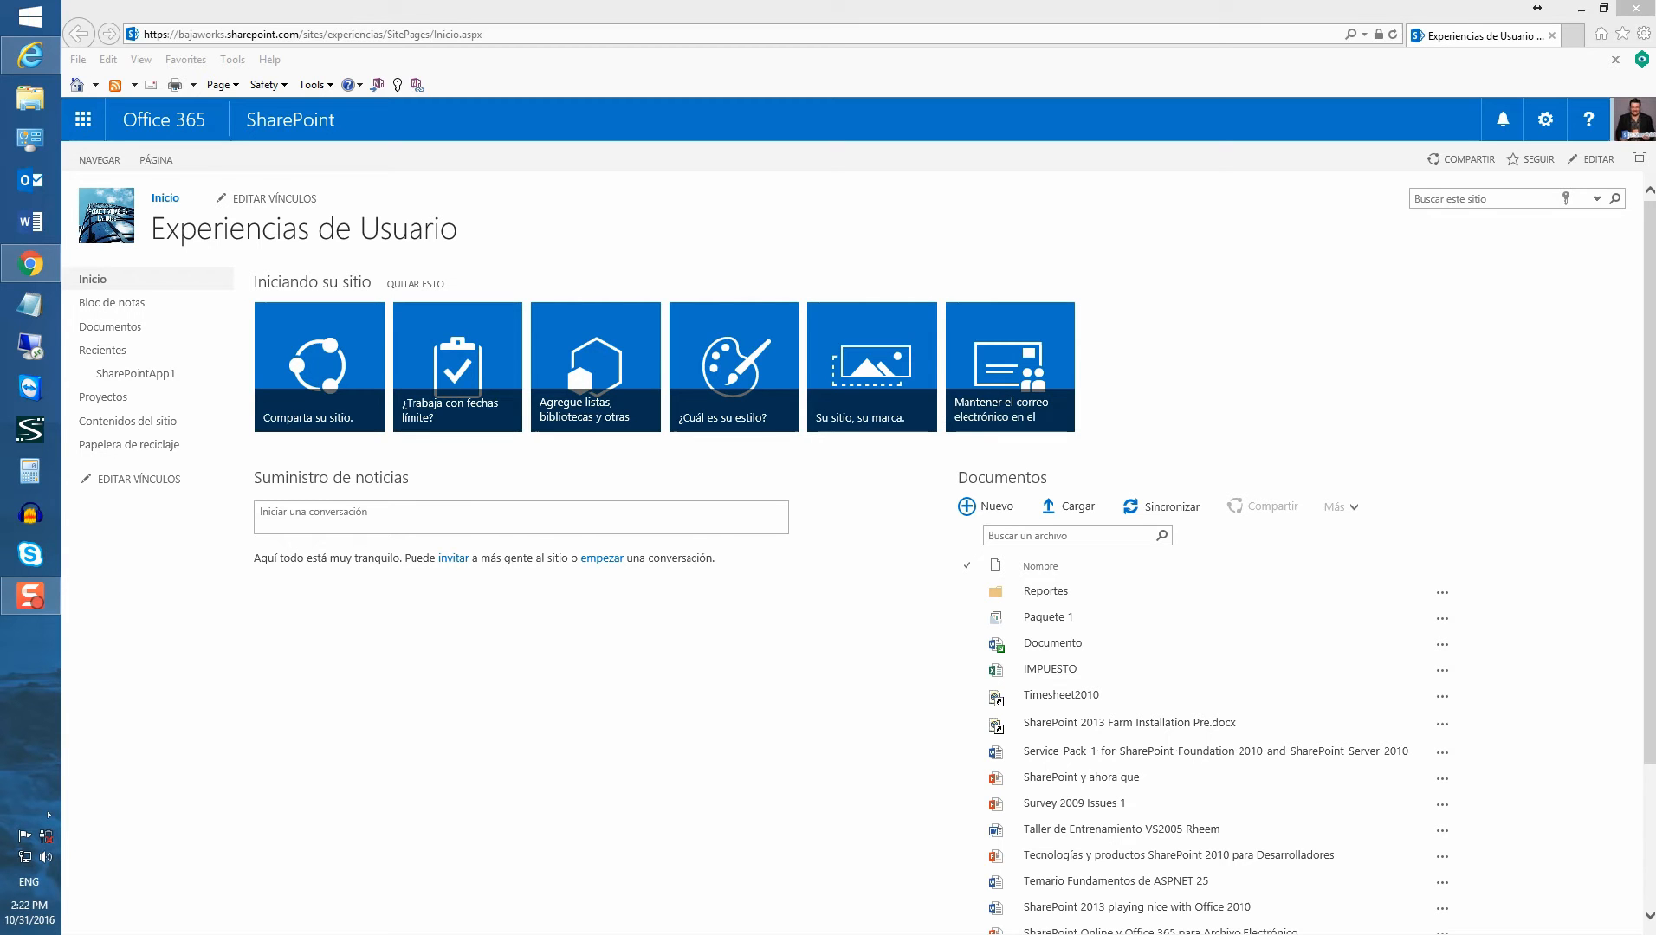
# Open the new subsite form from the site's Contenidos del sitio page via Nuevo > Subsitio
pyautogui.click(503, 793)
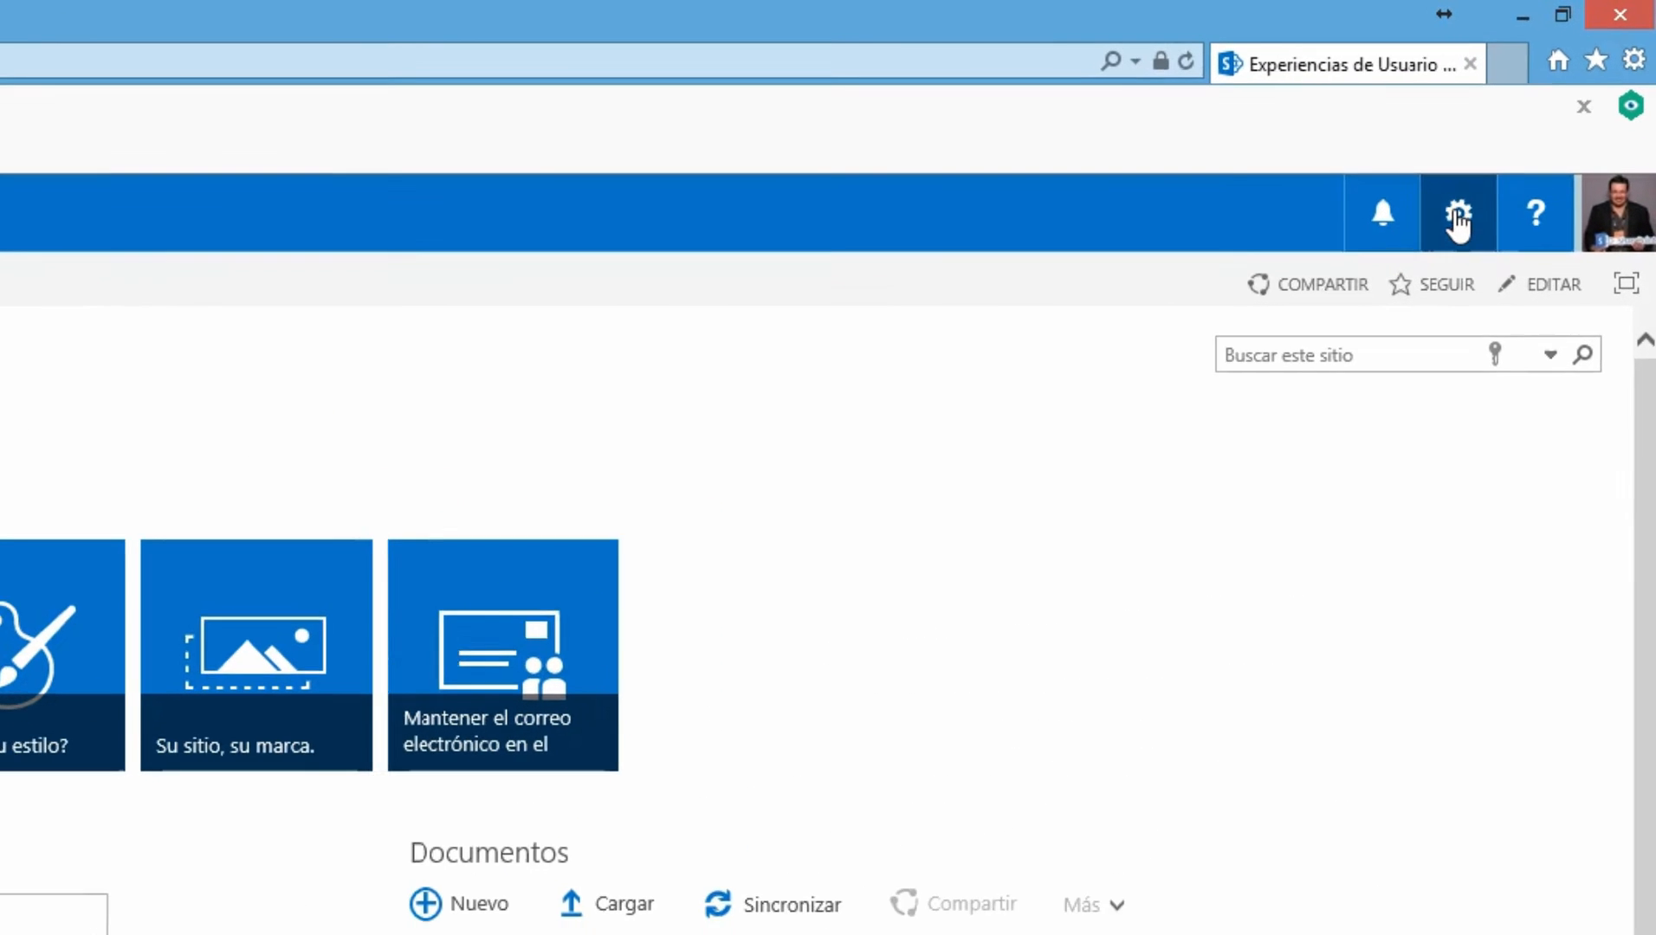
pyautogui.click(1545, 119)
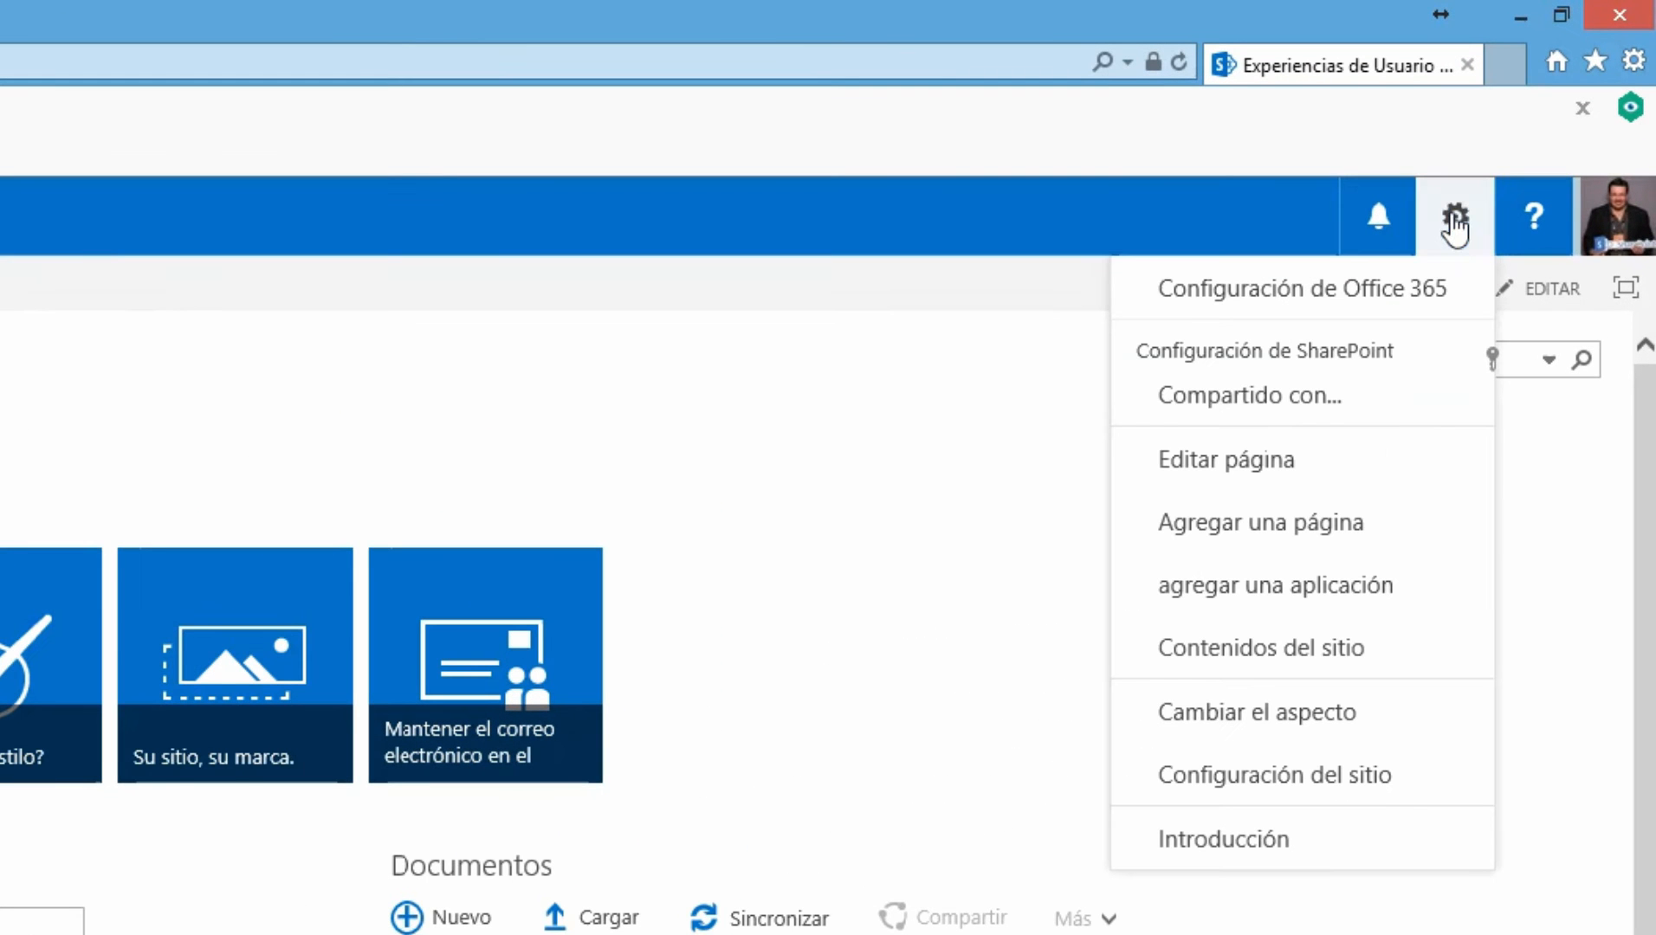
pyautogui.click(1323, 658)
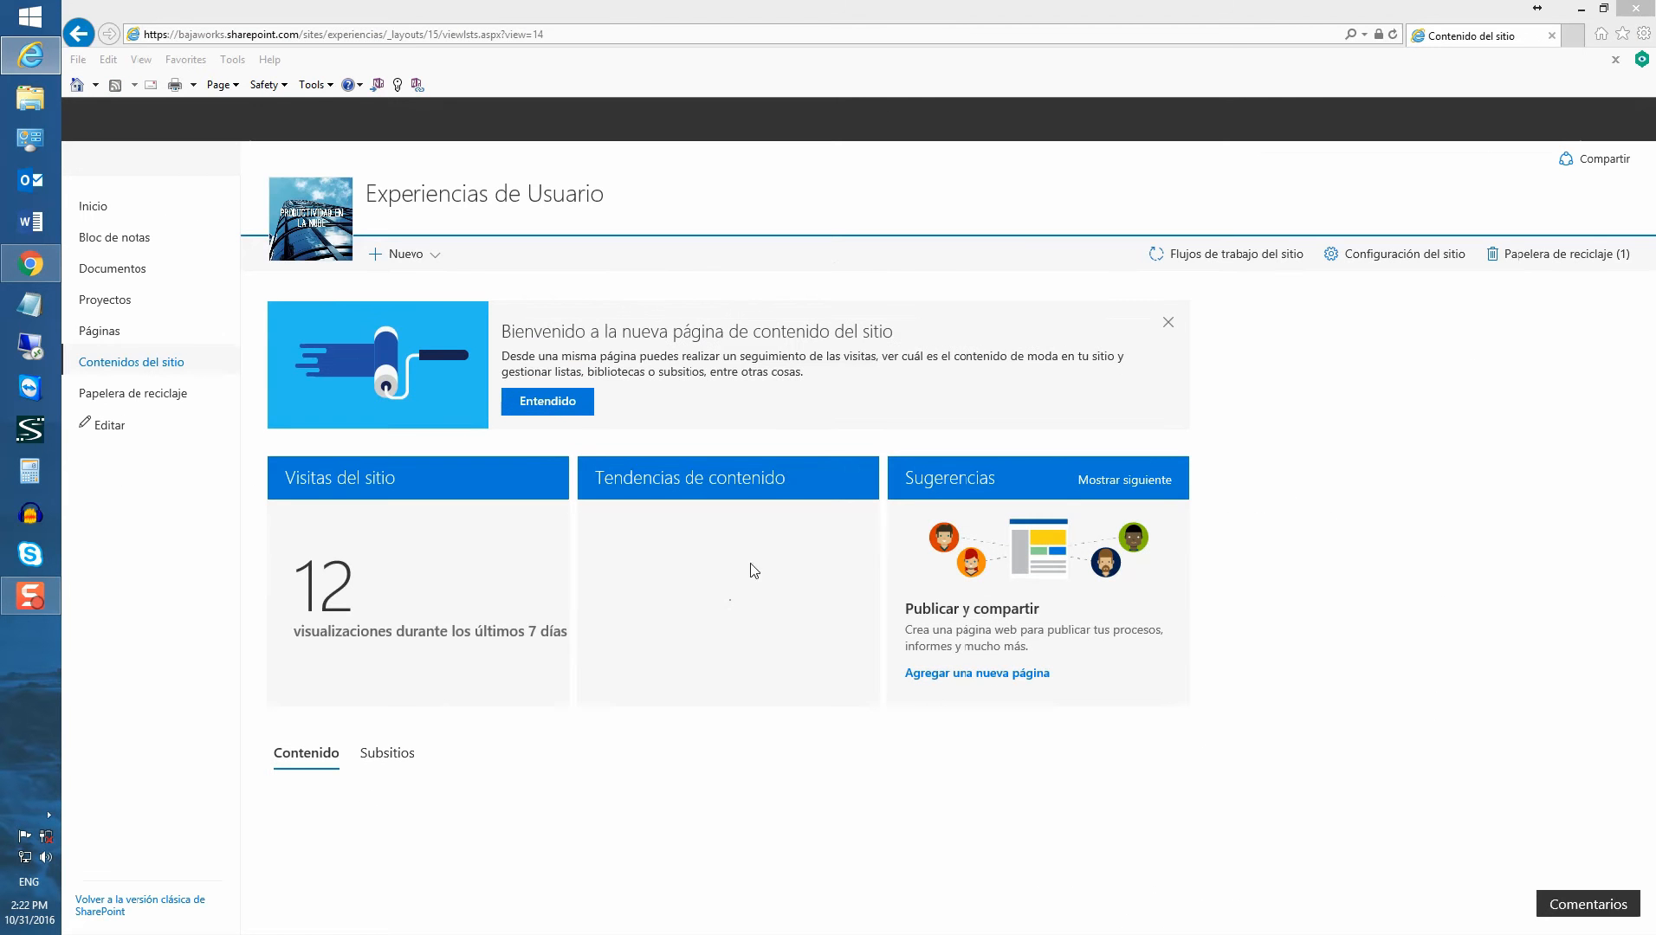
pyautogui.click(423, 261)
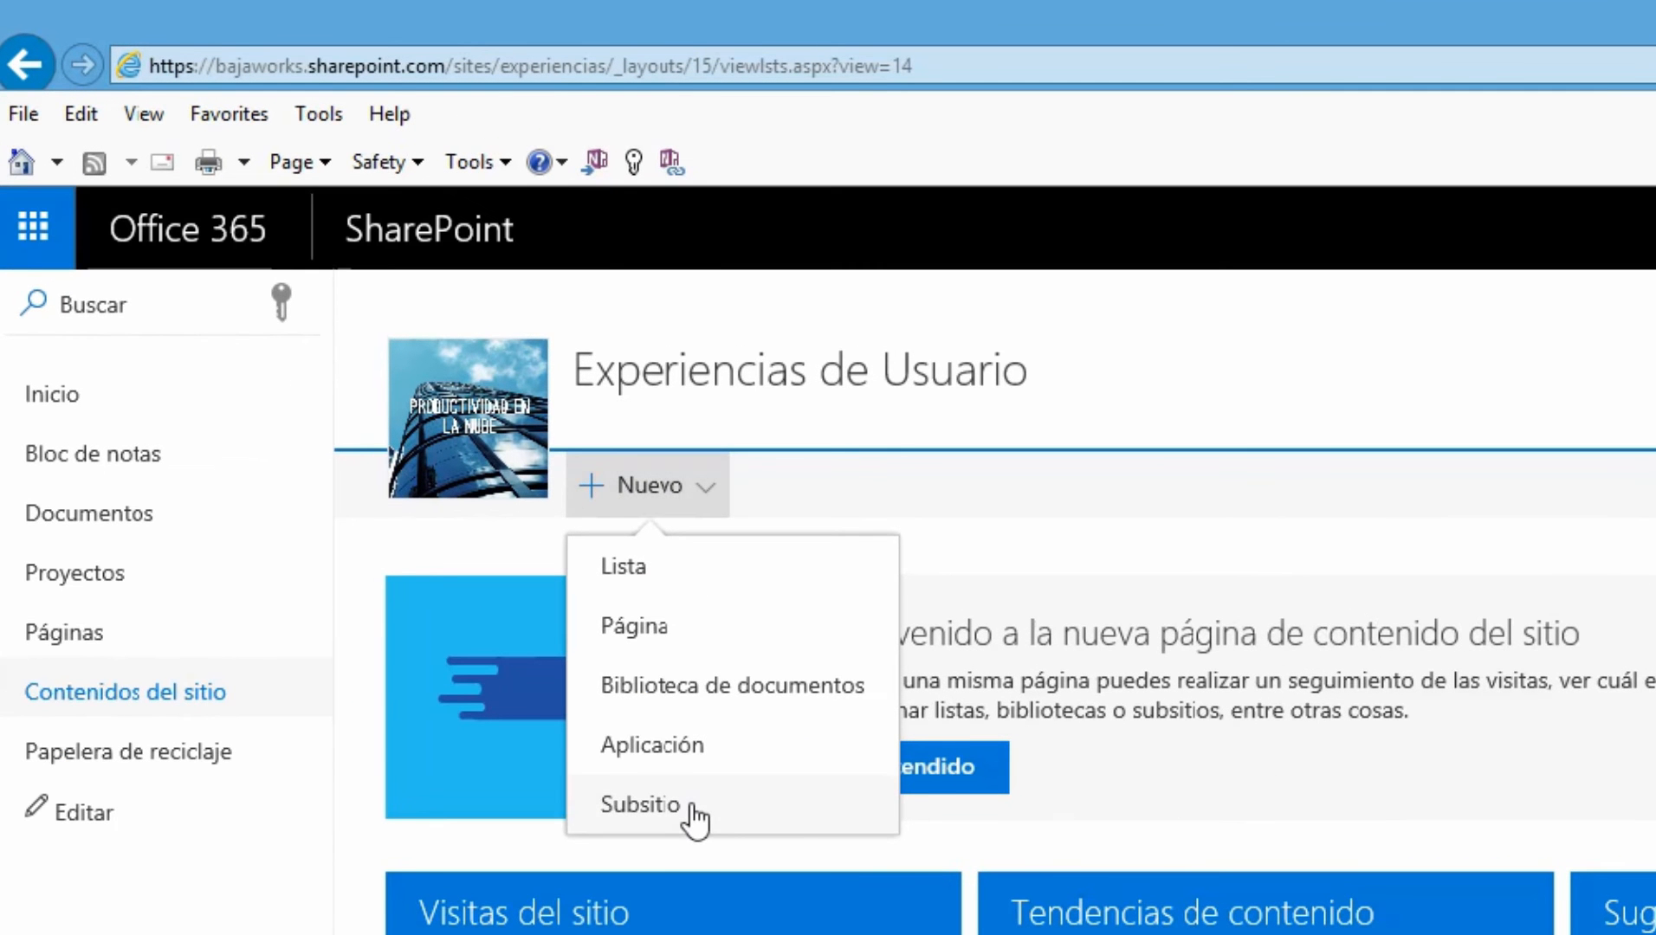
pyautogui.click(691, 807)
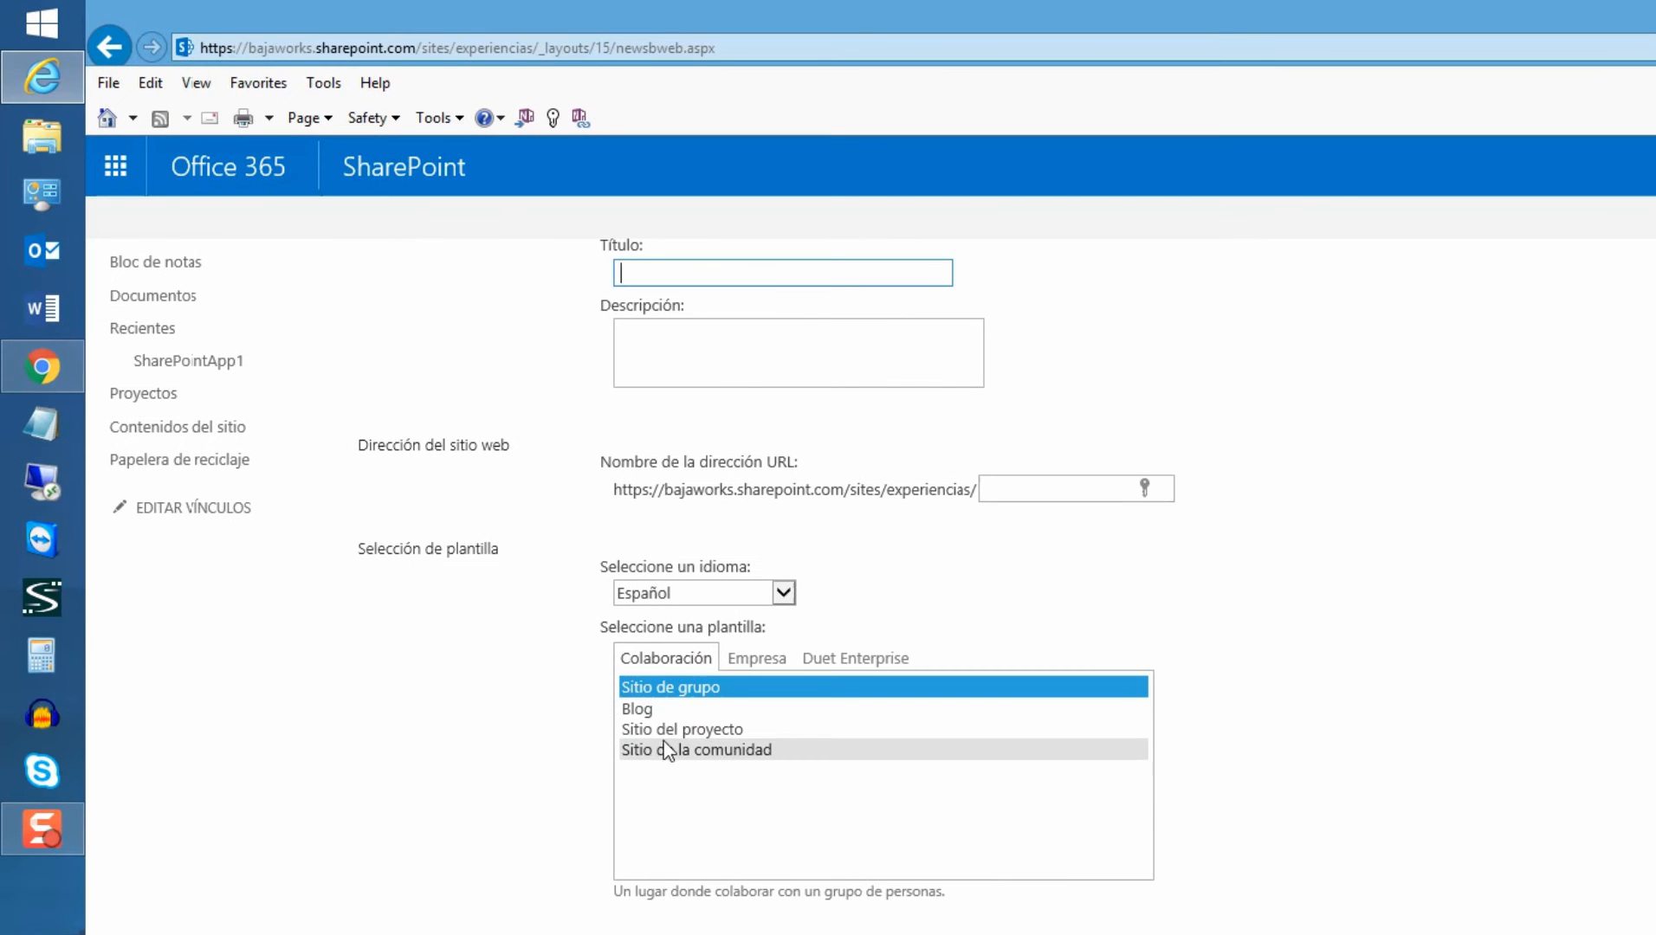
# Select the Sitio del proyecto template and place the cursor in the Título box
pyautogui.click(672, 729)
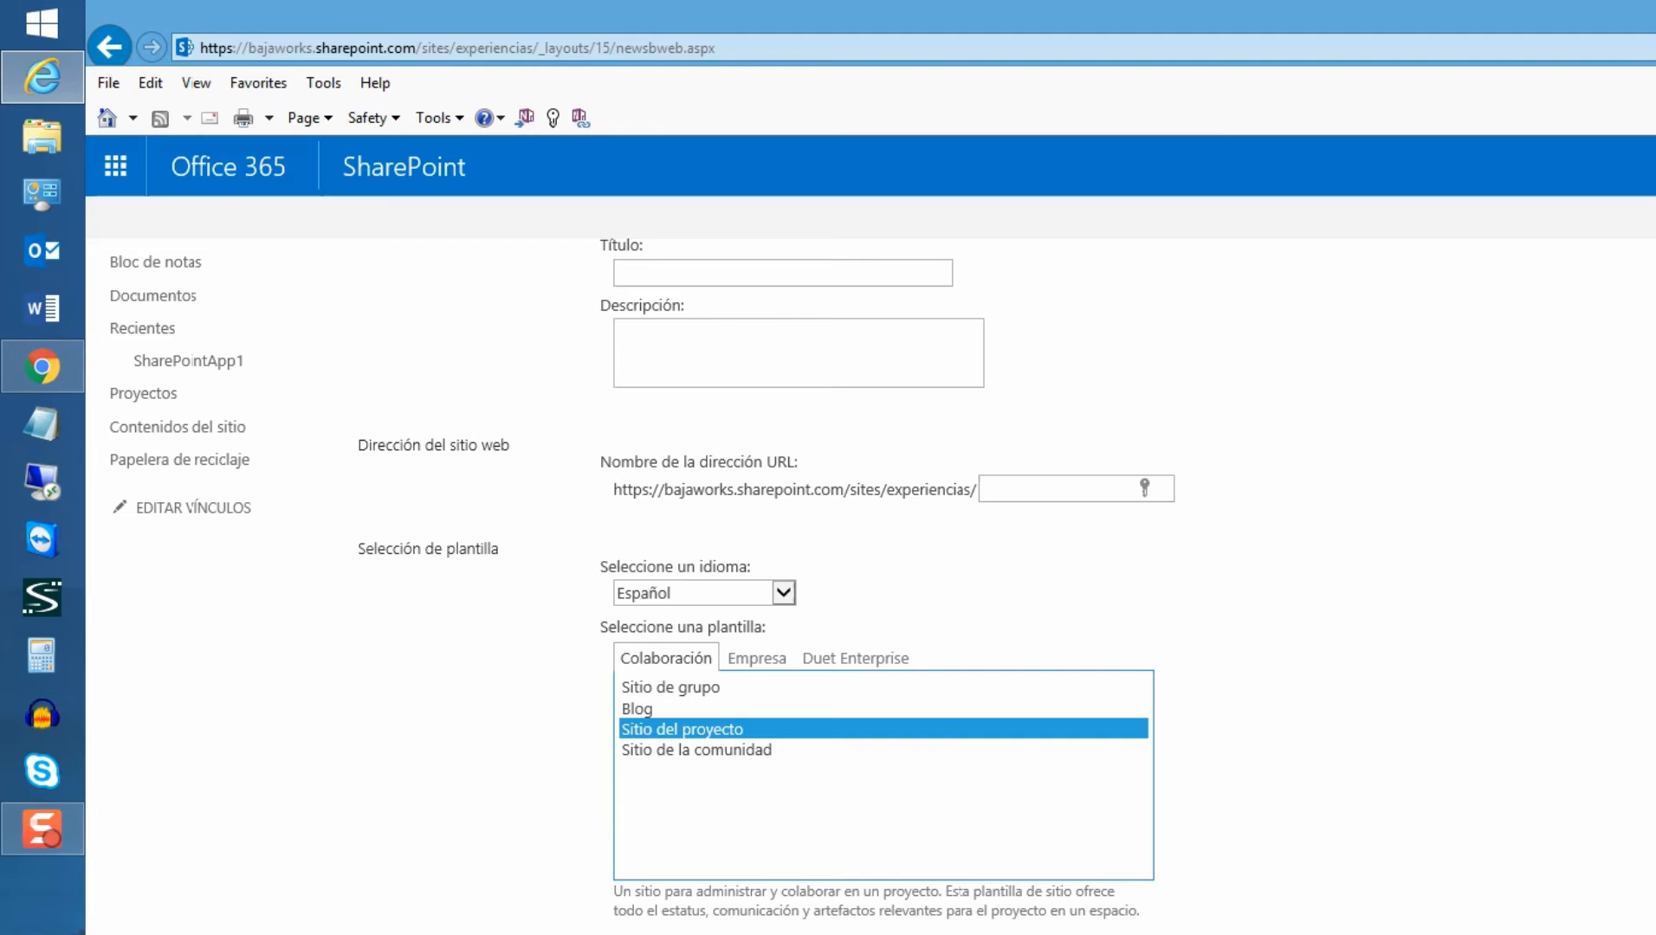
pyautogui.scroll(2, 869, 484)
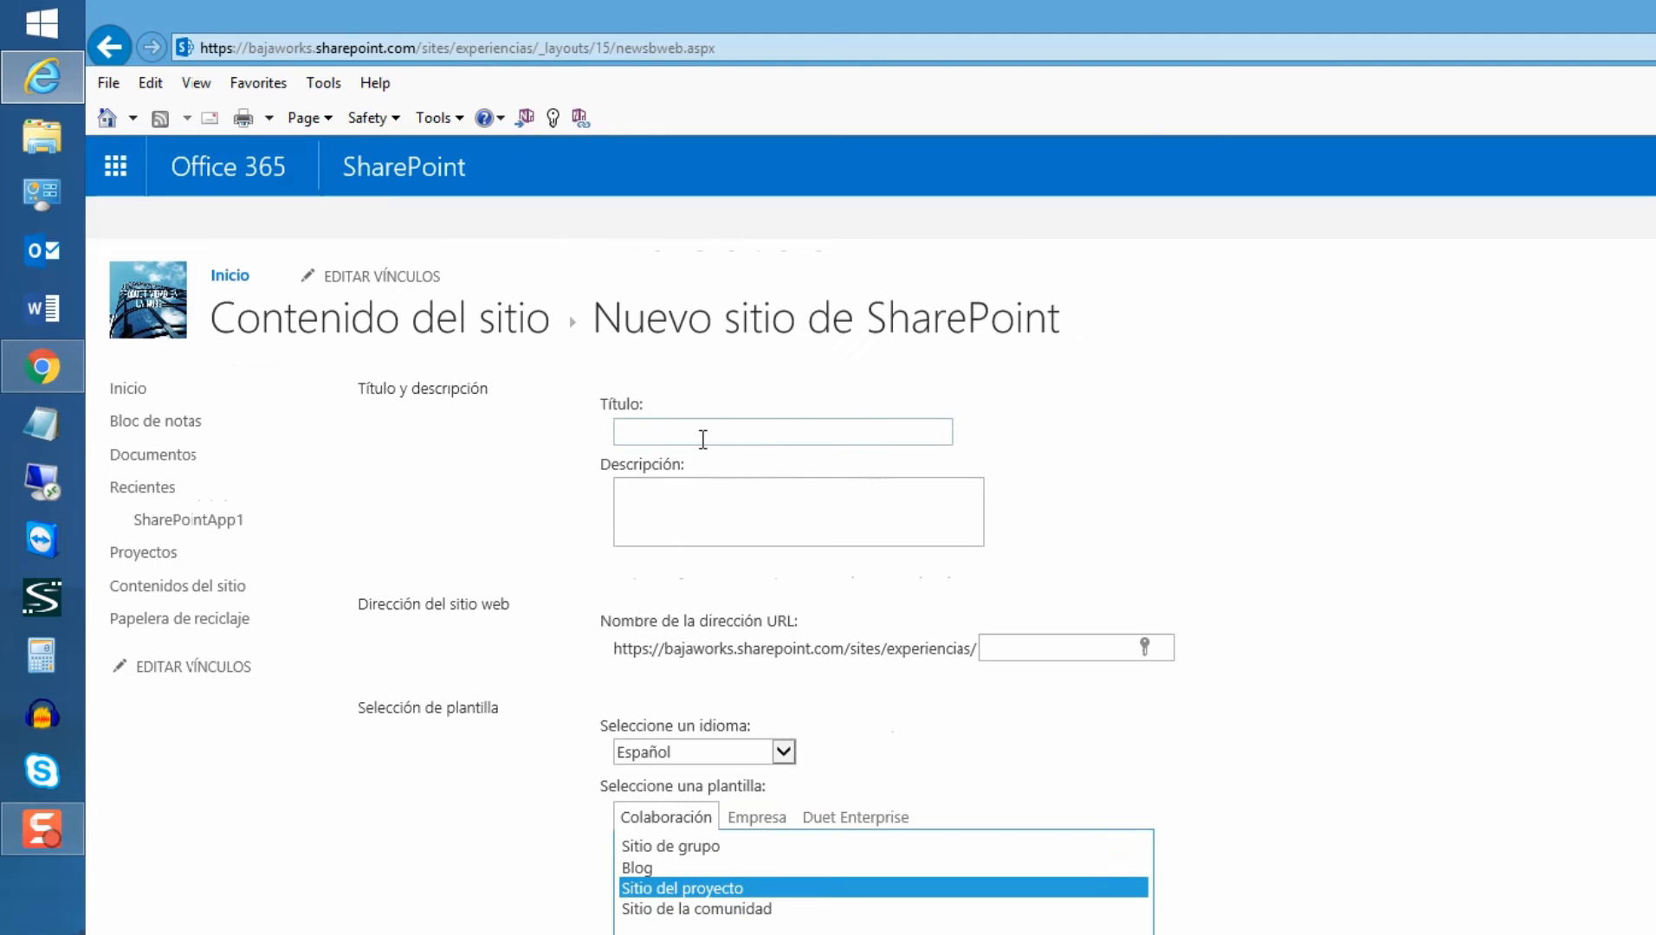
pyautogui.click(703, 433)
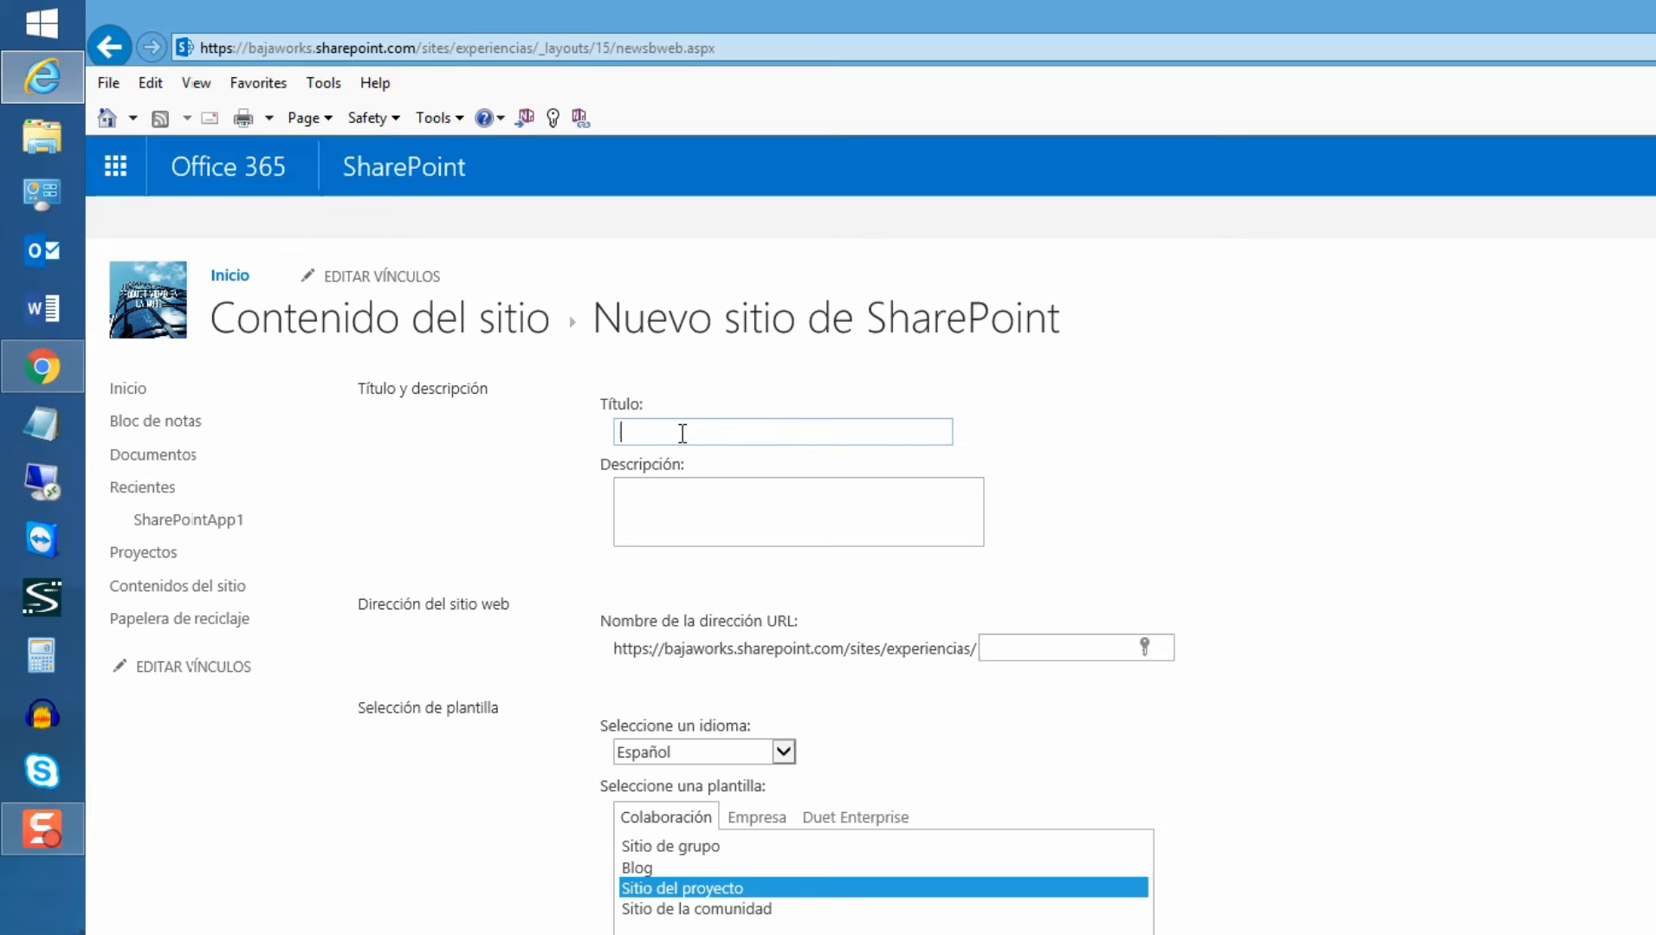
# Enter the title 'Estandarizaciond de Documentos' and the URL name 'estandarizacion'
pyautogui.write('Estandarizaciond de Docum')
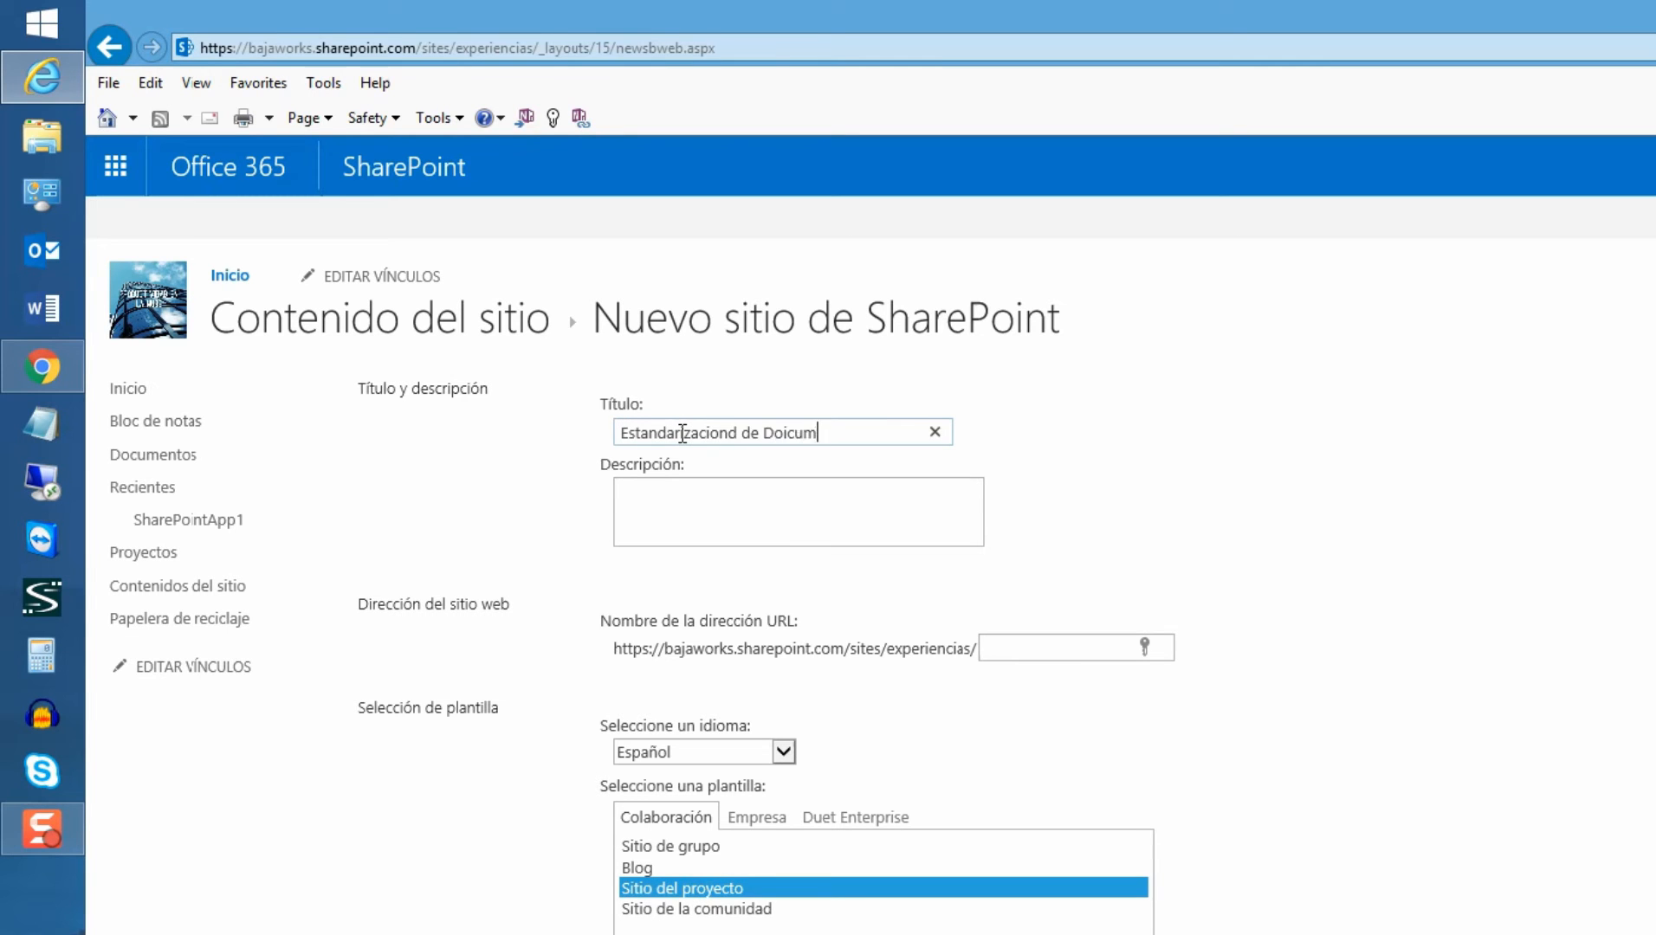
pyautogui.press('BackSpace')
pyautogui.press('BackSpace')
pyautogui.press('BackSpace')
pyautogui.write('couymen')
pyautogui.press('BackSpace')
pyautogui.press('BackSpace')
pyautogui.press('BackSpace')
pyautogui.press('BackSpace')
pyautogui.press('BackSpace')
pyautogui.write('mentos')
pyautogui.press('Tab')
pyautogui.press('Tab')
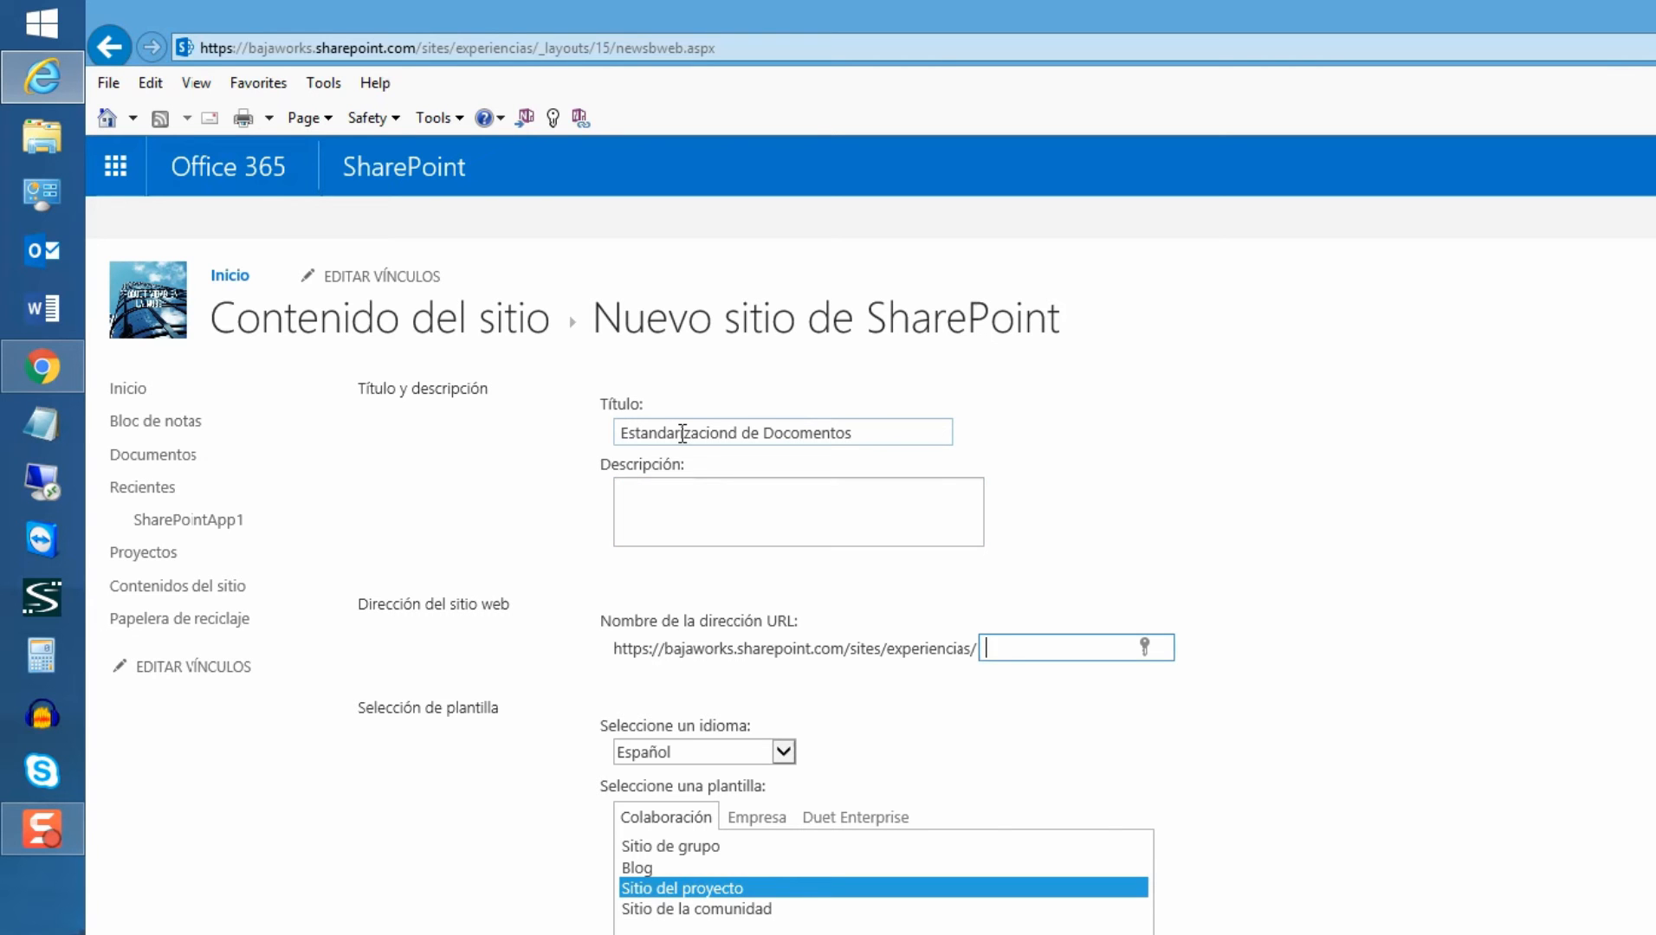
pyautogui.write('estandarizacion')
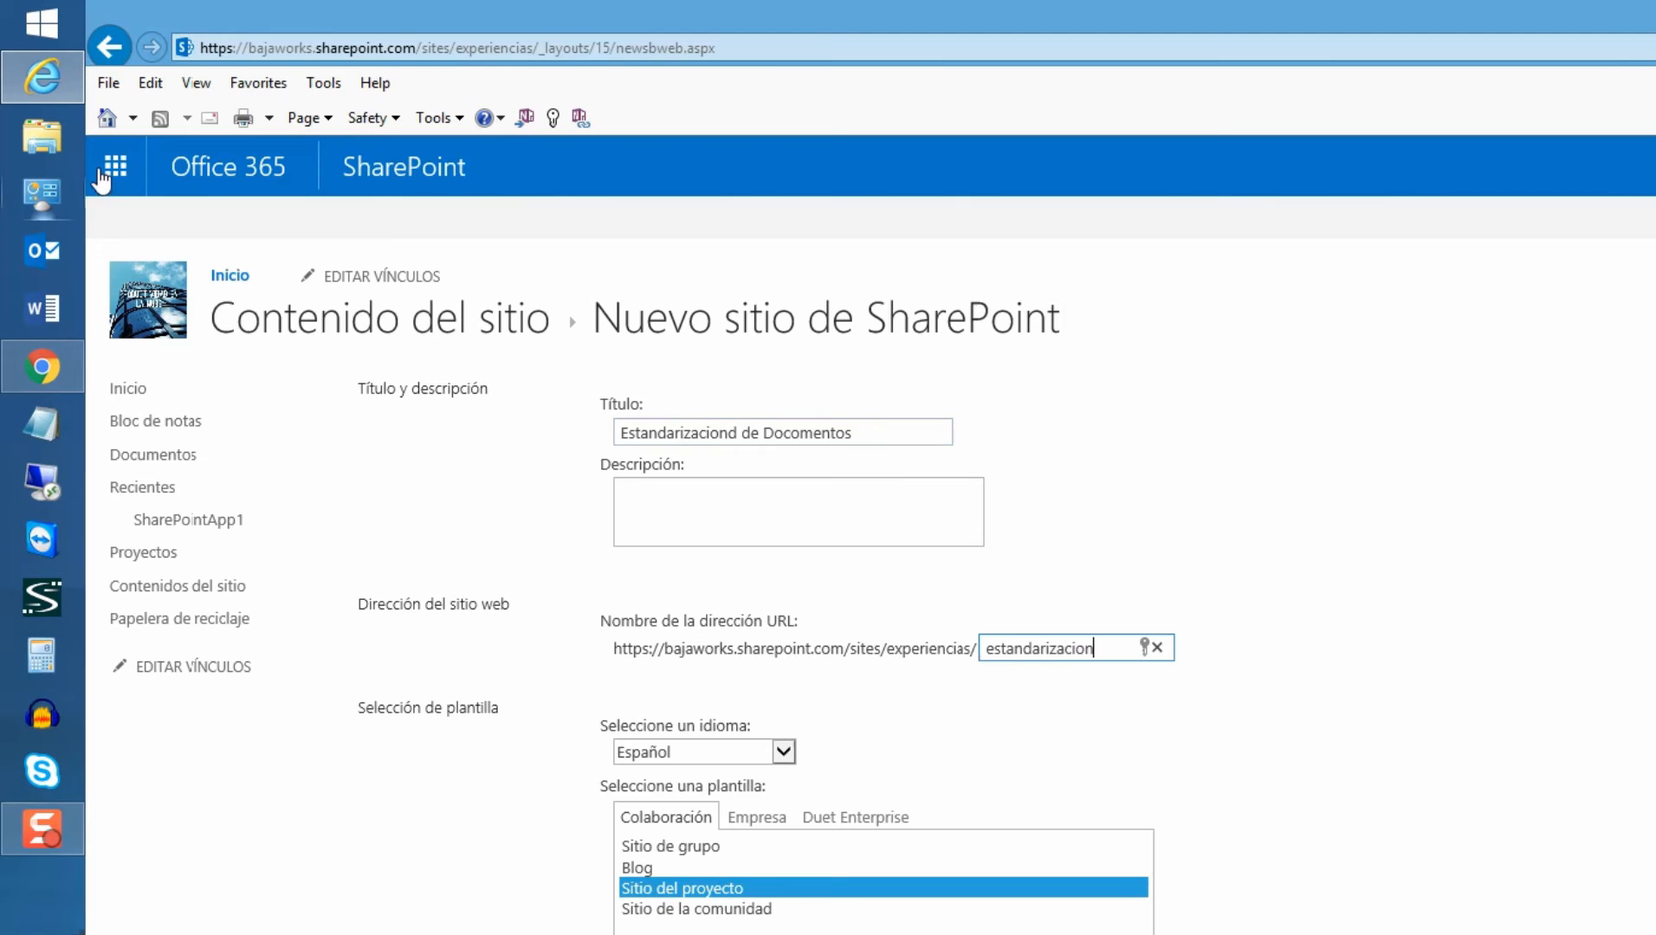
# Correct the 'Docomentos' misspelling in the title and check the sites/experiencias/ address path
pyautogui.moveTo(896, 432); pyautogui.dragTo(514, 414)
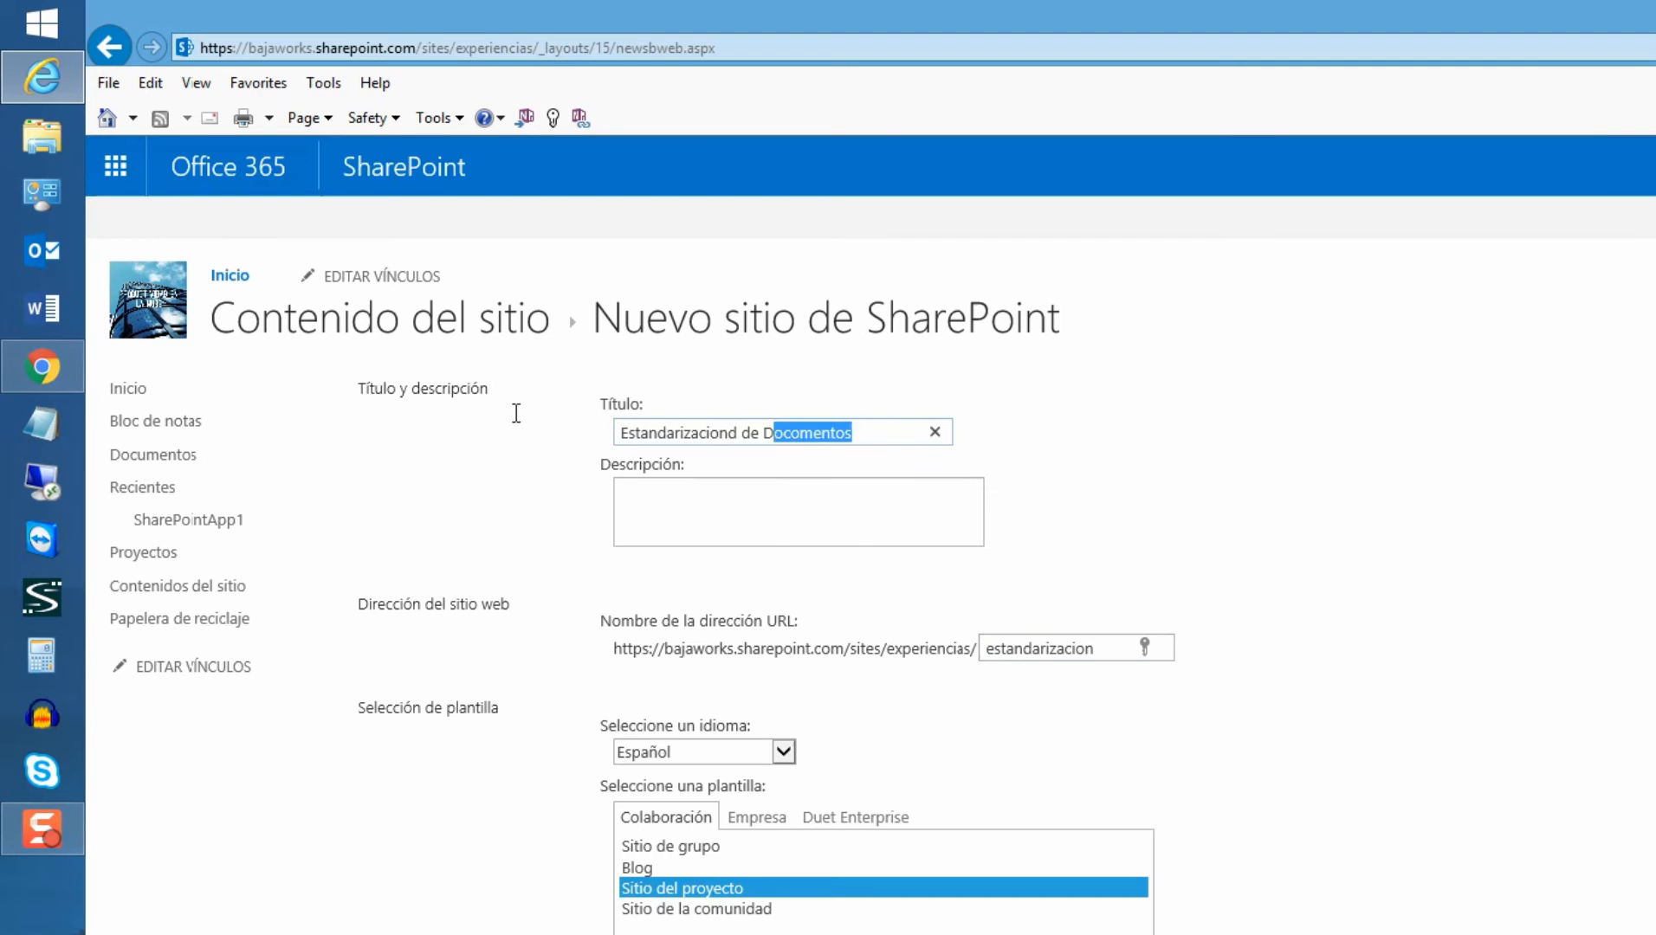
pyautogui.click(796, 436)
pyautogui.press('BackSpace')
pyautogui.write('u')
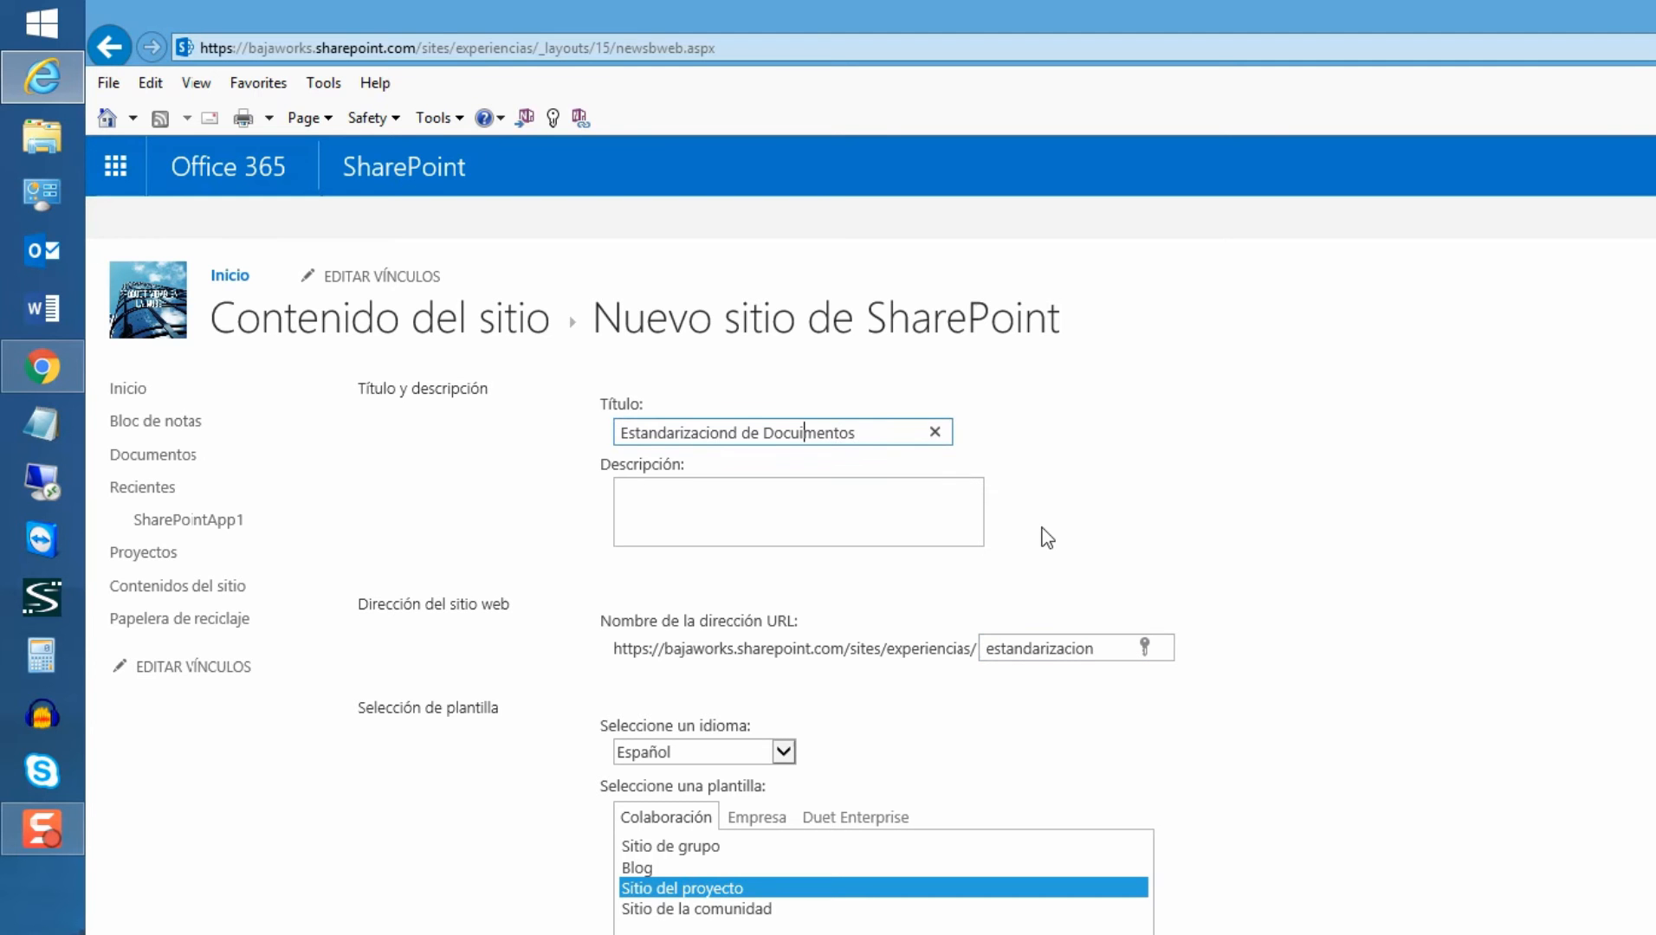
pyautogui.press('Left')
pyautogui.moveTo(867, 658); pyautogui.dragTo(910, 658)
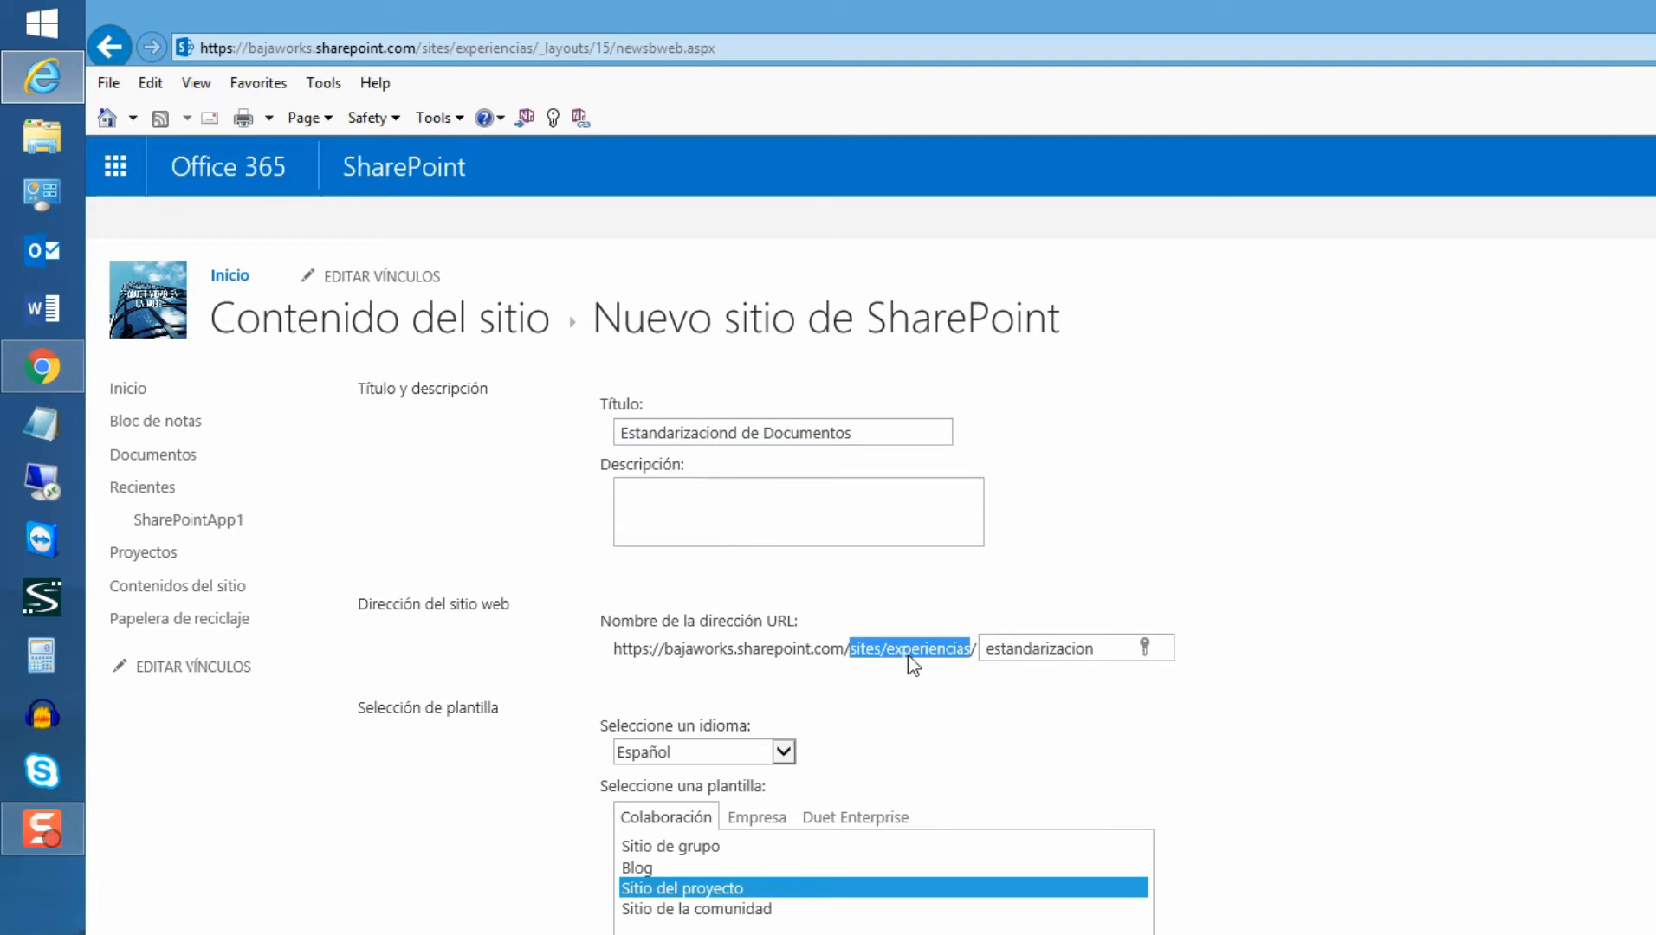
pyautogui.doubleClick(1072, 650)
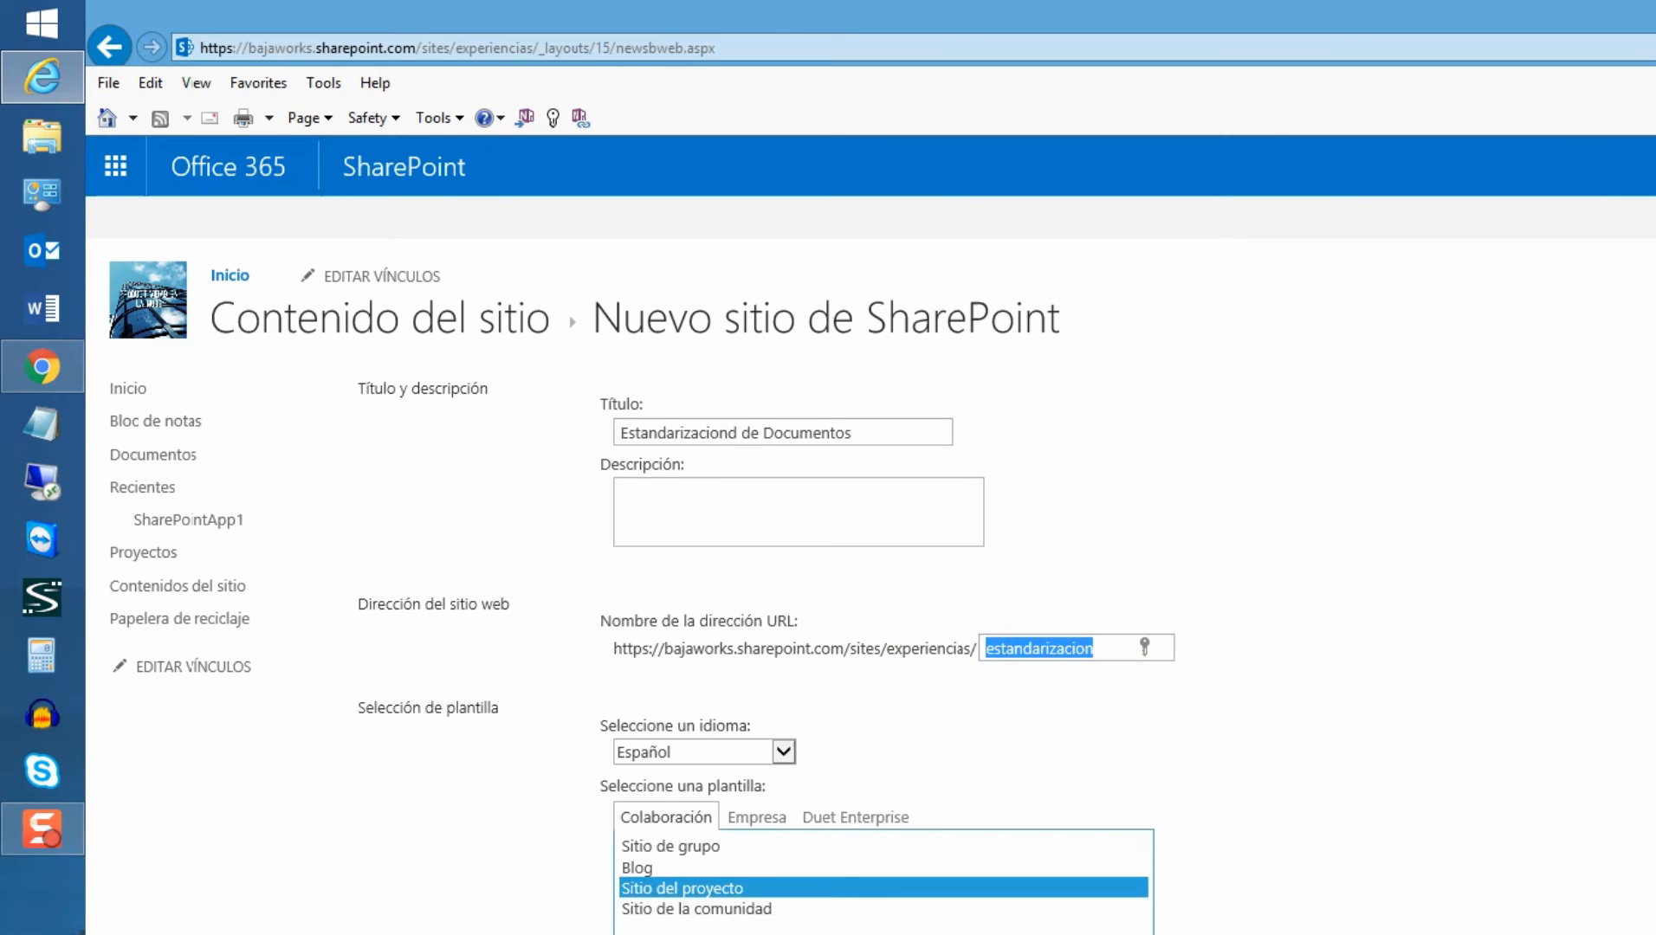
# Choose Utilizar permisos exclusivos under Permisos and create the subsite with Crear
pyautogui.scroll(-4, 1439, 854)
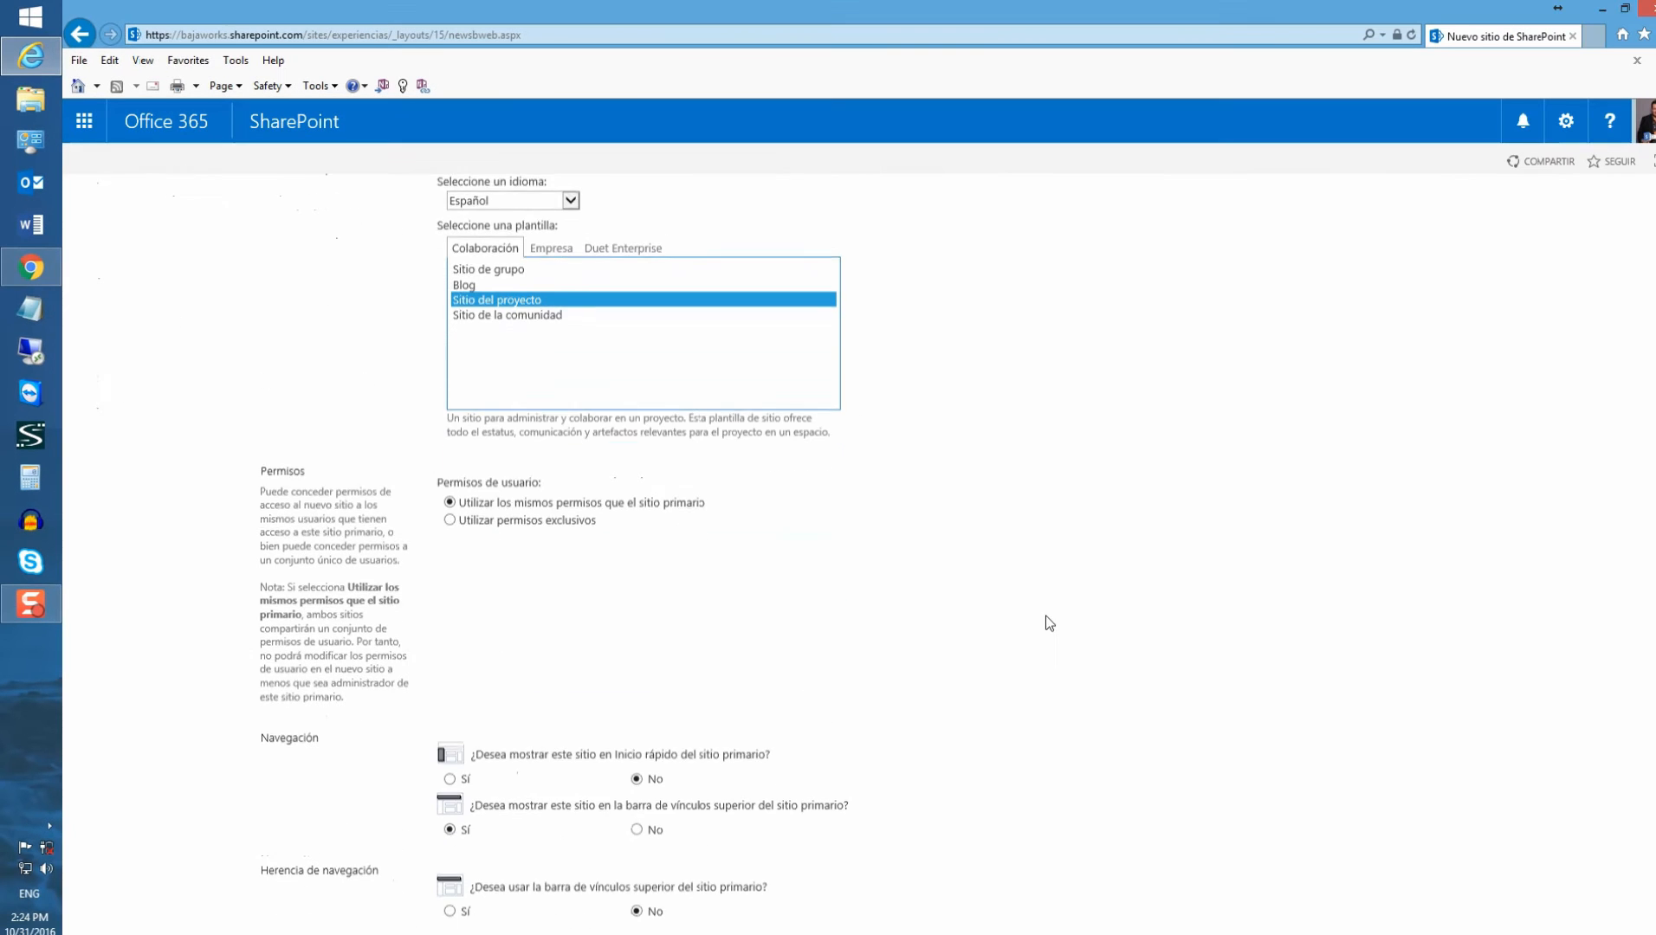
pyautogui.click(449, 520)
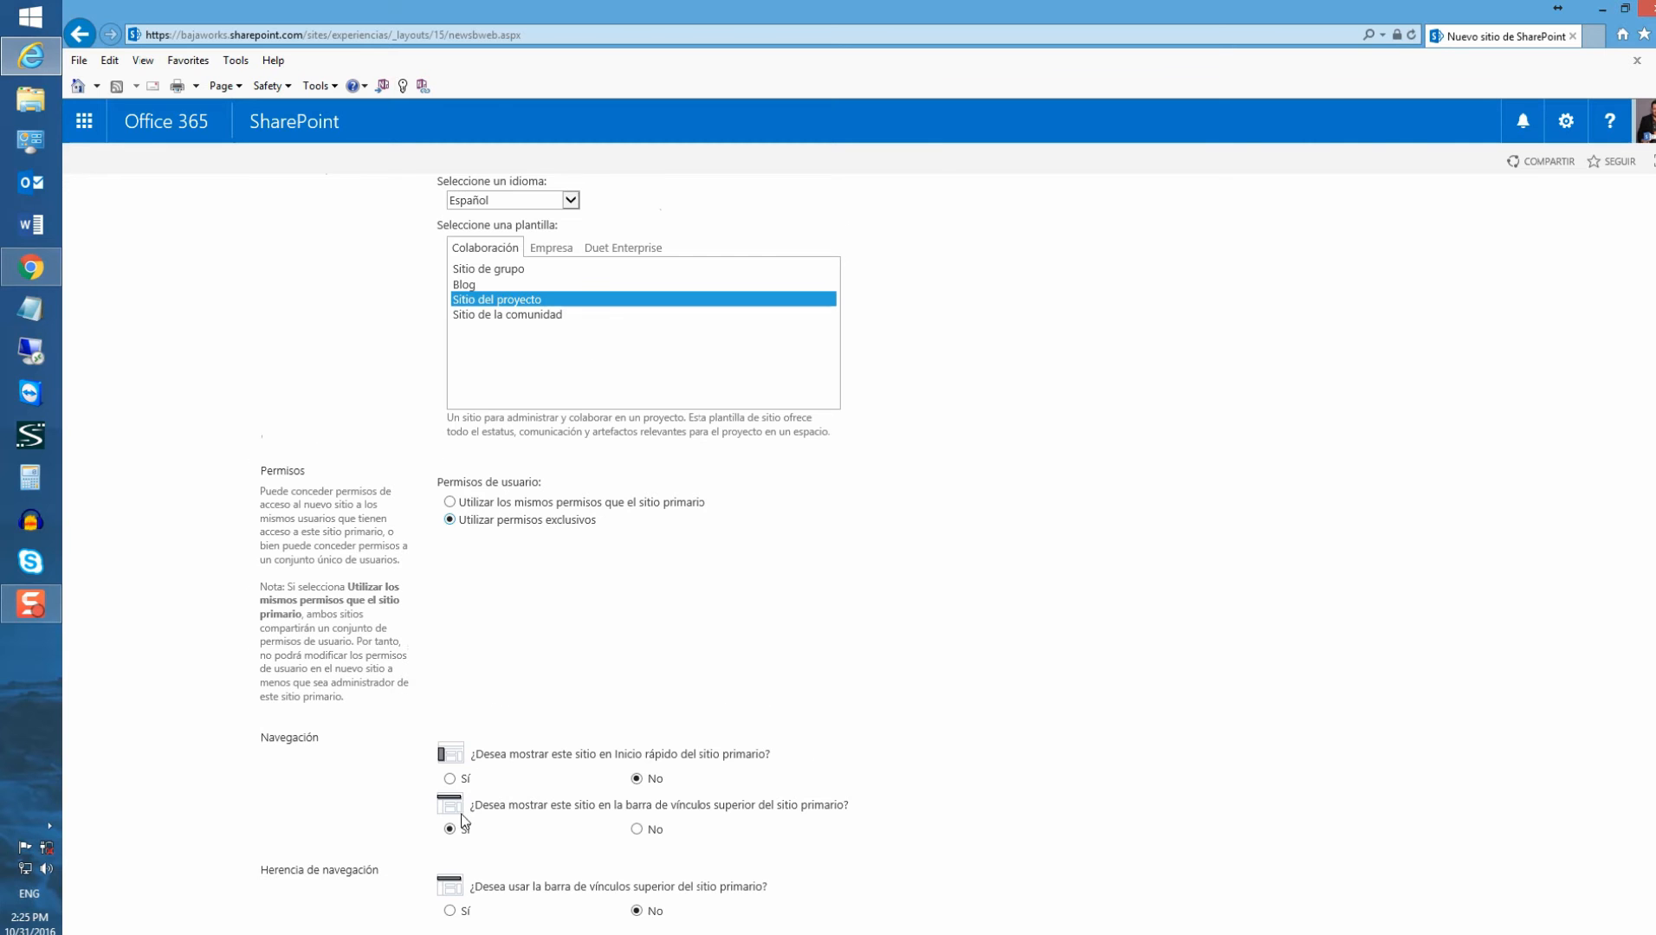
pyautogui.scroll(-2, 463, 819)
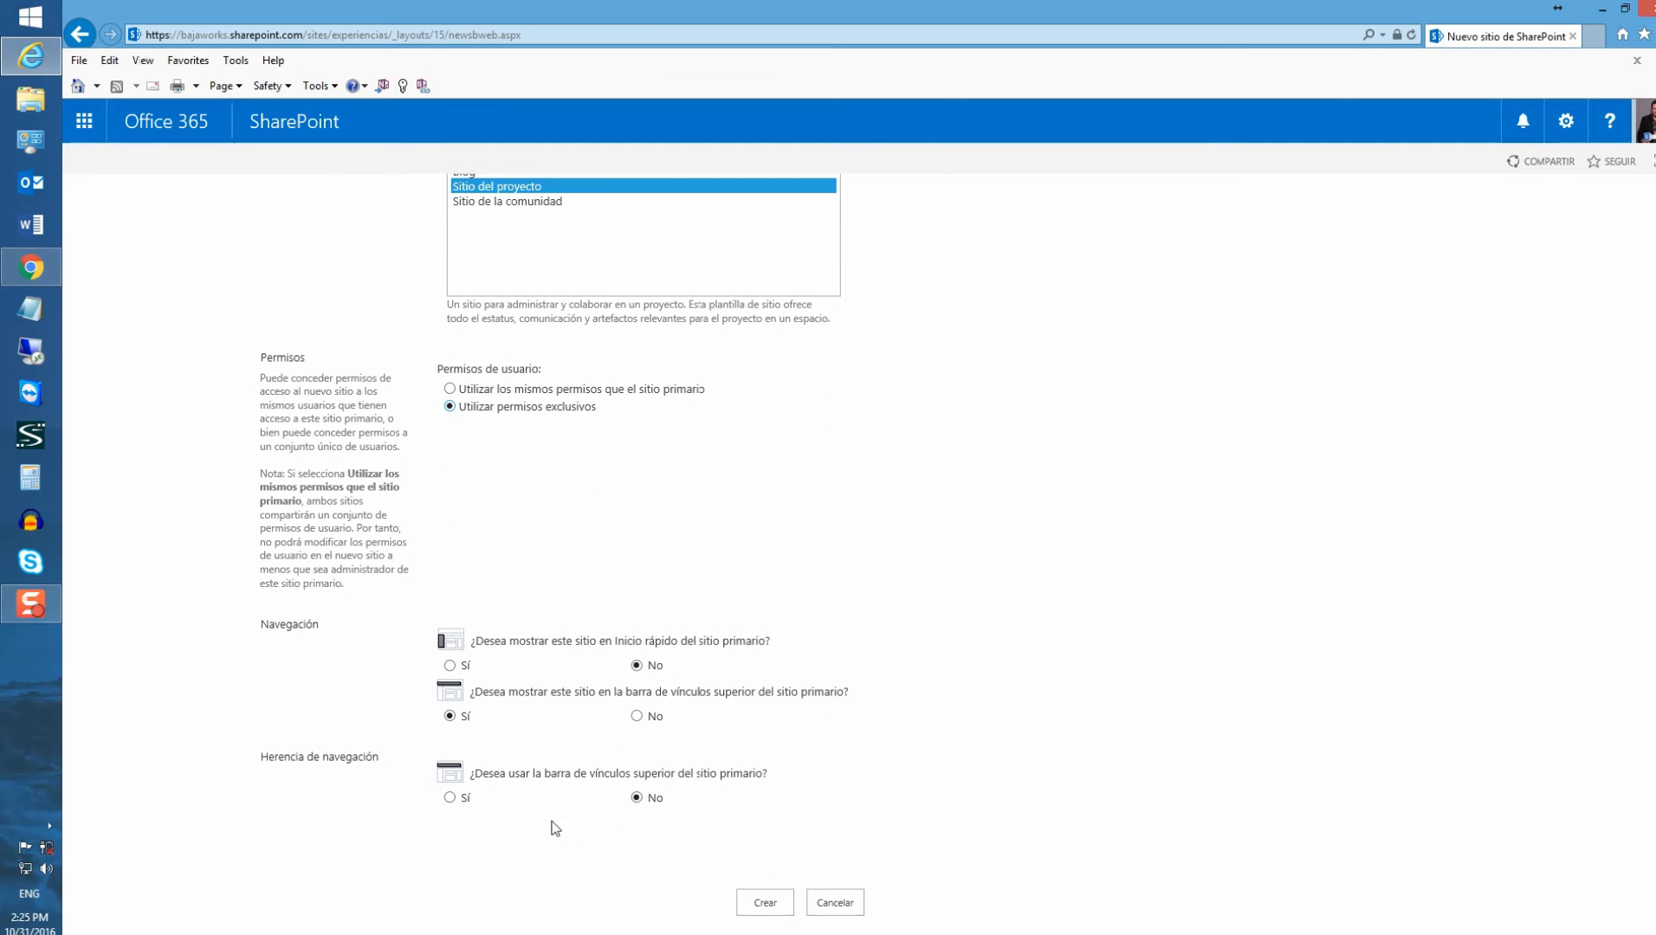
pyautogui.click(766, 905)
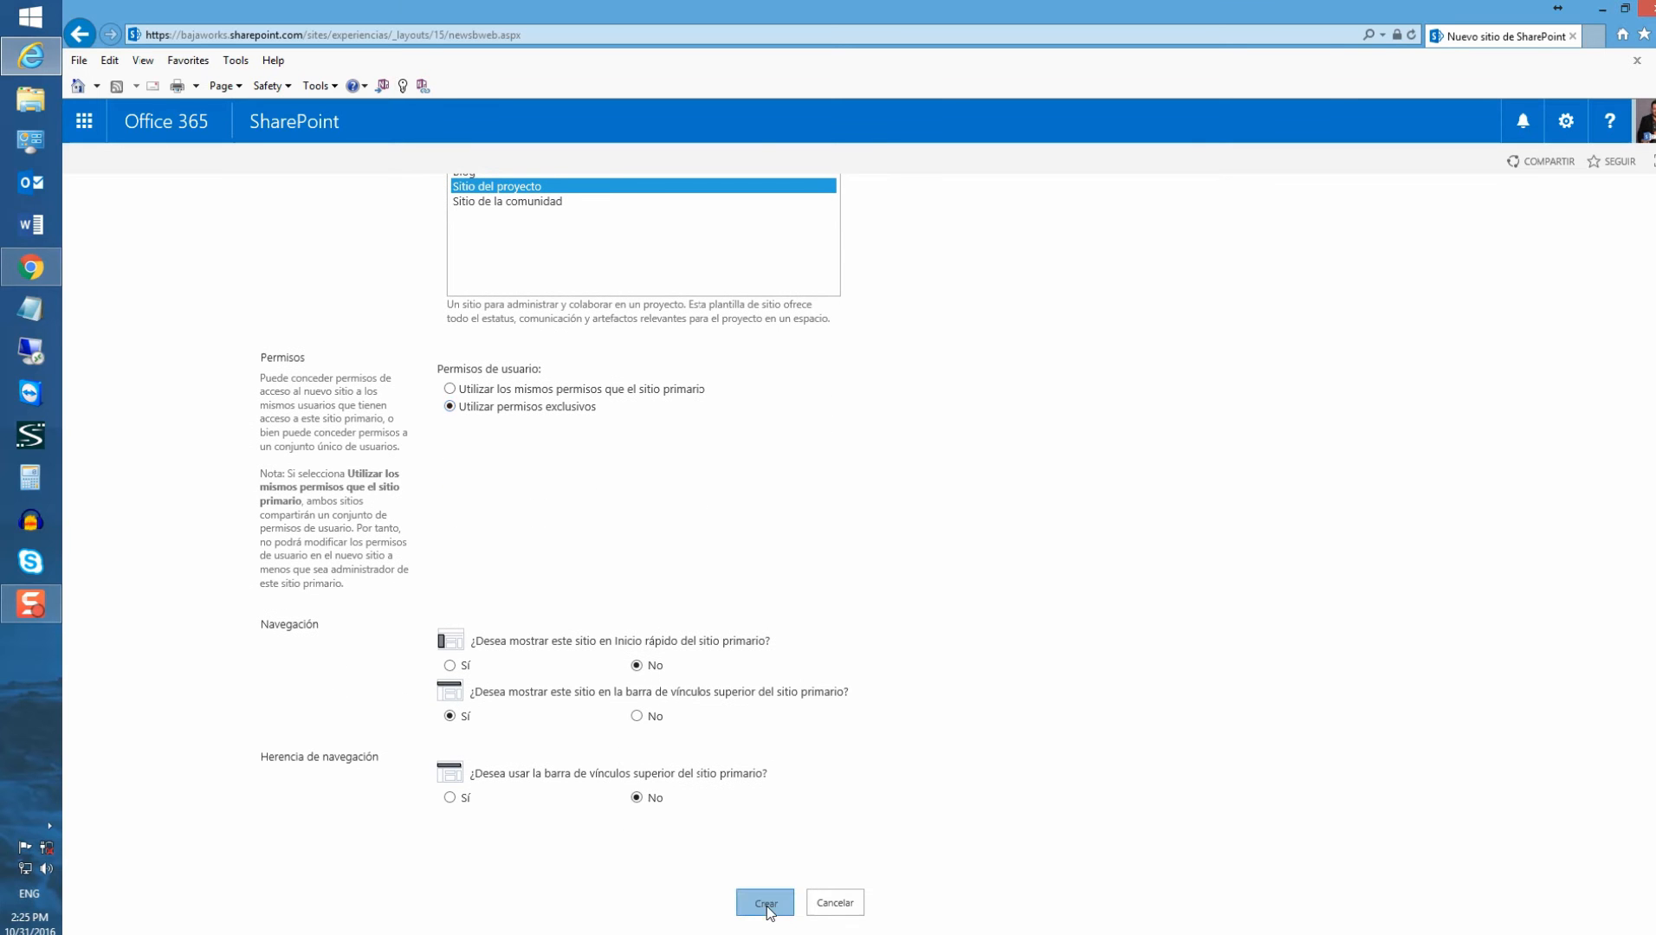
pyautogui.click(606, 577)
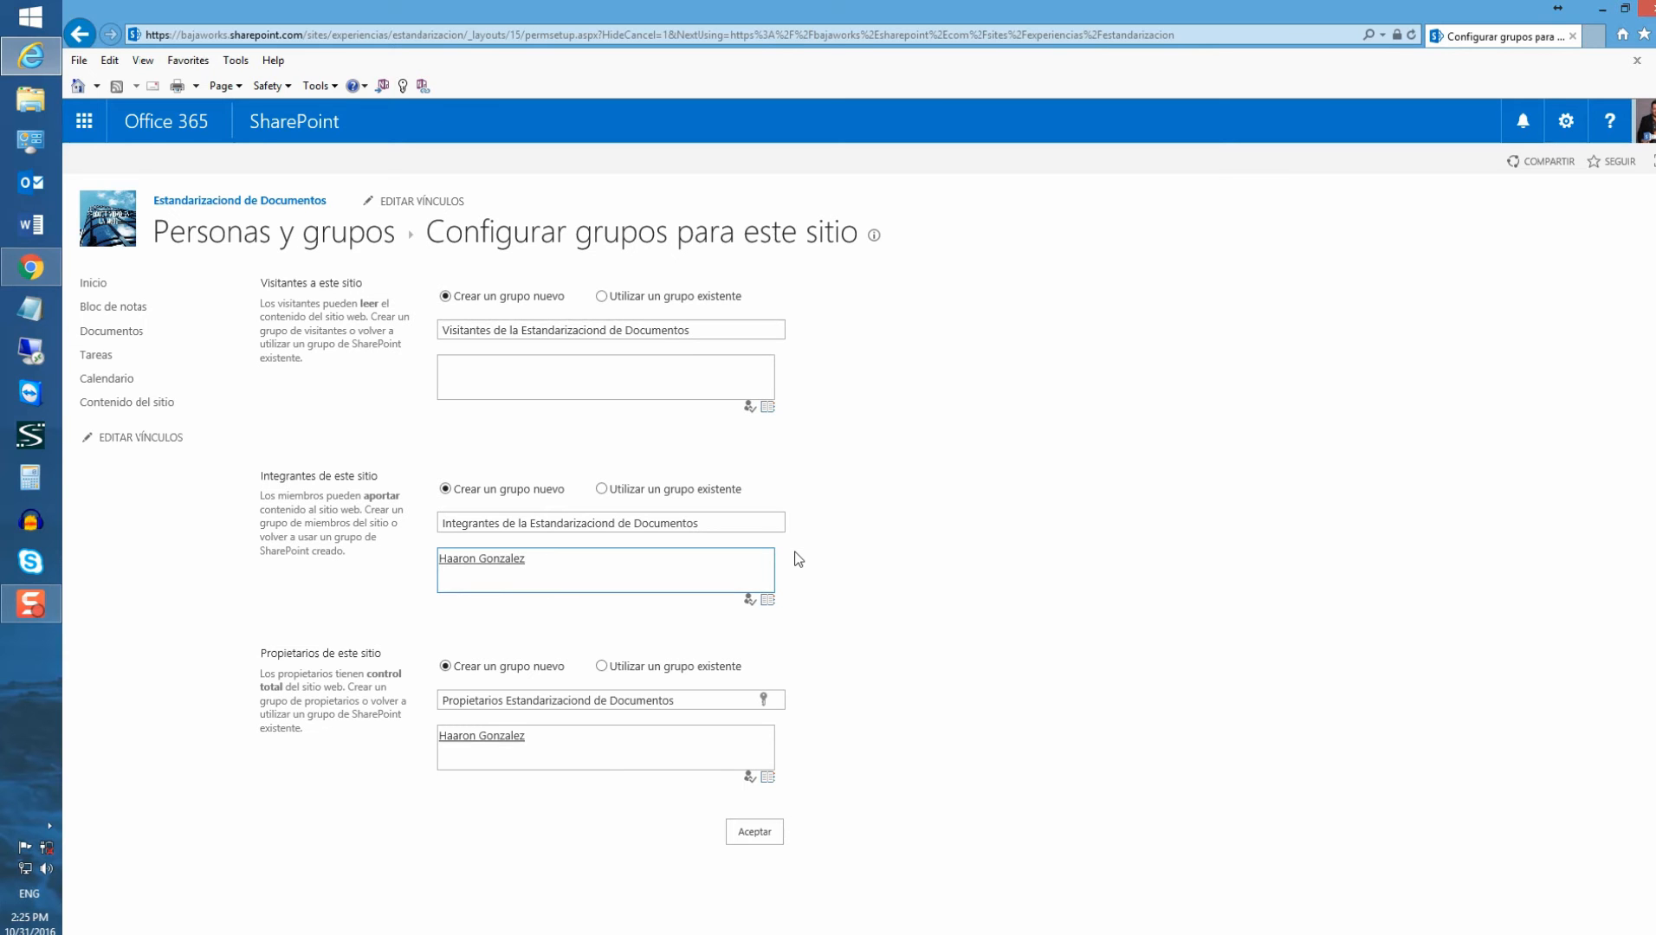
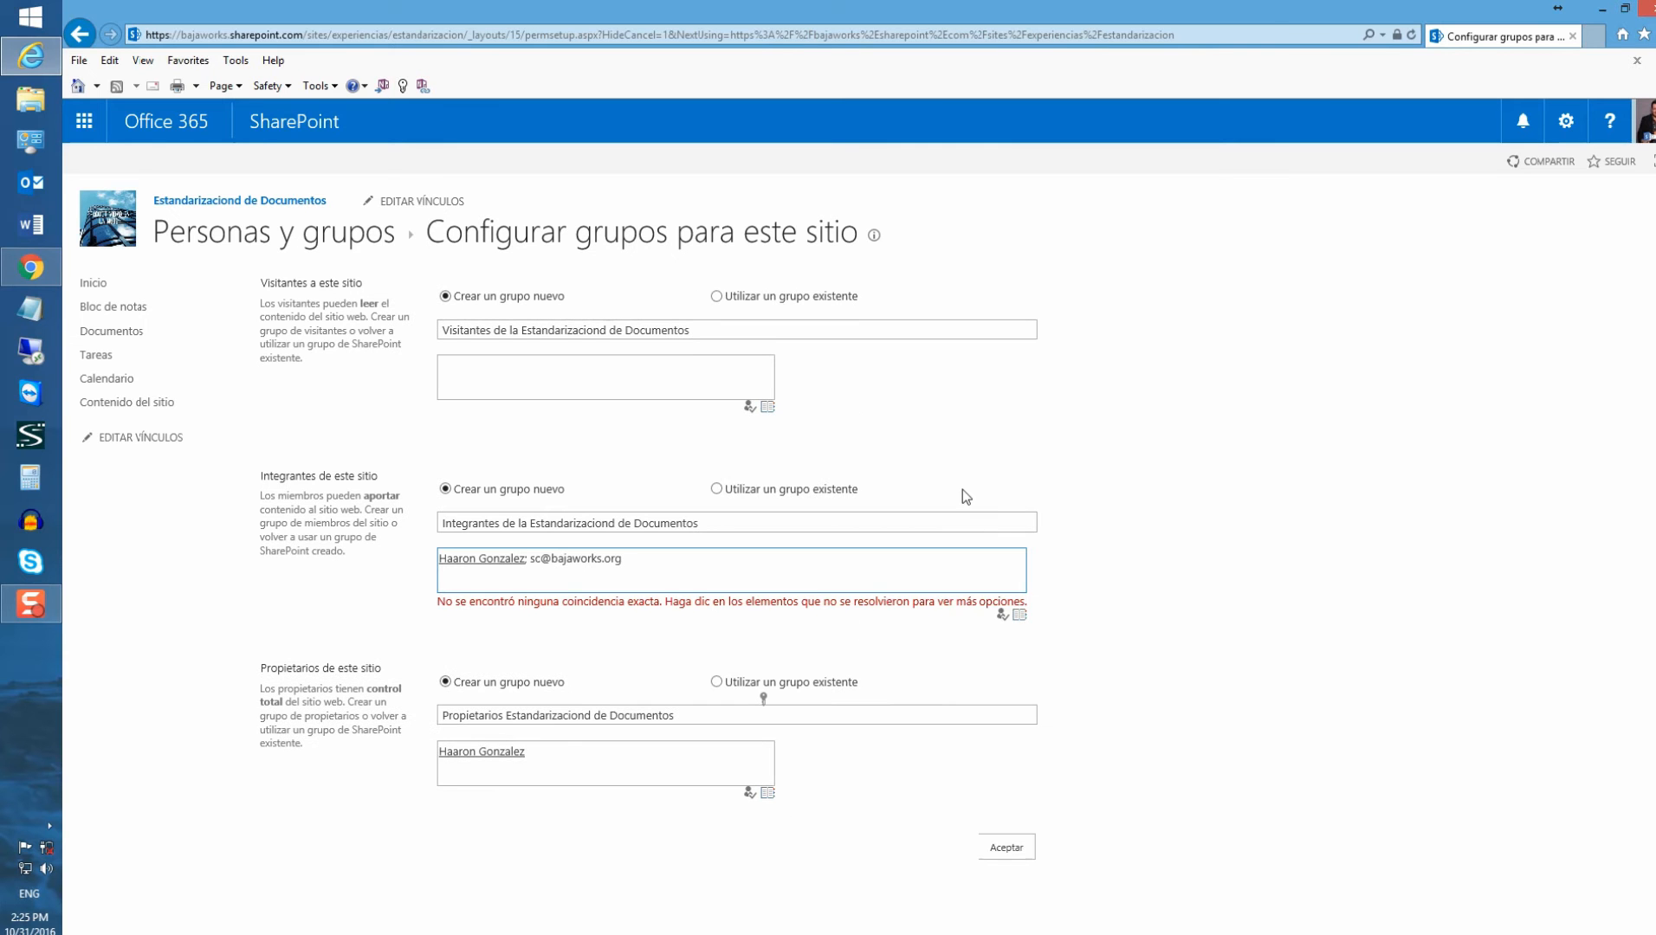
# Add a second member's e-mail to Integrantes, resolve the name, and accept the group setup
pyautogui.click(1002, 616)
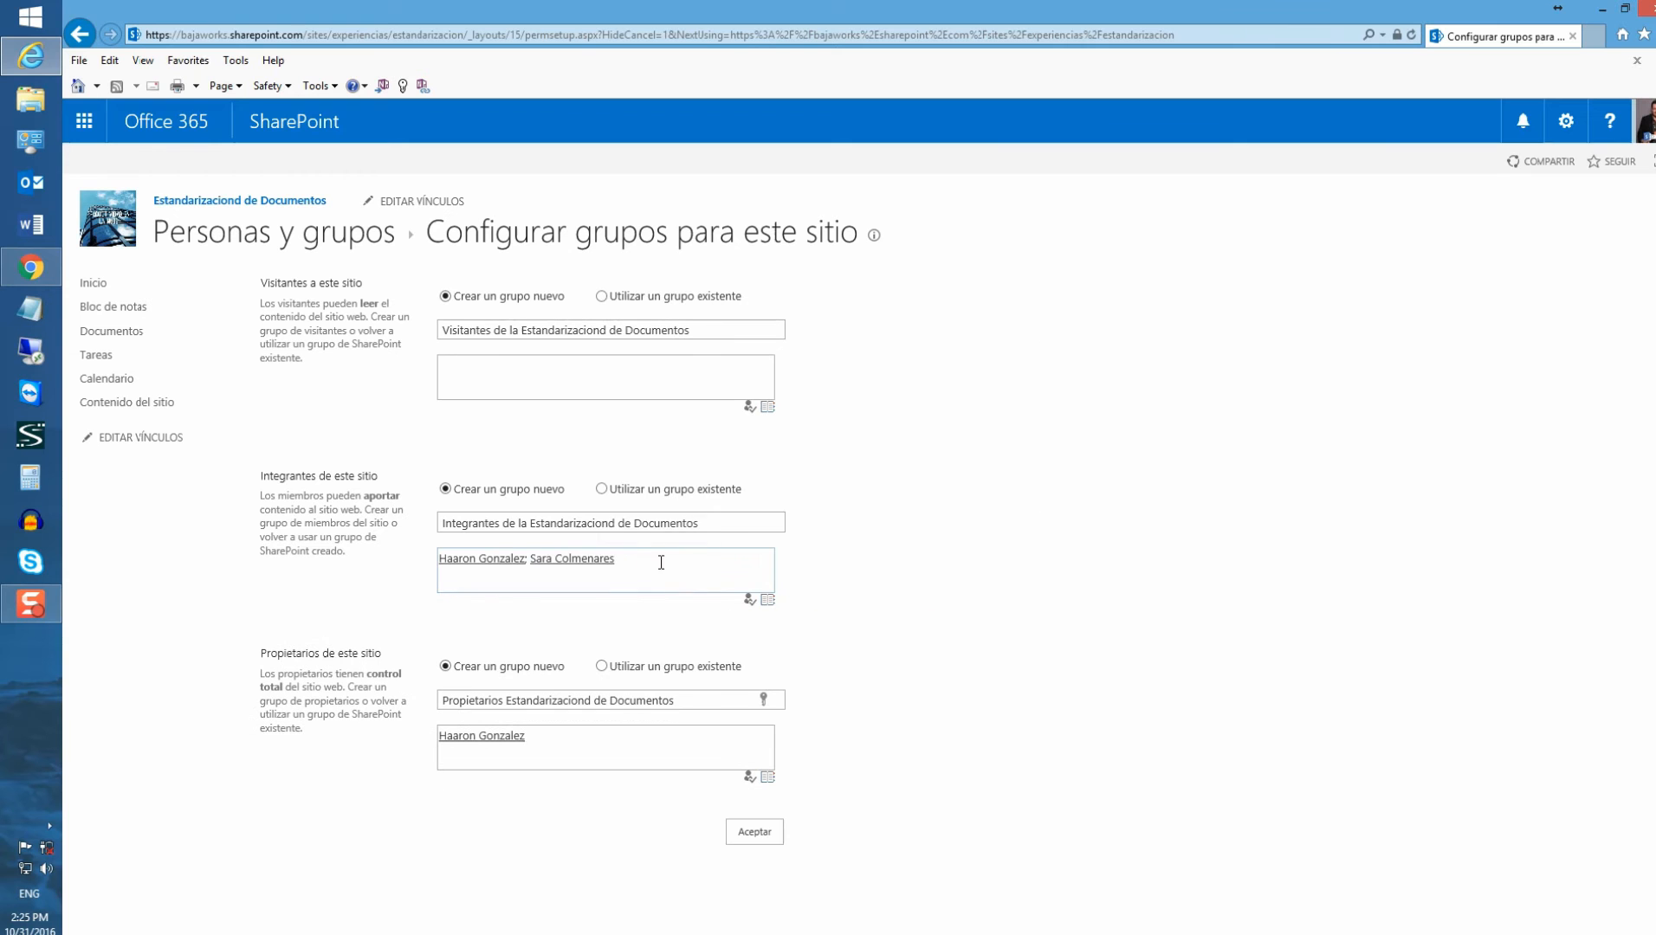
pyautogui.click(565, 379)
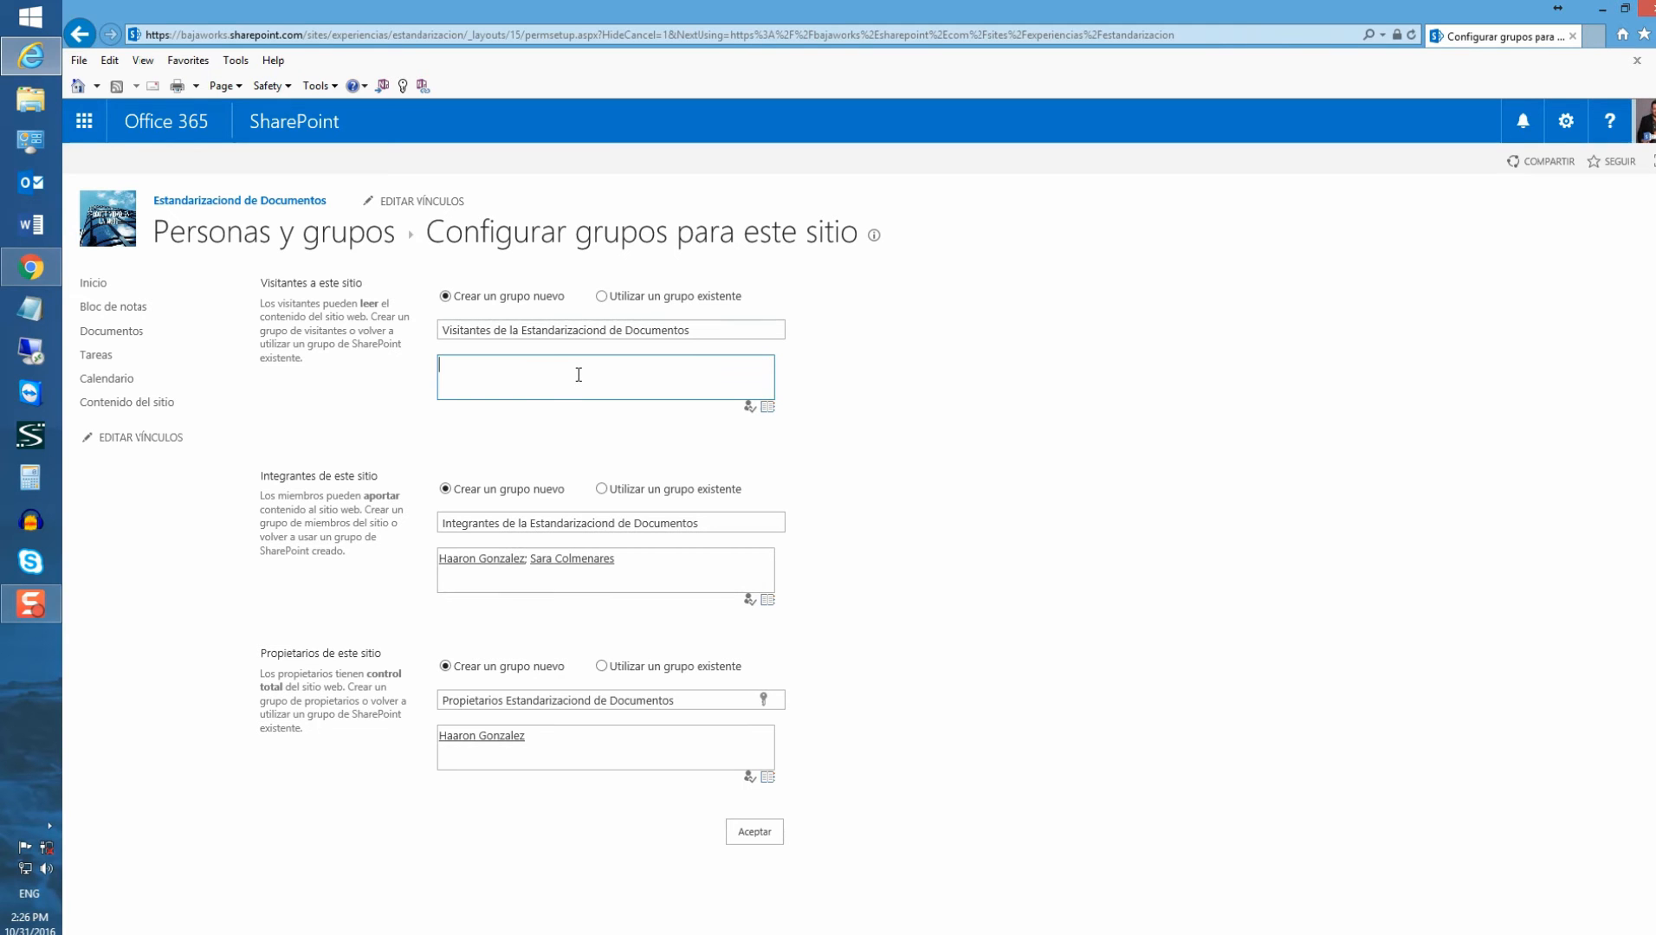
pyautogui.tripleClick(297, 474)
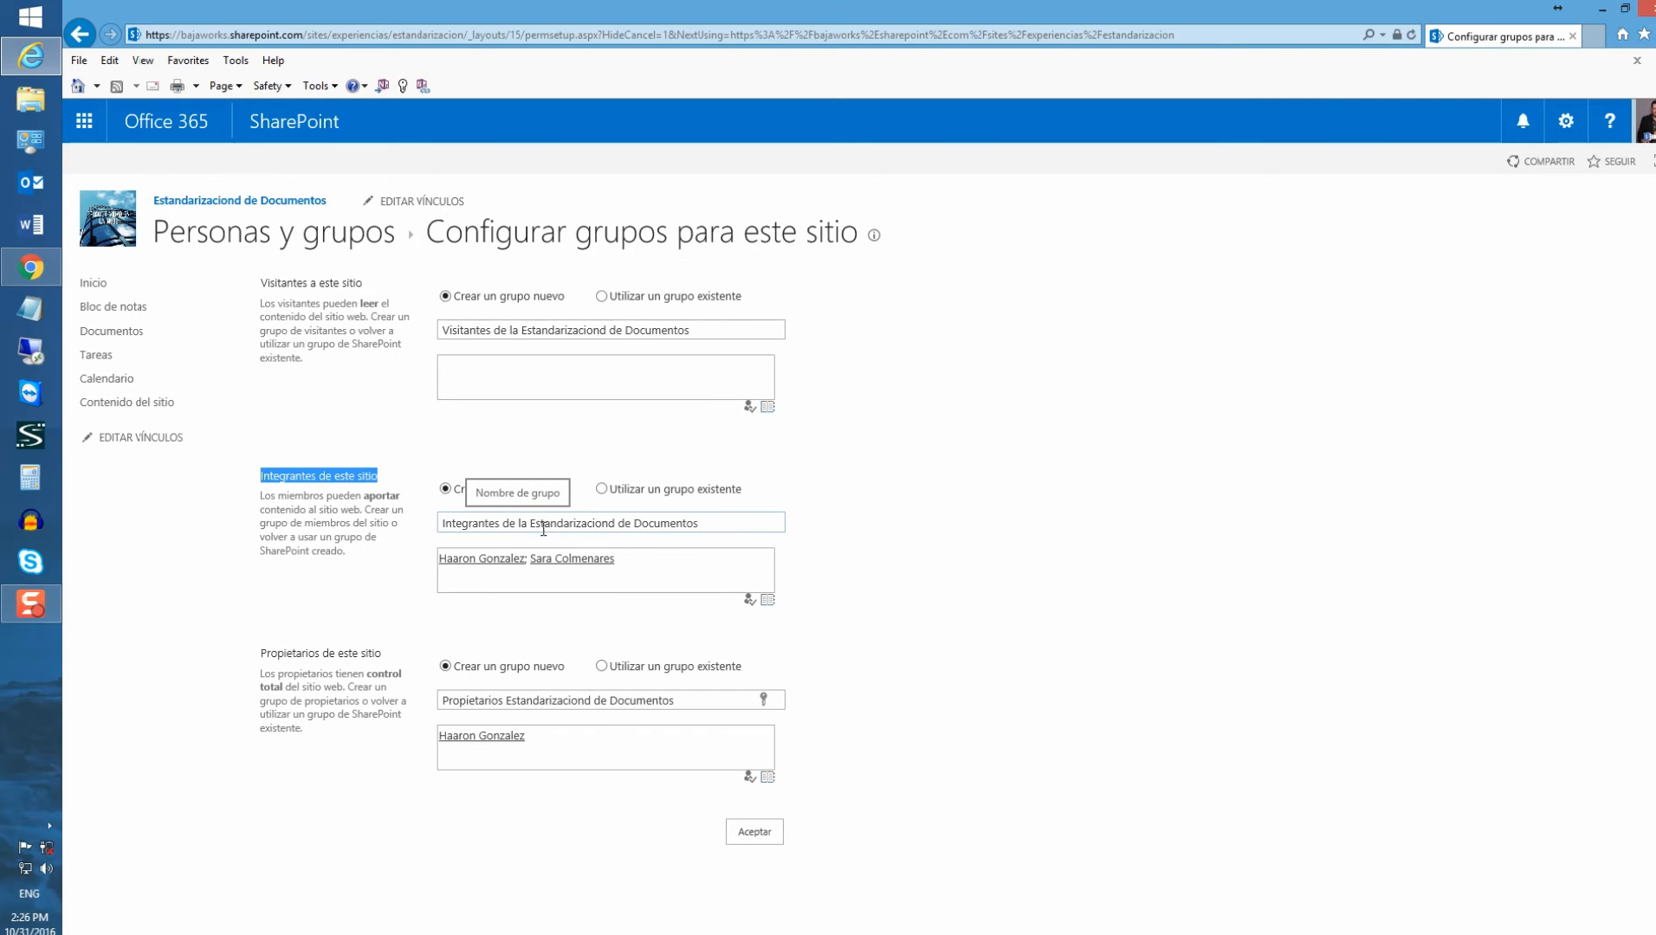
pyautogui.tripleClick(278, 655)
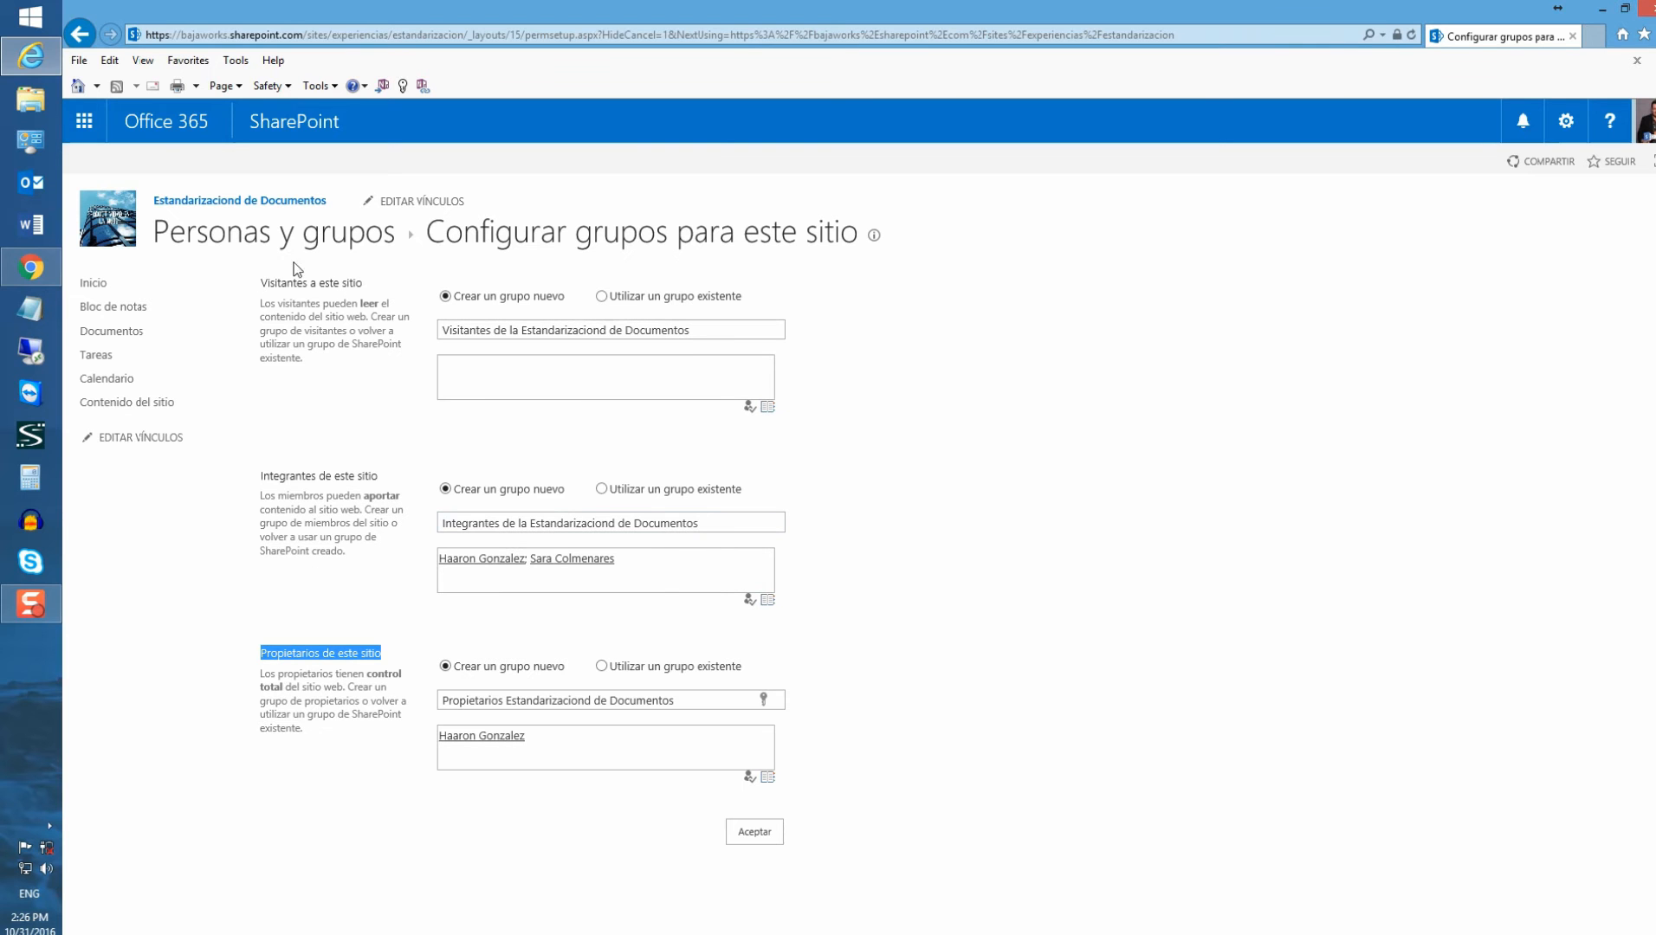
pyautogui.click(762, 835)
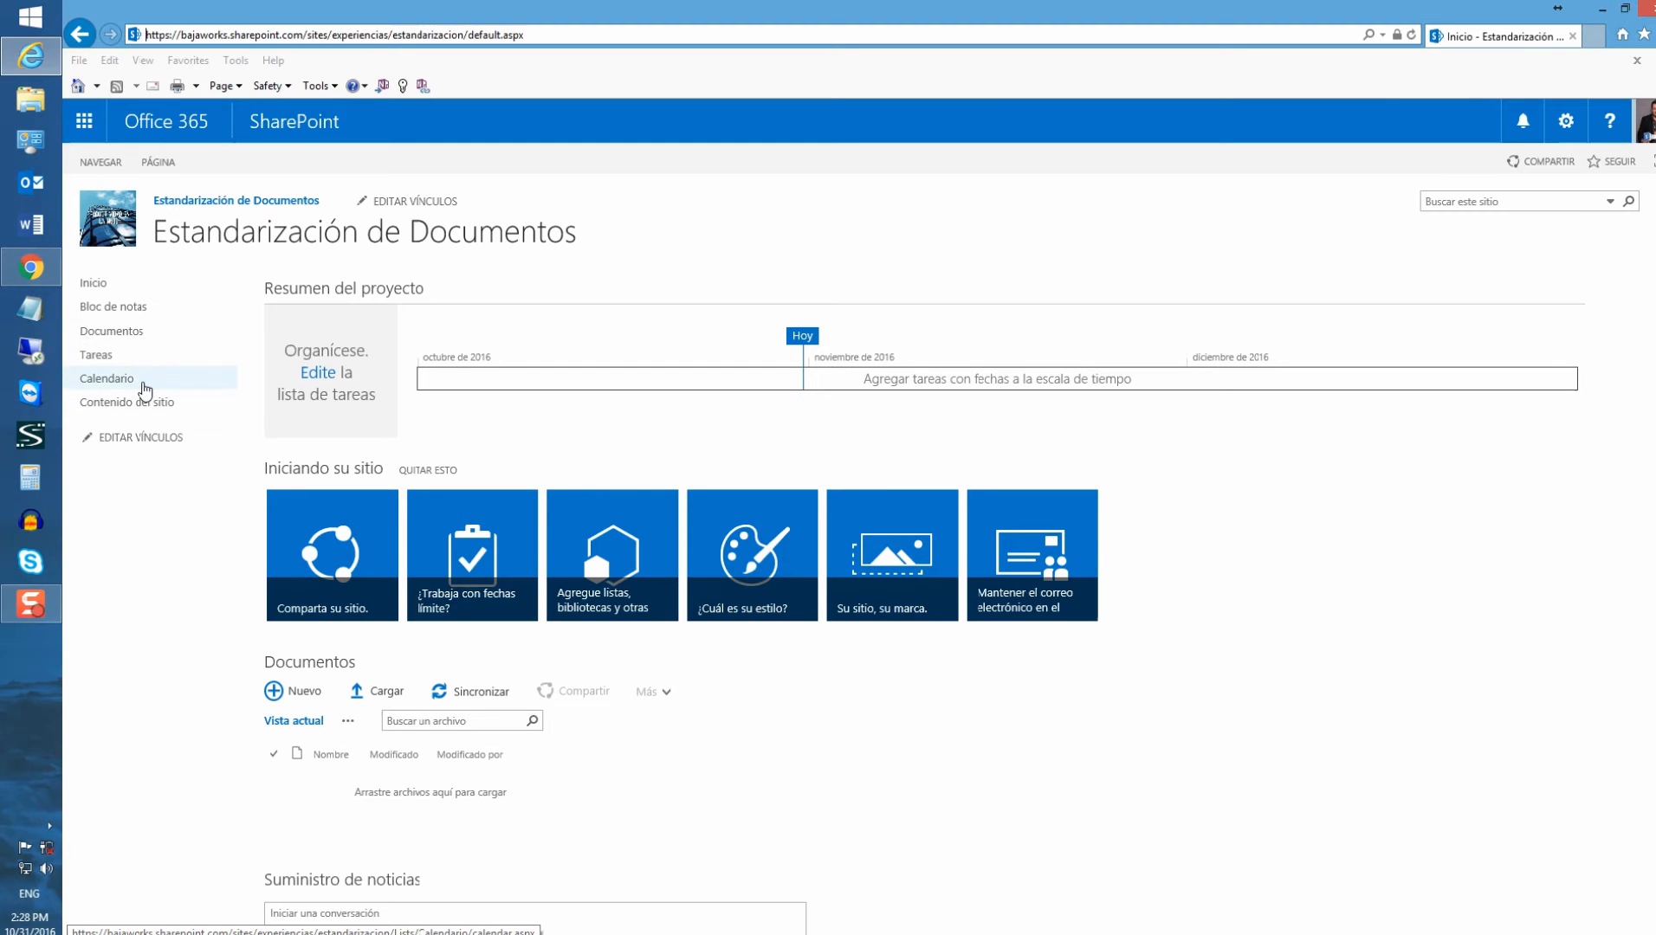
# Visit Calendario, return to Inicio, and open the Tareas list from the '¿Trabaja con fechas límite?' tile
pyautogui.click(144, 385)
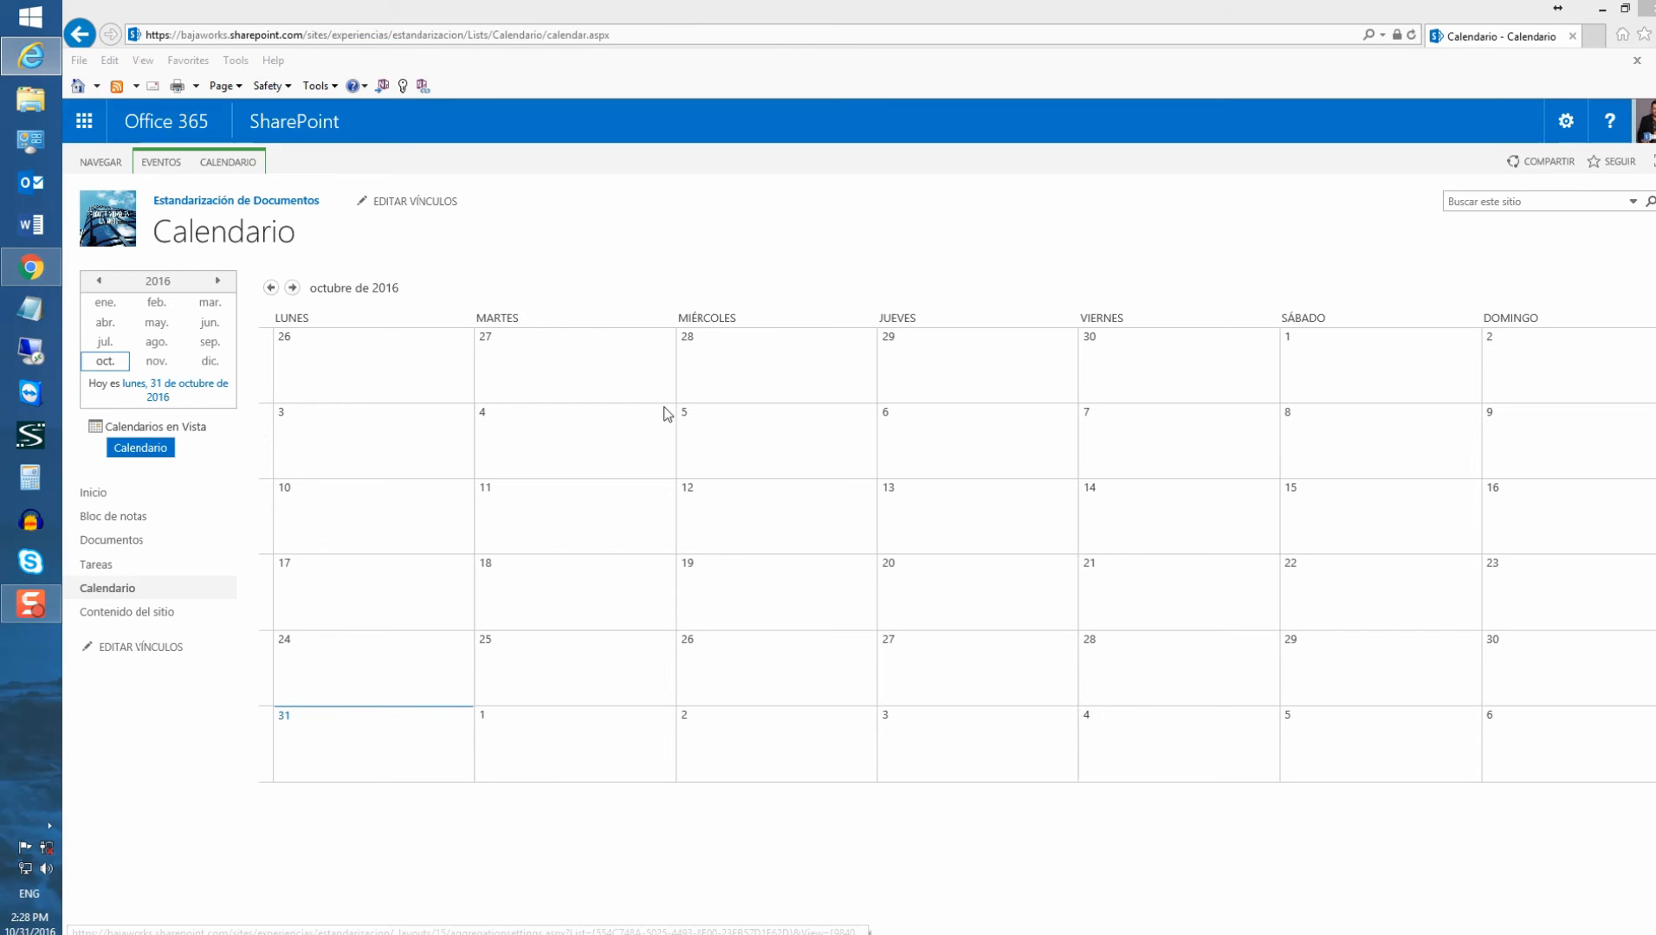
pyautogui.click(94, 493)
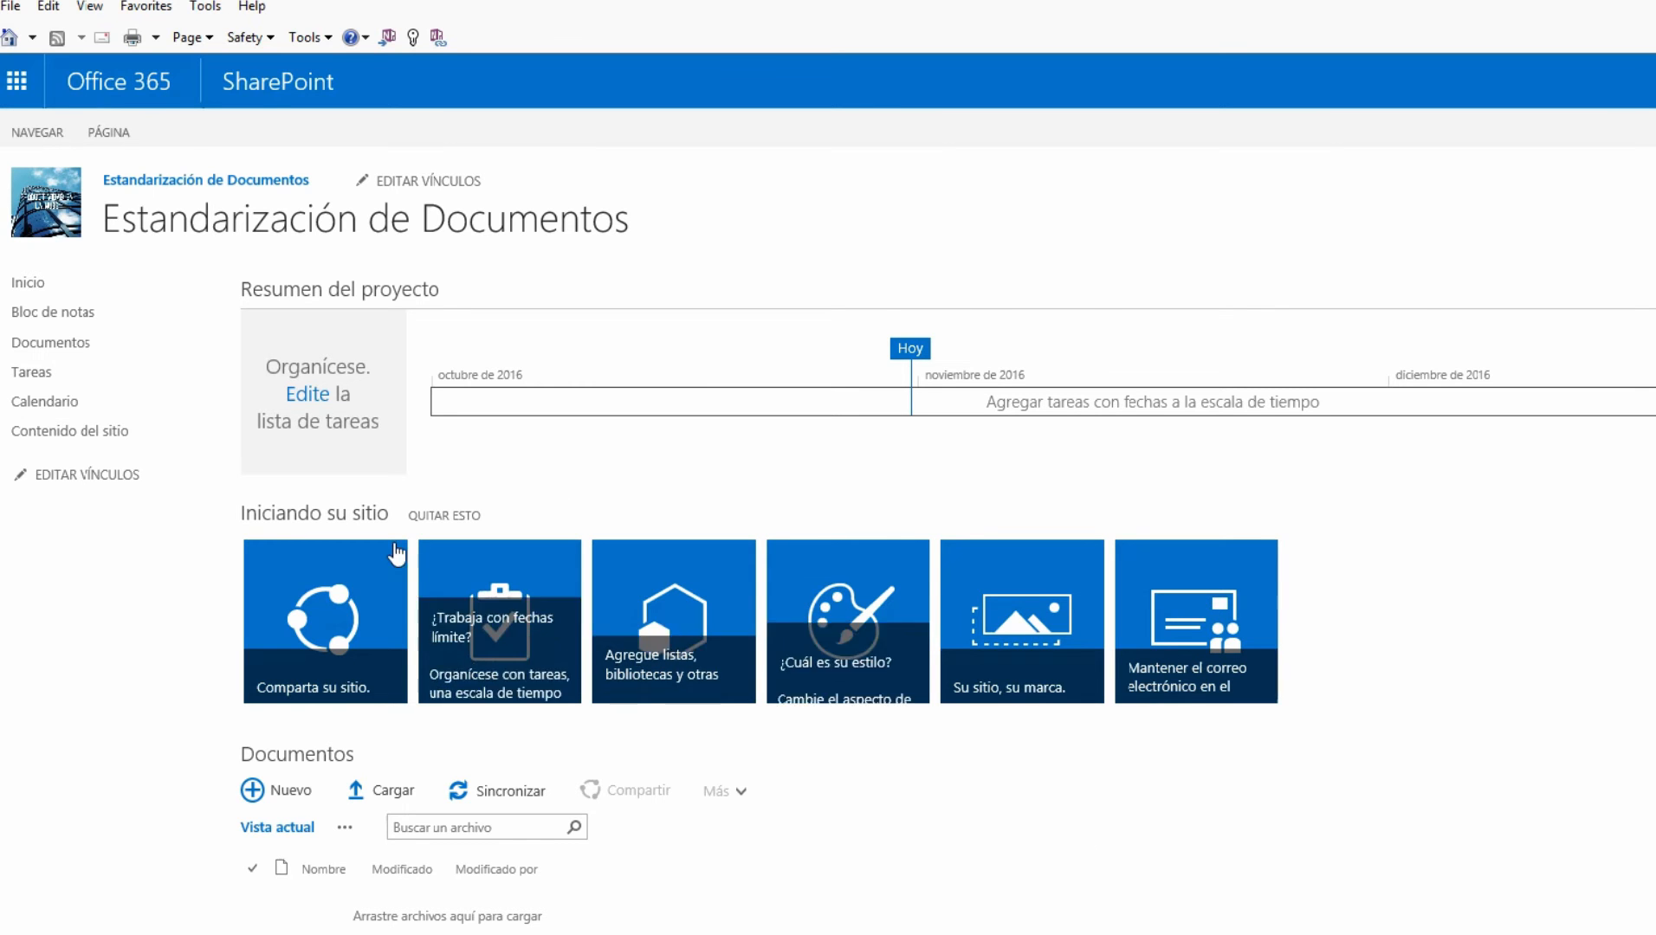
pyautogui.click(442, 563)
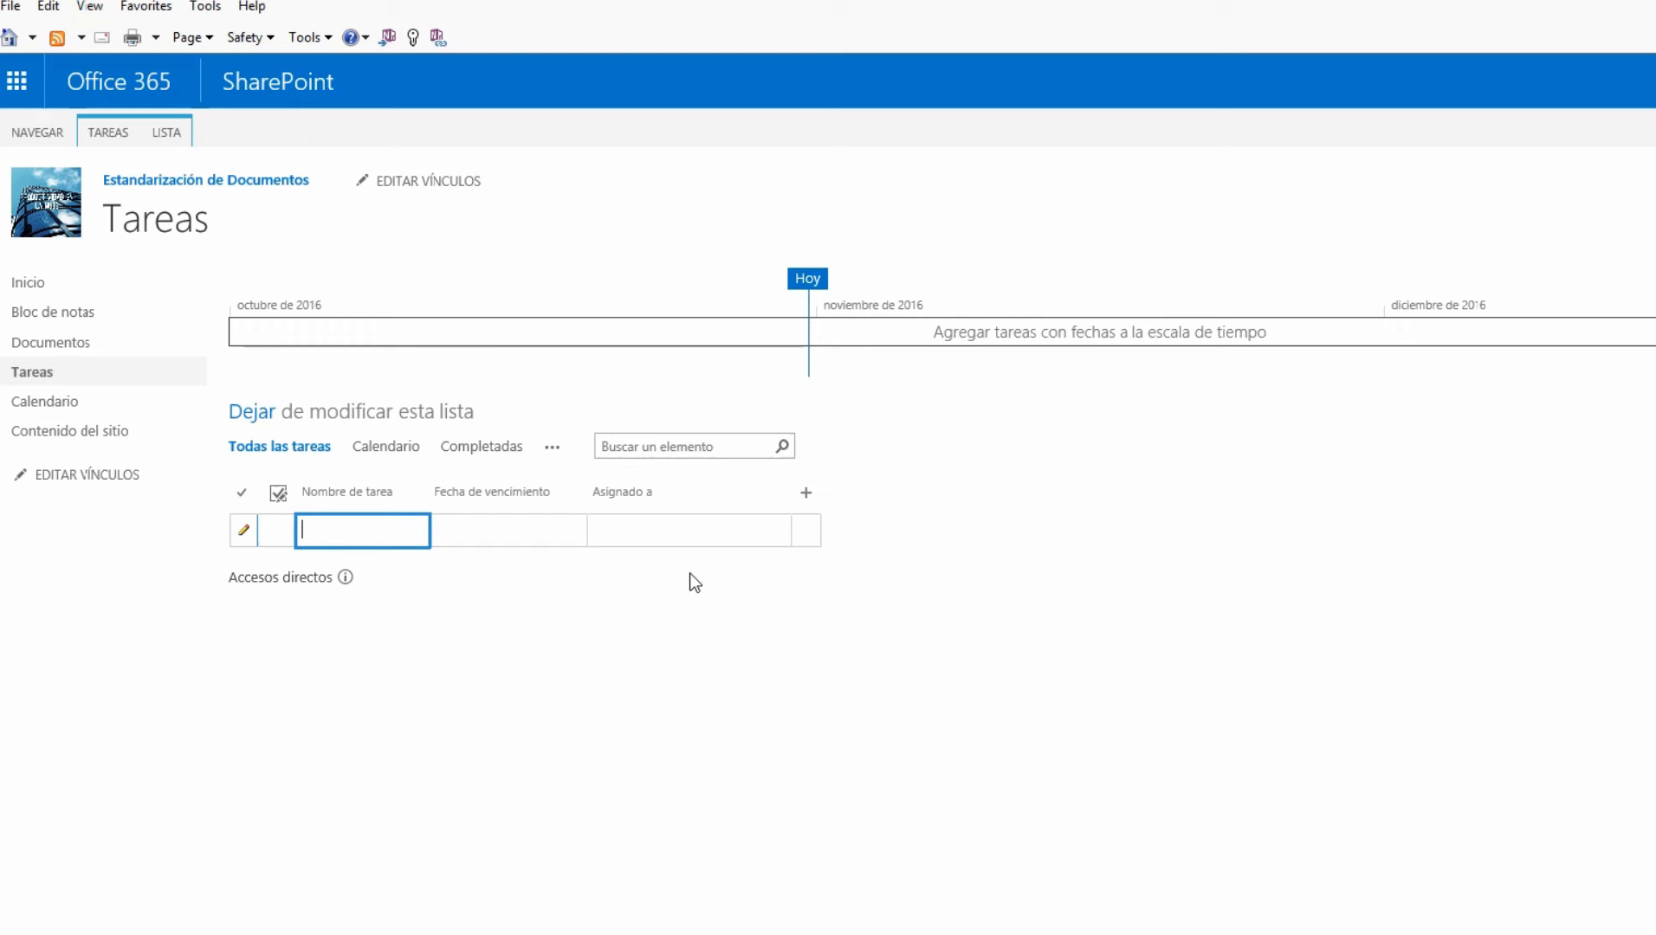
# Add the tasks Analisis, Diseno, Desarrollo and Pruebas to the Tareas grid
pyautogui.write('Analysis')
pyautogui.press('BackSpace')
pyautogui.press('BackSpace')
pyautogui.press('BackSpace')
pyautogui.press('BackSpace')
pyautogui.write('isis')
pyautogui.press('Return')
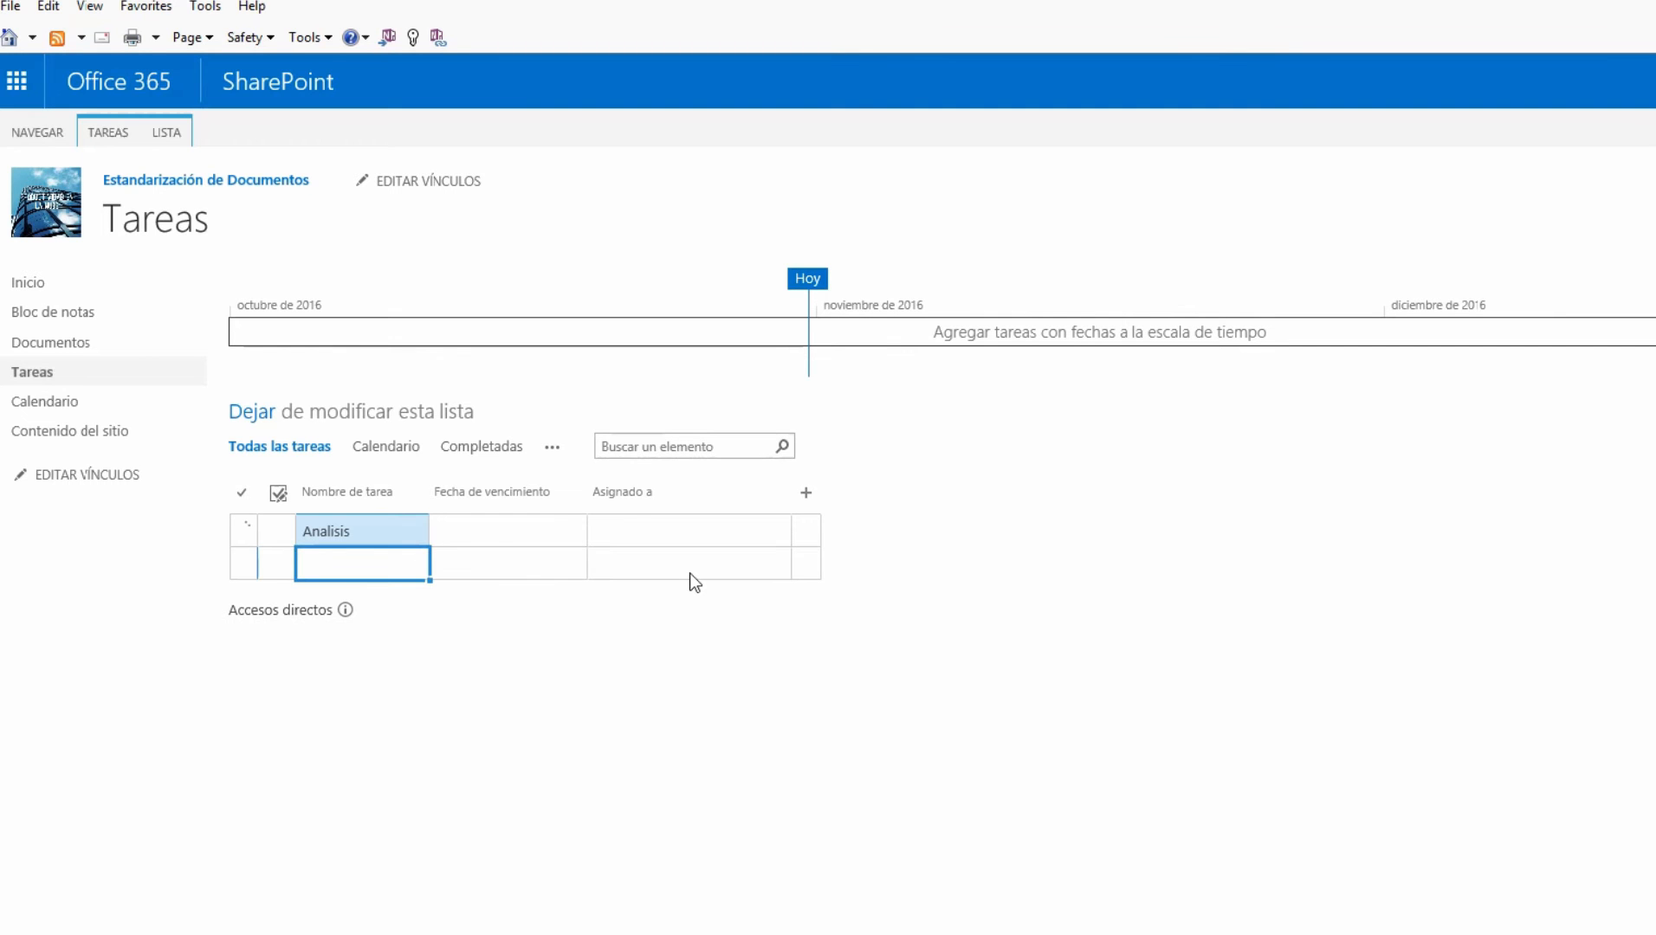
pyautogui.write('Dise')
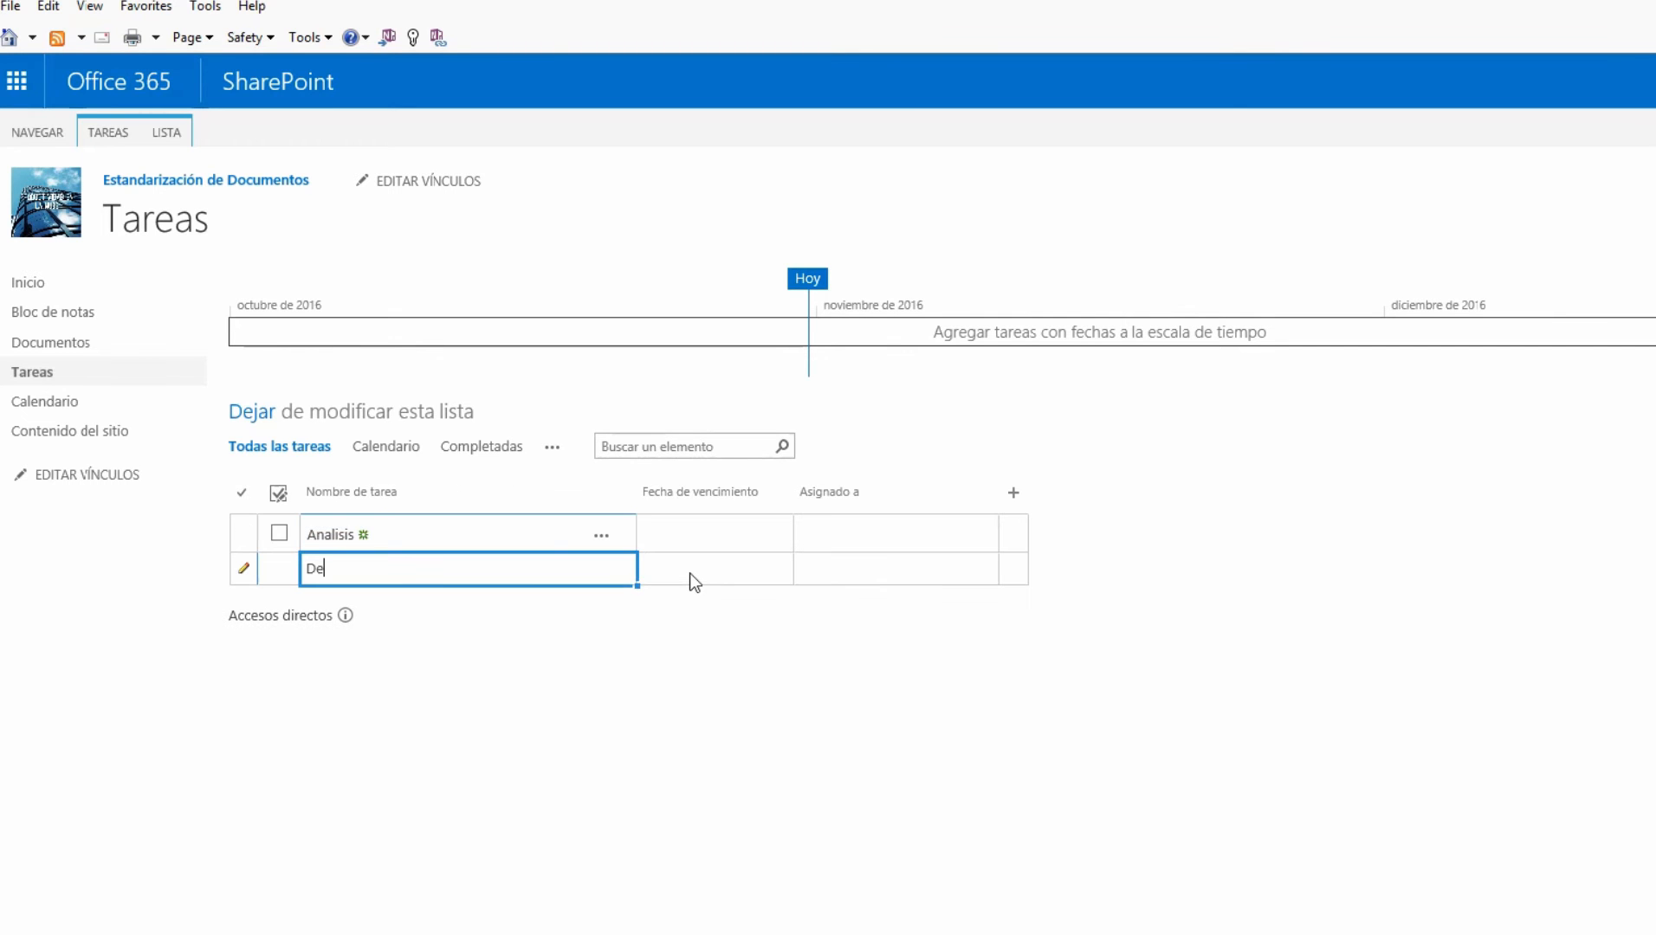
pyautogui.write('no')
pyautogui.press('Return')
pyautogui.write('Desarrolol')
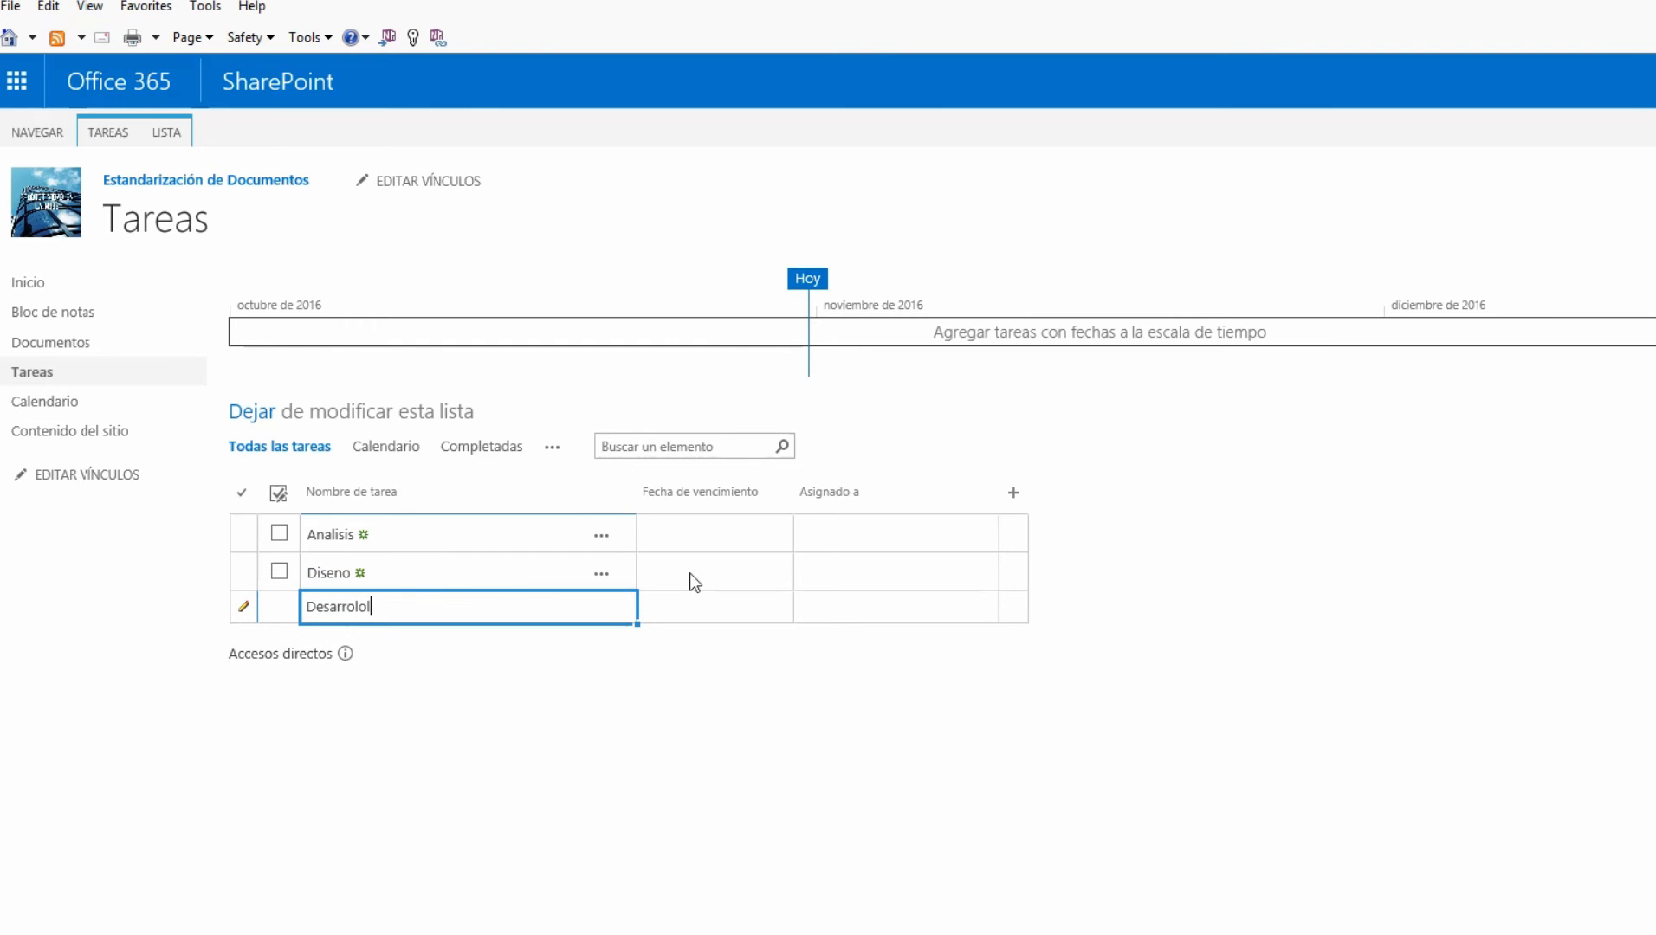
pyautogui.press('BackSpace')
pyautogui.press('BackSpace')
pyautogui.write('lo')
pyautogui.press('Return')
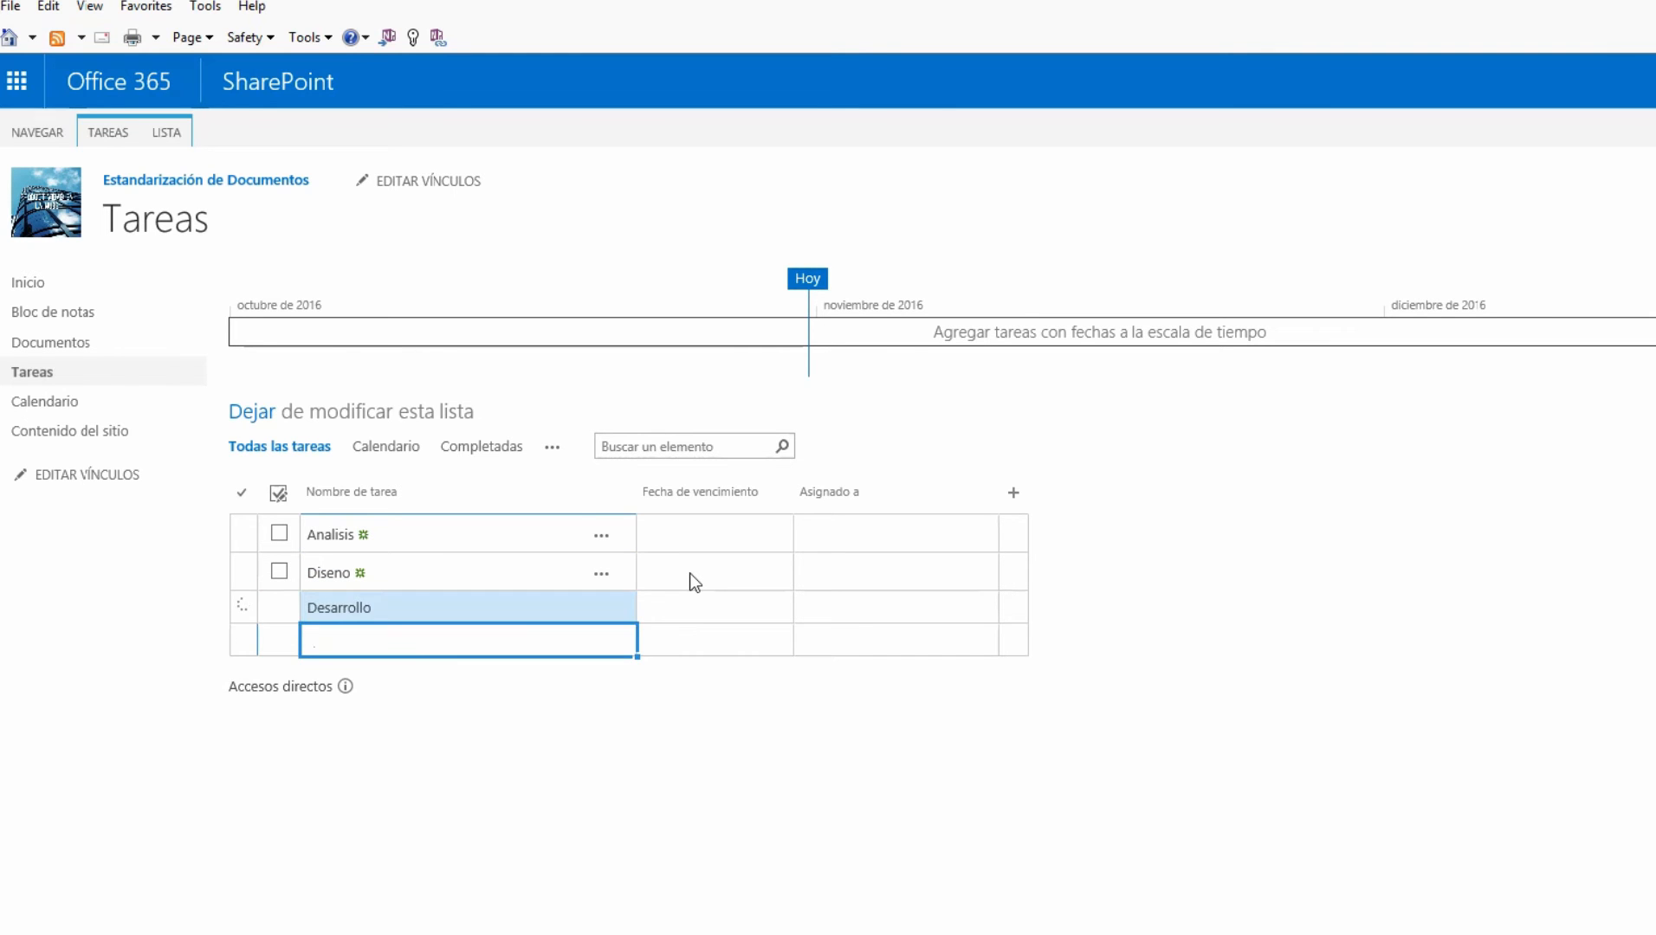
pyautogui.write('Pruebas')
pyautogui.press('Return')
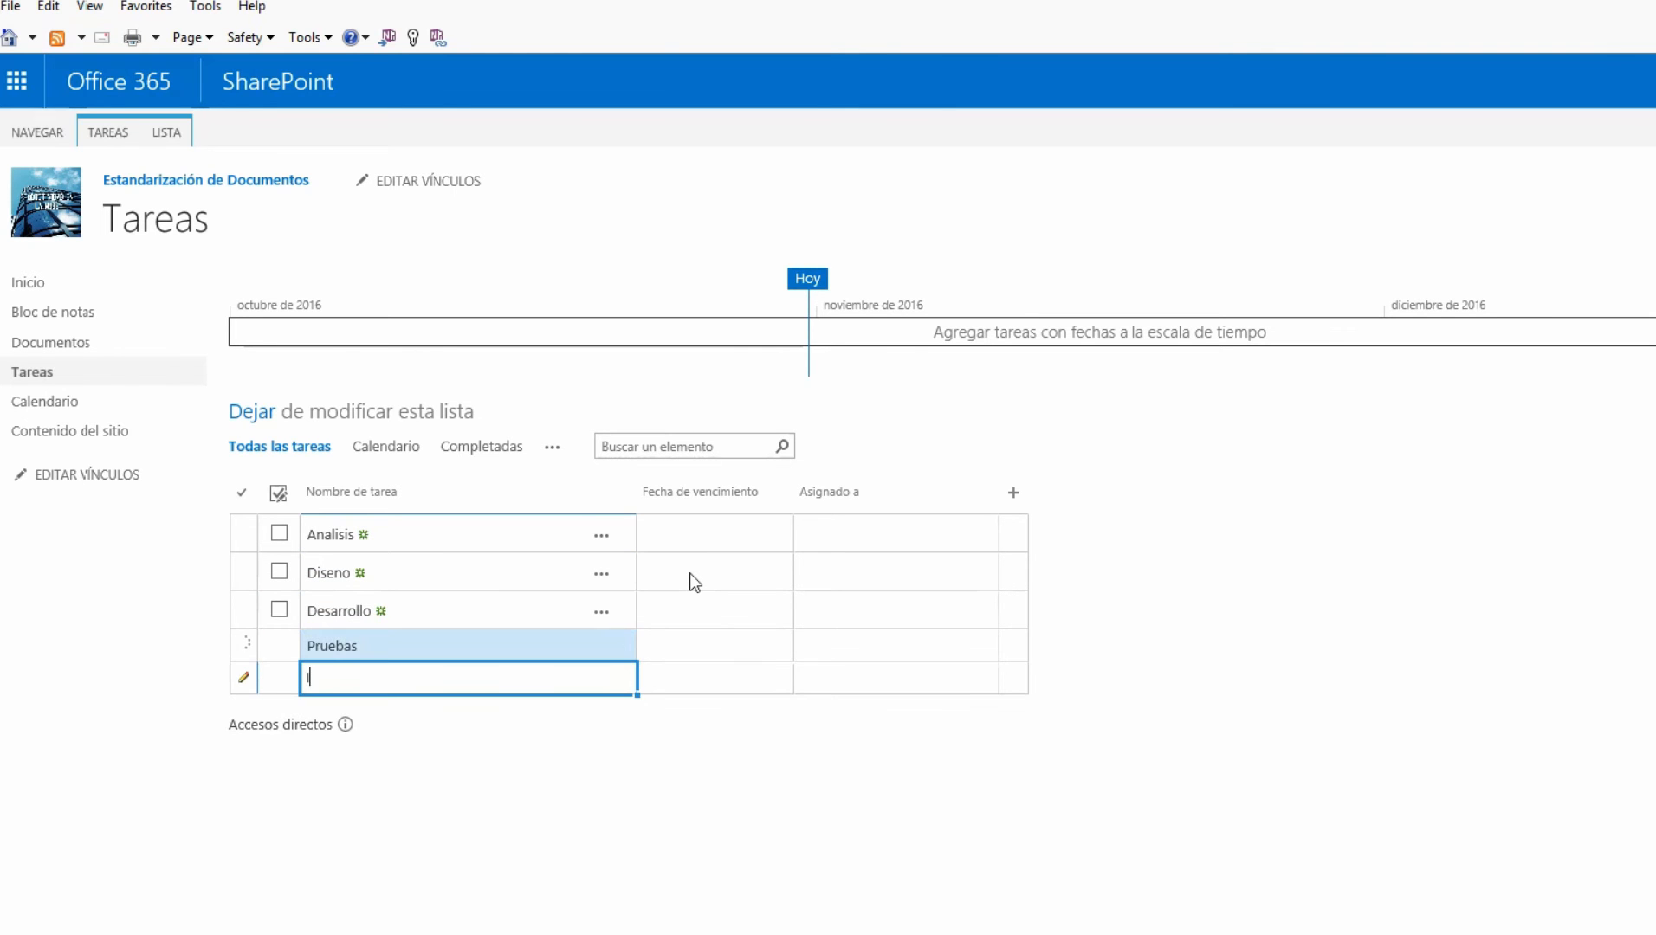
# Add Implementacion and 'Reunin inicial con cliente', dragging the latter up below Analisis
pyautogui.write('Implementacion')
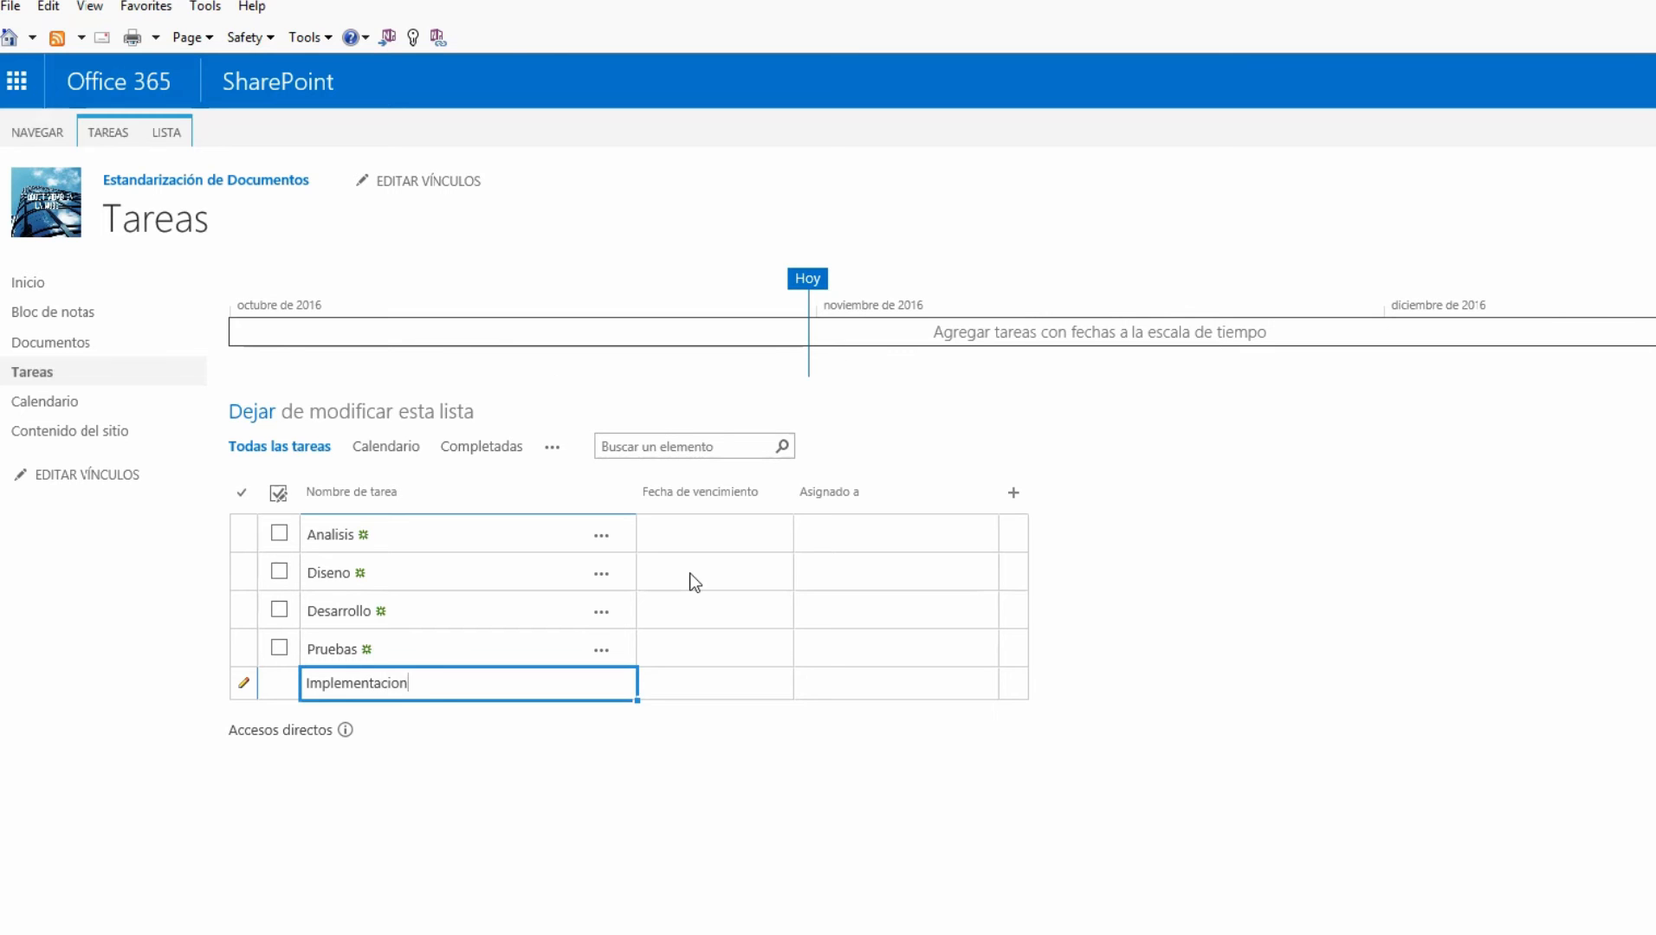
pyautogui.press('Tab')
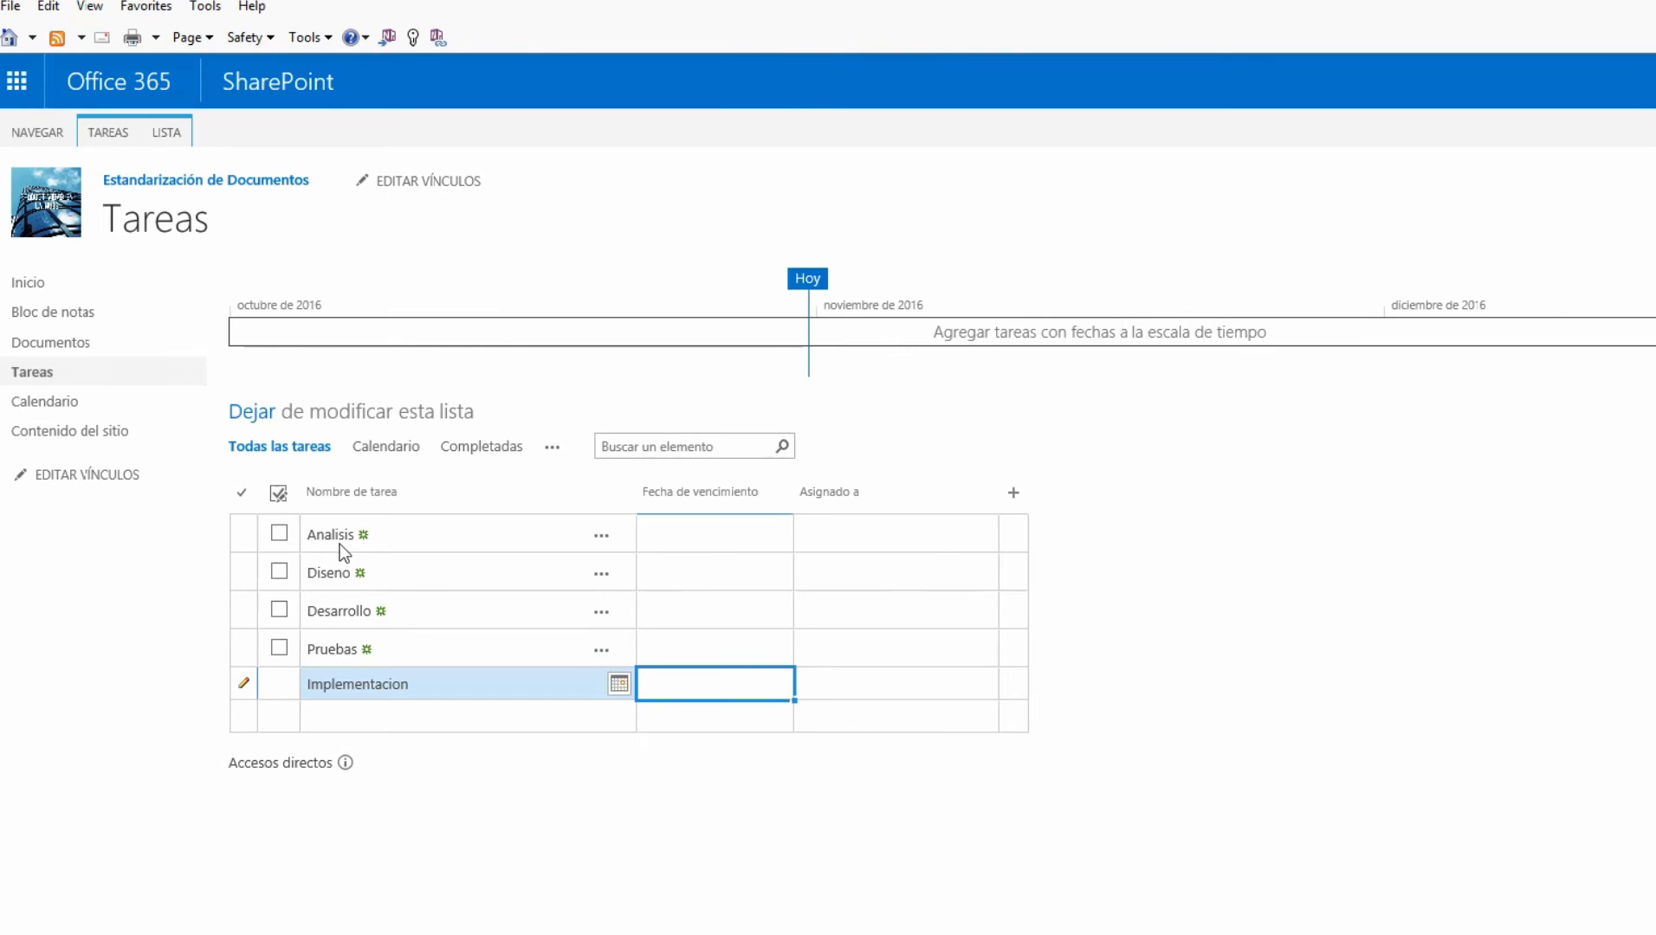
pyautogui.click(458, 572)
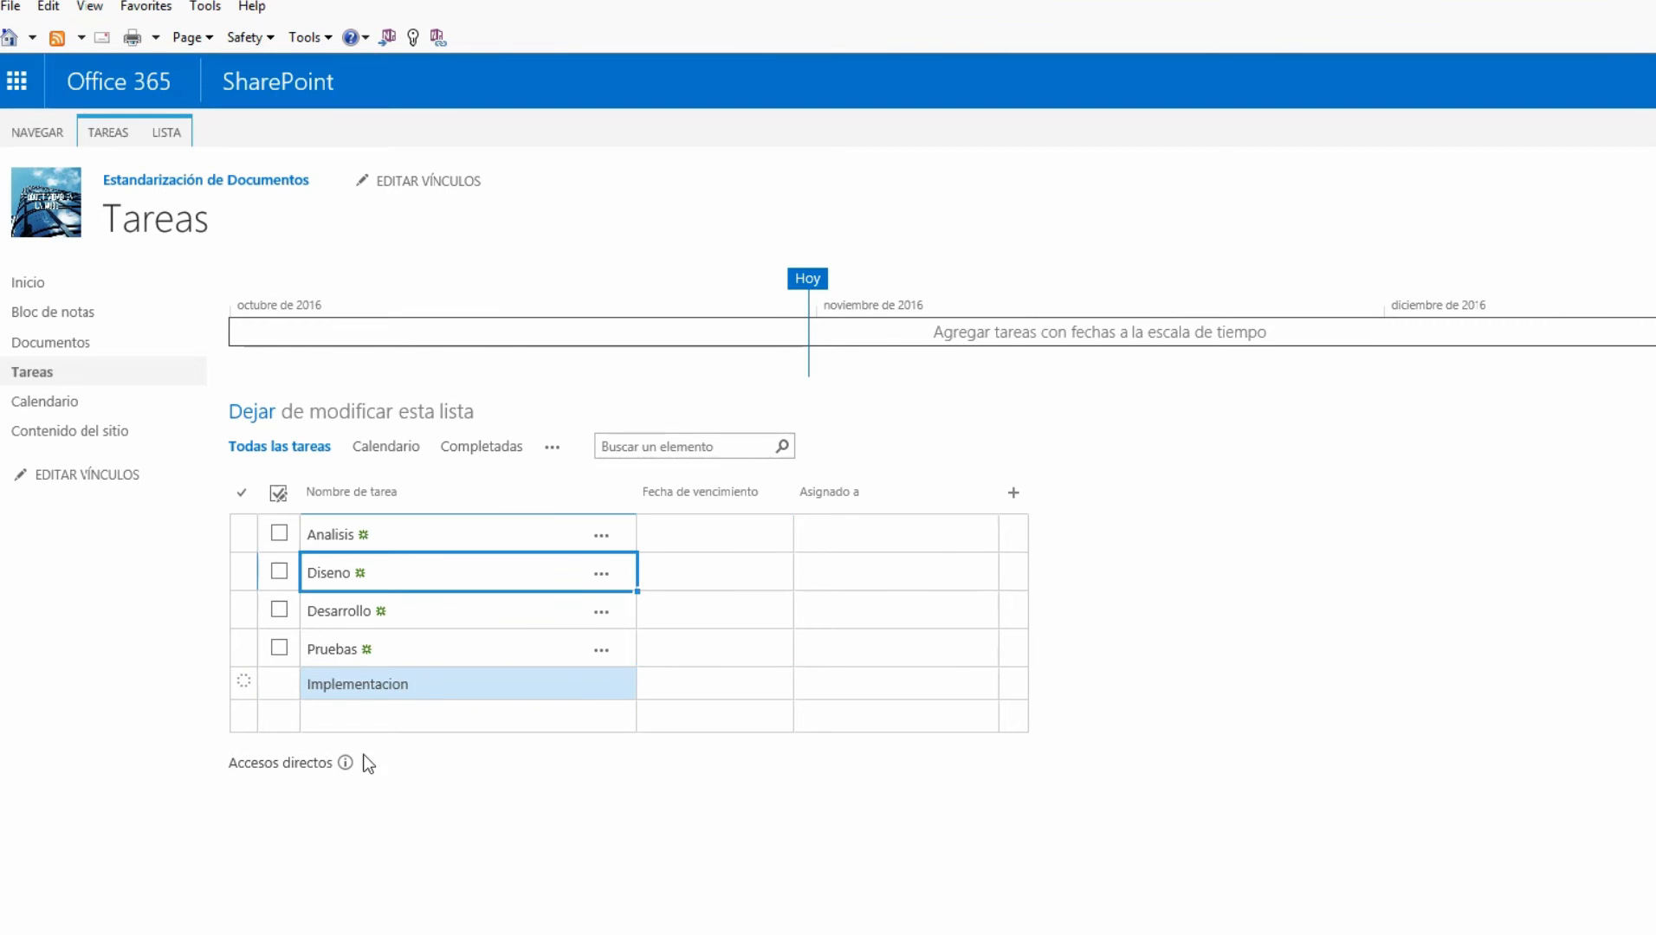
pyautogui.click(901, 726)
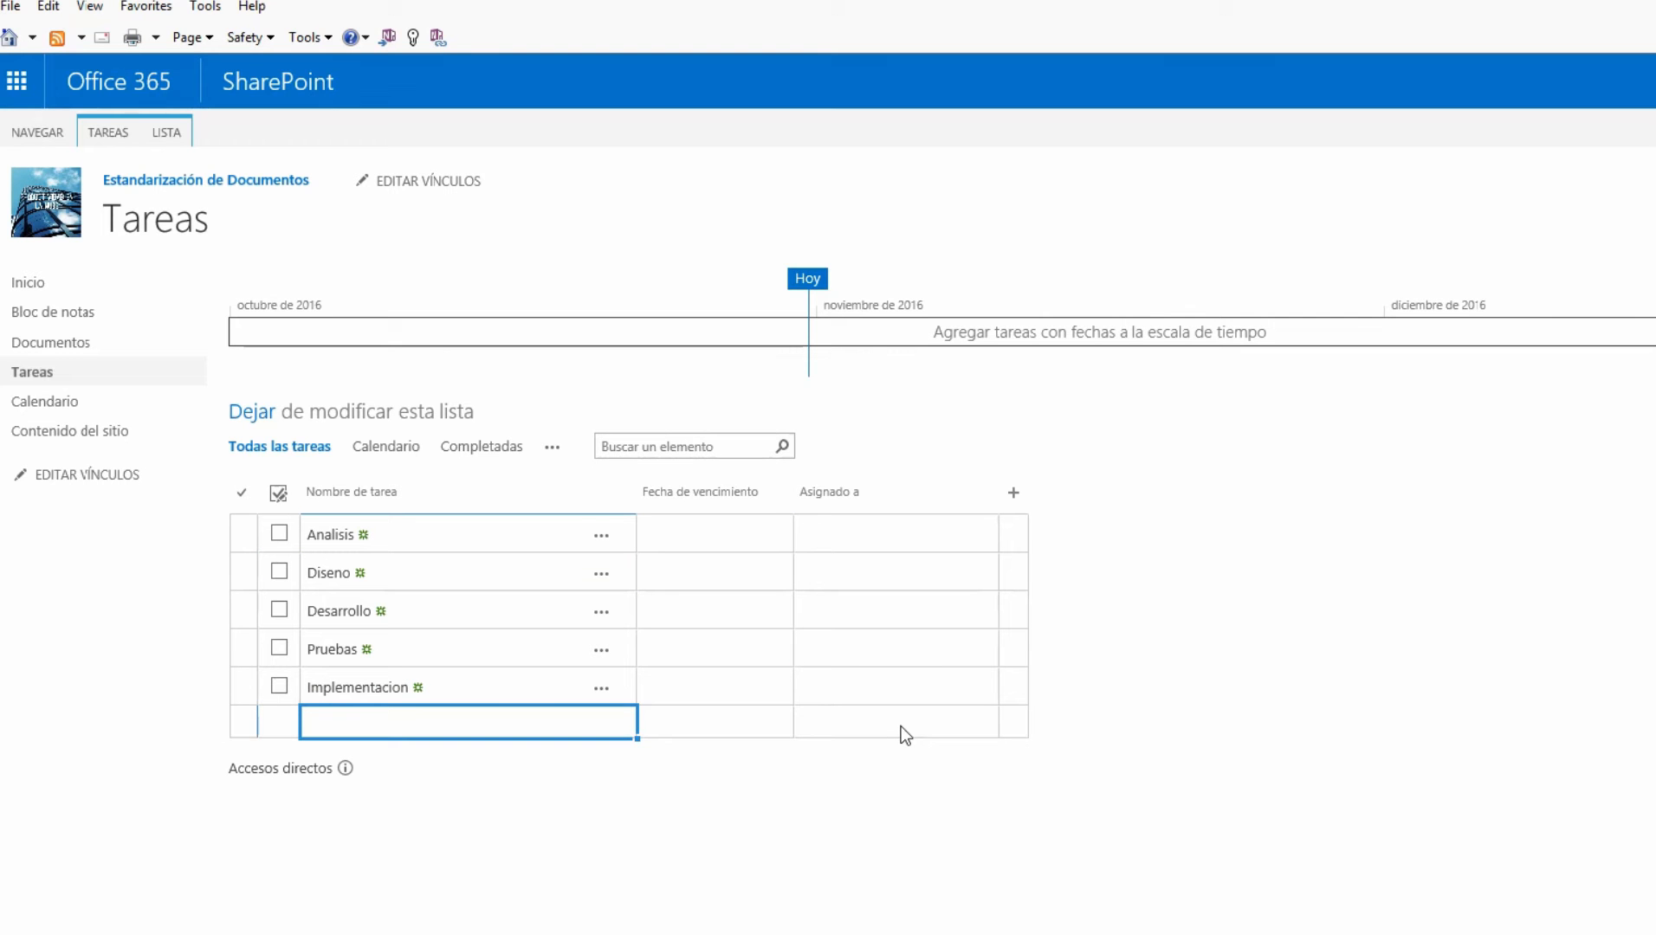
pyautogui.write('Reunion')
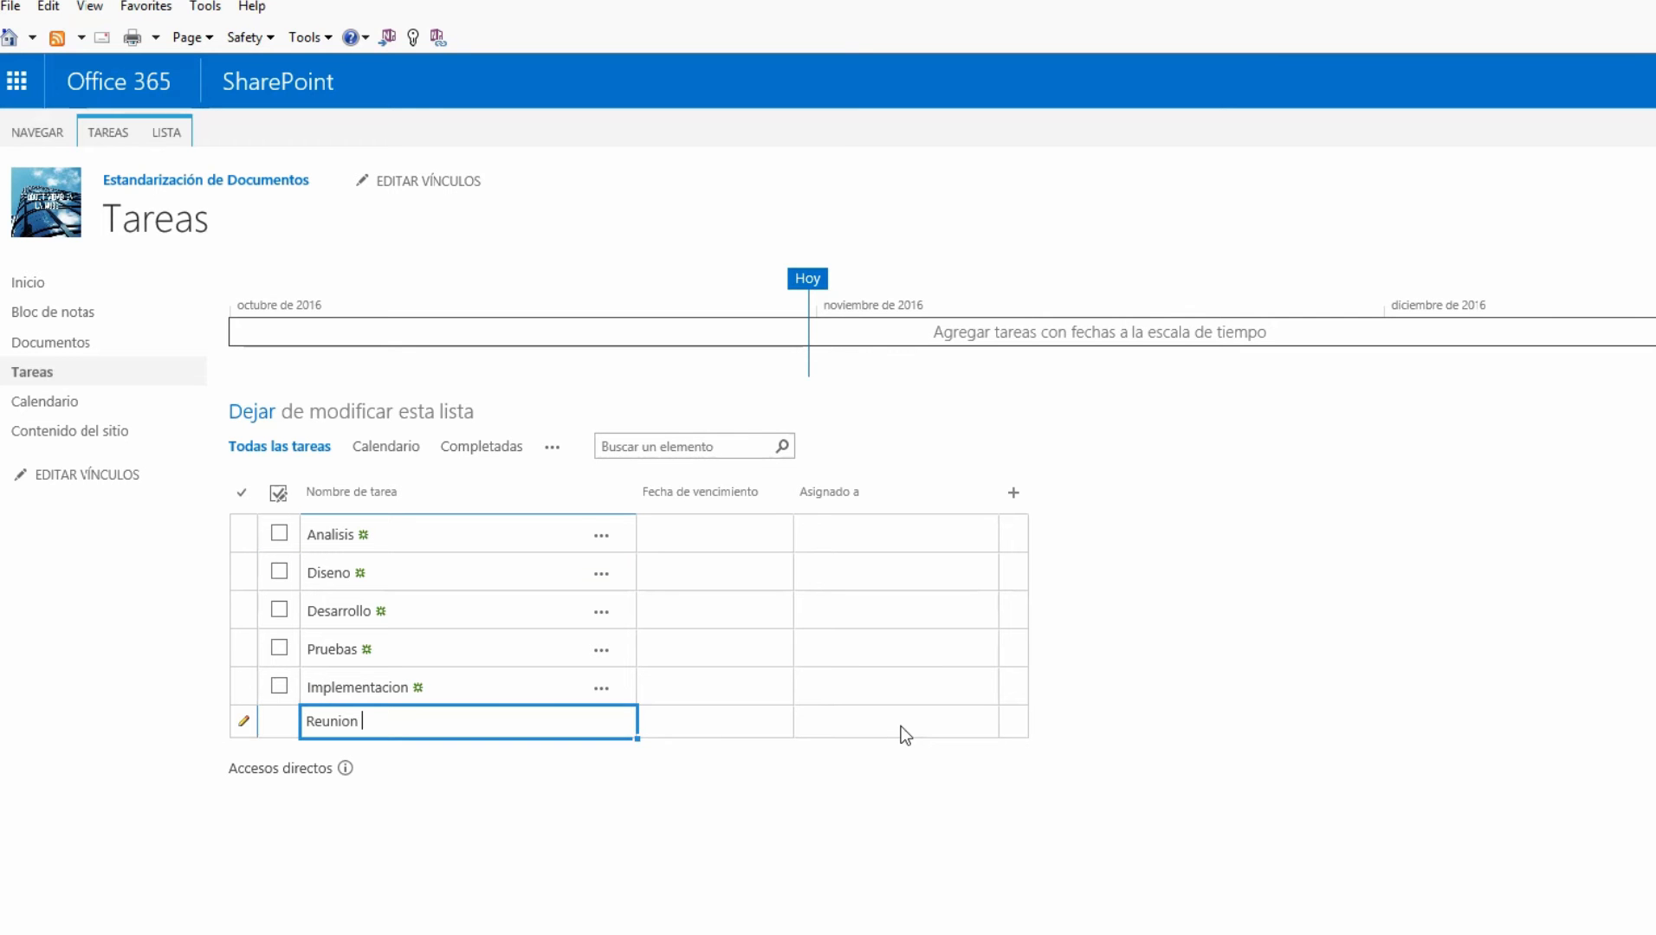
pyautogui.write(' on Usu')
pyautogui.press('BackSpace')
pyautogui.press('BackSpace')
pyautogui.press('BackSpace')
pyautogui.press('BackSpace')
pyautogui.press('BackSpace')
pyautogui.press('BackSpace')
pyautogui.press('BackSpace')
pyautogui.press('BackSpace')
pyautogui.press('BackSpace')
pyautogui.press('BackSpace')
pyautogui.press('BackSpace')
pyautogui.press('BackSpace')
pyautogui.press('BackSpace')
pyautogui.press('BackSpace')
pyautogui.write('Reunin inicial con cliente')
pyautogui.press('Return')
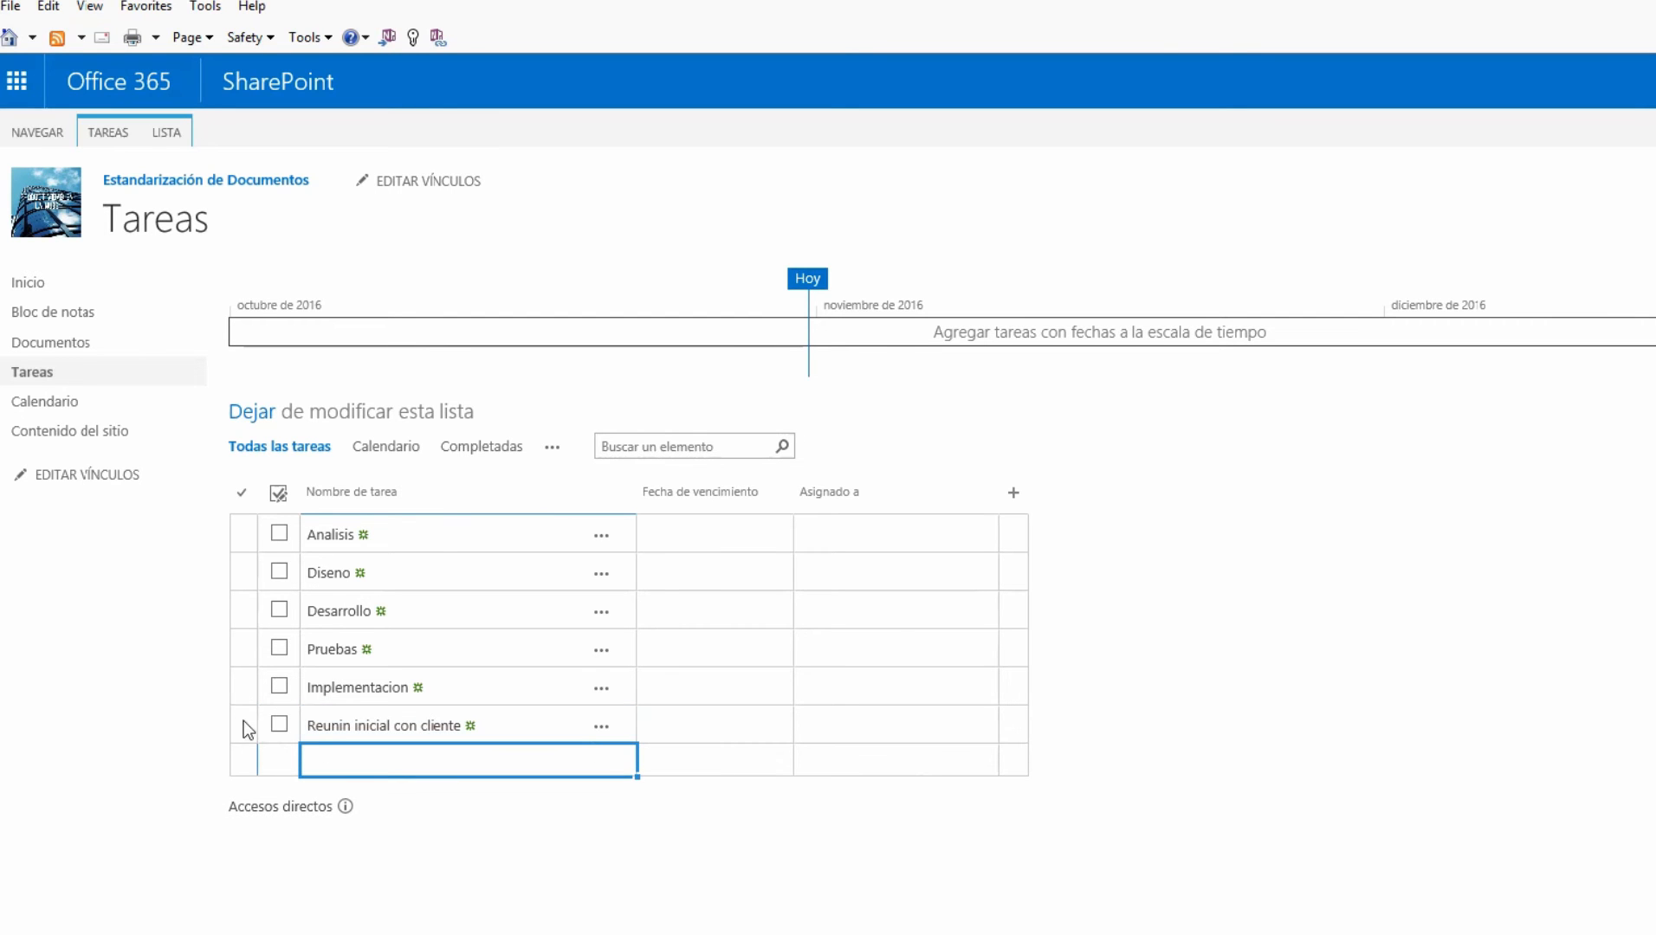
pyautogui.moveTo(247, 721); pyautogui.dragTo(358, 562)
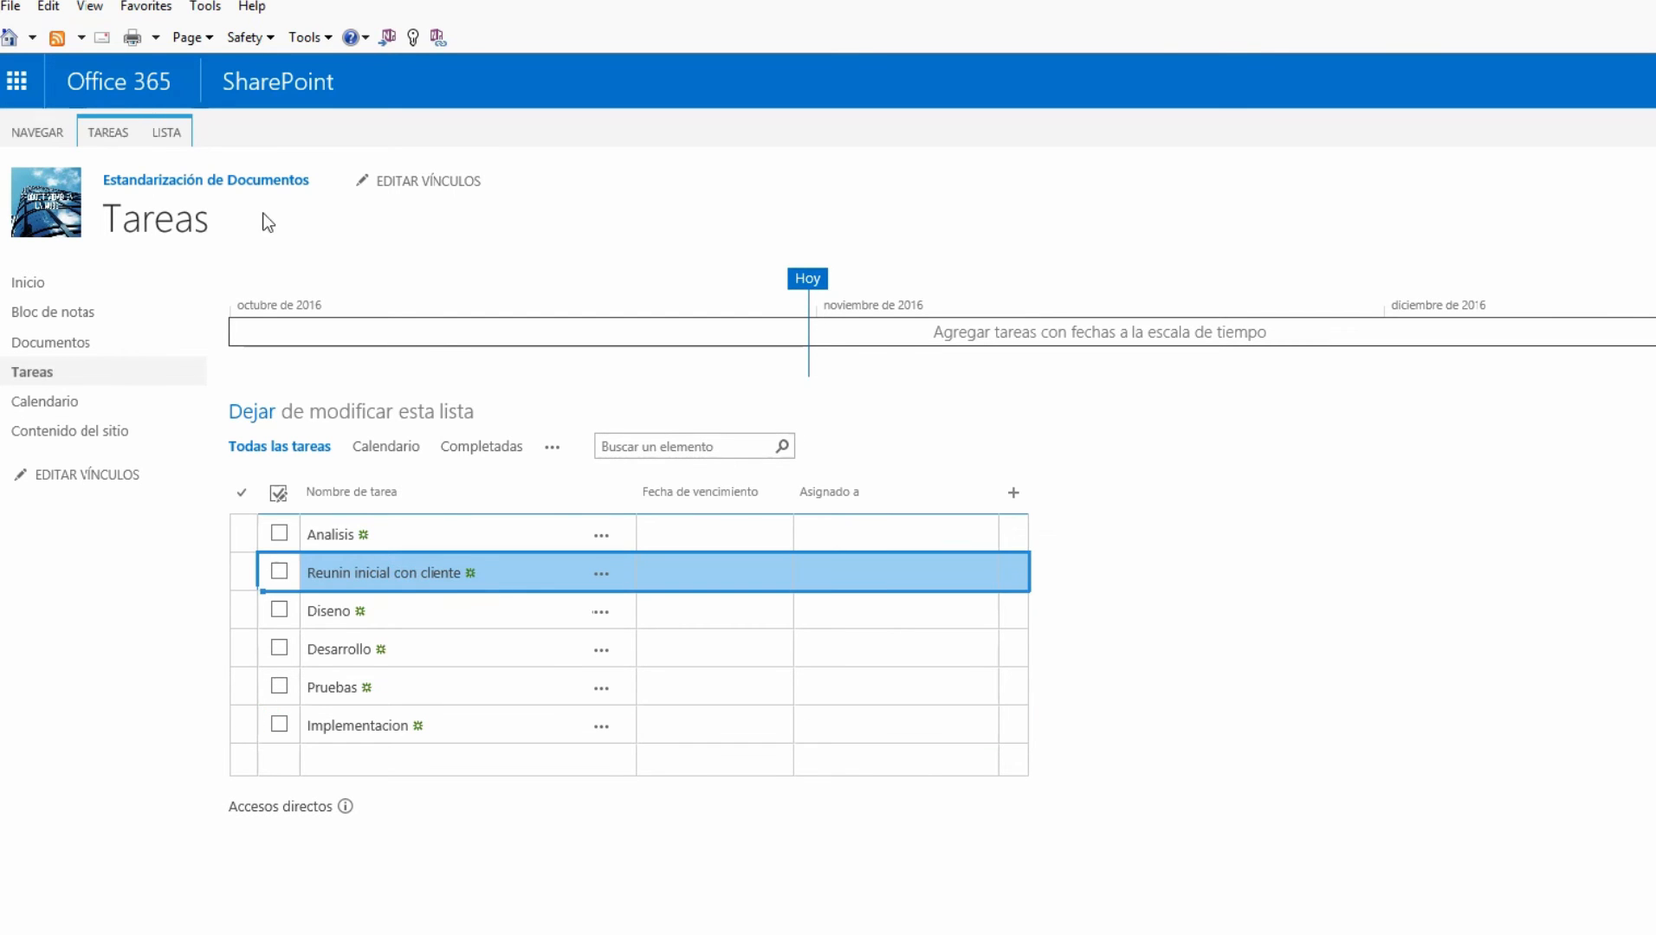
# Indent 'Reunin inicial con cliente' under Analisis using Aplicar sangría on the TAREAS tab
pyautogui.click(111, 135)
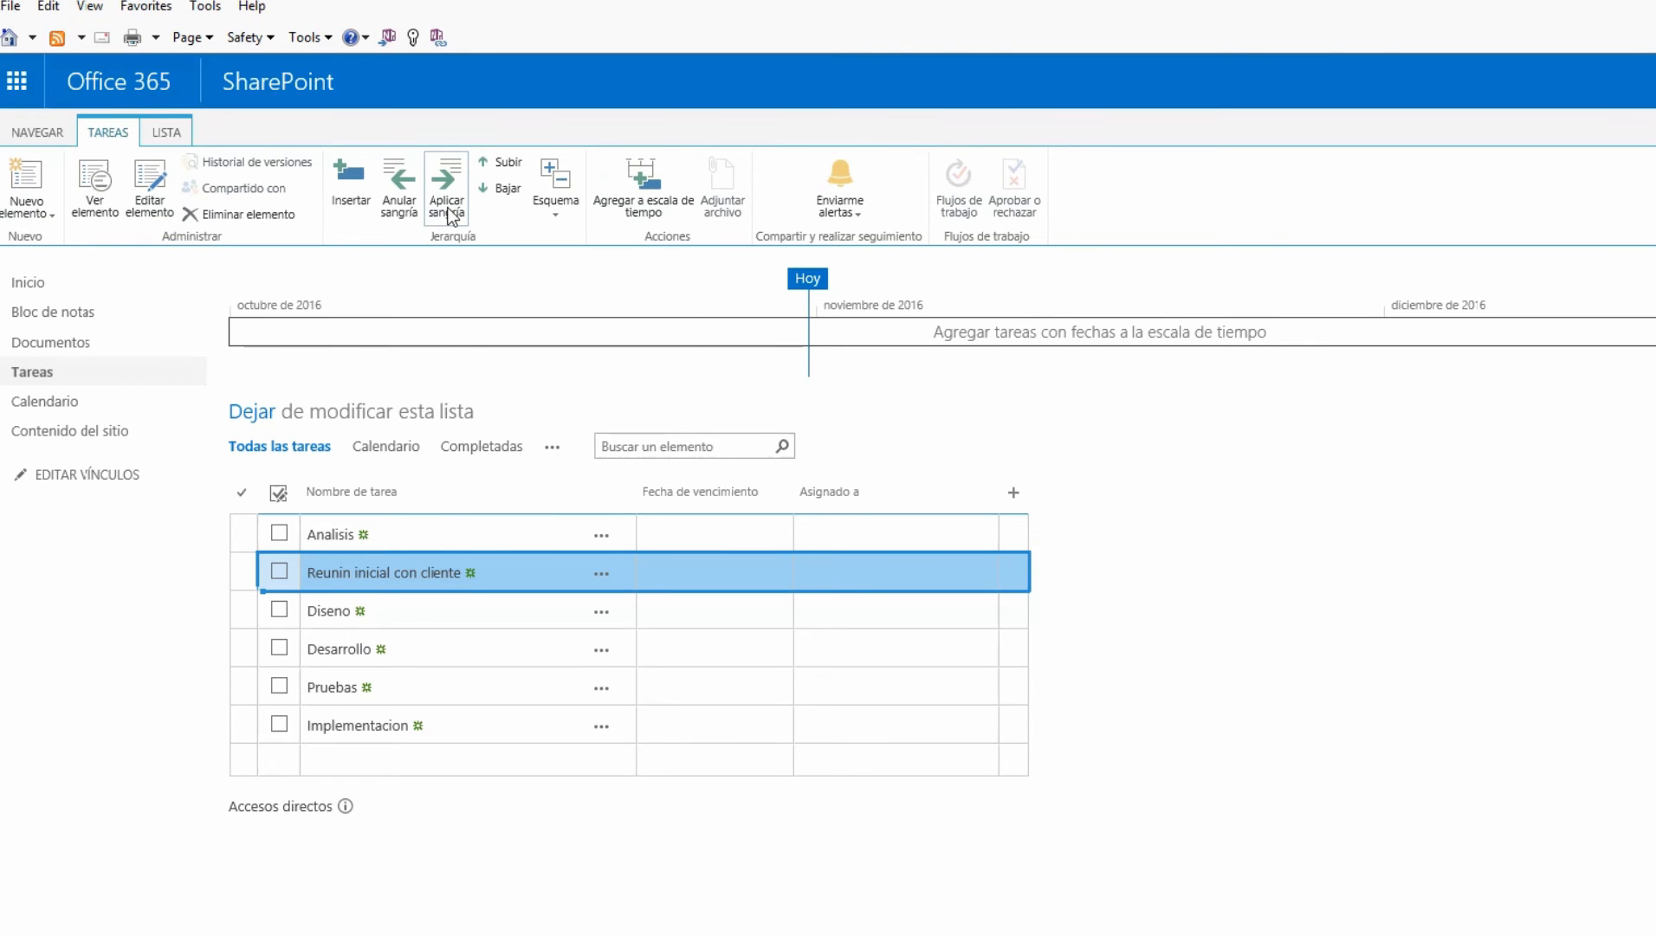
pyautogui.click(450, 215)
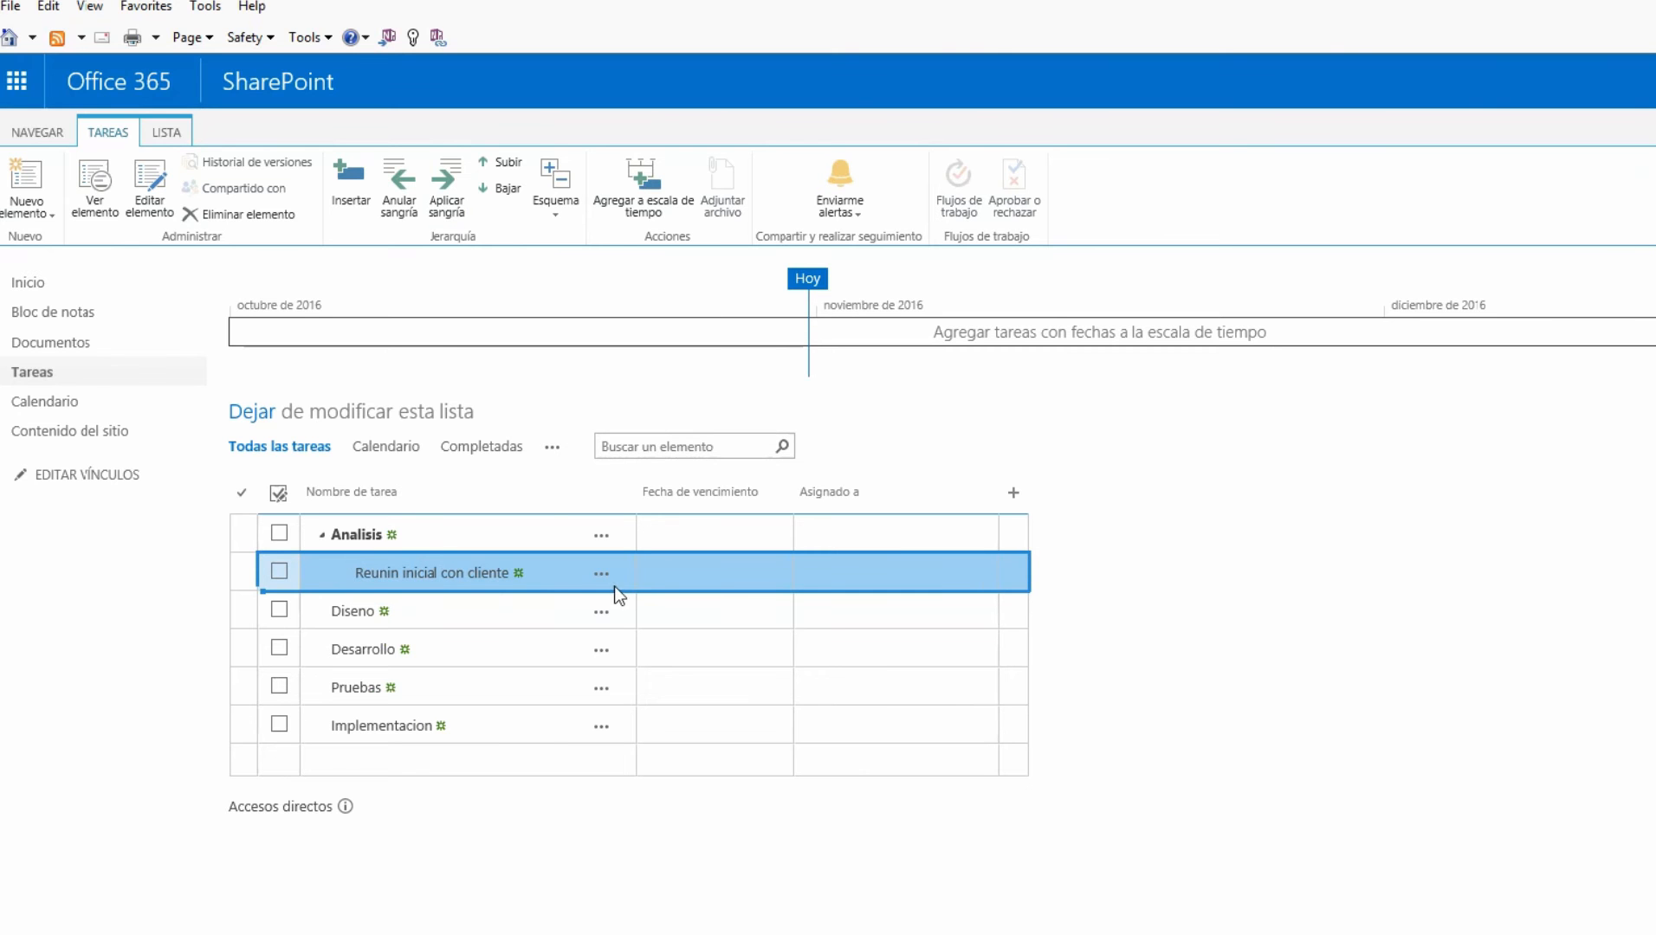
pyautogui.click(753, 575)
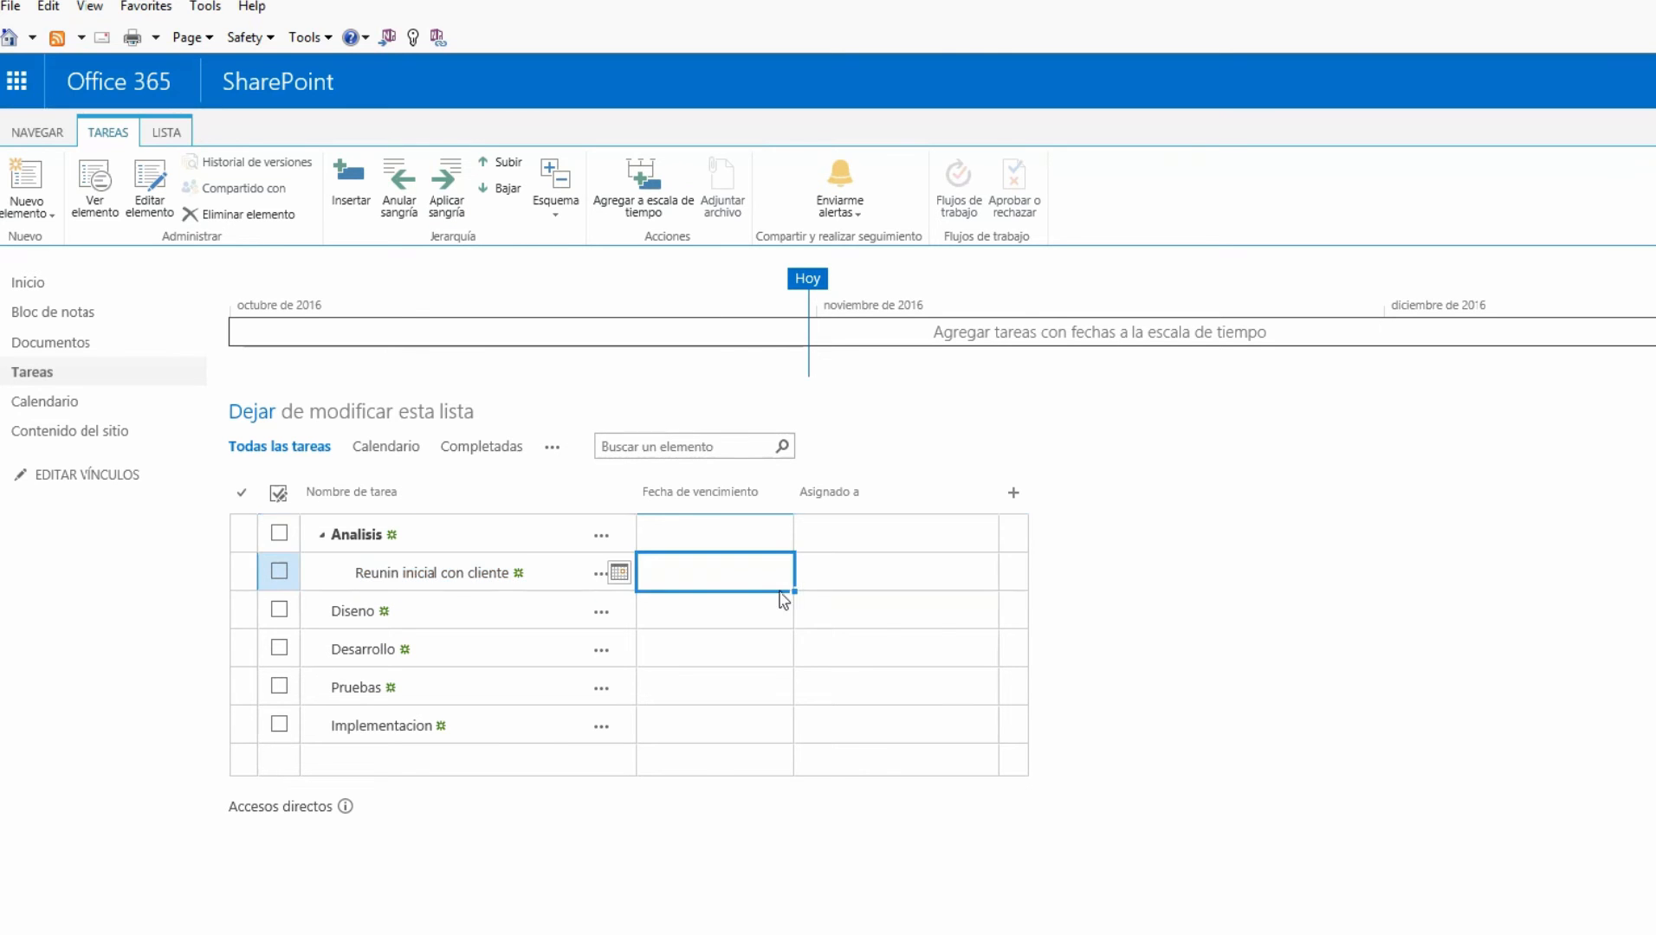
pyautogui.click(619, 574)
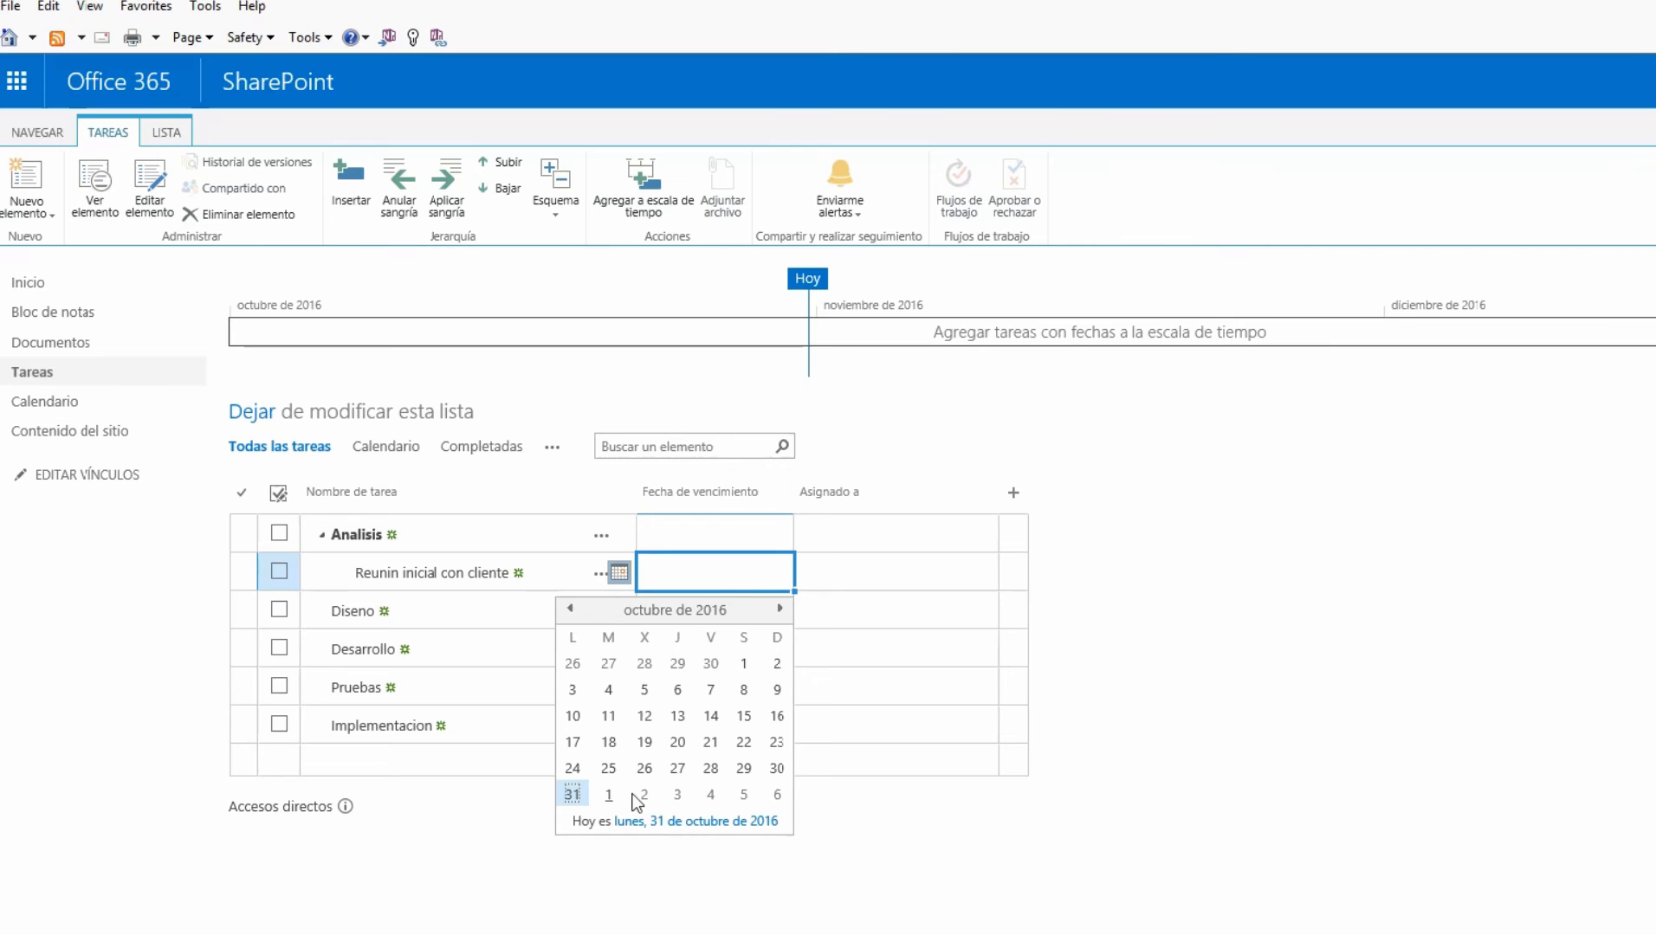
# Set the subtask's due date to 01/11/2016 in the date picker
pyautogui.click(779, 609)
pyautogui.click(608, 665)
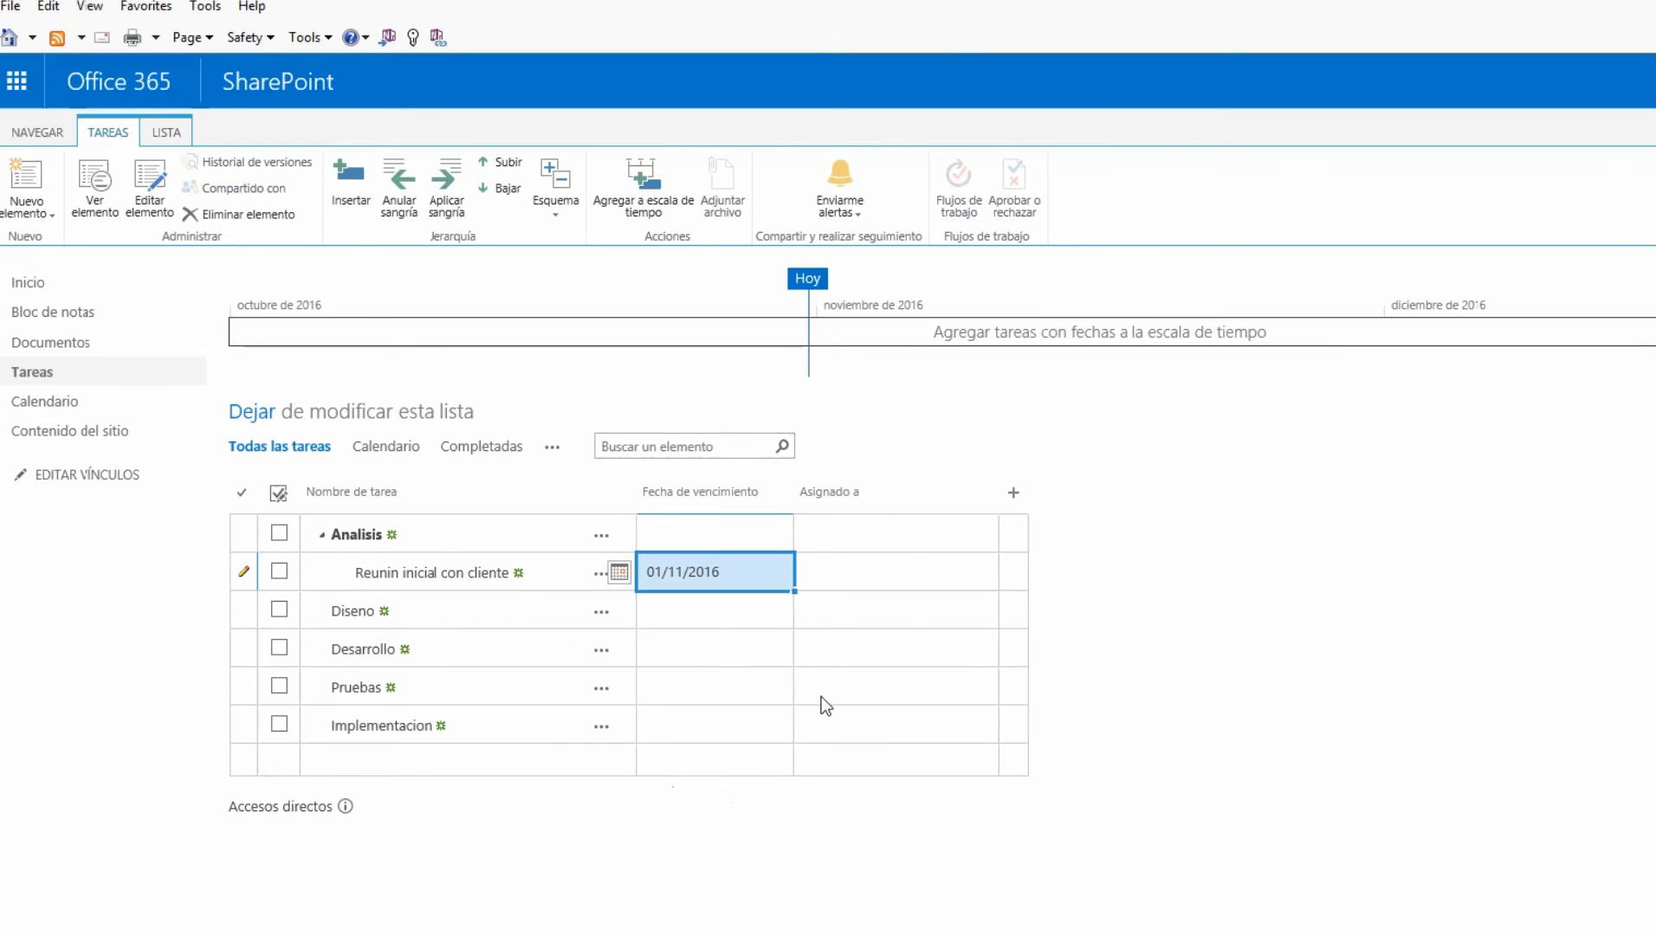
pyautogui.click(869, 580)
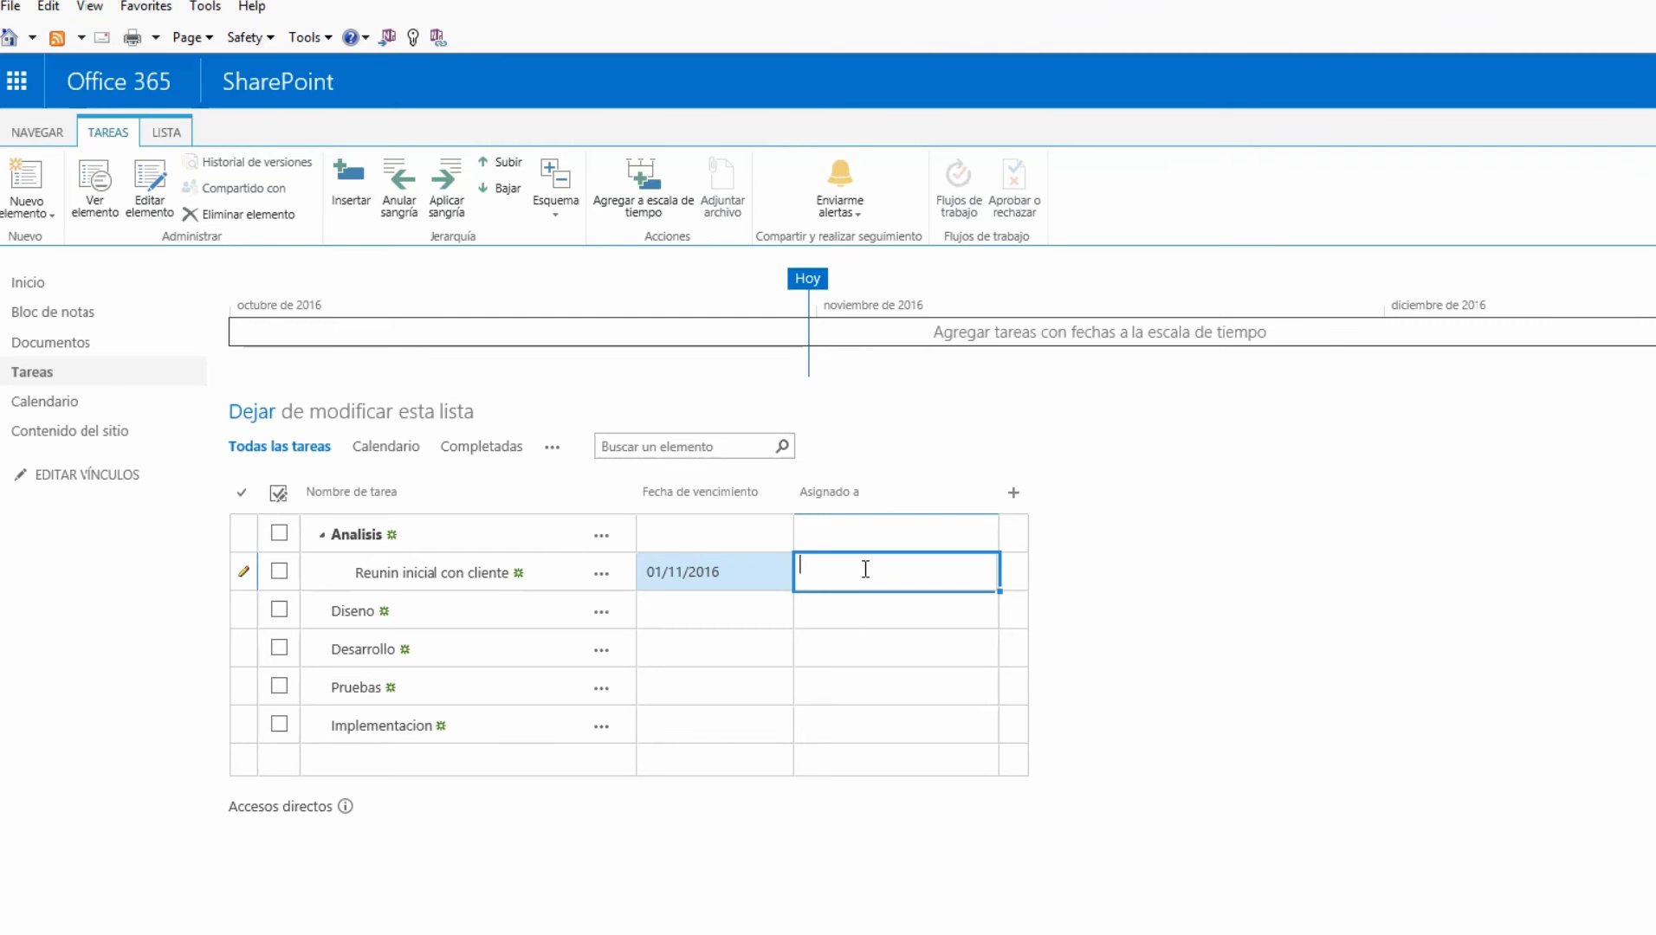
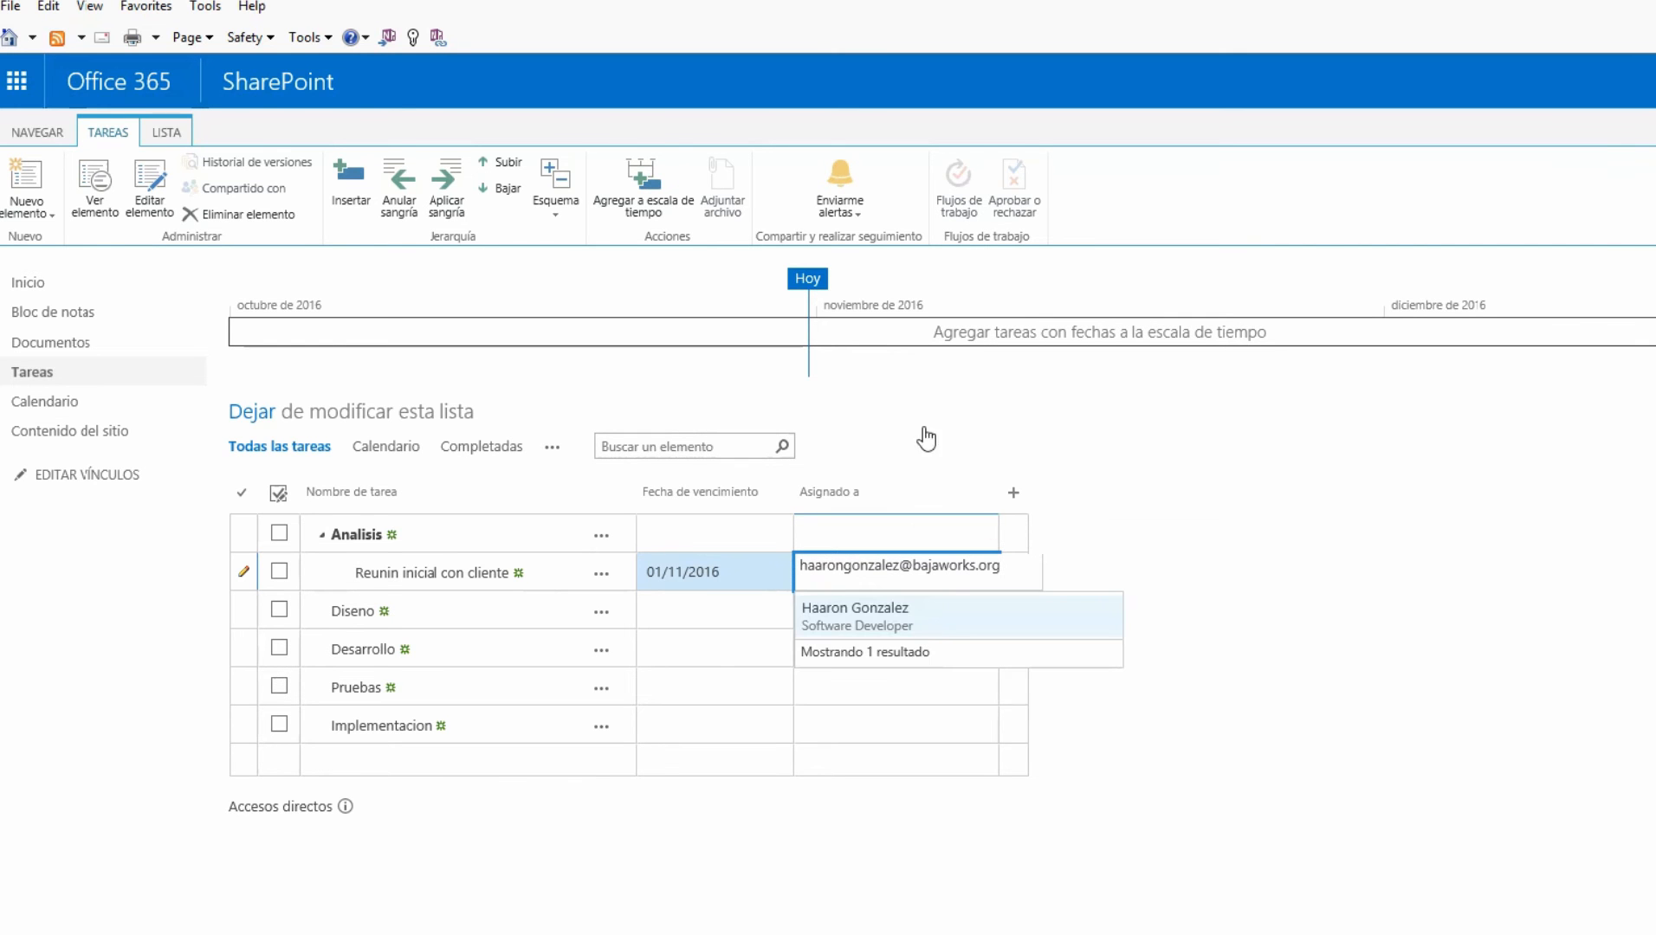
# Assign 'Reunin inicial con cliente' to a team member by e-mail and save the row
pyautogui.click(889, 620)
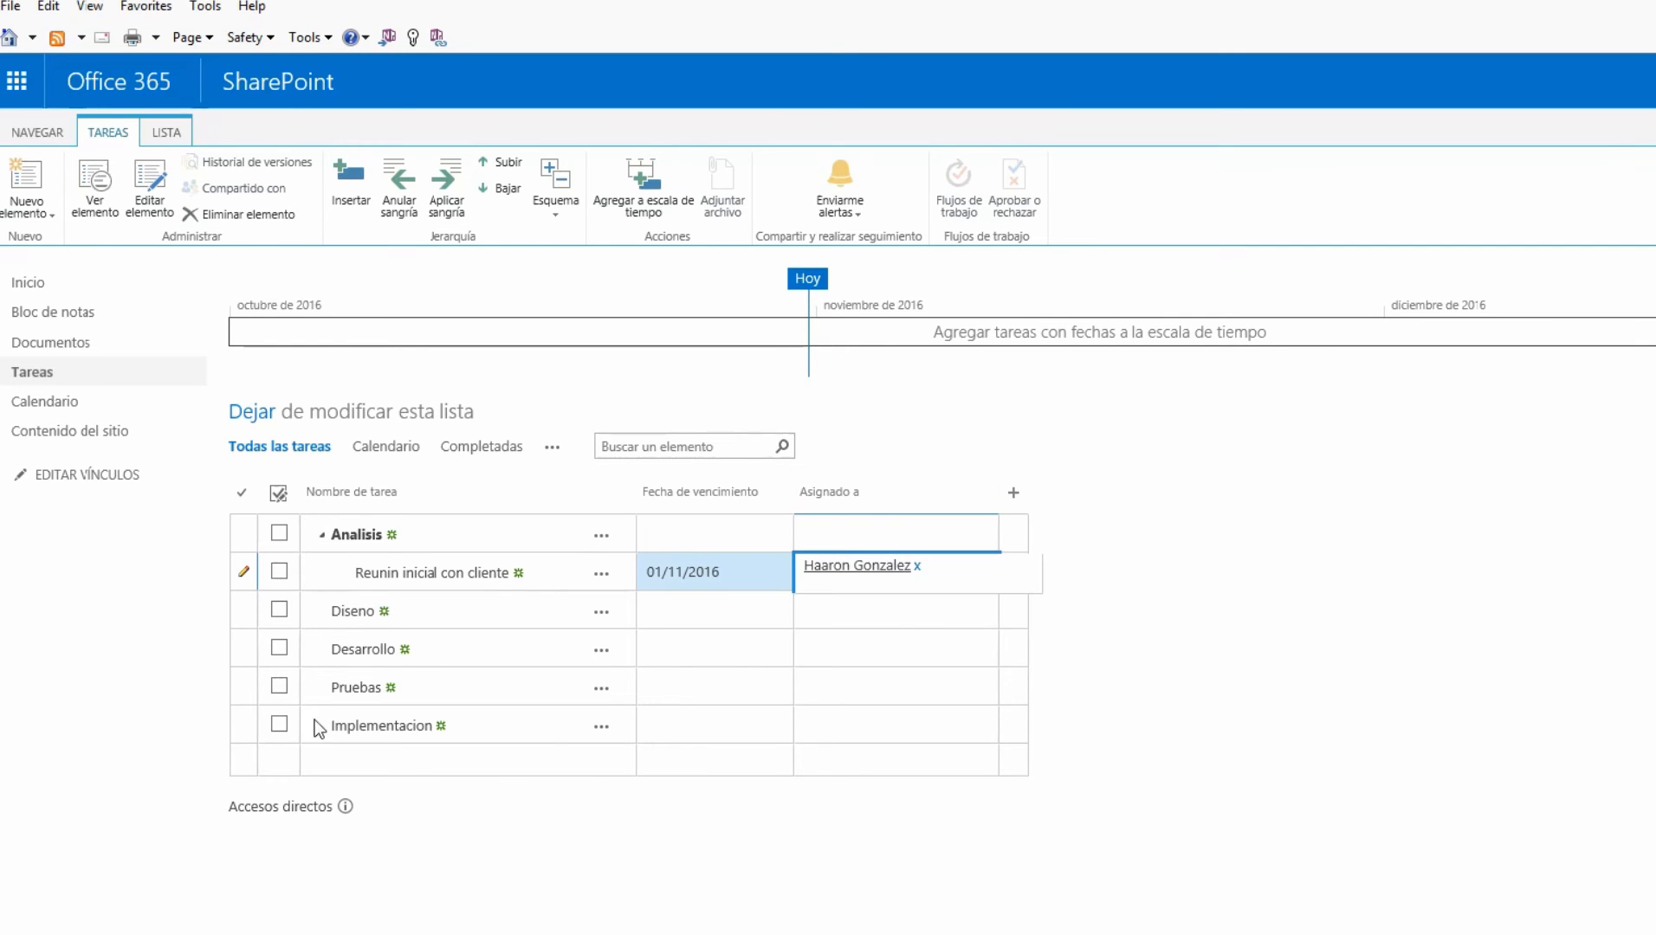
pyautogui.click(894, 725)
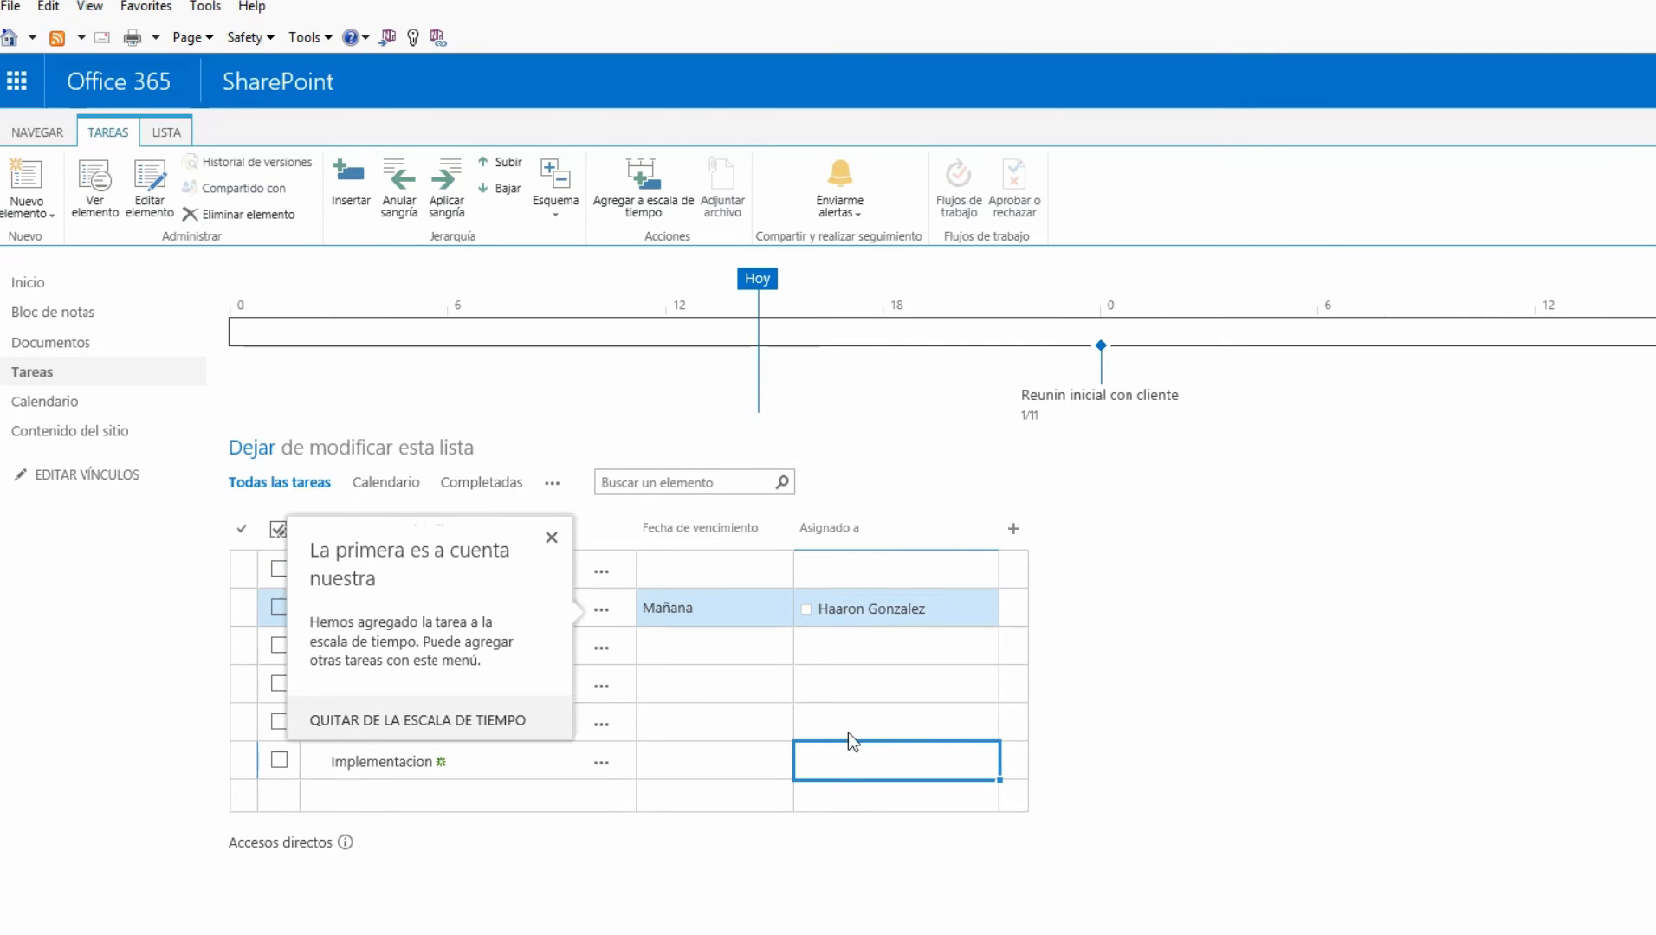
pyautogui.click(1039, 778)
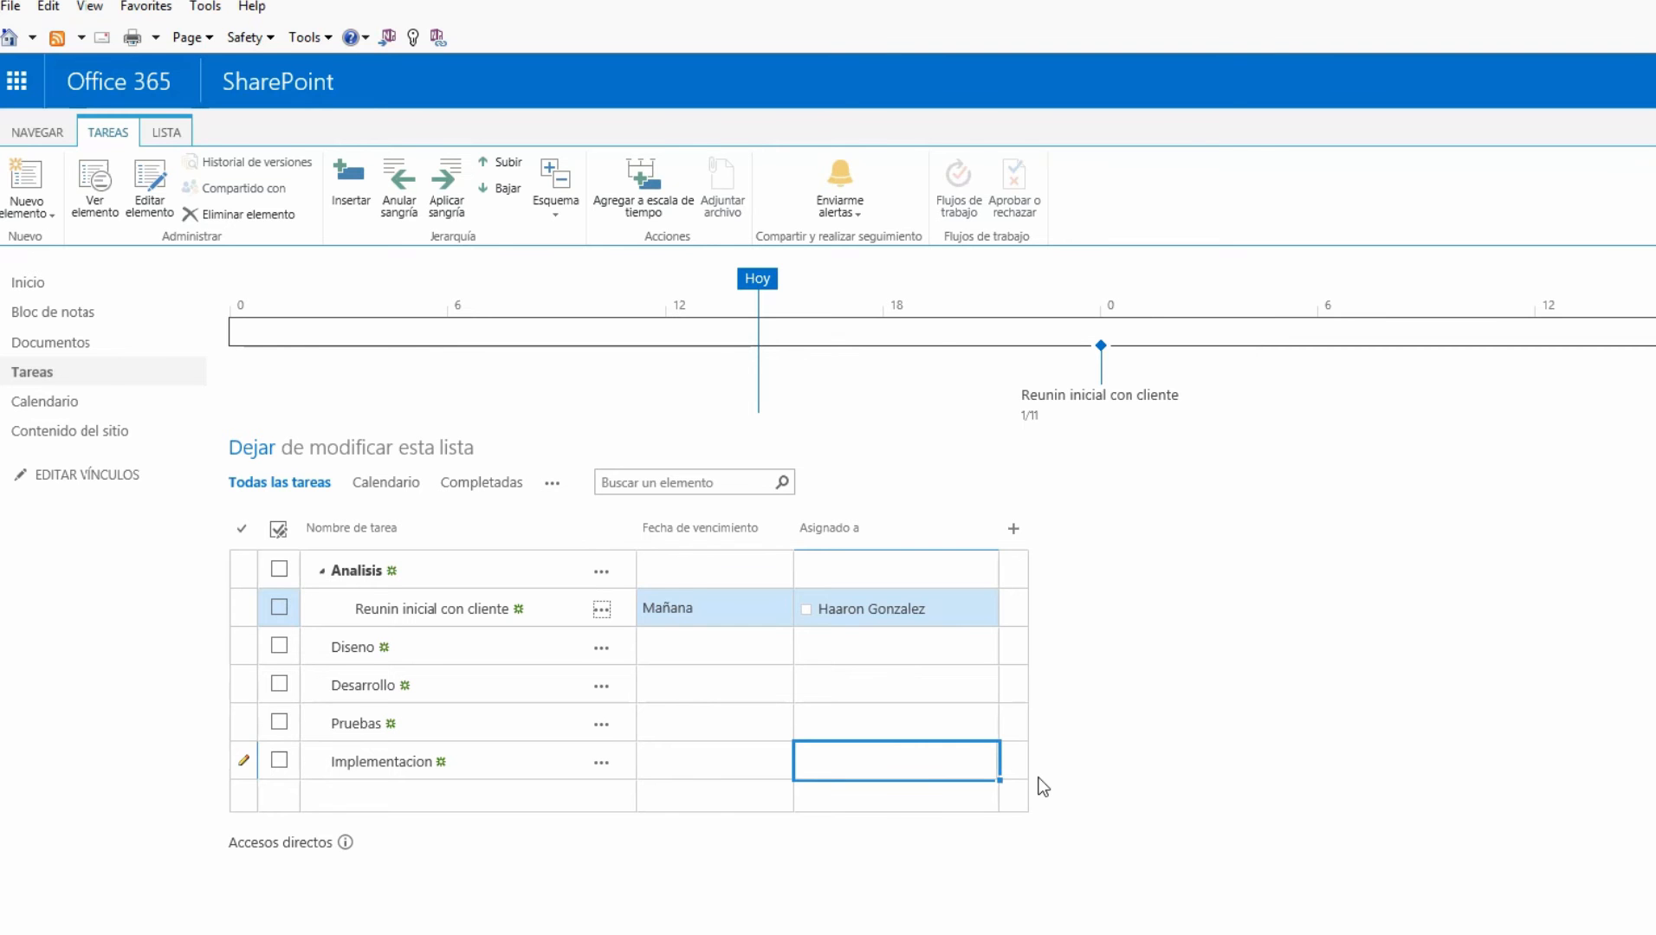
# Assign Implementacion to the colleague by entering their e-mail address, then stop editing the list
pyautogui.click(847, 764)
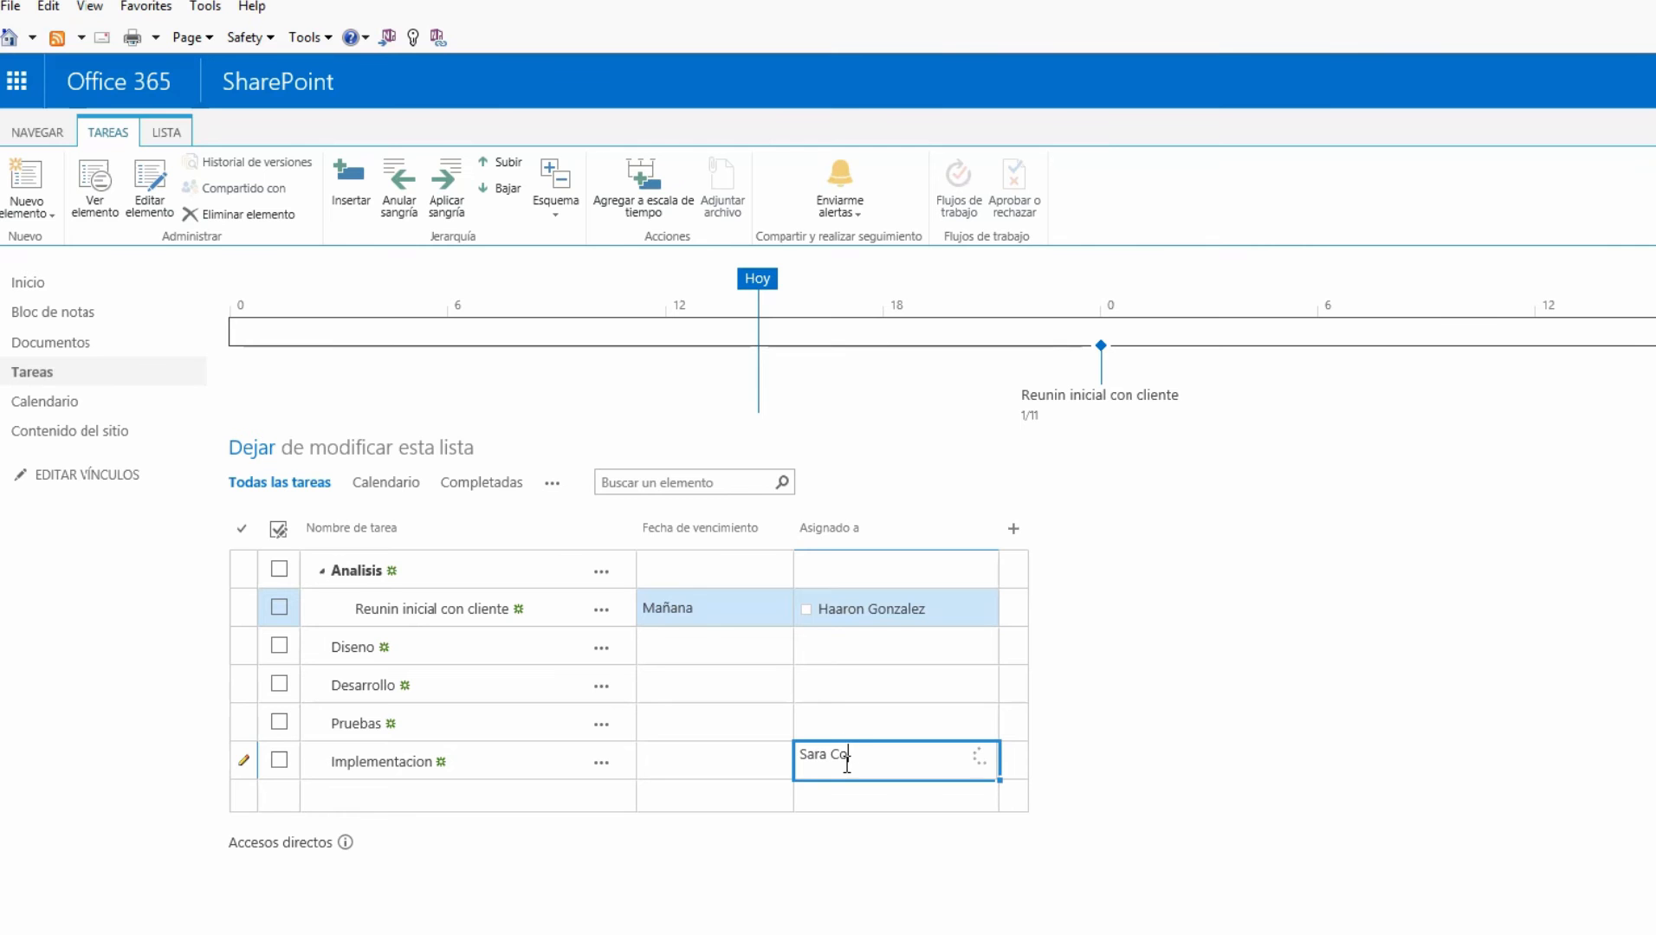
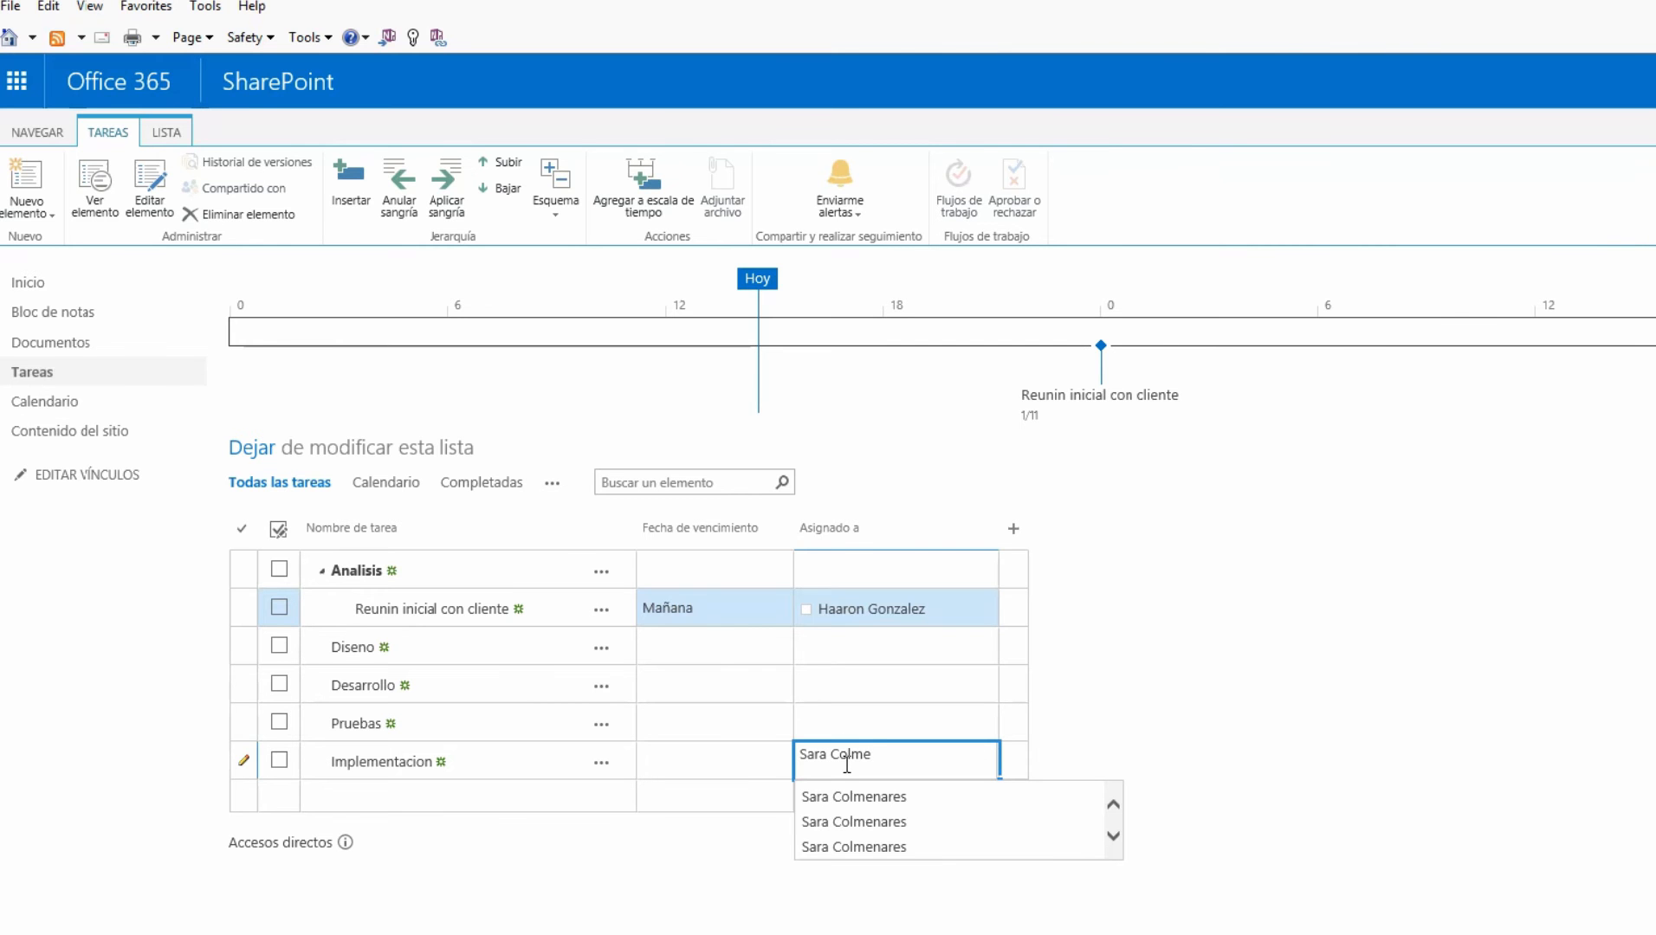
pyautogui.hotkey('ctrl', 'a')
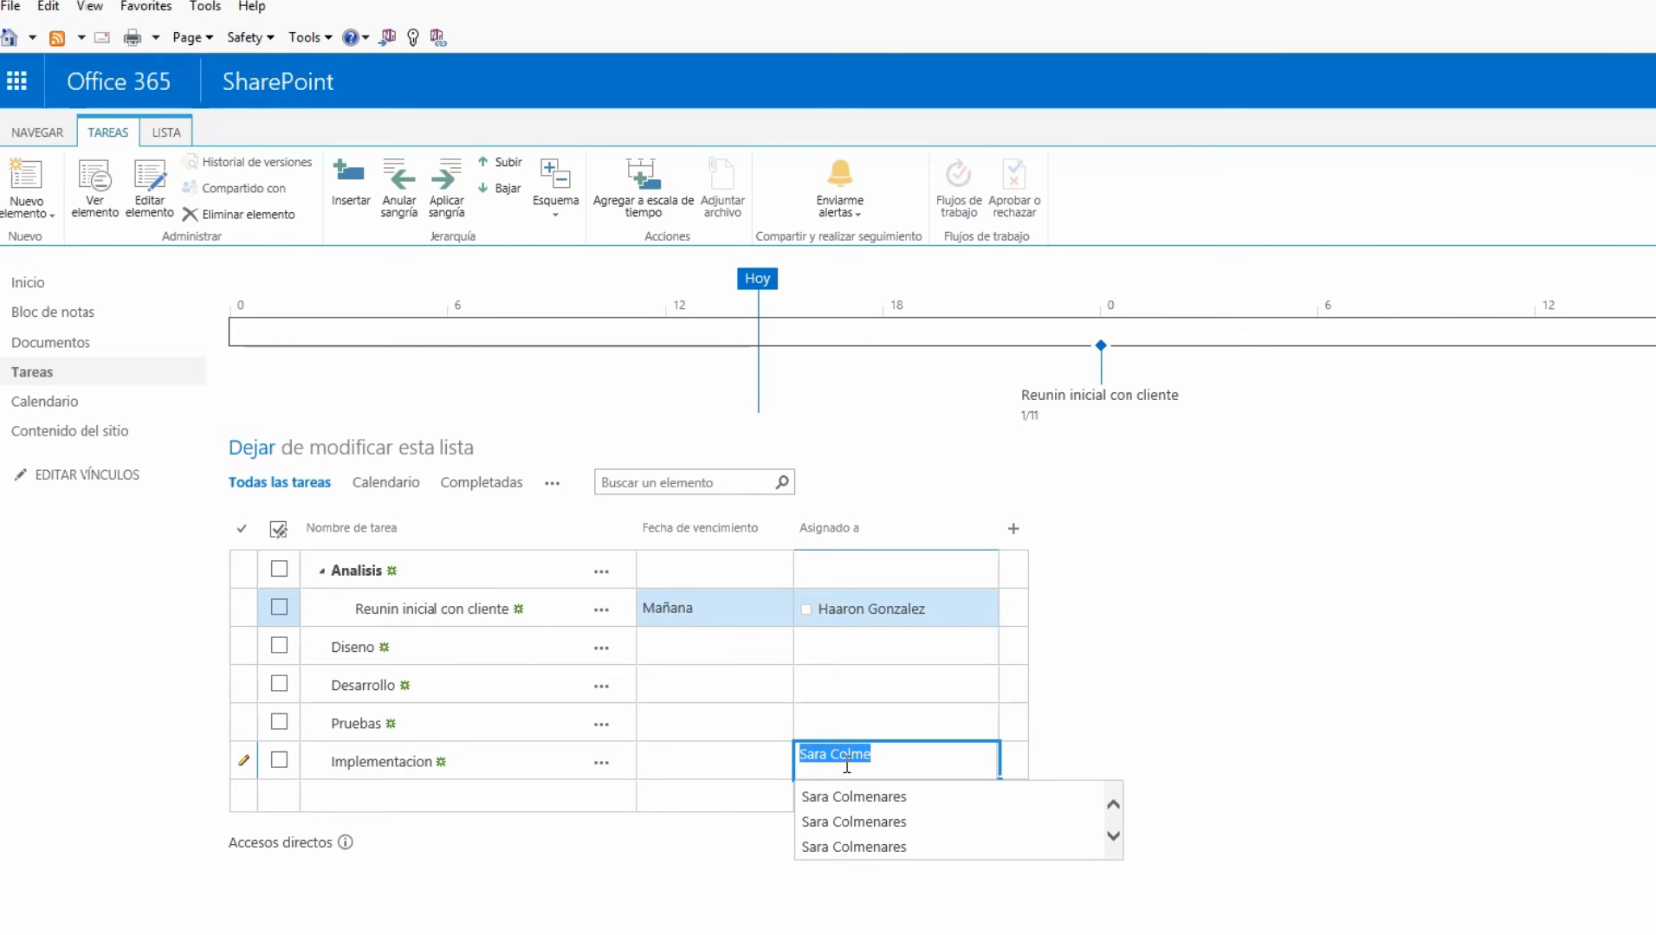
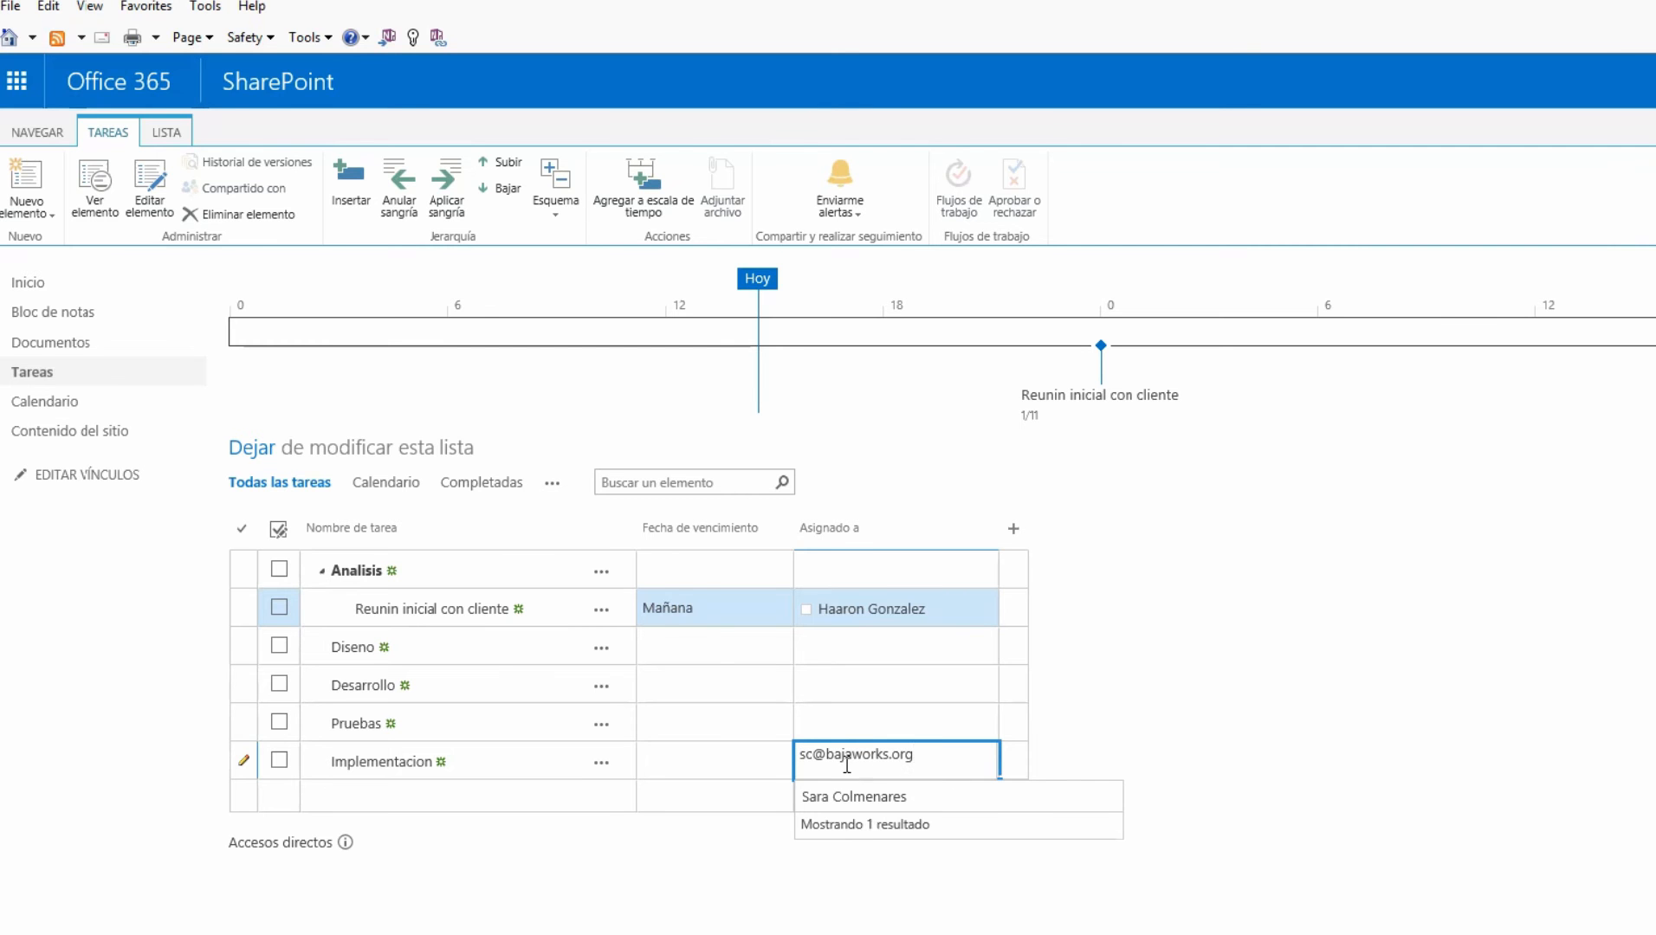
pyautogui.click(867, 798)
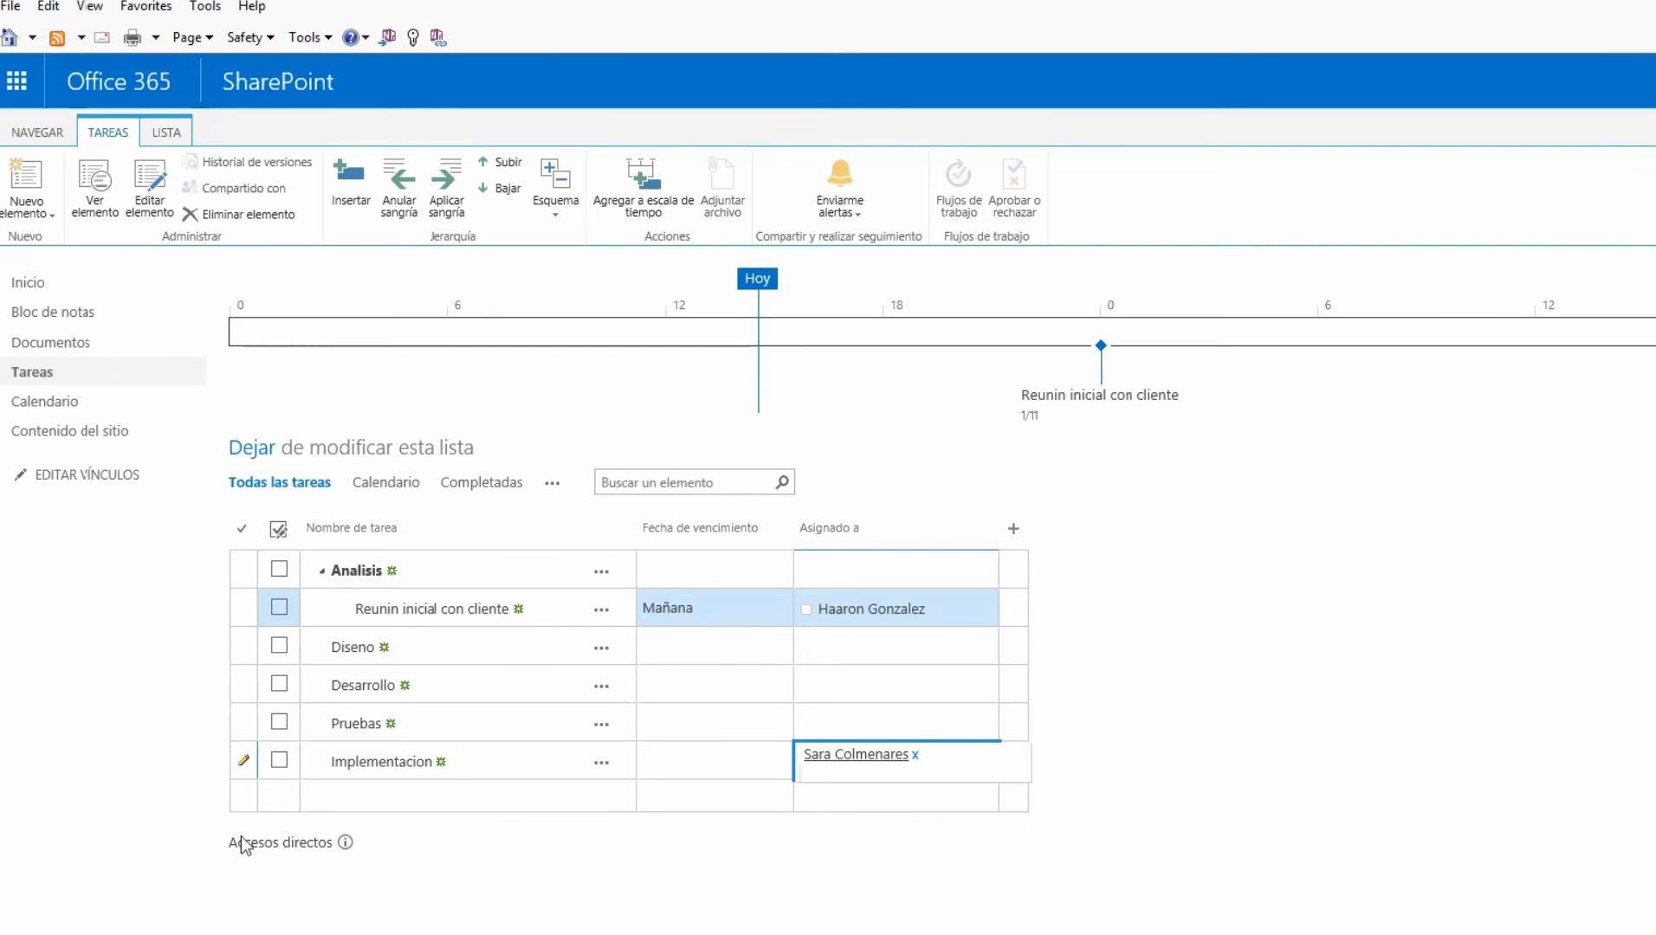
pyautogui.click(252, 458)
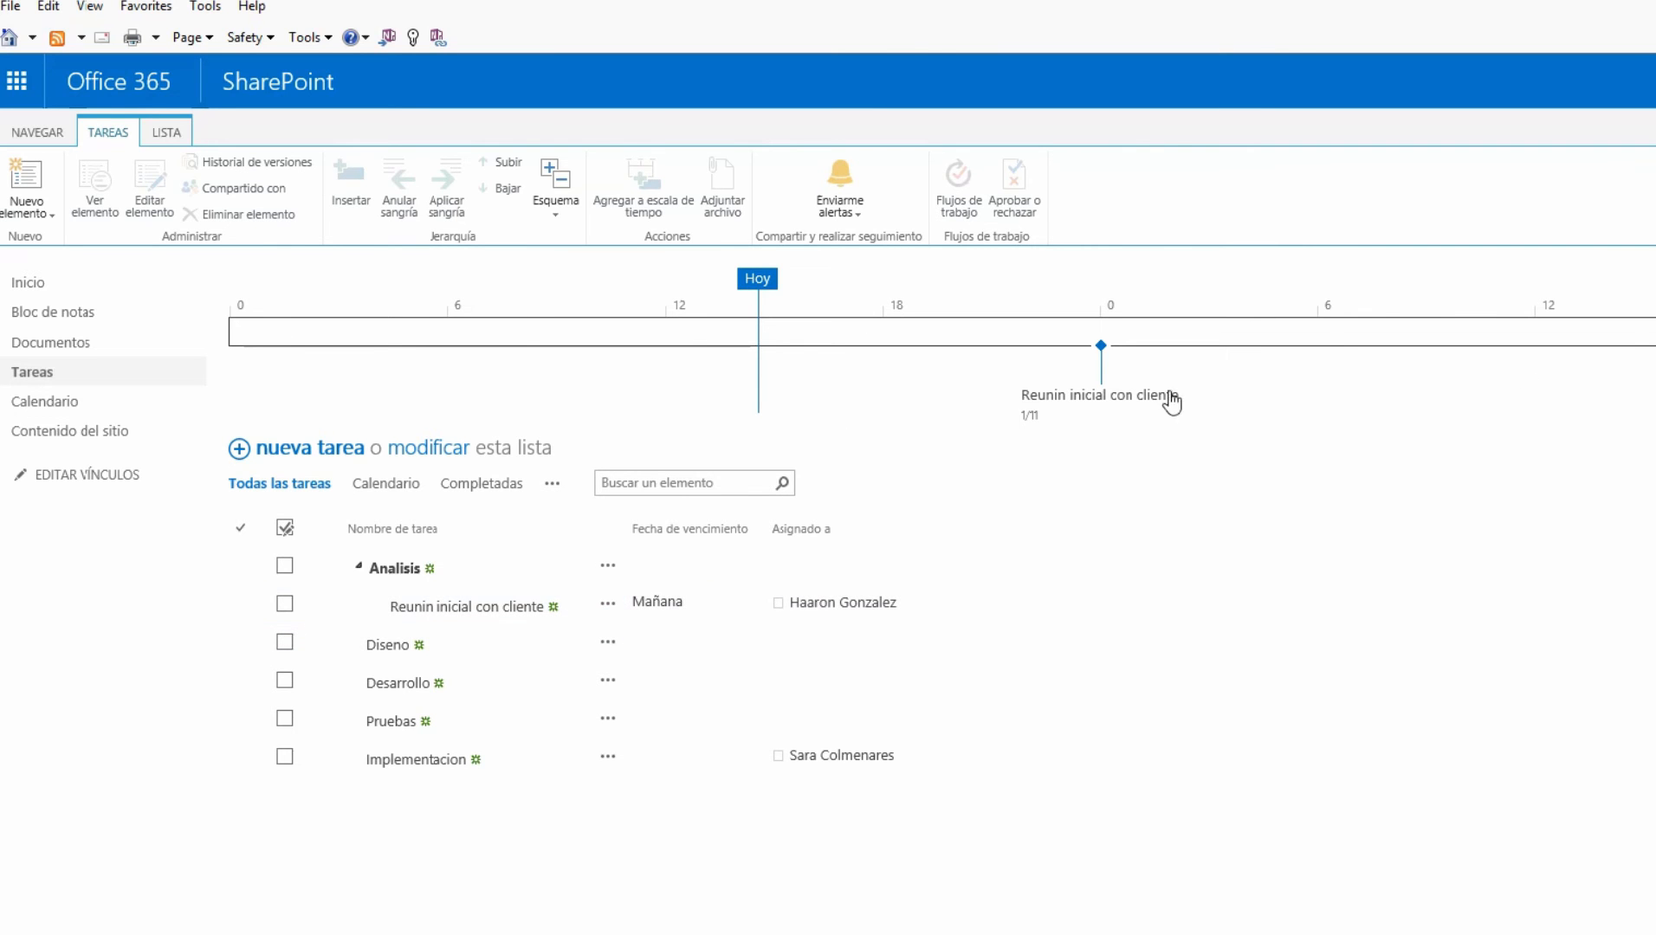
# Move the client meeting milestone label below its diamond and show the task's details
pyautogui.click(1102, 395)
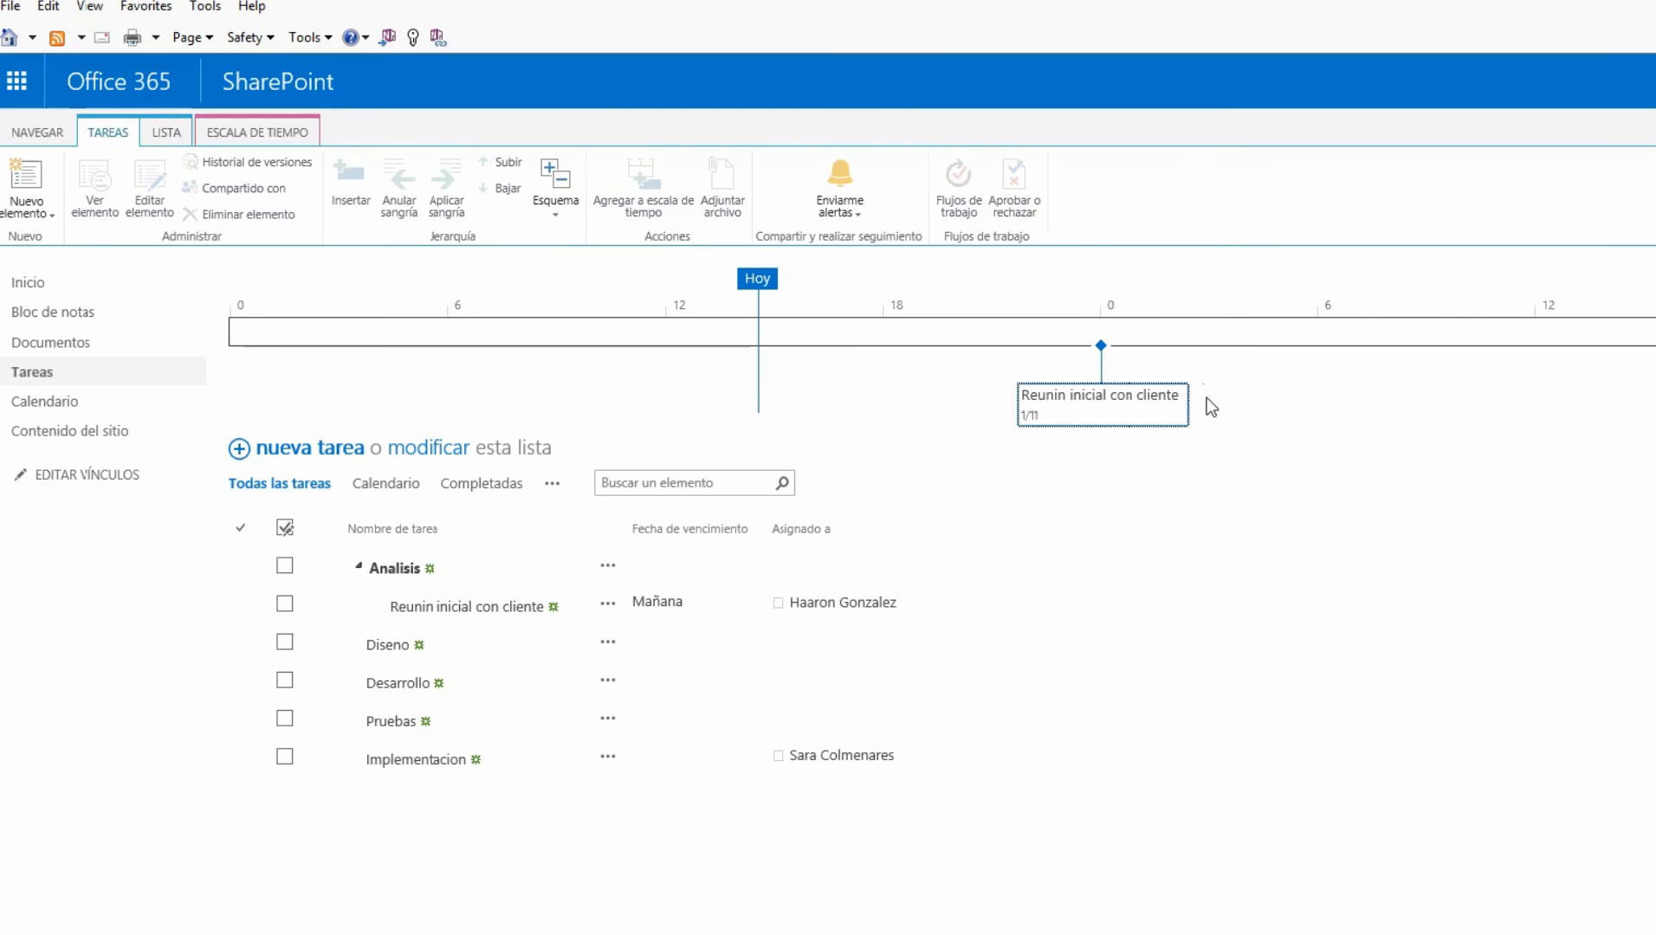
pyautogui.moveTo(1211, 407); pyautogui.dragTo(1029, 423)
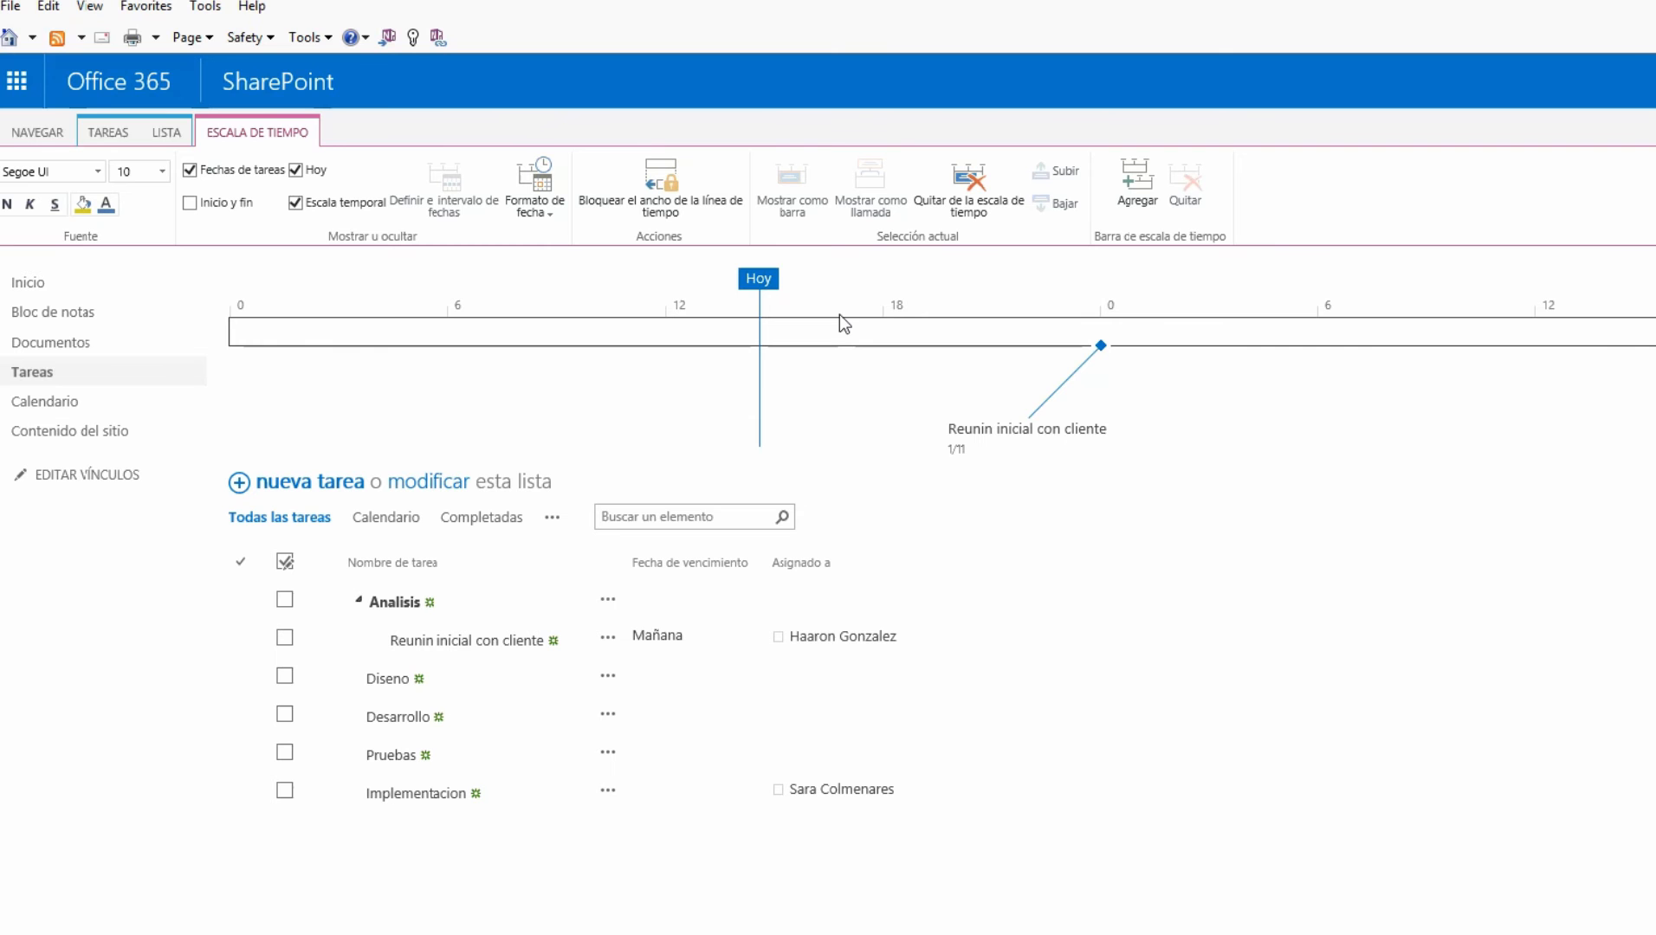
pyautogui.click(1035, 433)
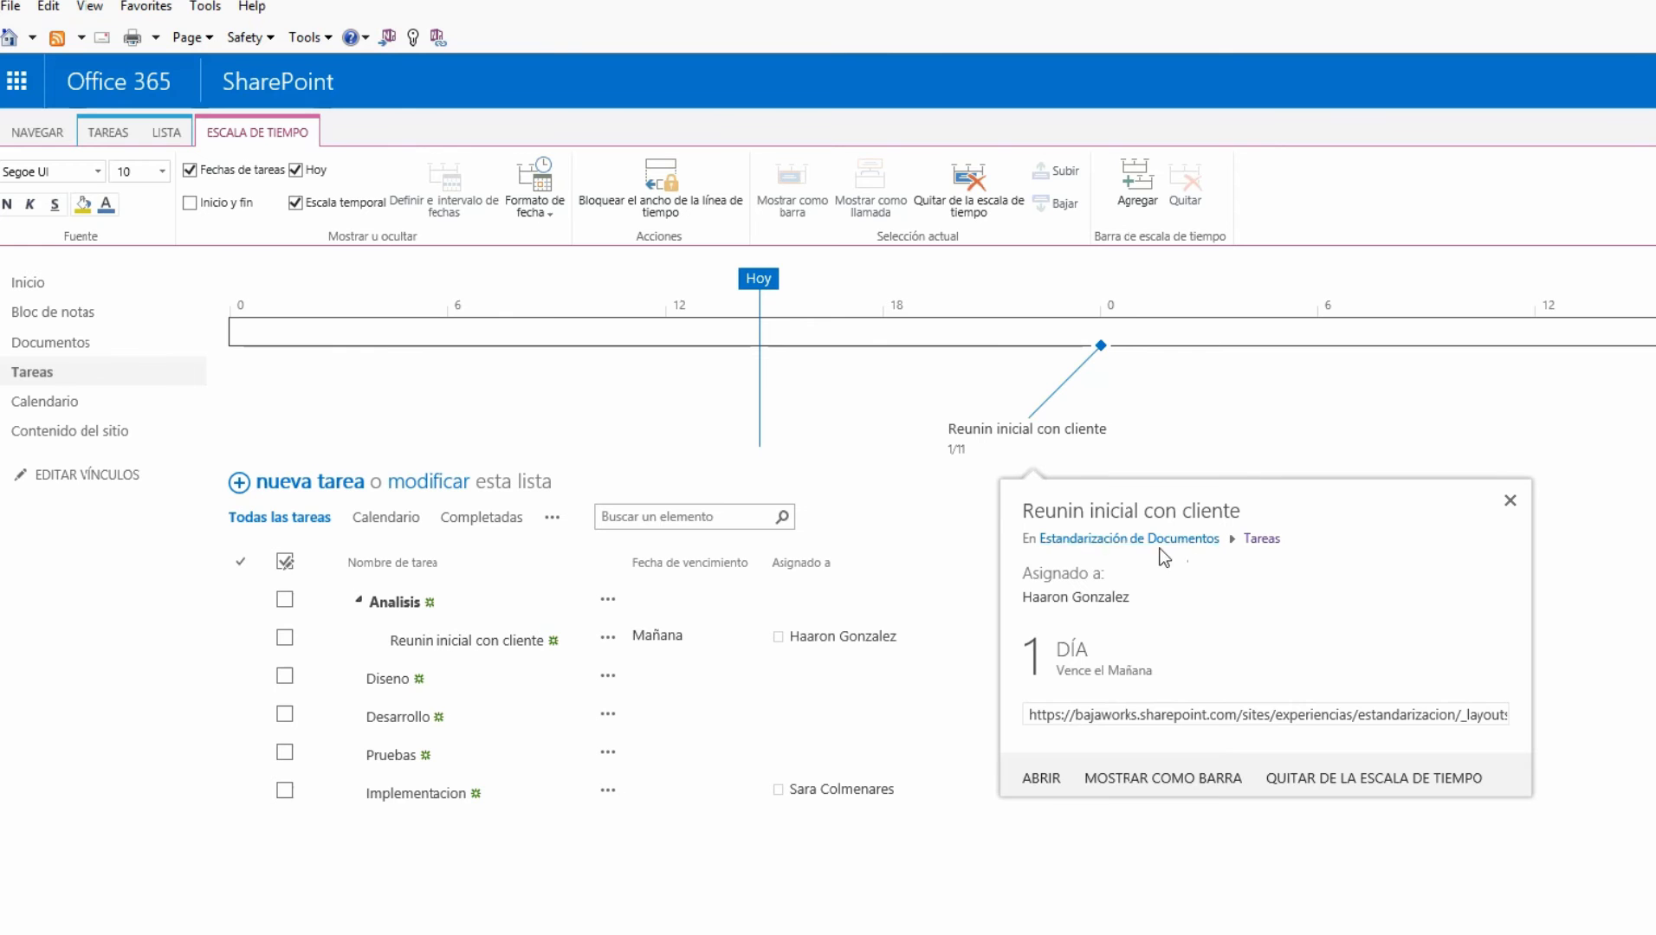
# Review the client meeting's assignee, one-day duration and due date, then open Formato de fecha
pyautogui.moveTo(1026, 651); pyautogui.dragTo(1207, 671)
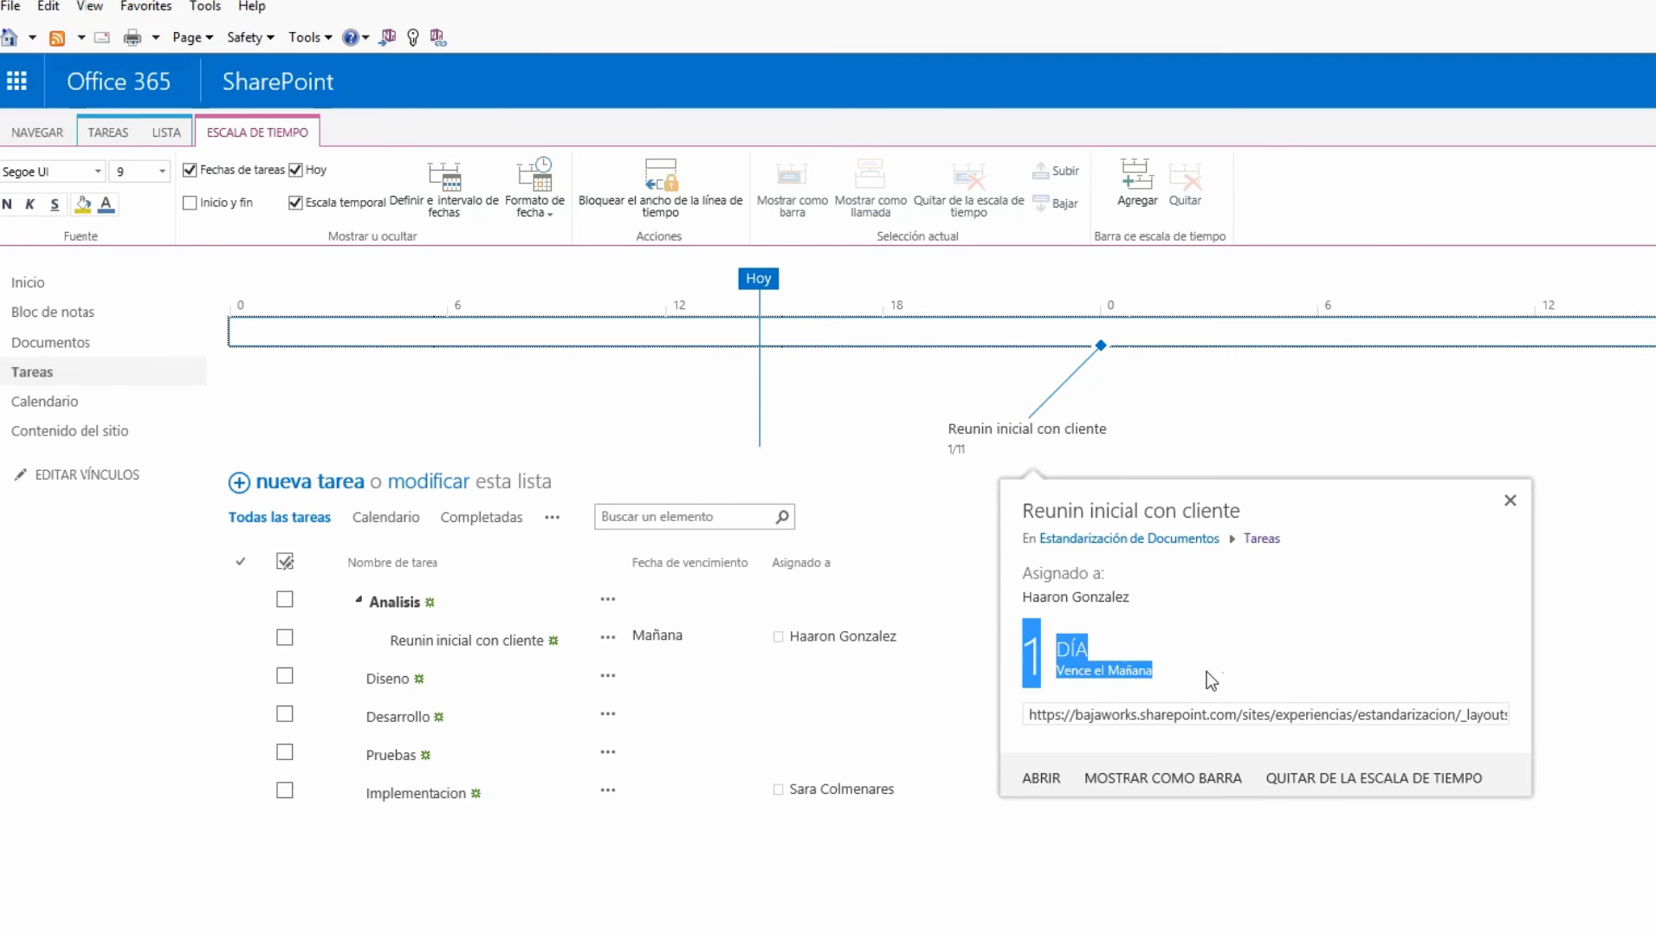
pyautogui.click(1233, 660)
pyautogui.tripleClick(1082, 589)
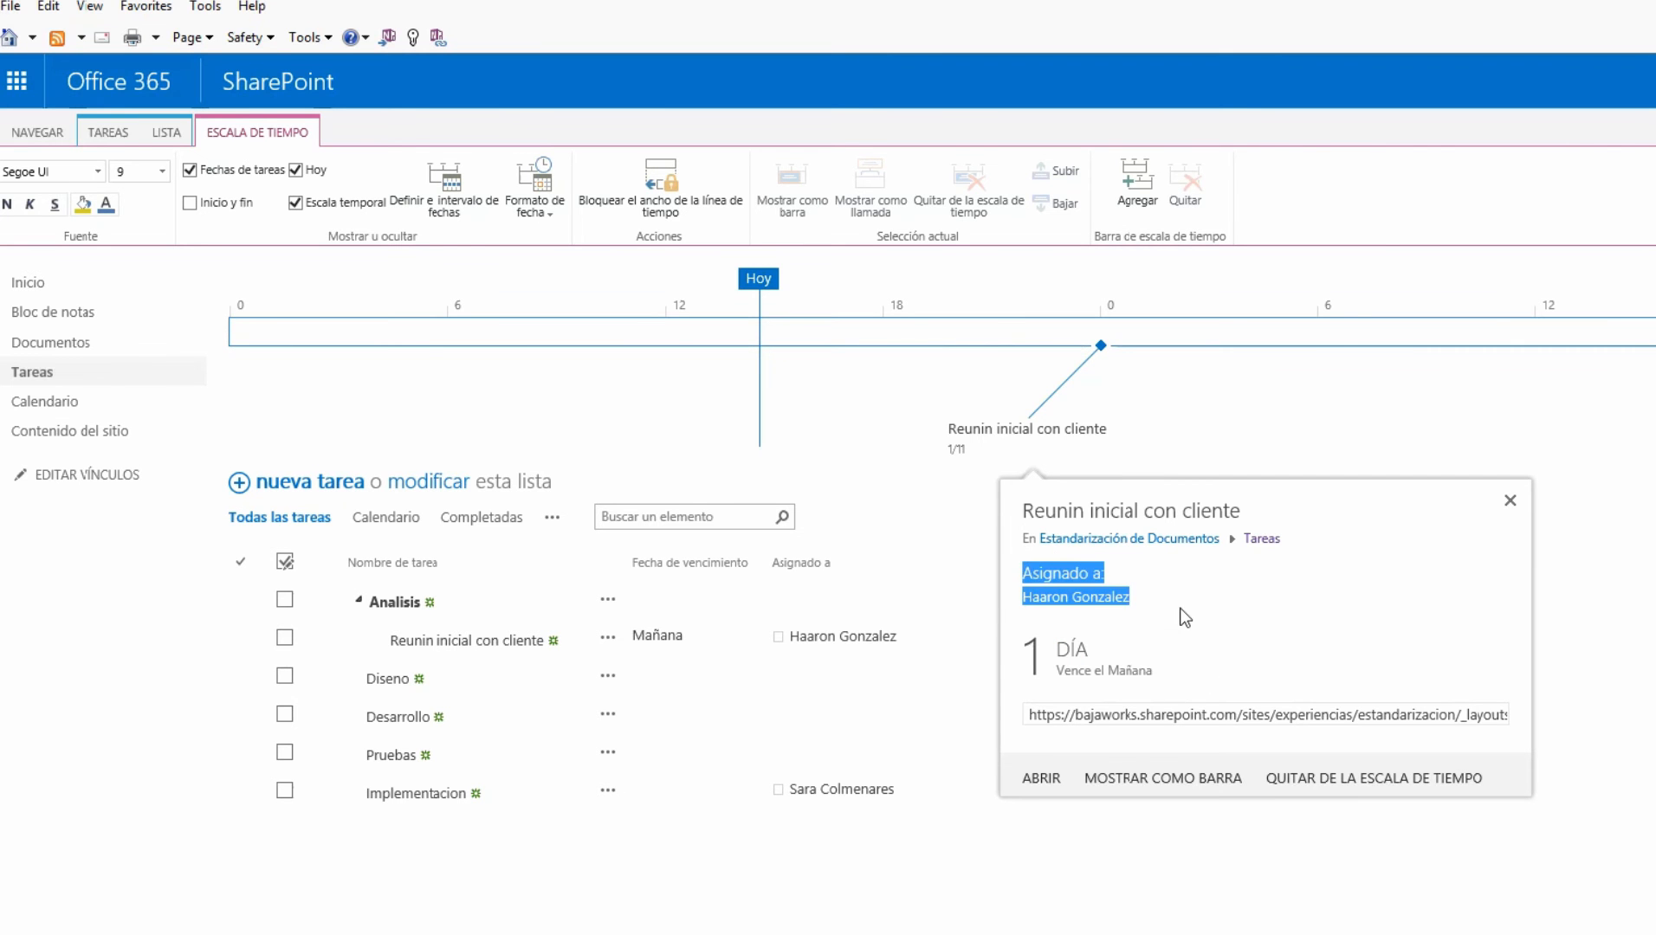
pyautogui.moveTo(1007, 658); pyautogui.dragTo(1246, 690)
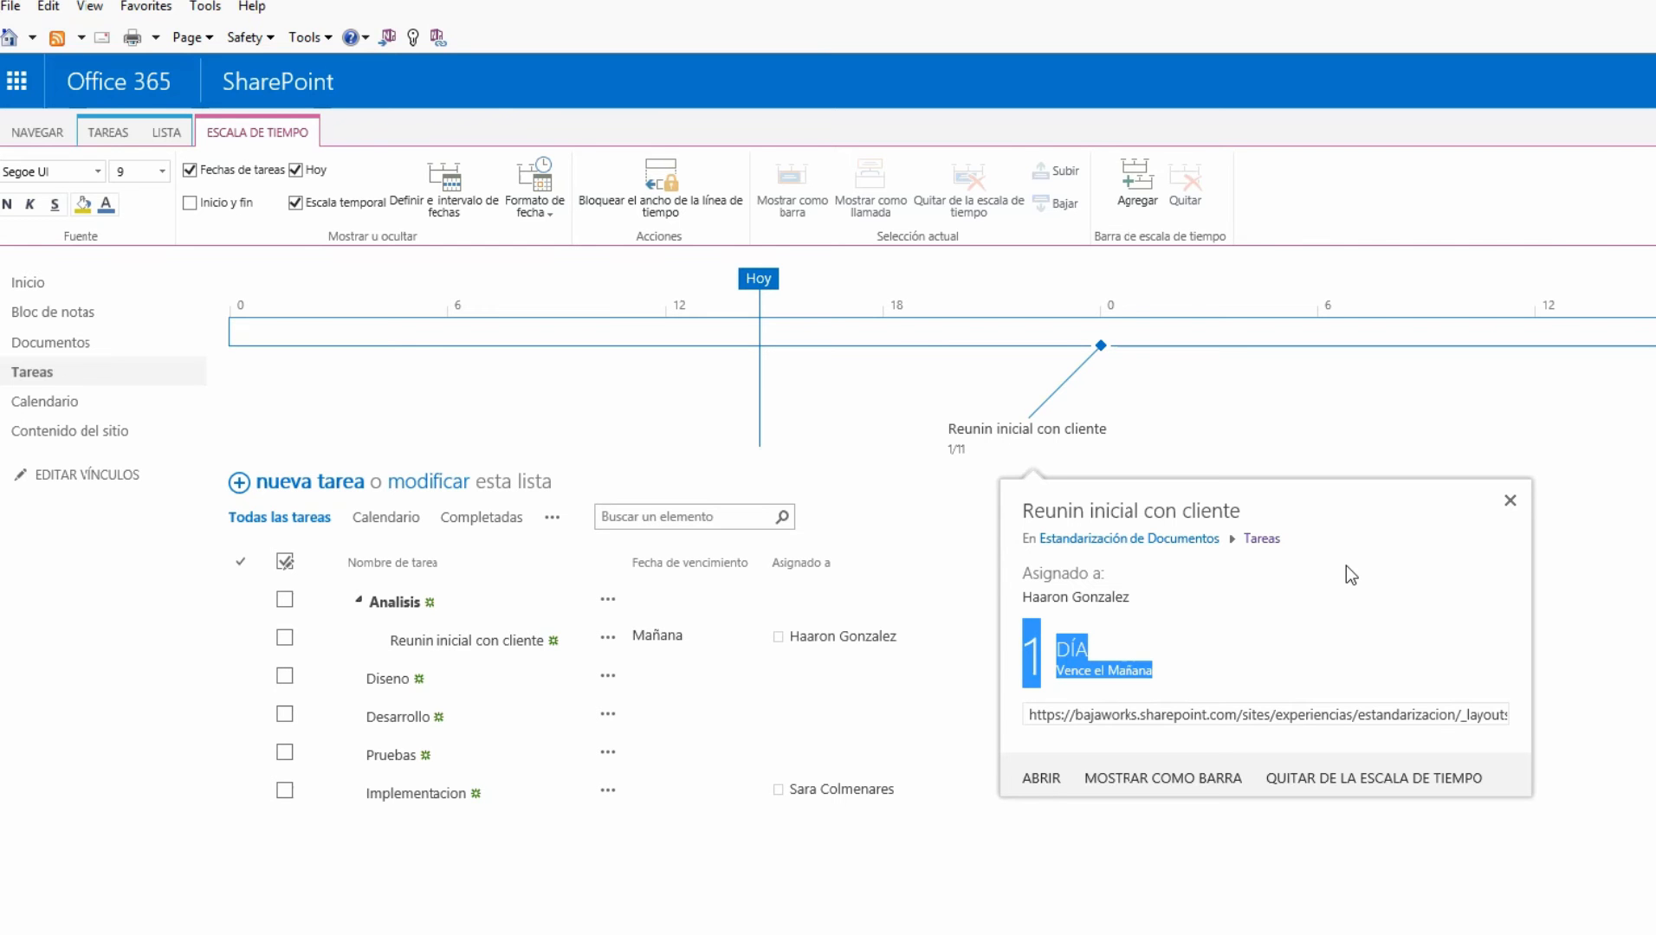
pyautogui.click(537, 215)
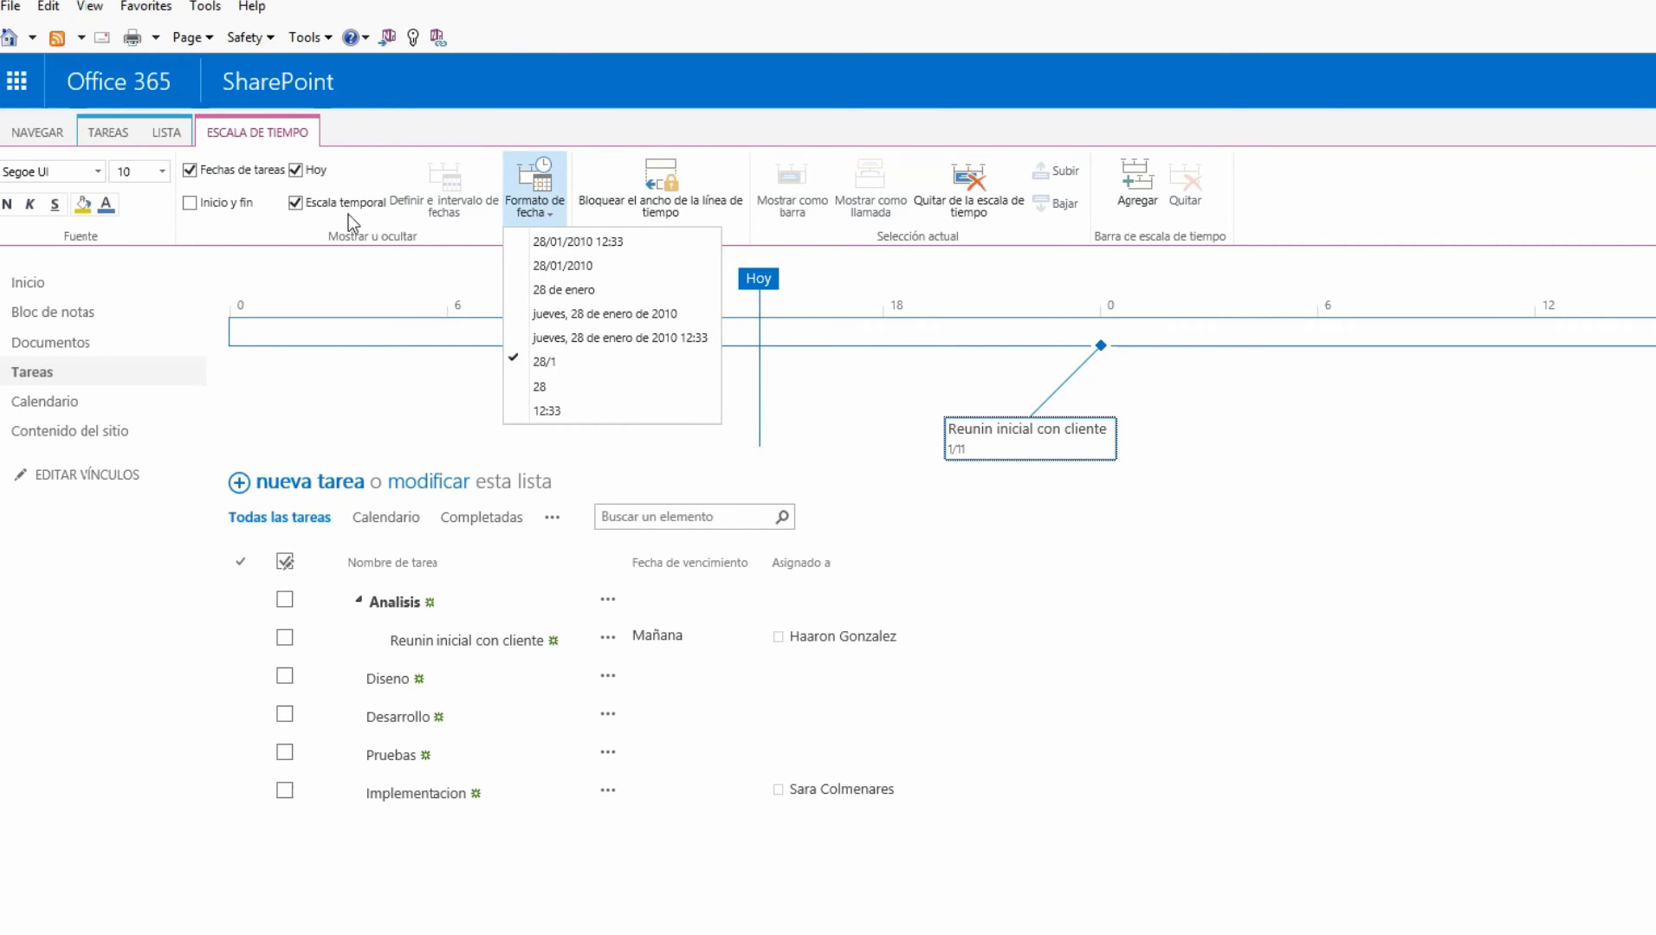
# Turn on Inicio y fin so the timeline shows Inicio 31/10, then switch to LISTA
pyautogui.click(190, 206)
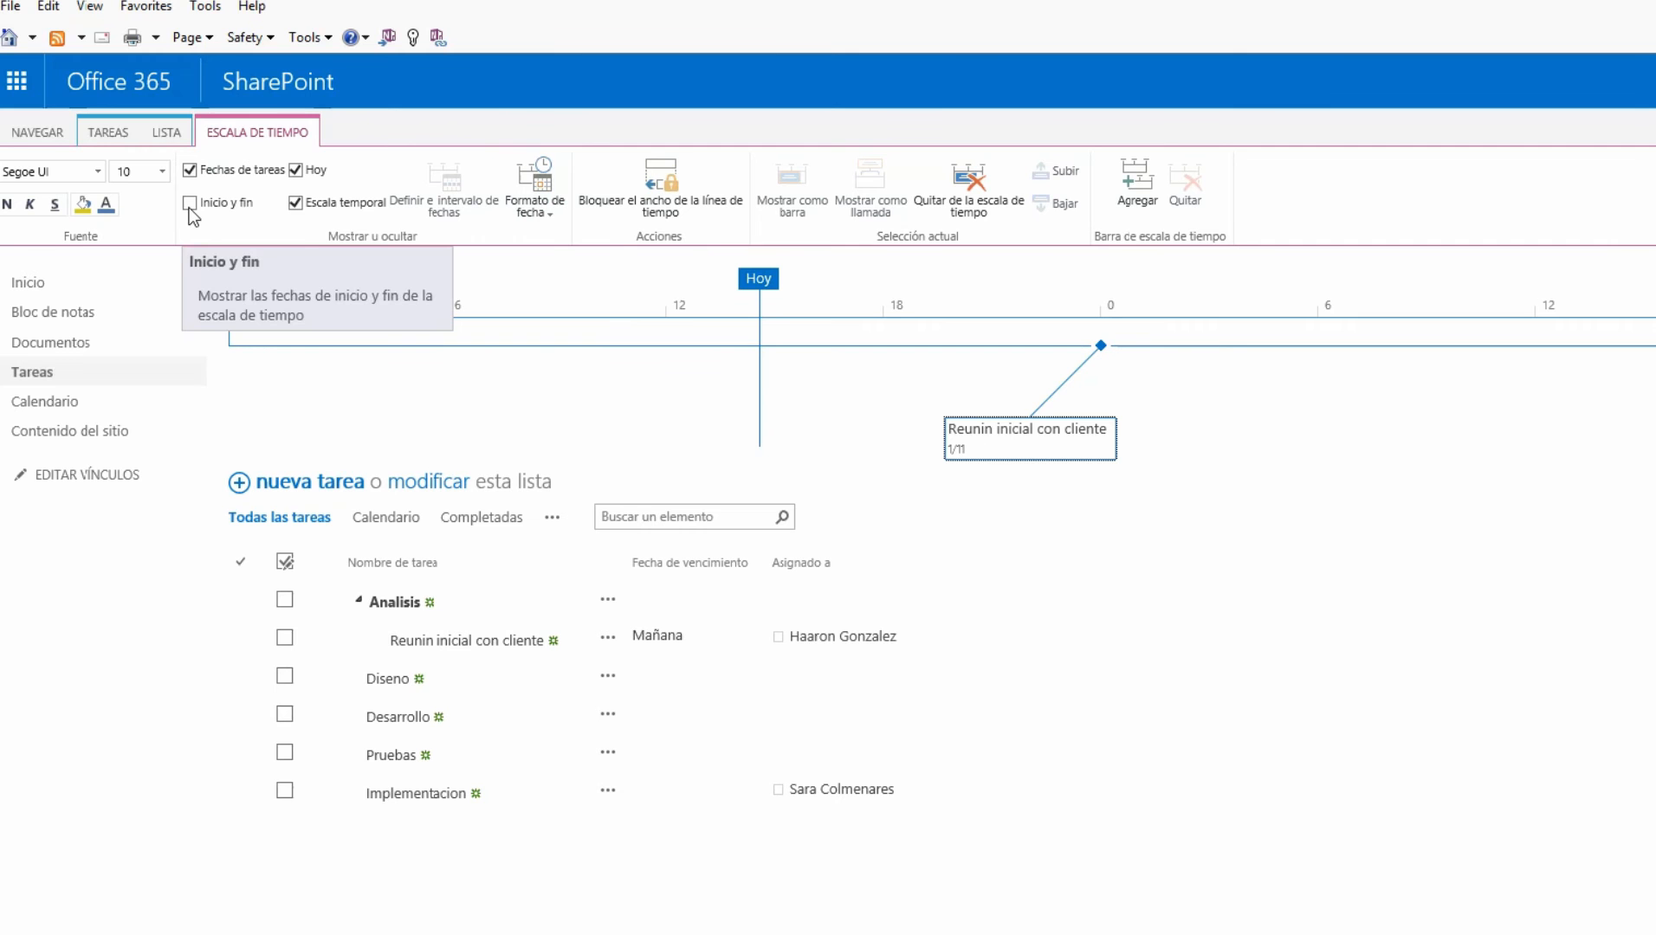
pyautogui.click(190, 206)
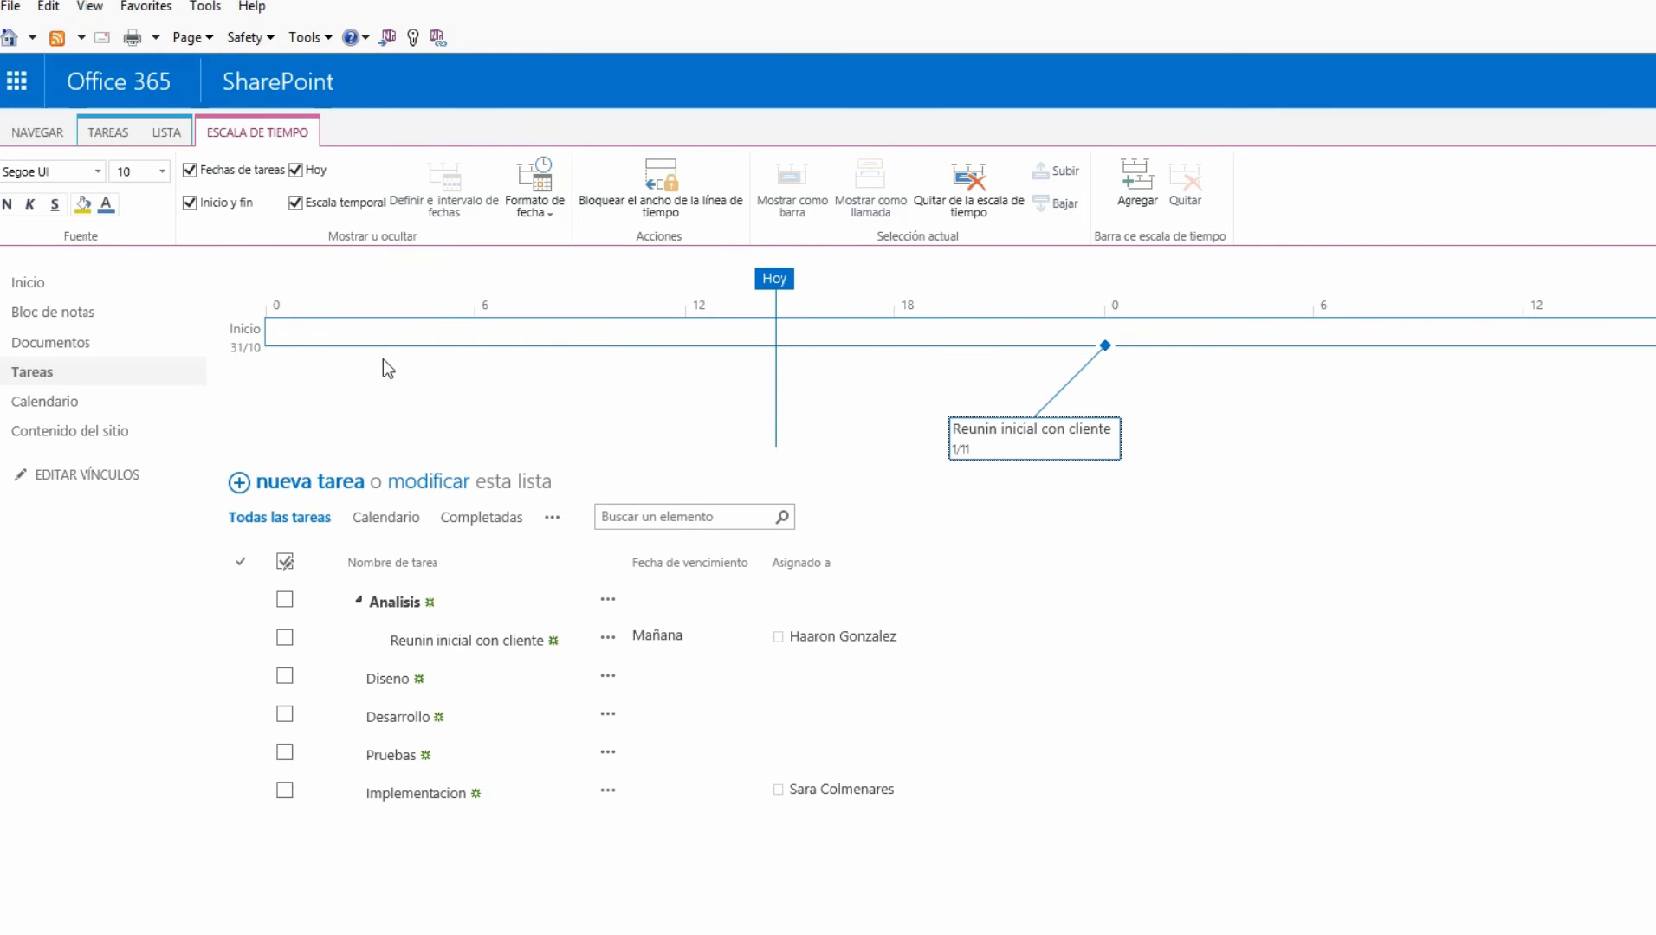
pyautogui.click(168, 135)
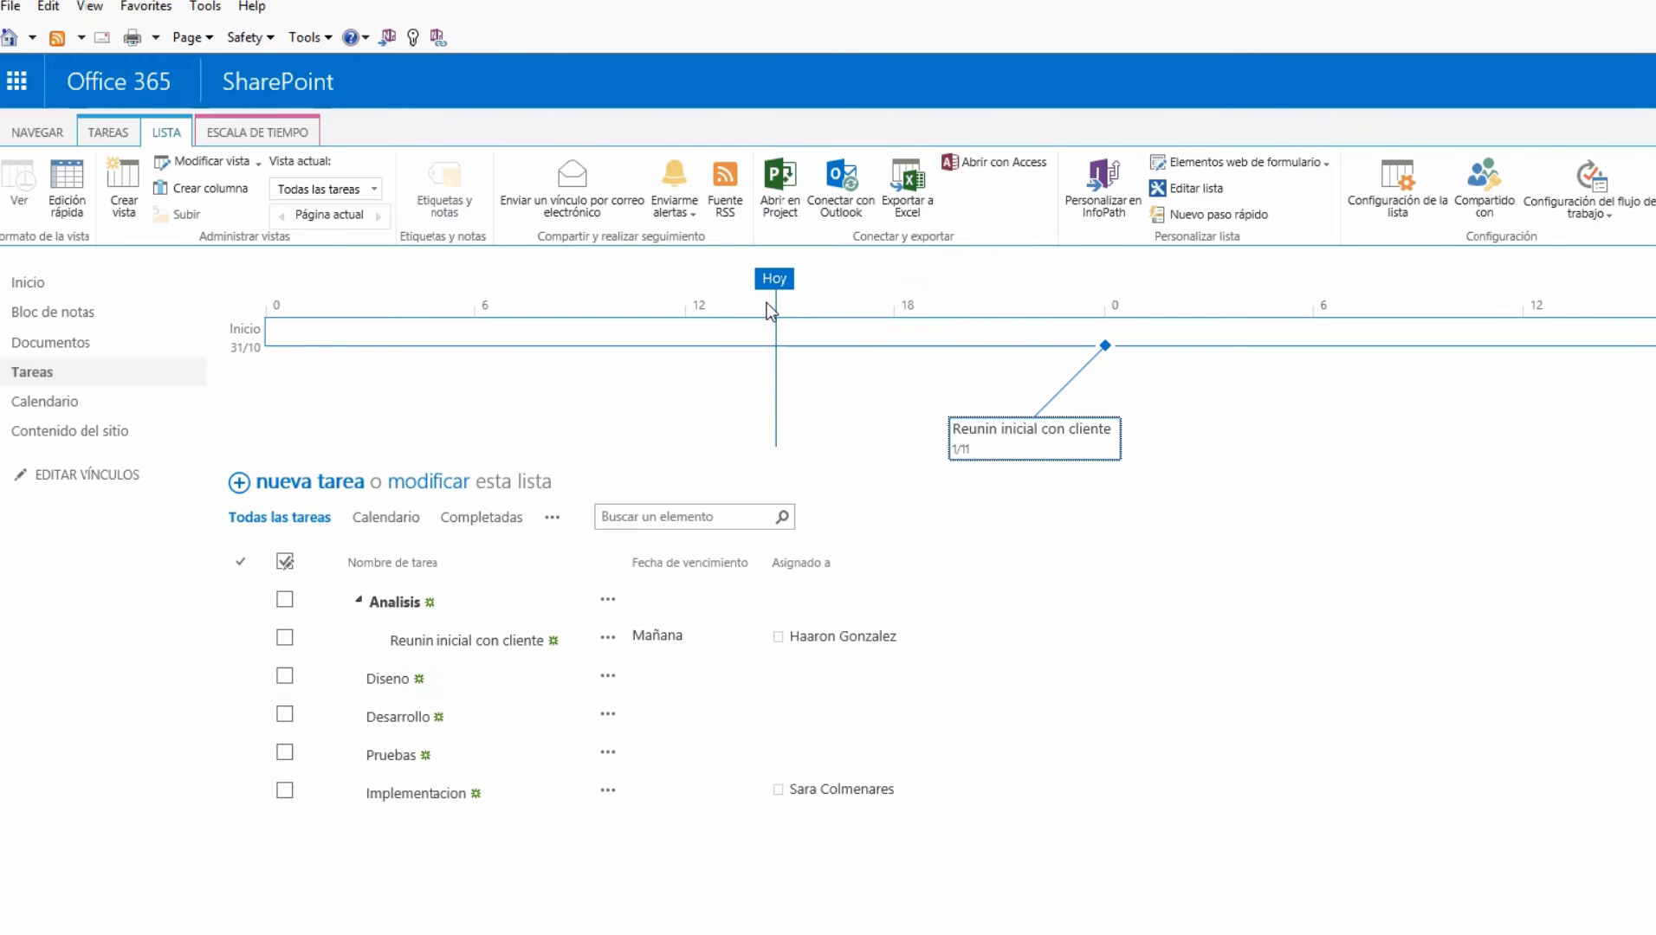
# Open the Tareas list with Abrir en Project and accept the security prompt
pyautogui.click(767, 197)
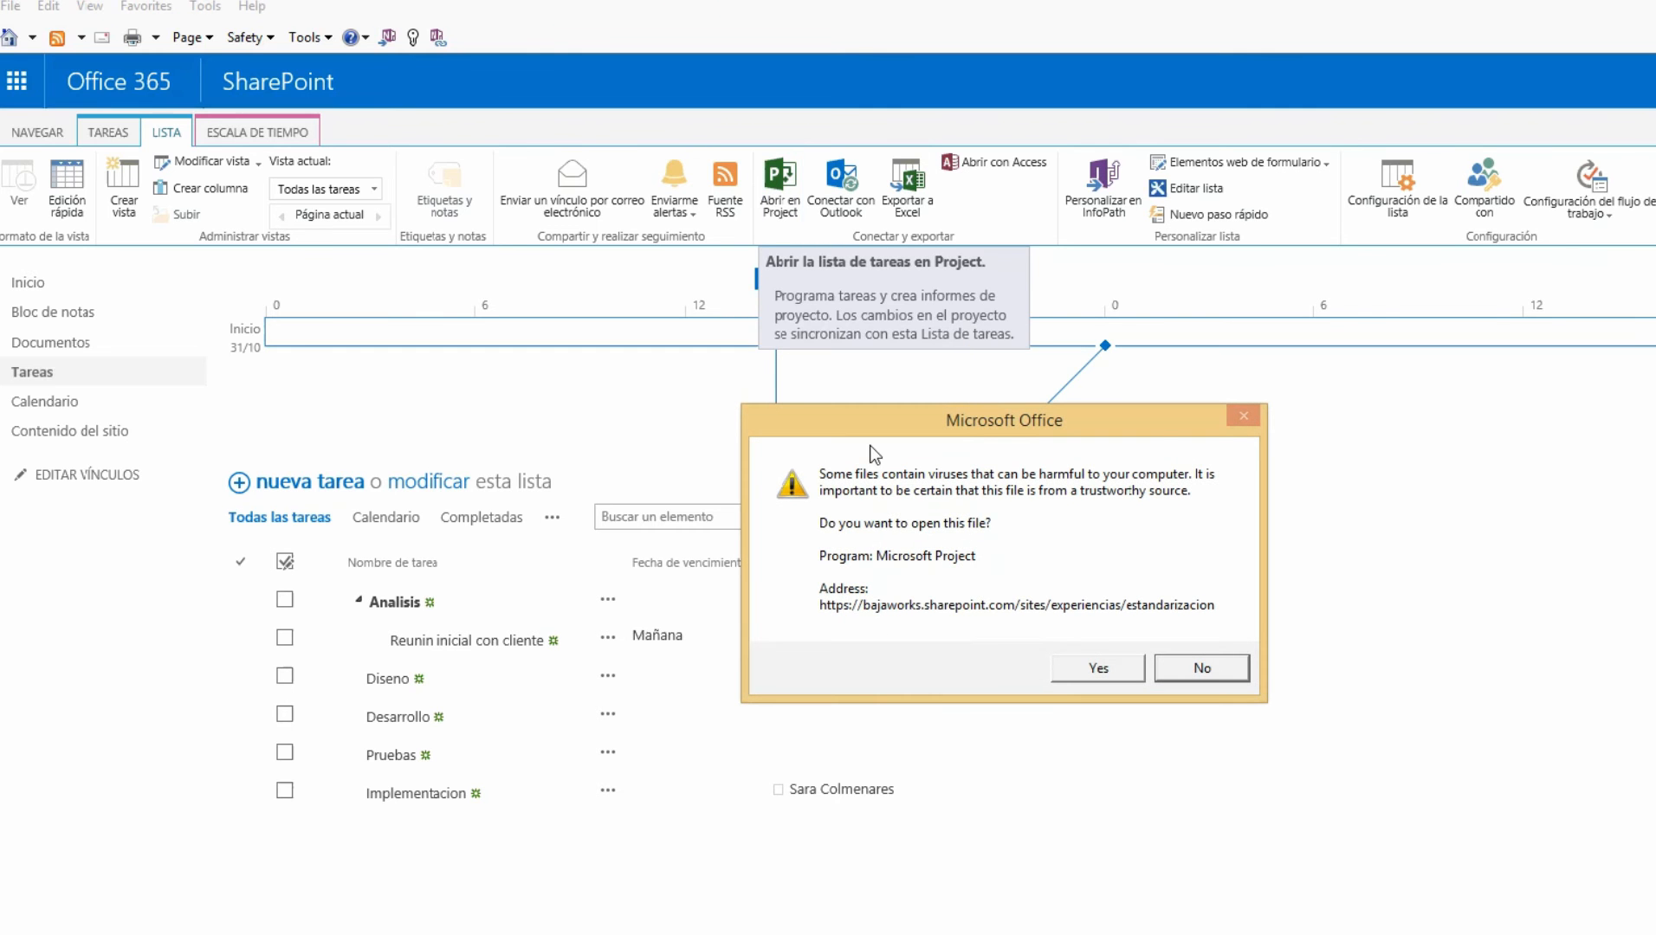
pyautogui.click(1105, 669)
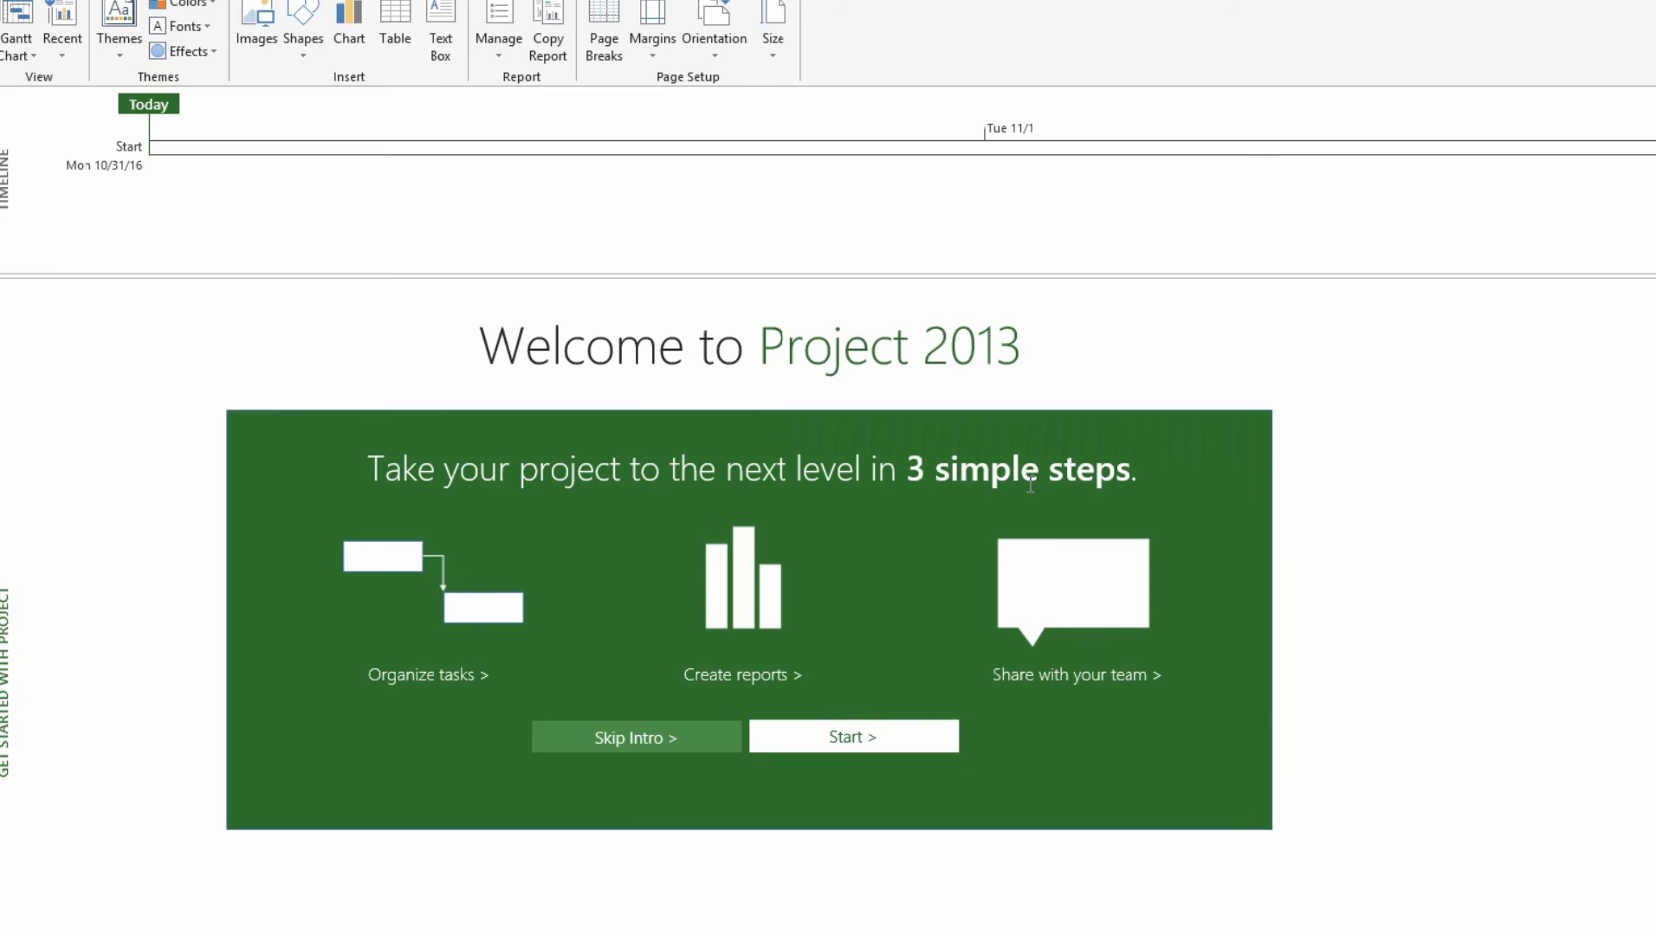
# Skip the Project intro and widen the Task Name column and table pane to reveal resources
pyautogui.click(16, 17)
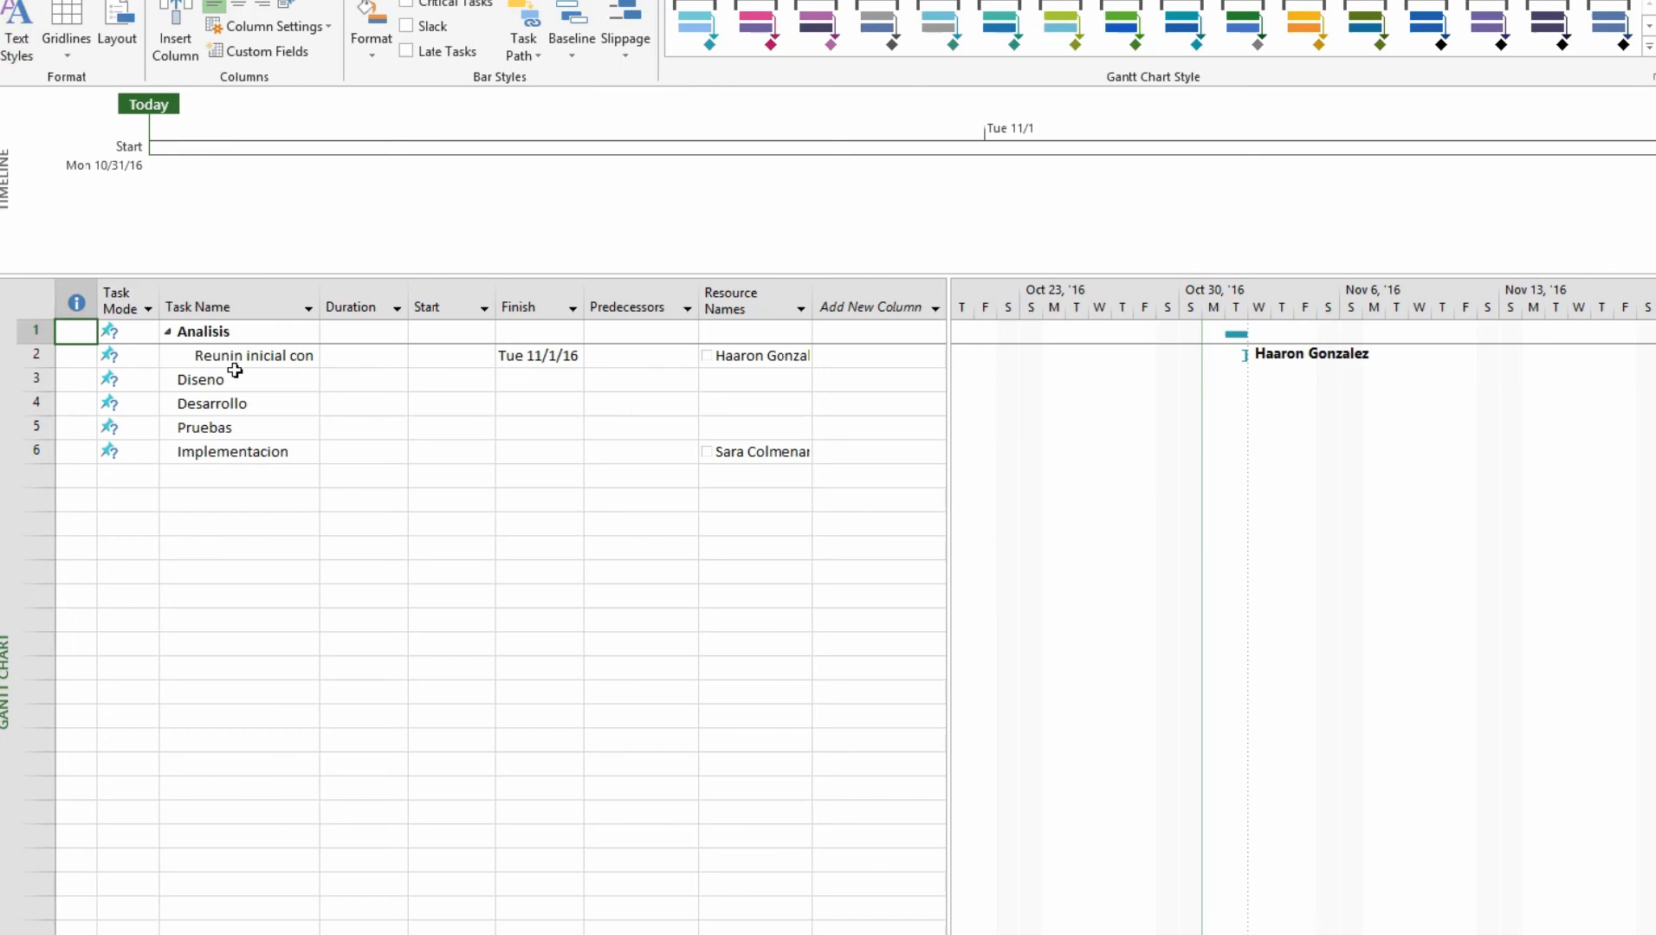
pyautogui.moveTo(326, 286); pyautogui.dragTo(556, 294)
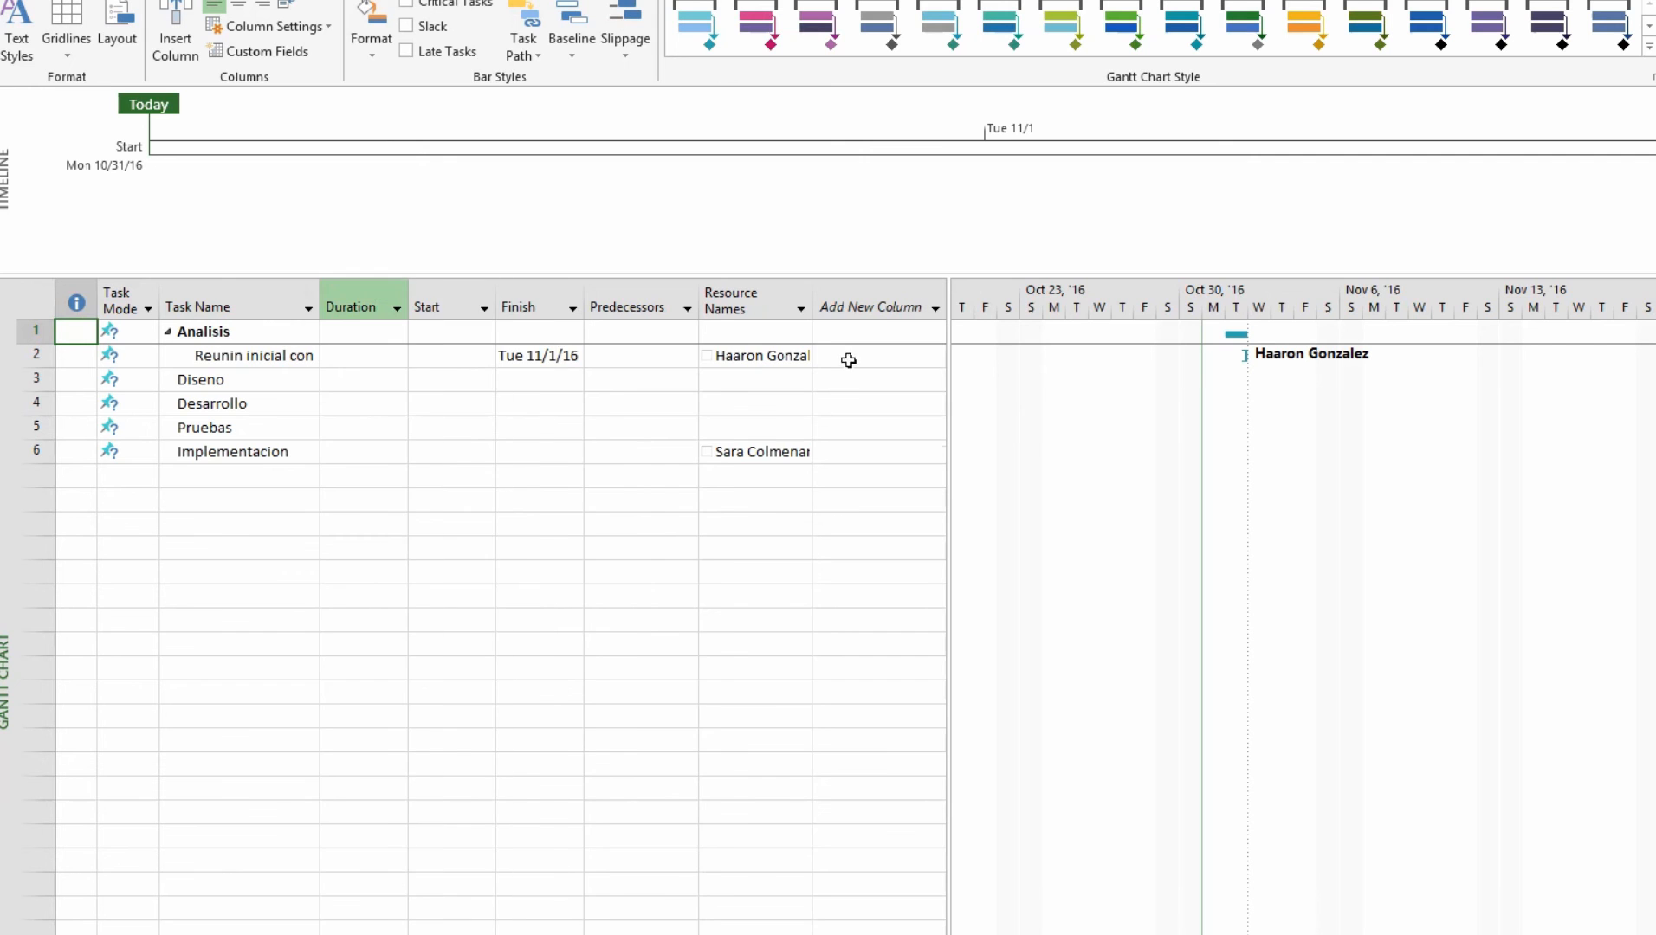
pyautogui.moveTo(951, 334); pyautogui.dragTo(1249, 348)
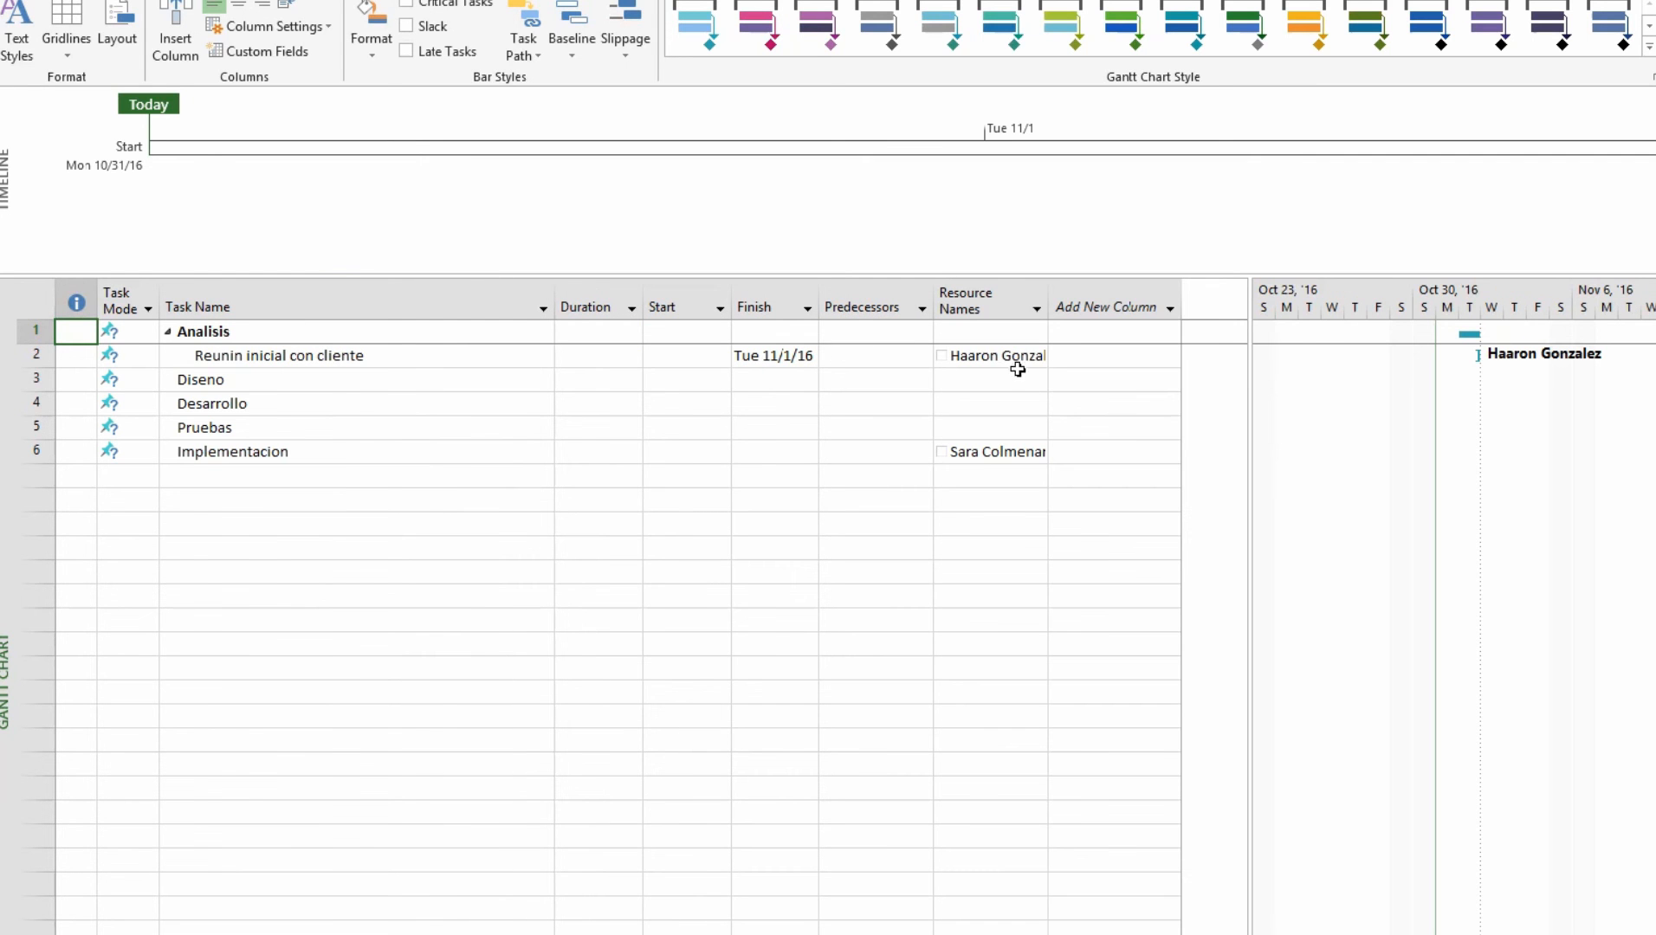
pyautogui.click(1069, 360)
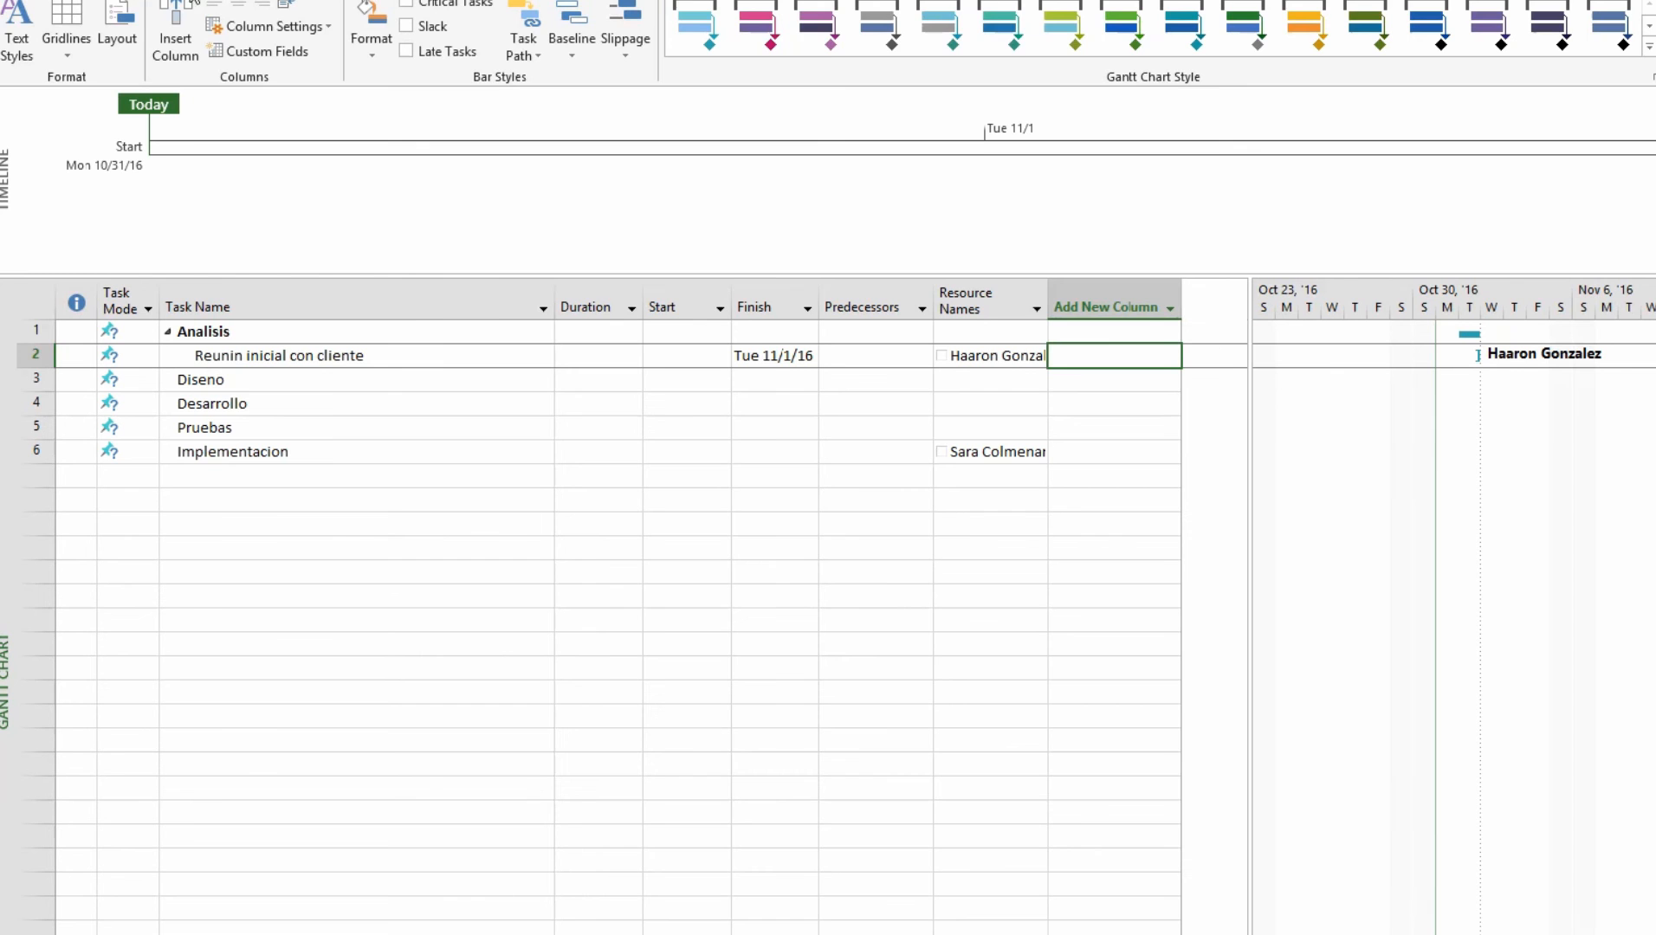
pyautogui.click(138, 0)
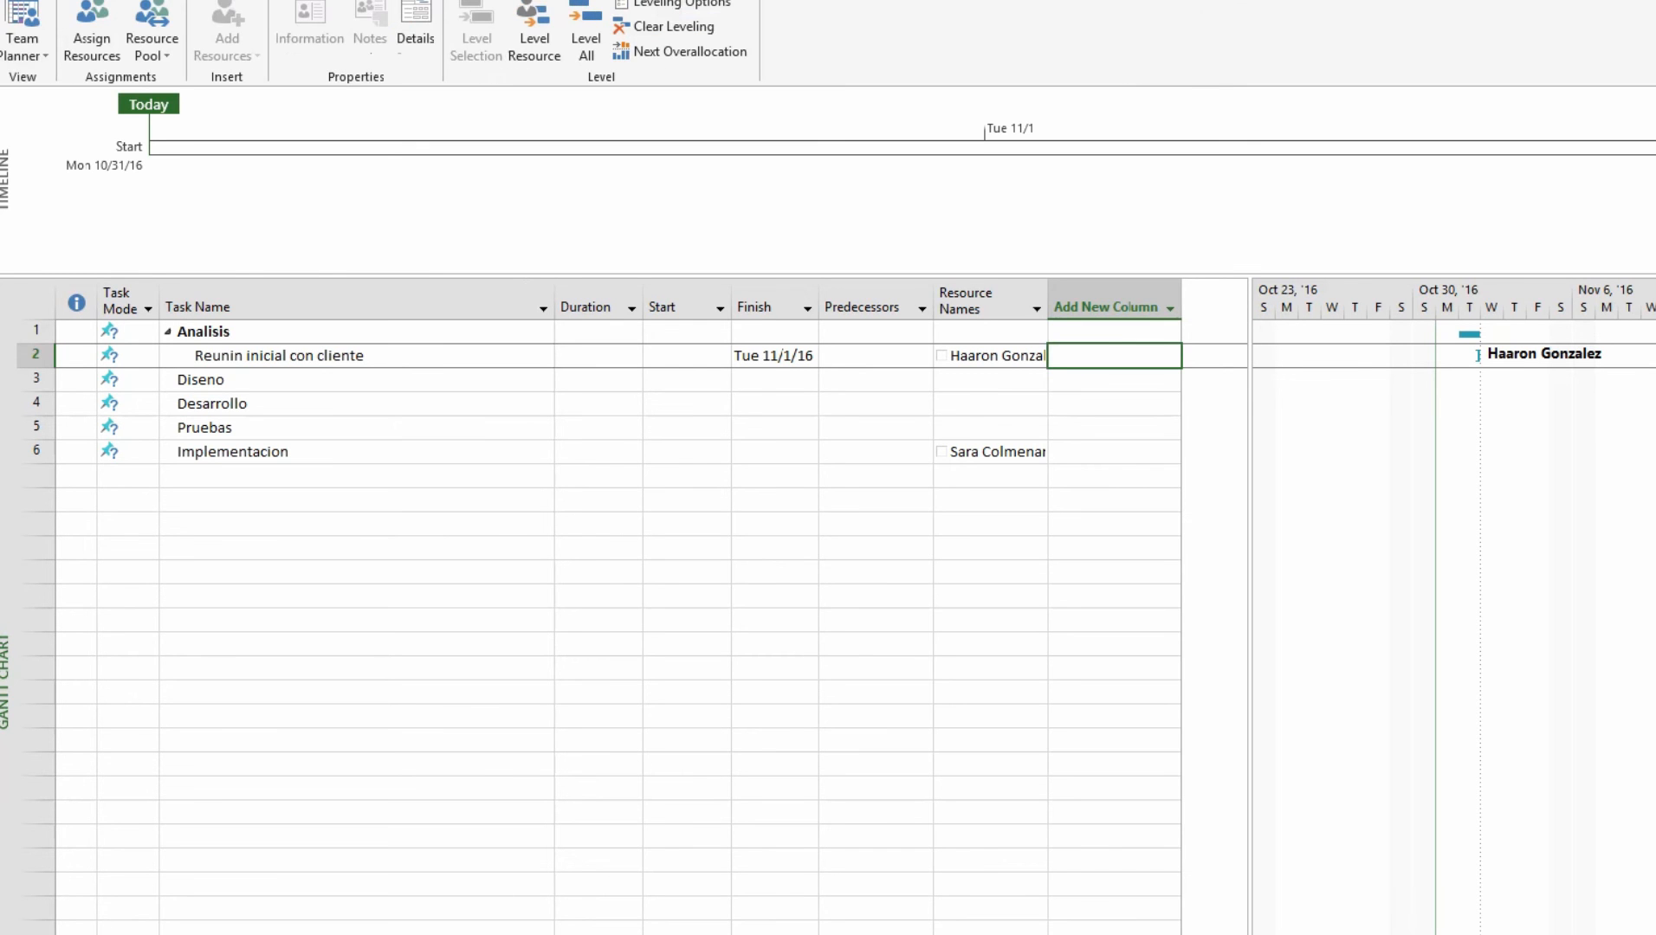
pyautogui.click(32, 53)
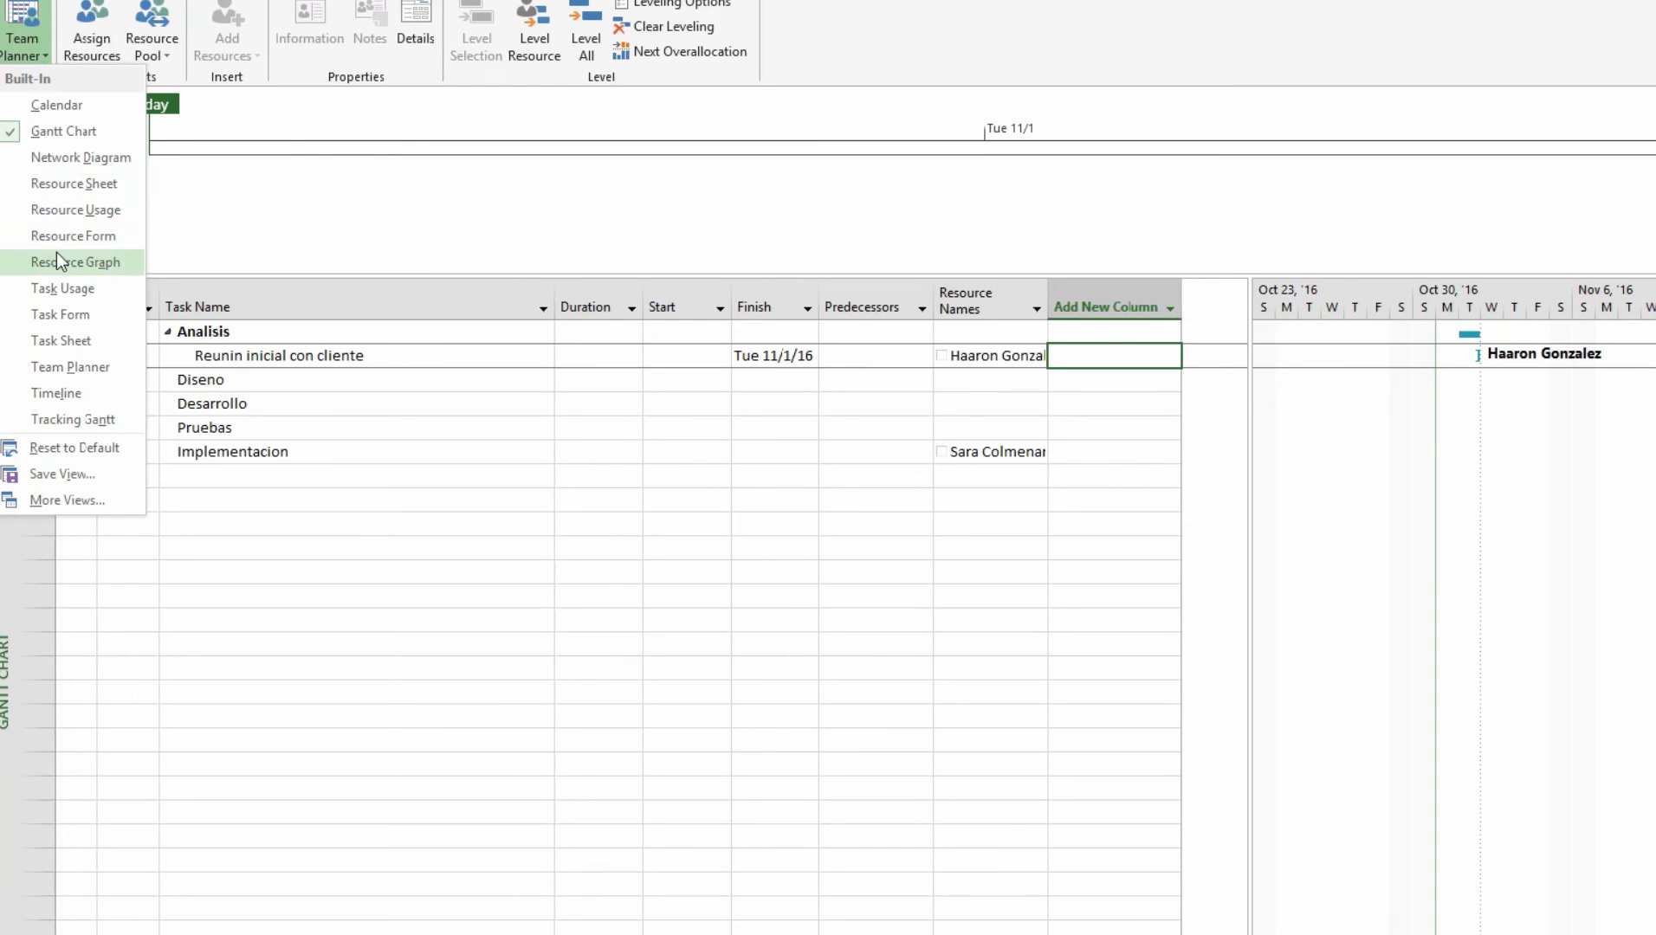
# Check Resource Usage, then the Resource Sheet listing both team members as Work resources
pyautogui.click(78, 210)
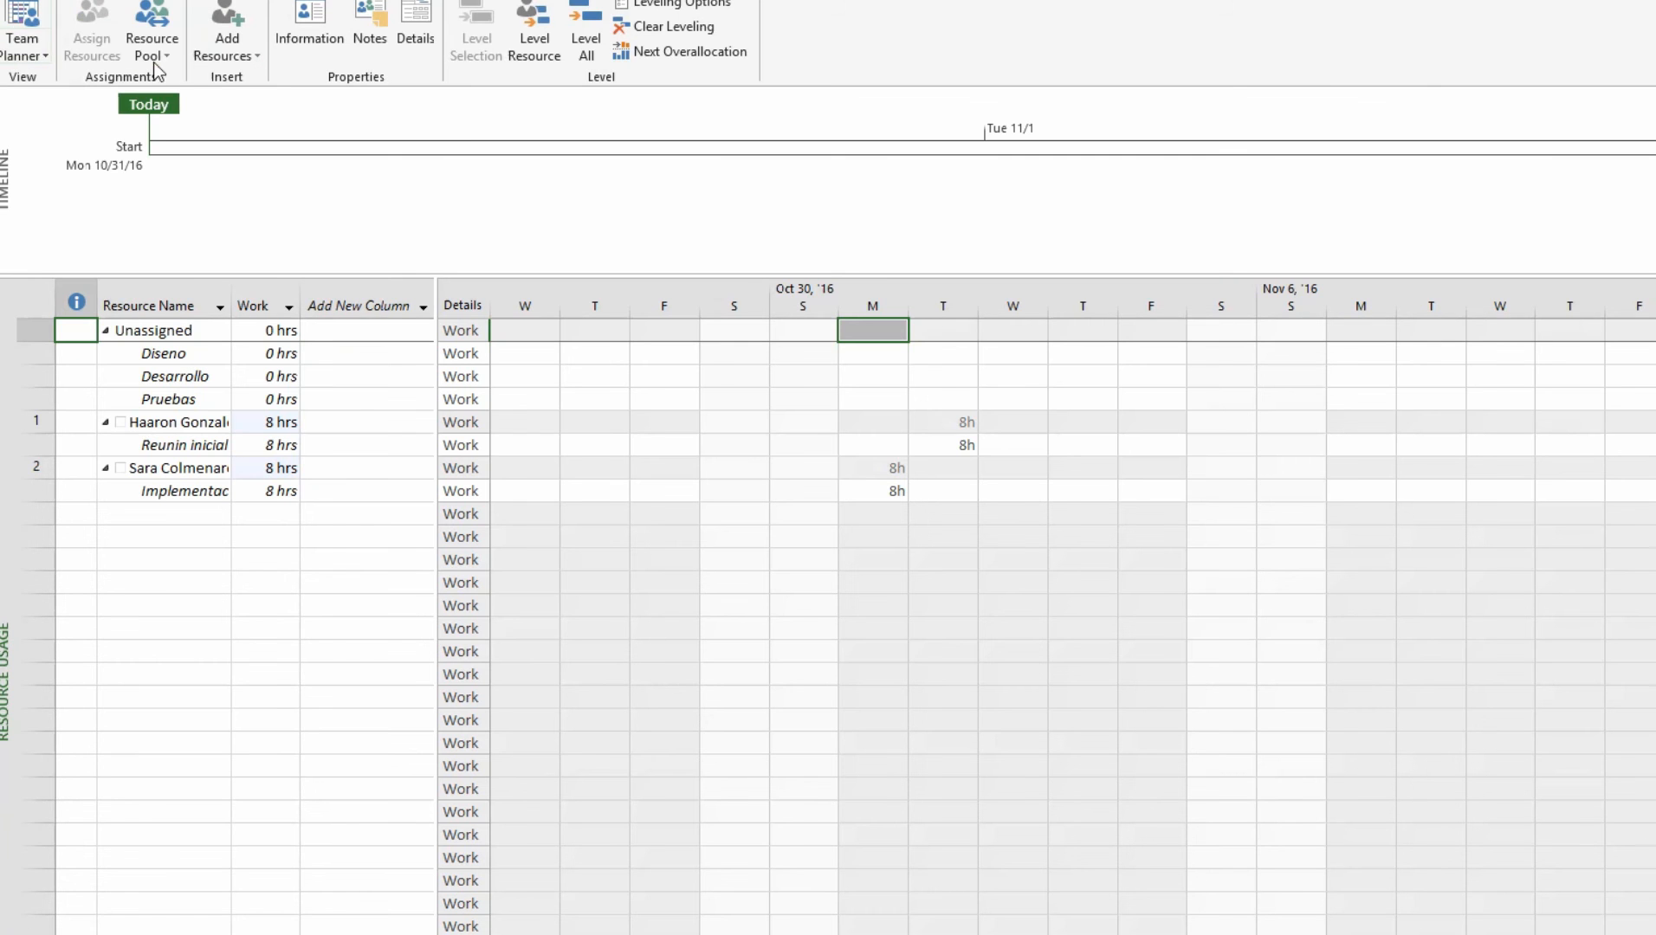
pyautogui.click(25, 52)
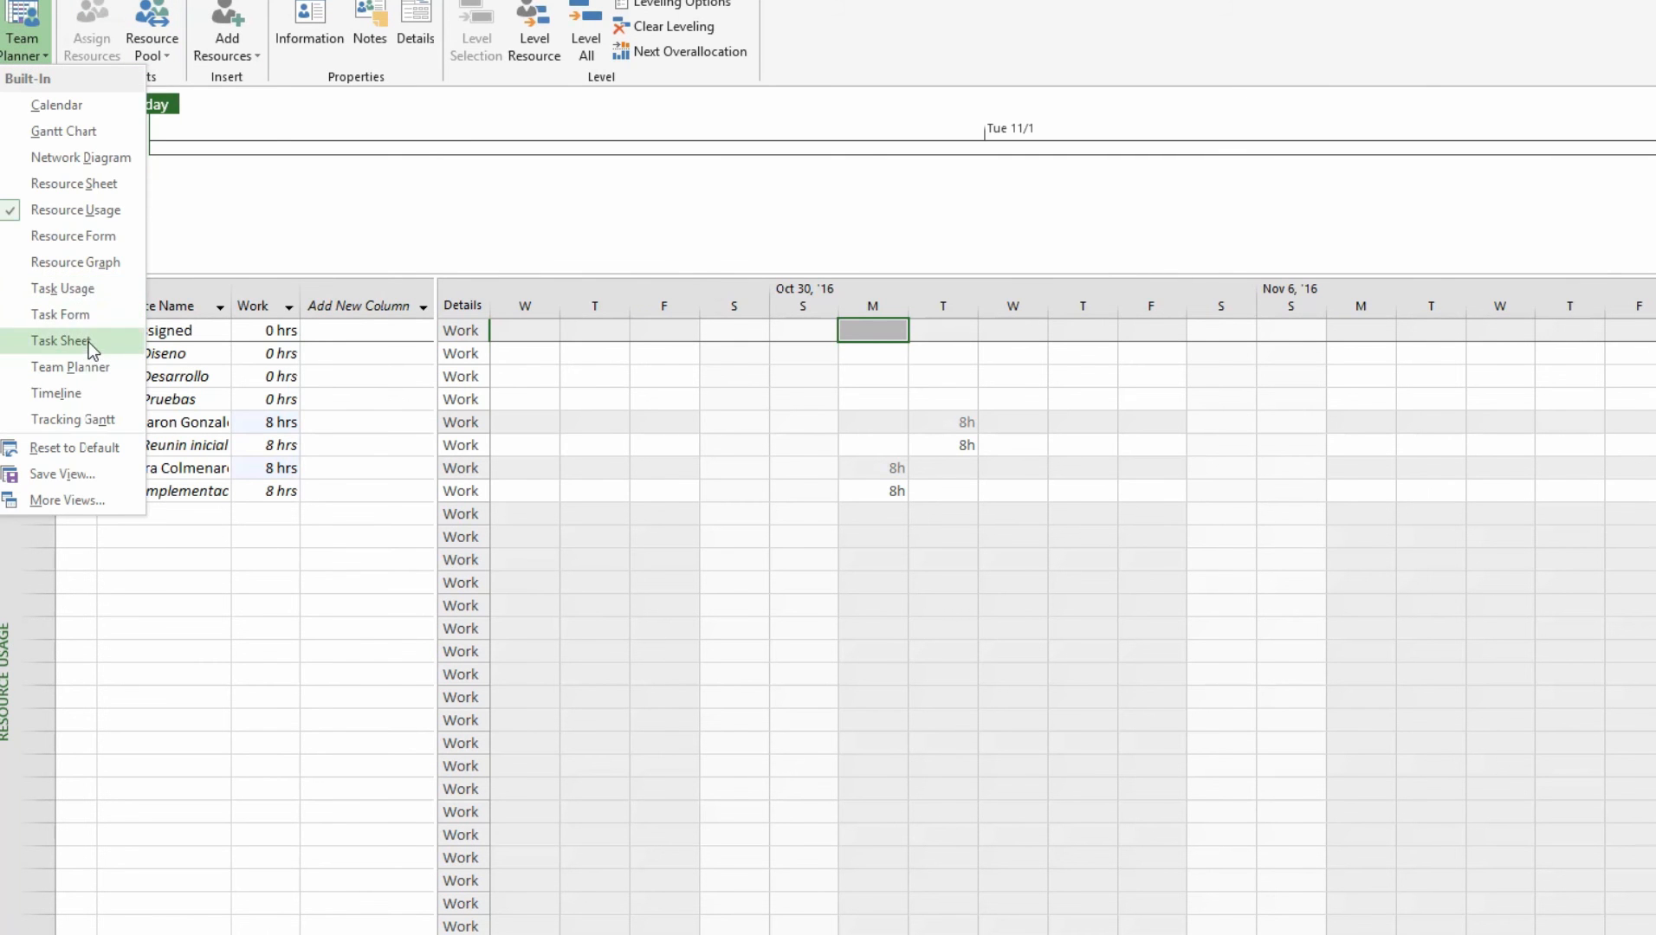
pyautogui.click(73, 184)
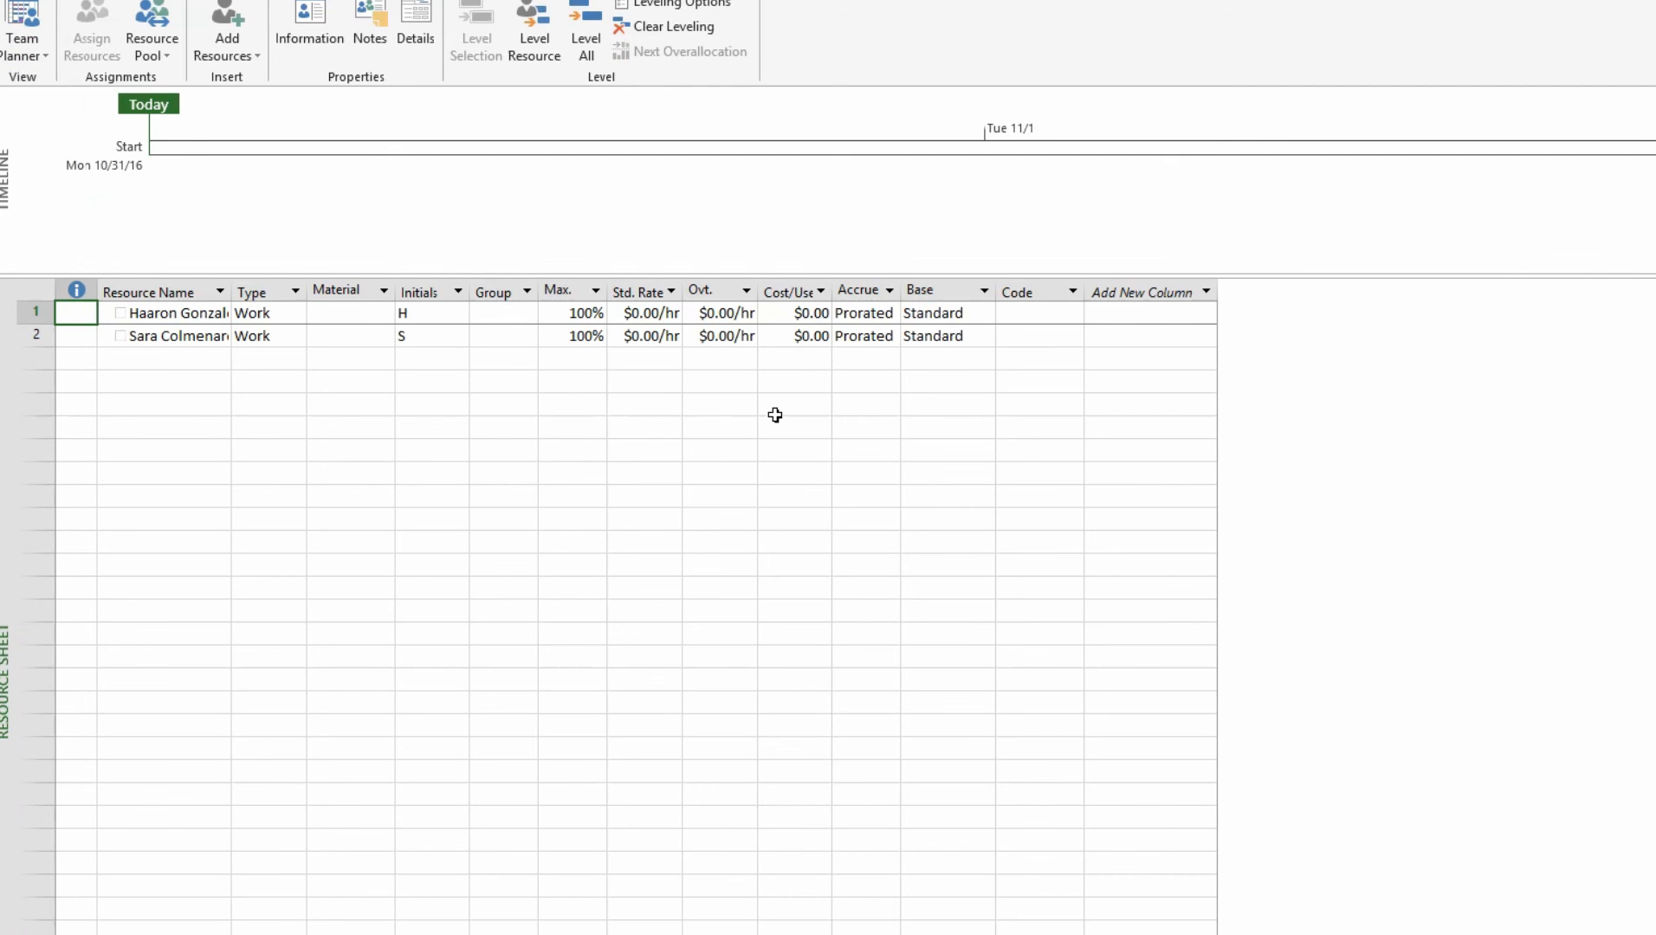
pyautogui.click(154, 317)
pyautogui.click(150, 344)
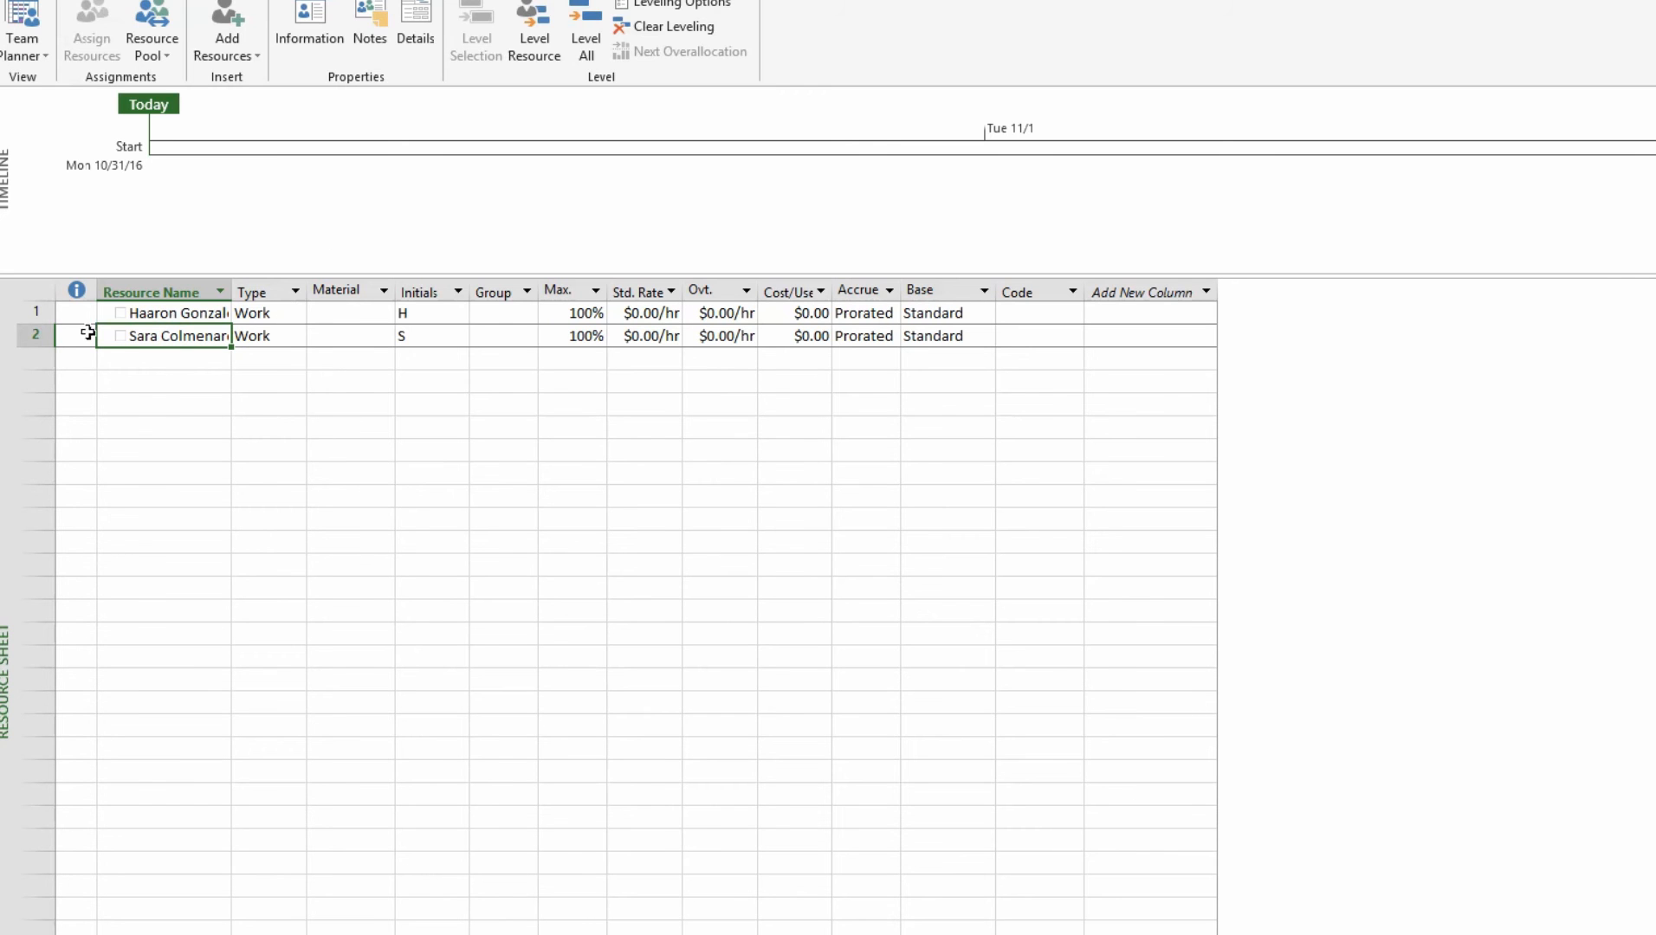
pyautogui.click(194, 369)
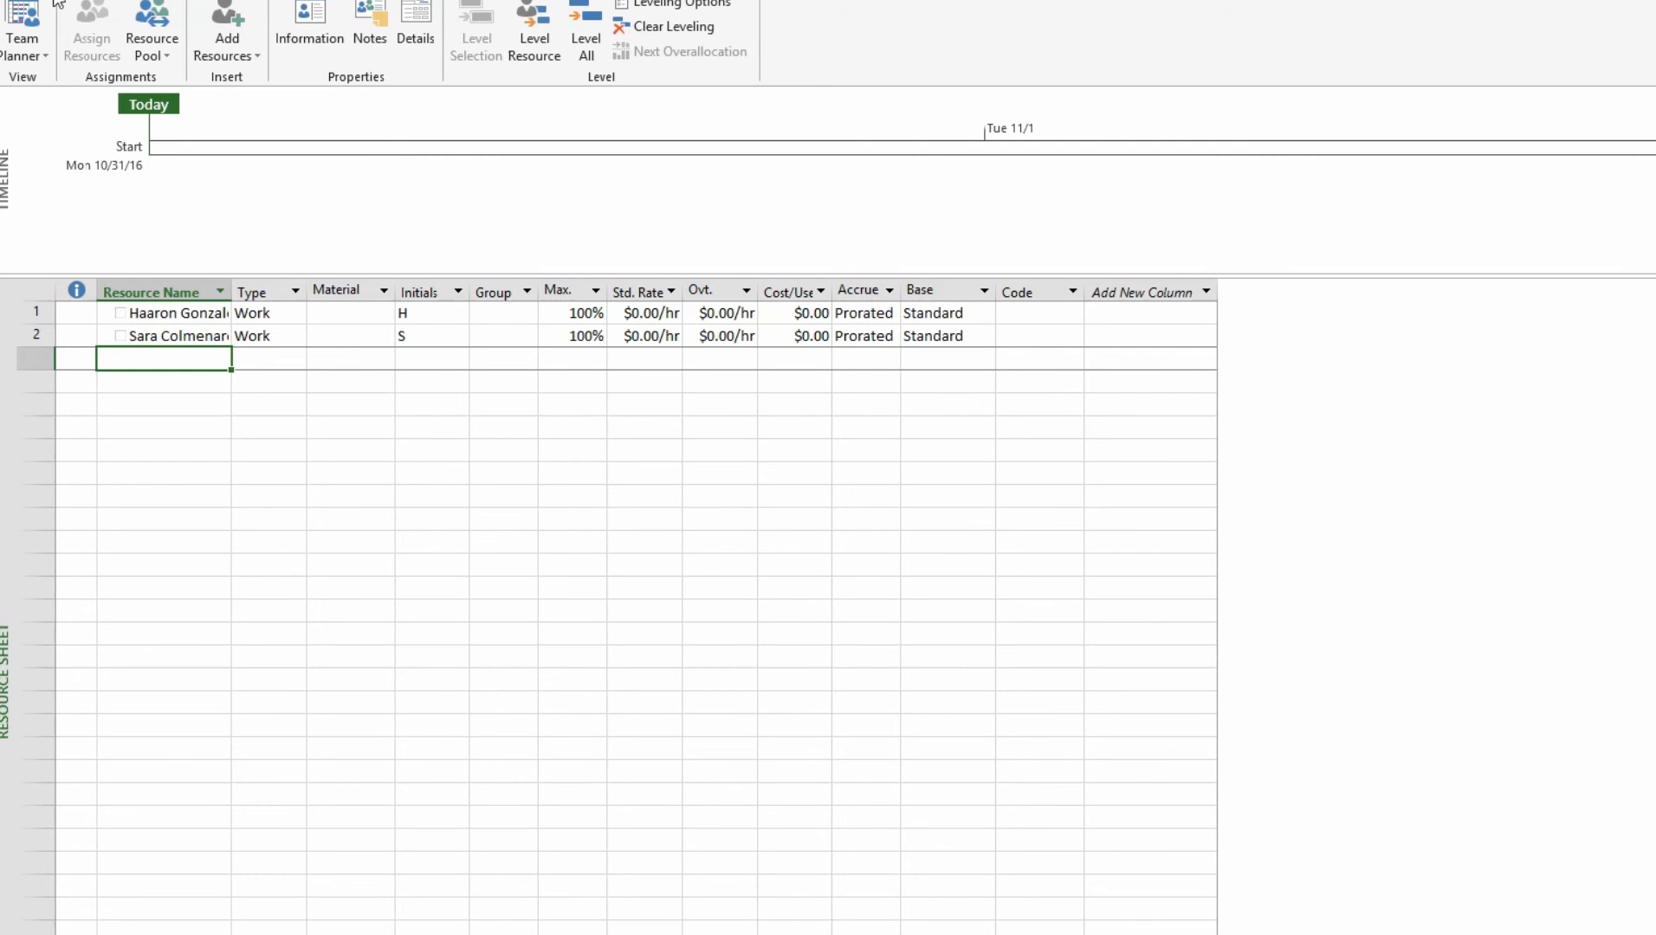
pyautogui.click(35, 55)
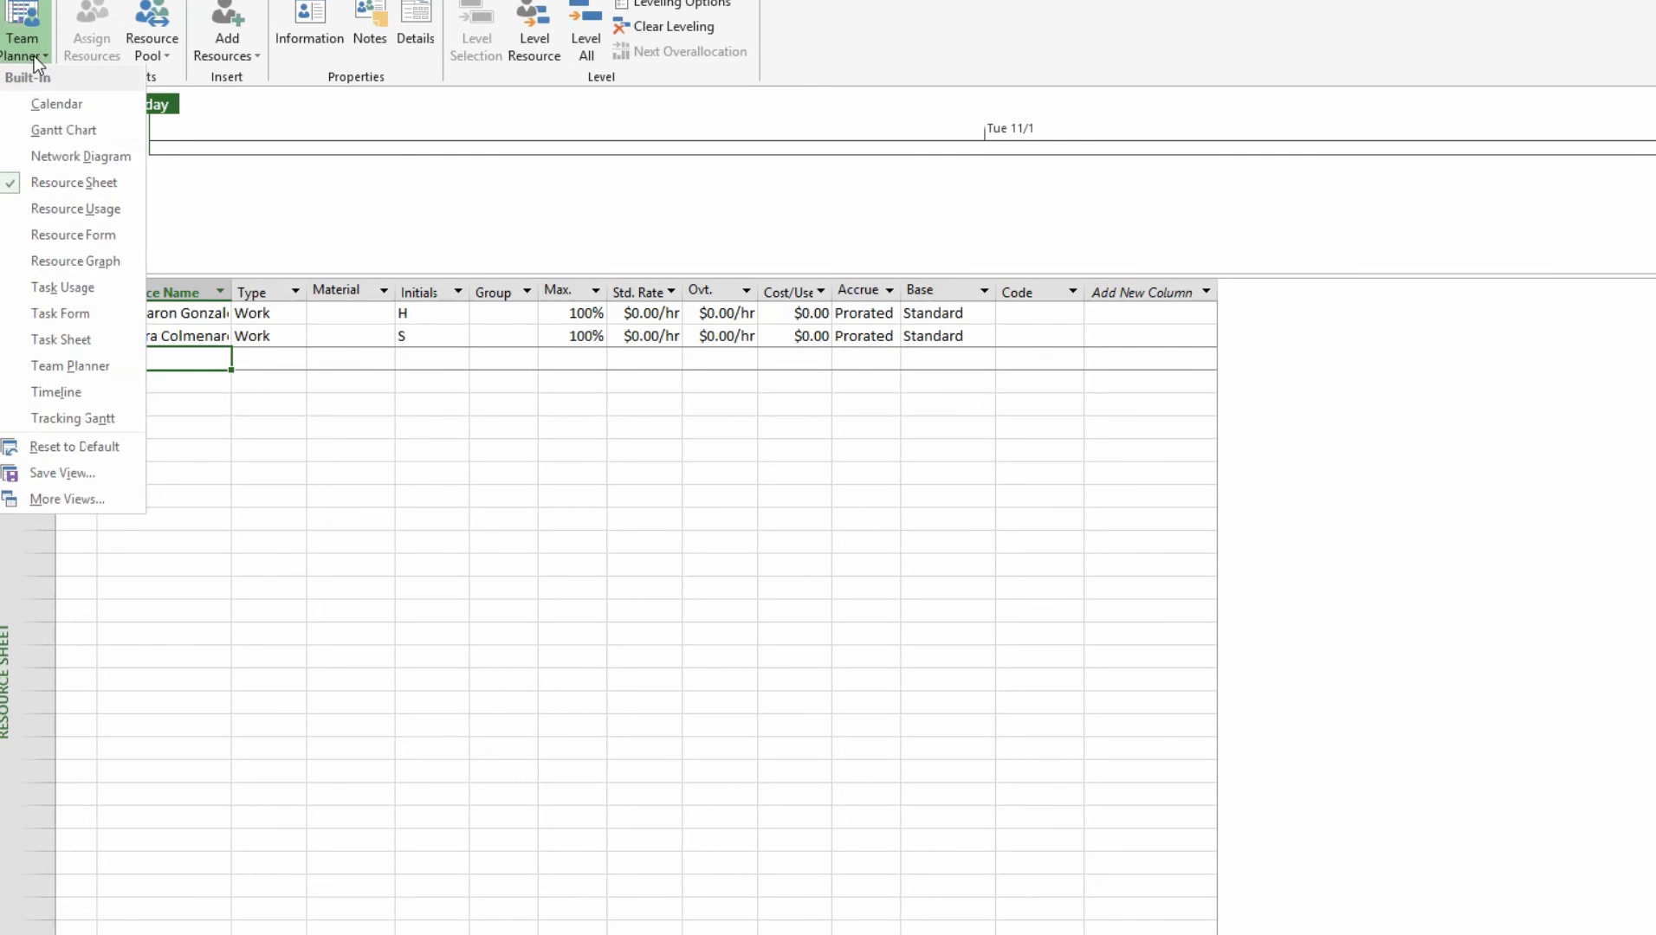
# Back in Gantt Chart, insert a new task above Analisis named 'Eswtandarizacion de Document'
pyautogui.click(63, 130)
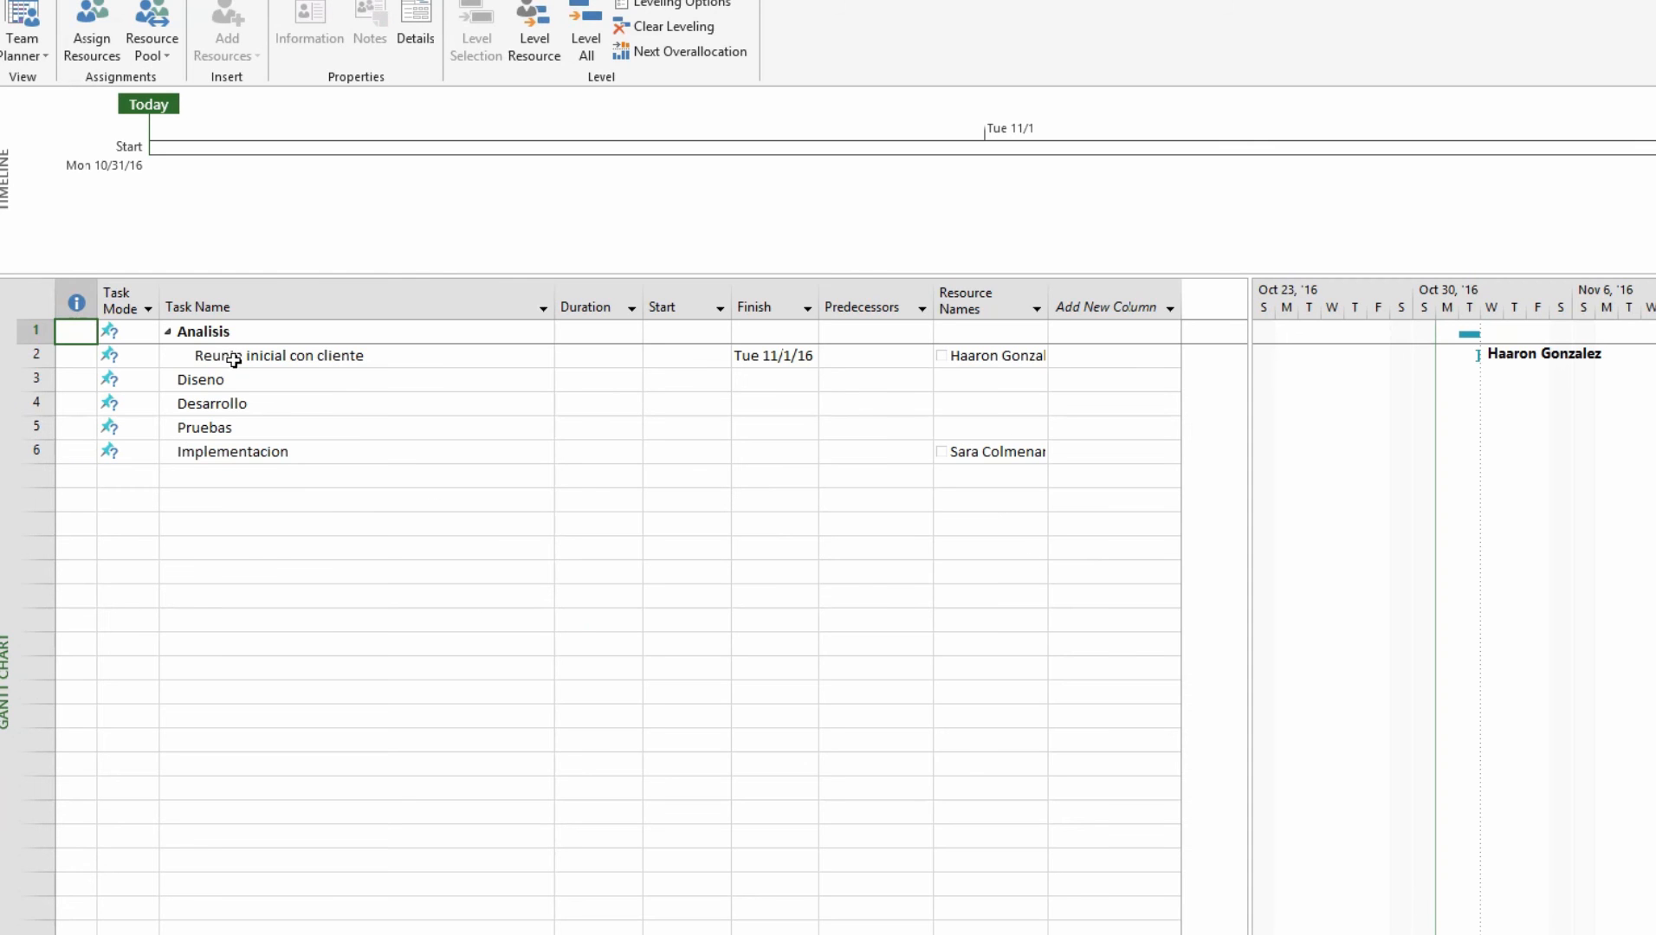
pyautogui.click(326, 355)
pyautogui.click(32, 329)
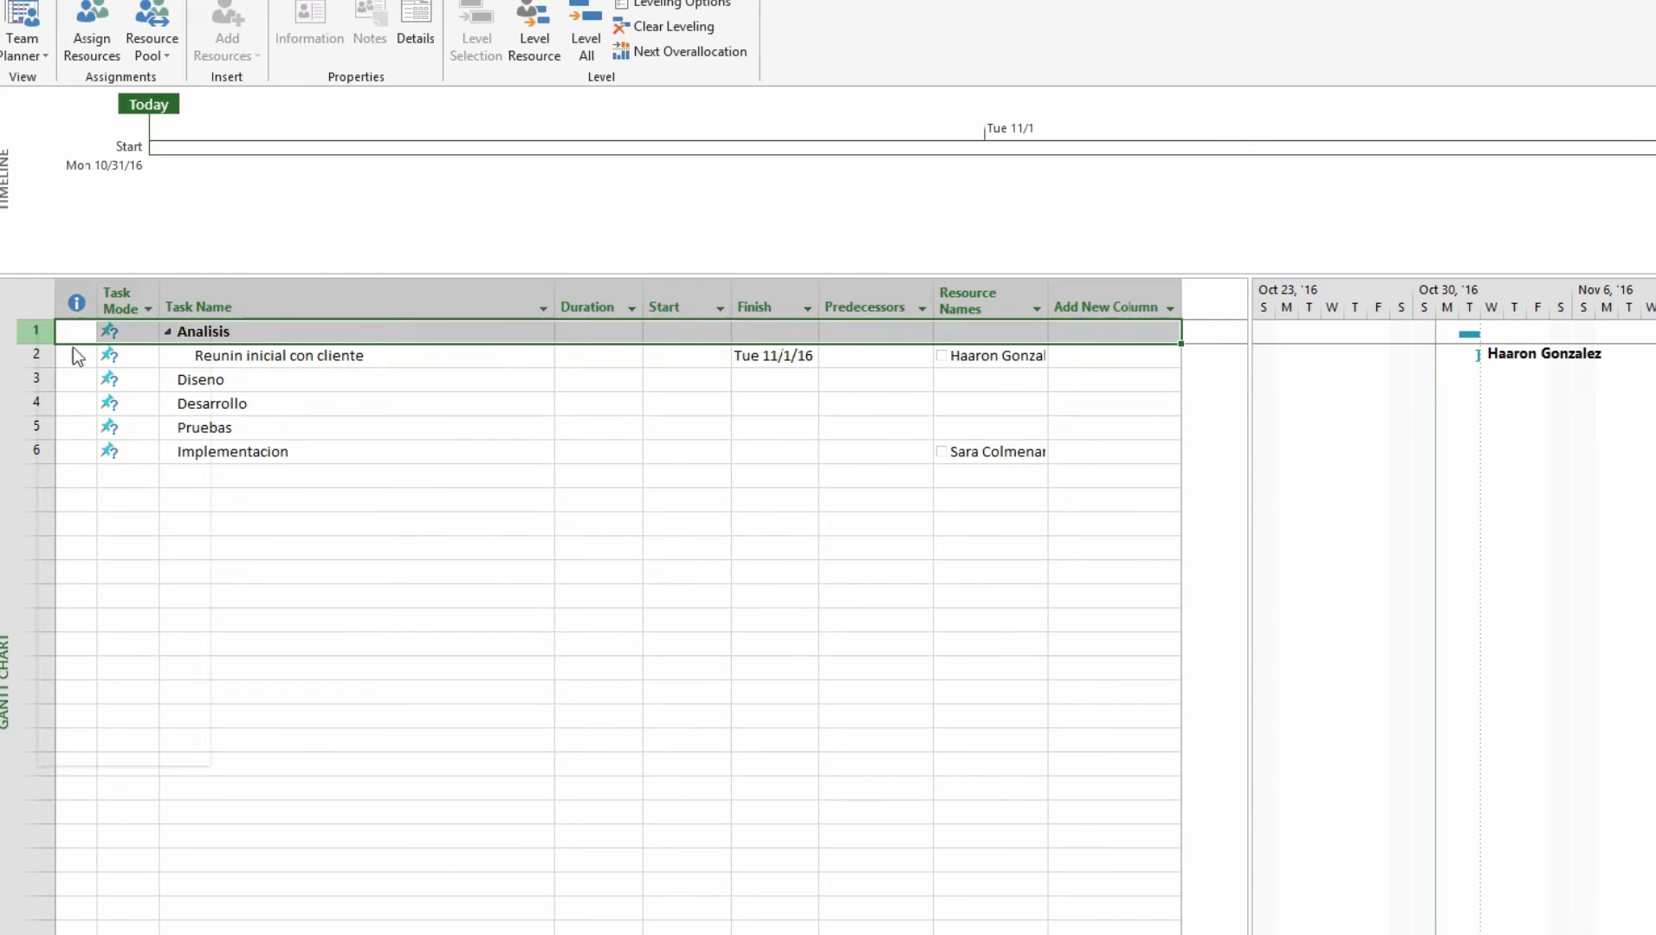
pyautogui.rightClick(36, 331)
pyautogui.click(121, 467)
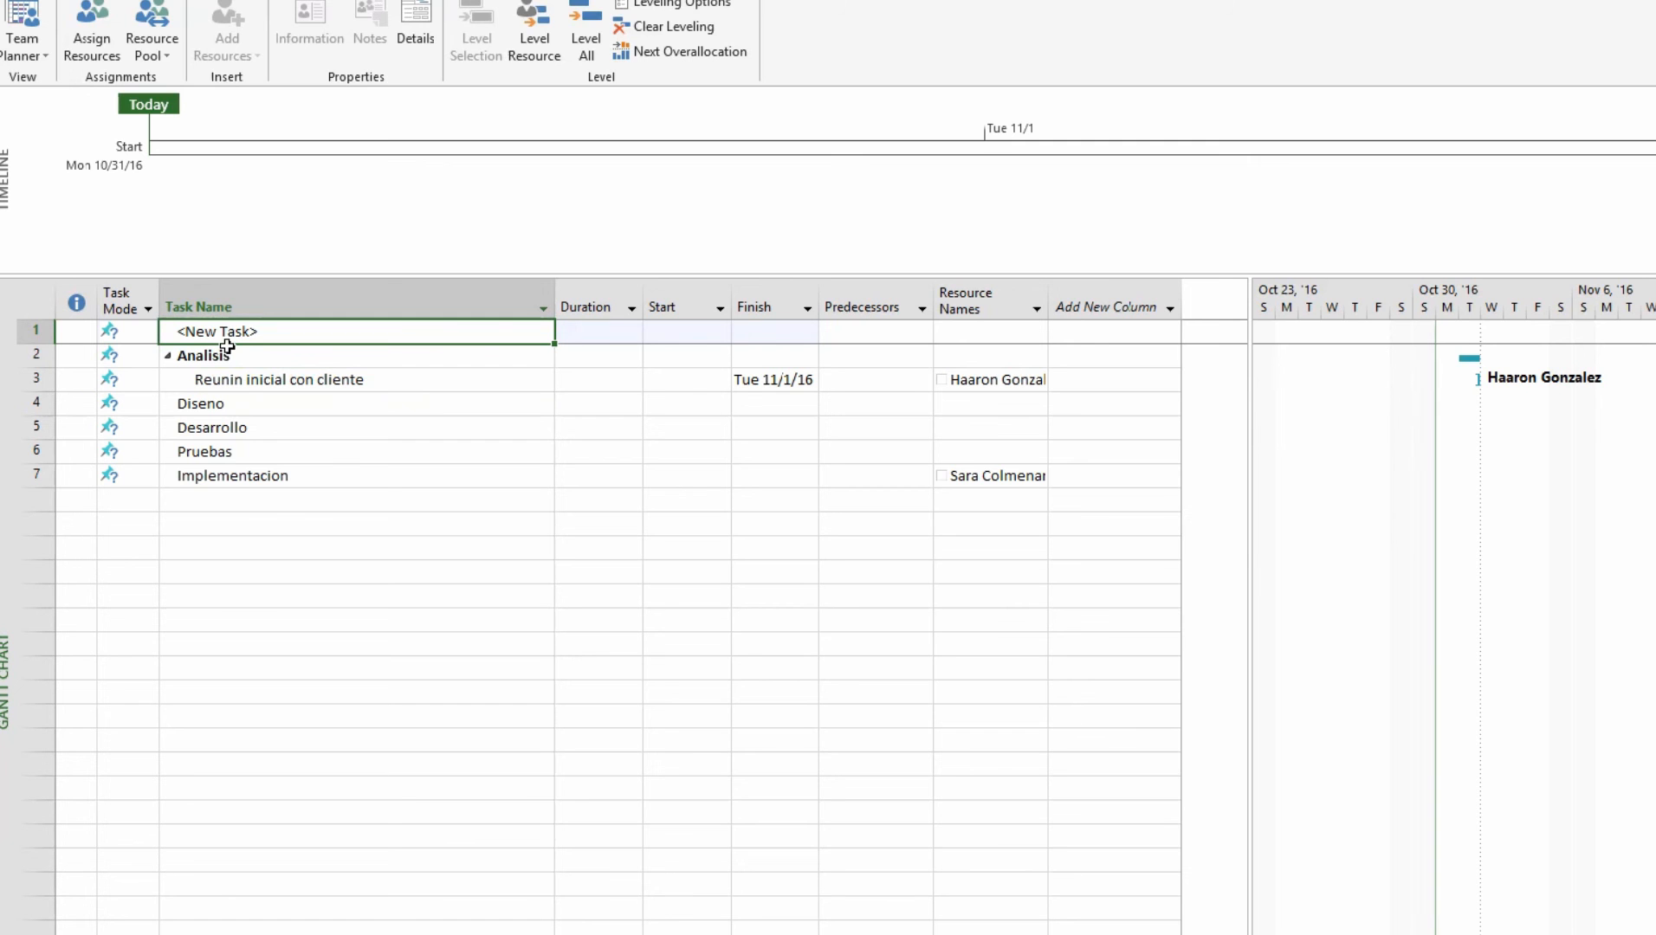
pyautogui.write('Eswtandari')
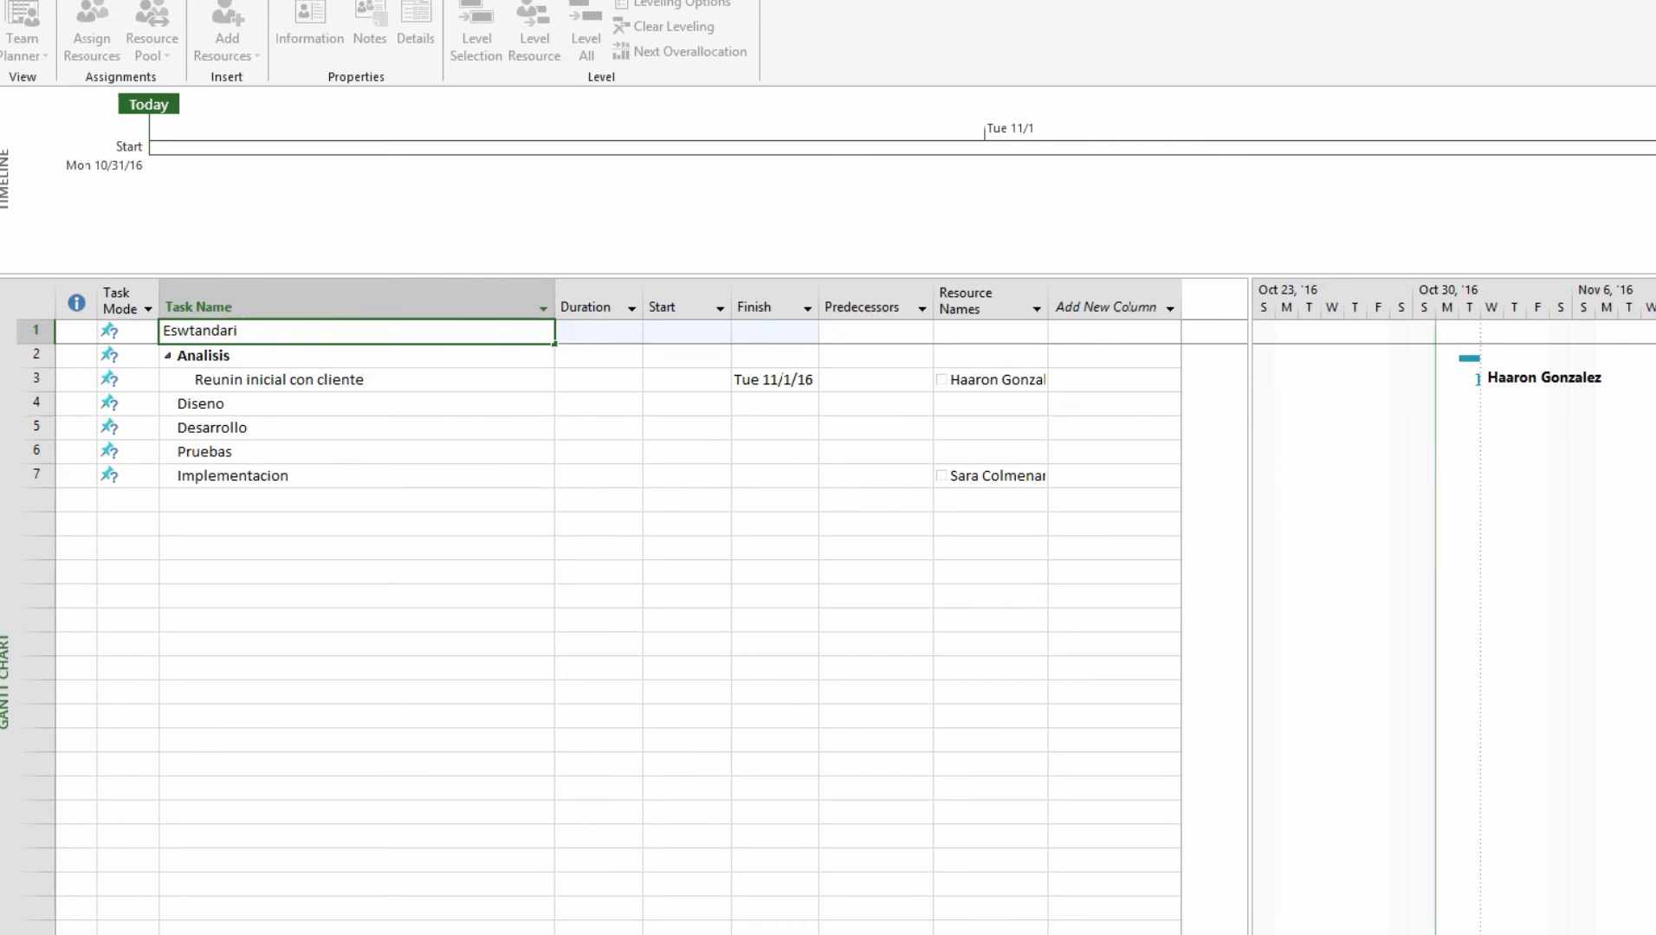
pyautogui.write('zacion de Document\\')
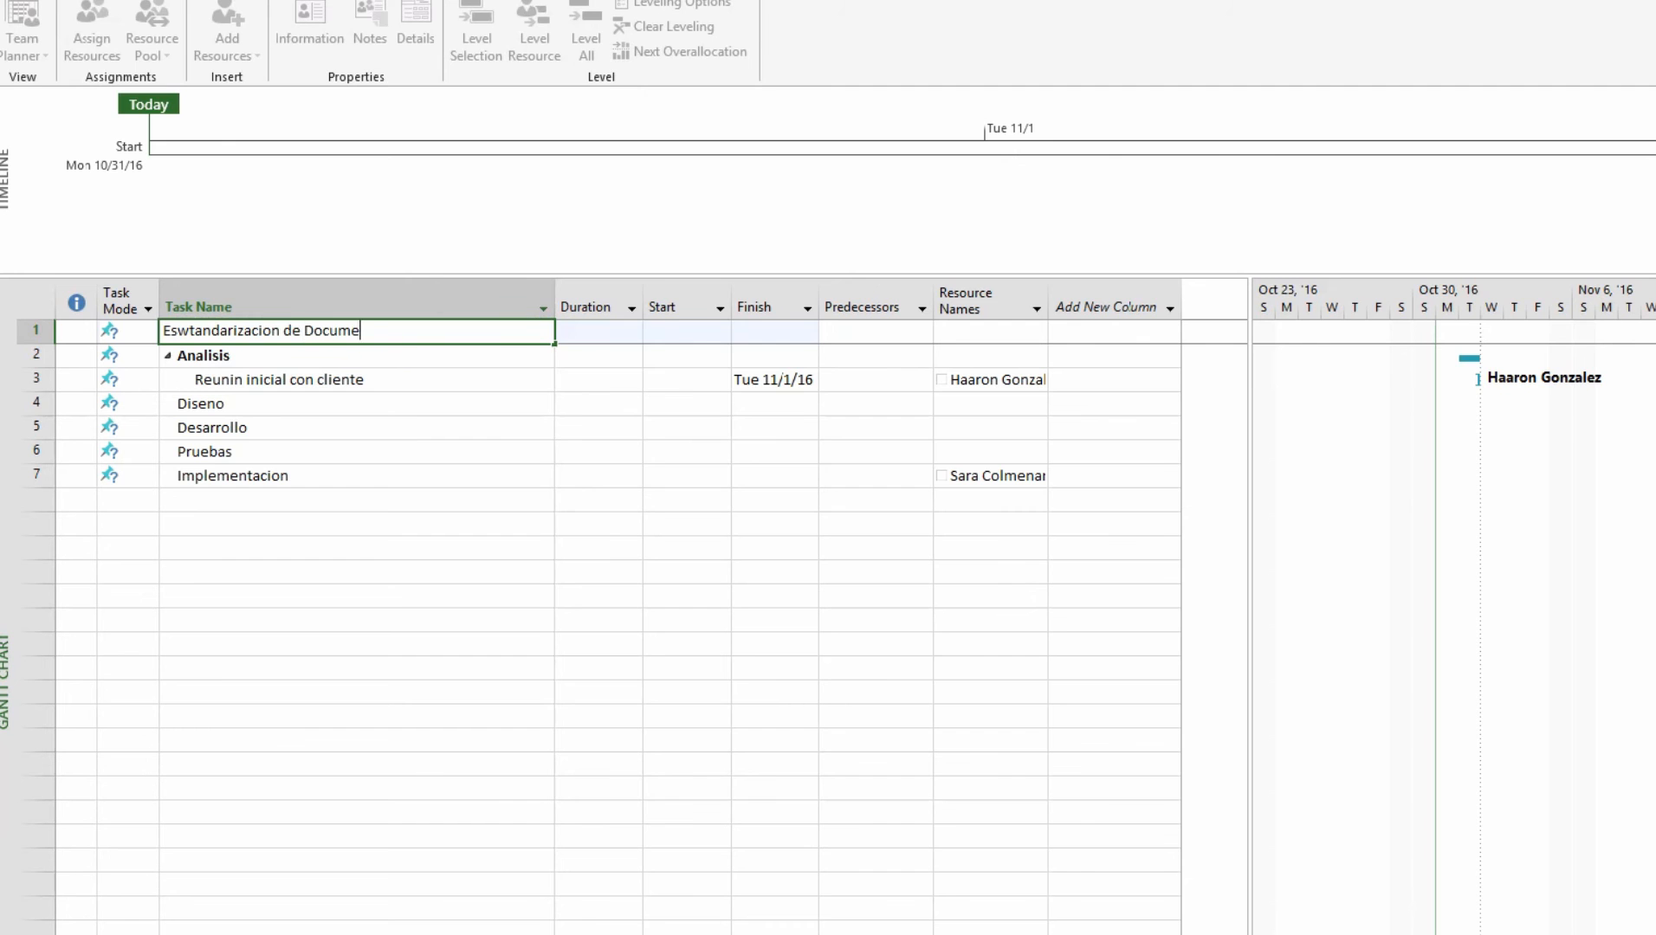
pyautogui.press('Return')
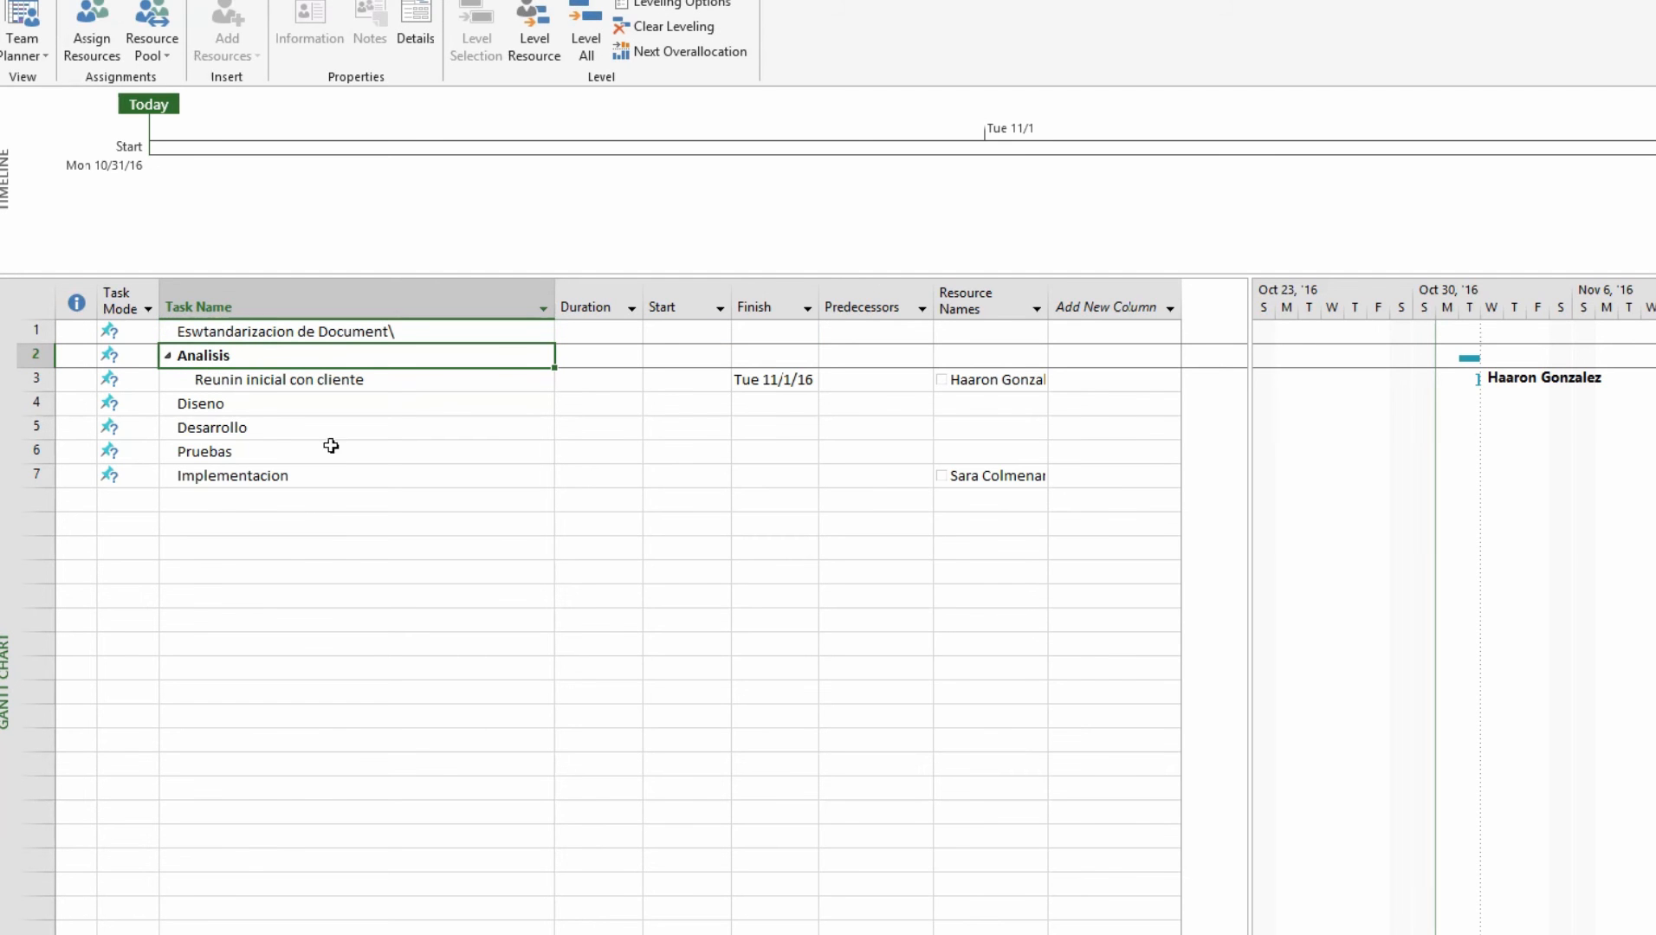
# Correct the new task's name to 'Estandarizacion de Documentos' by adding the s and removing the stray w
pyautogui.click(425, 334)
pyautogui.click(424, 335)
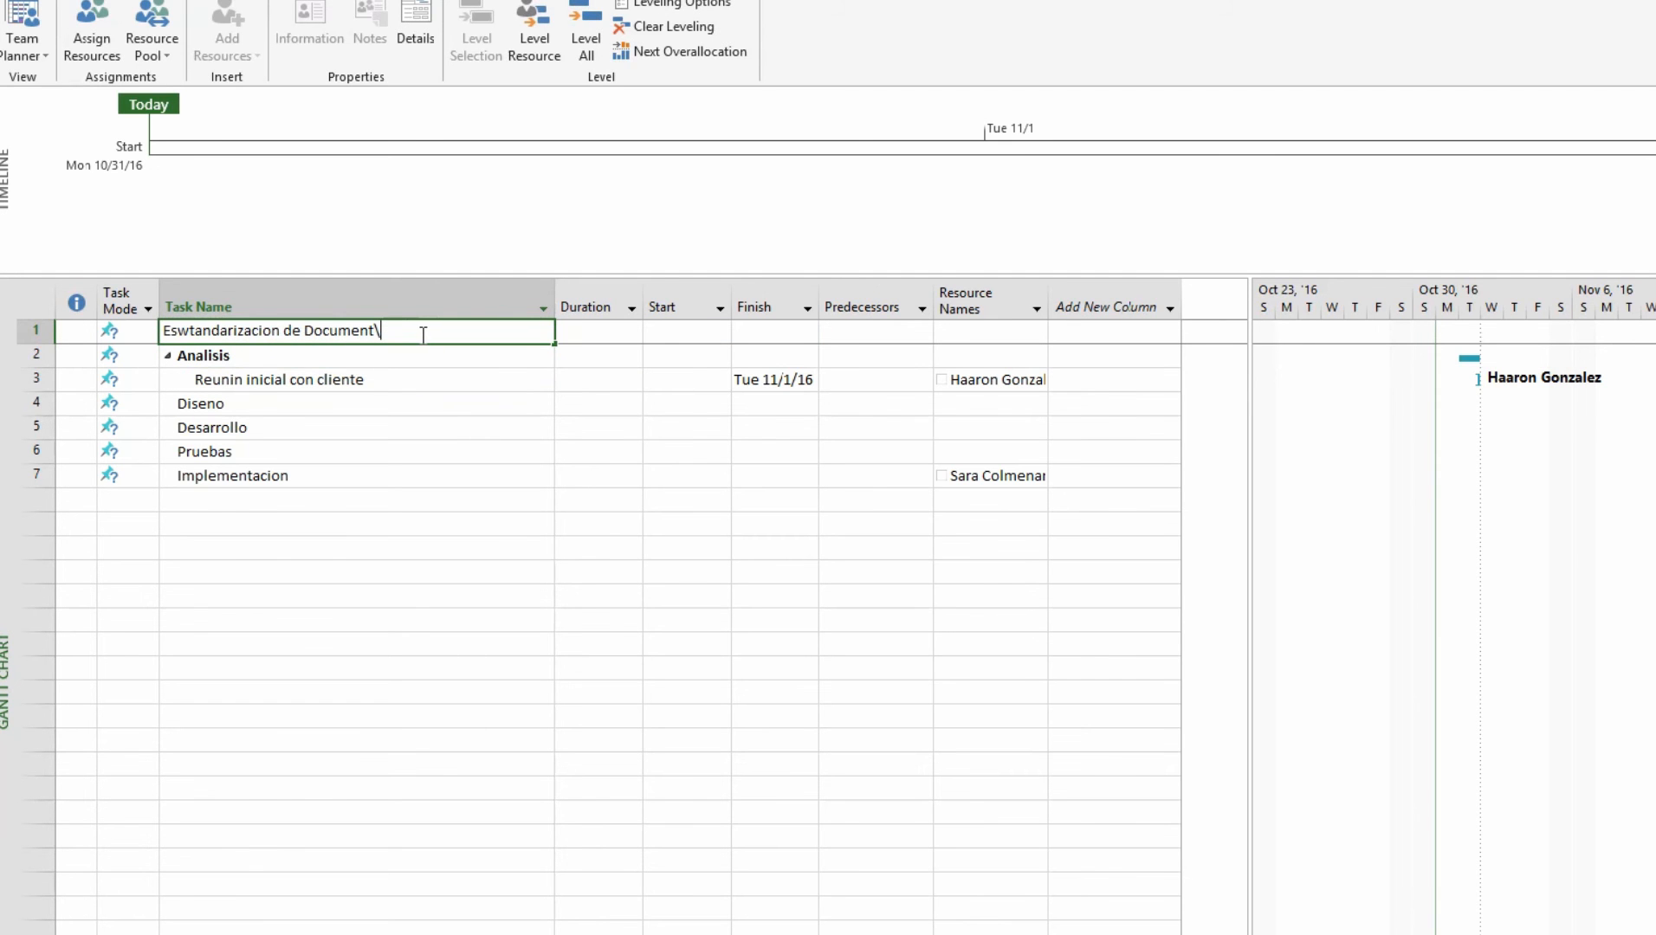
pyautogui.write('s')
pyautogui.press('Return')
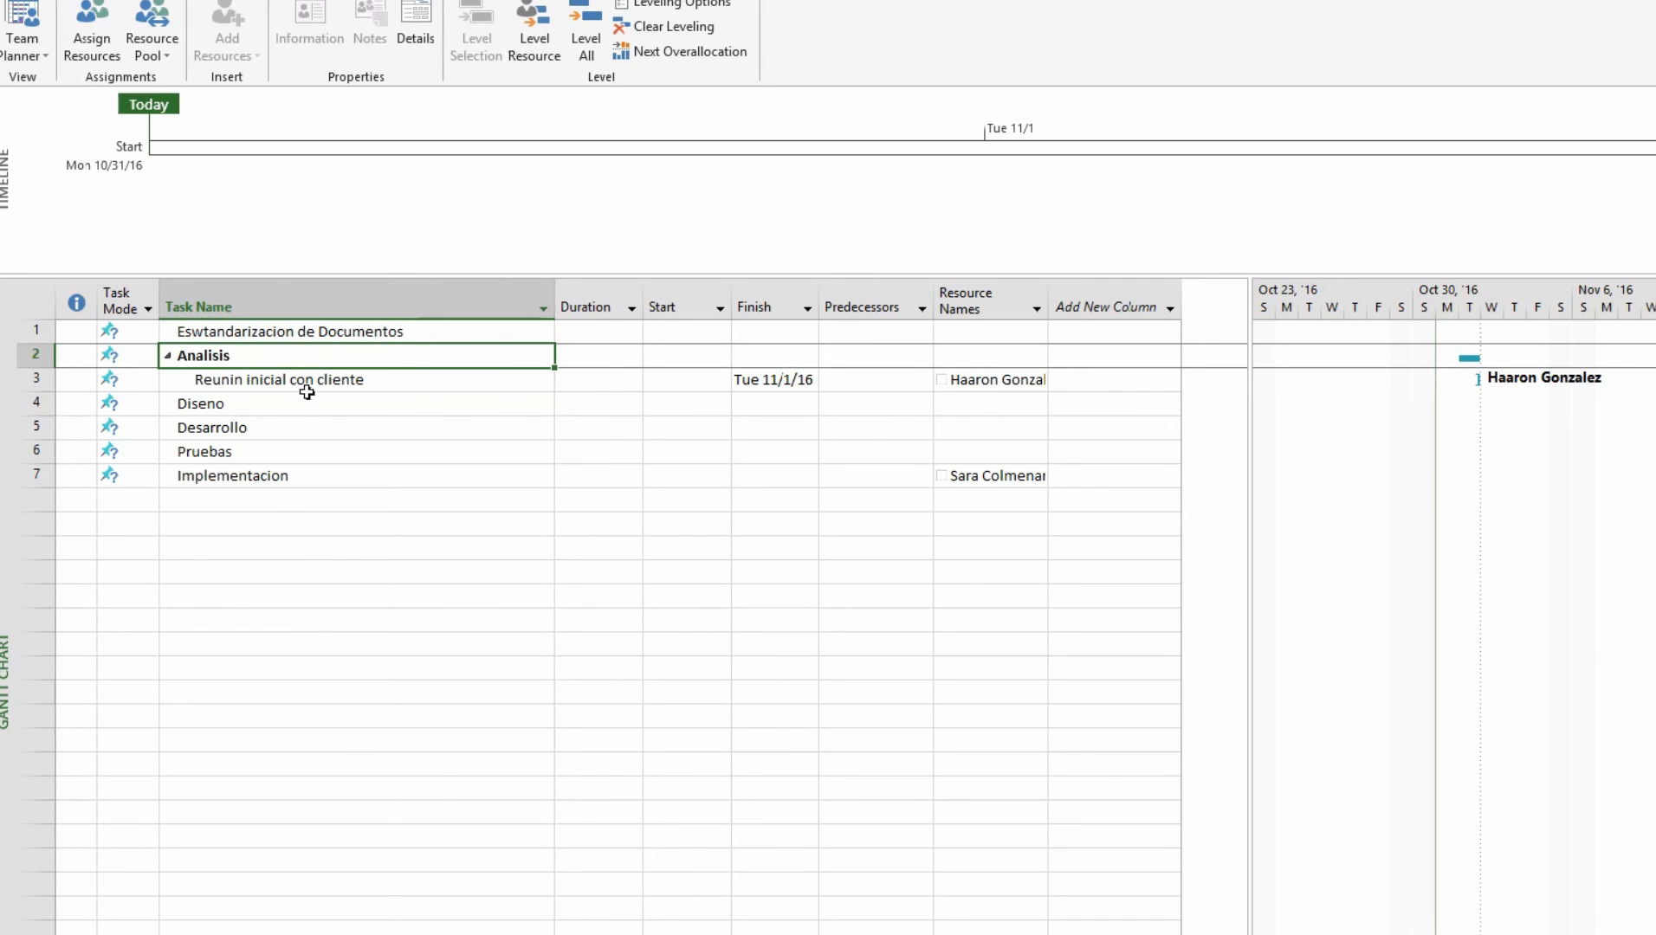
pyautogui.click(254, 332)
pyautogui.click(198, 332)
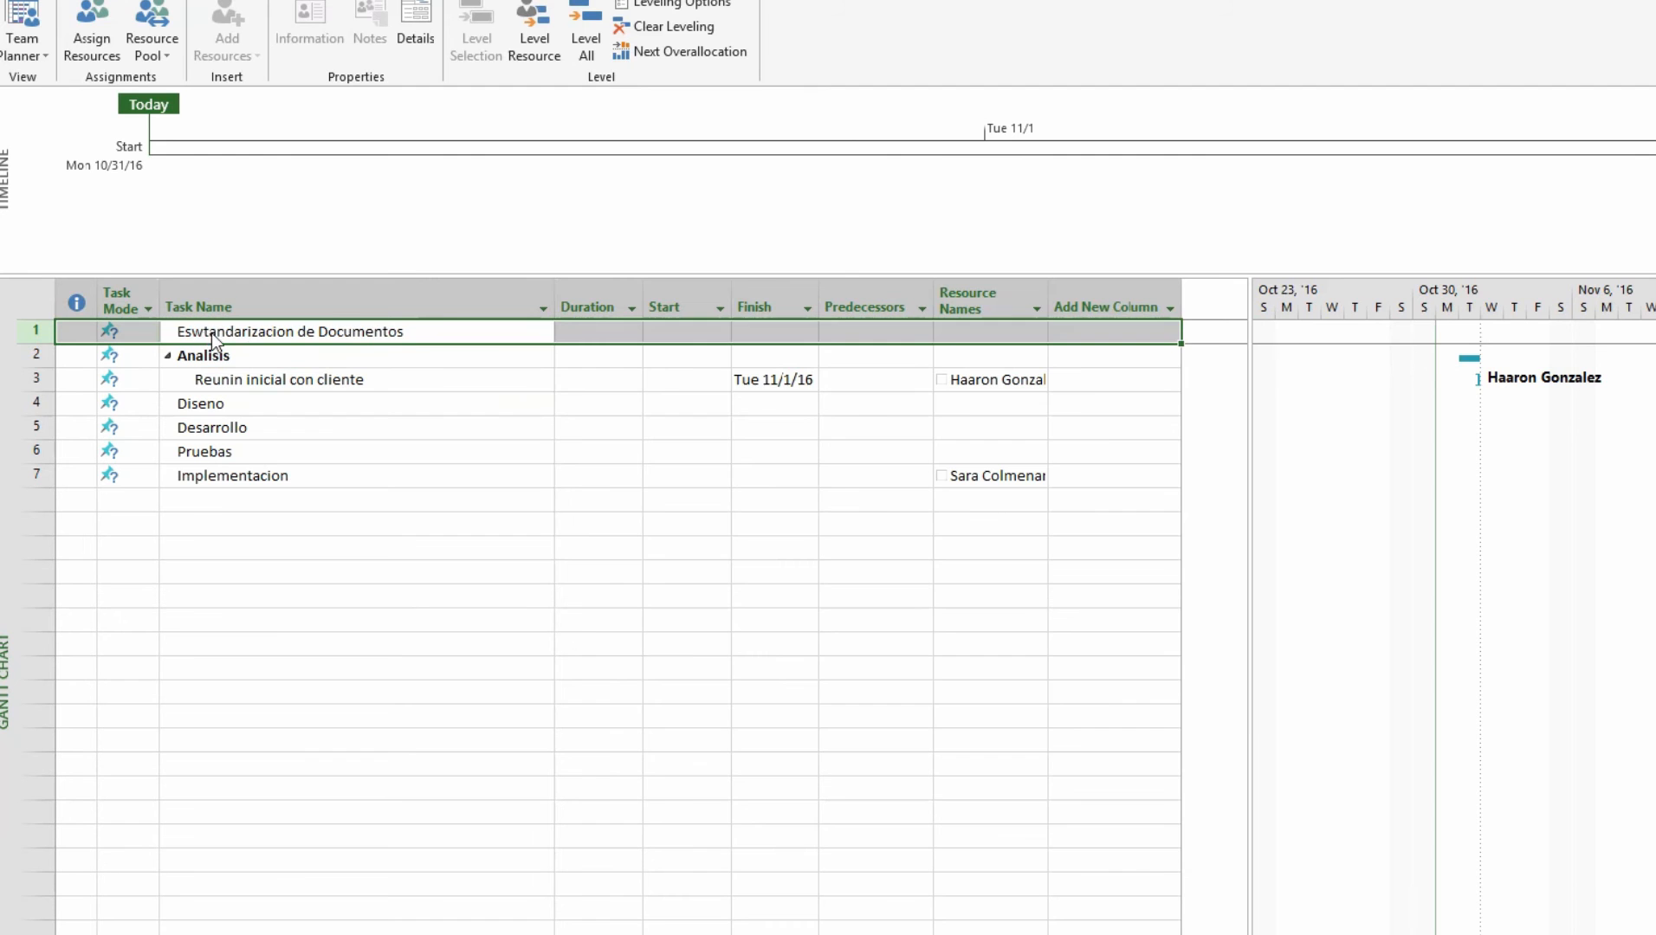
pyautogui.click(736, 386)
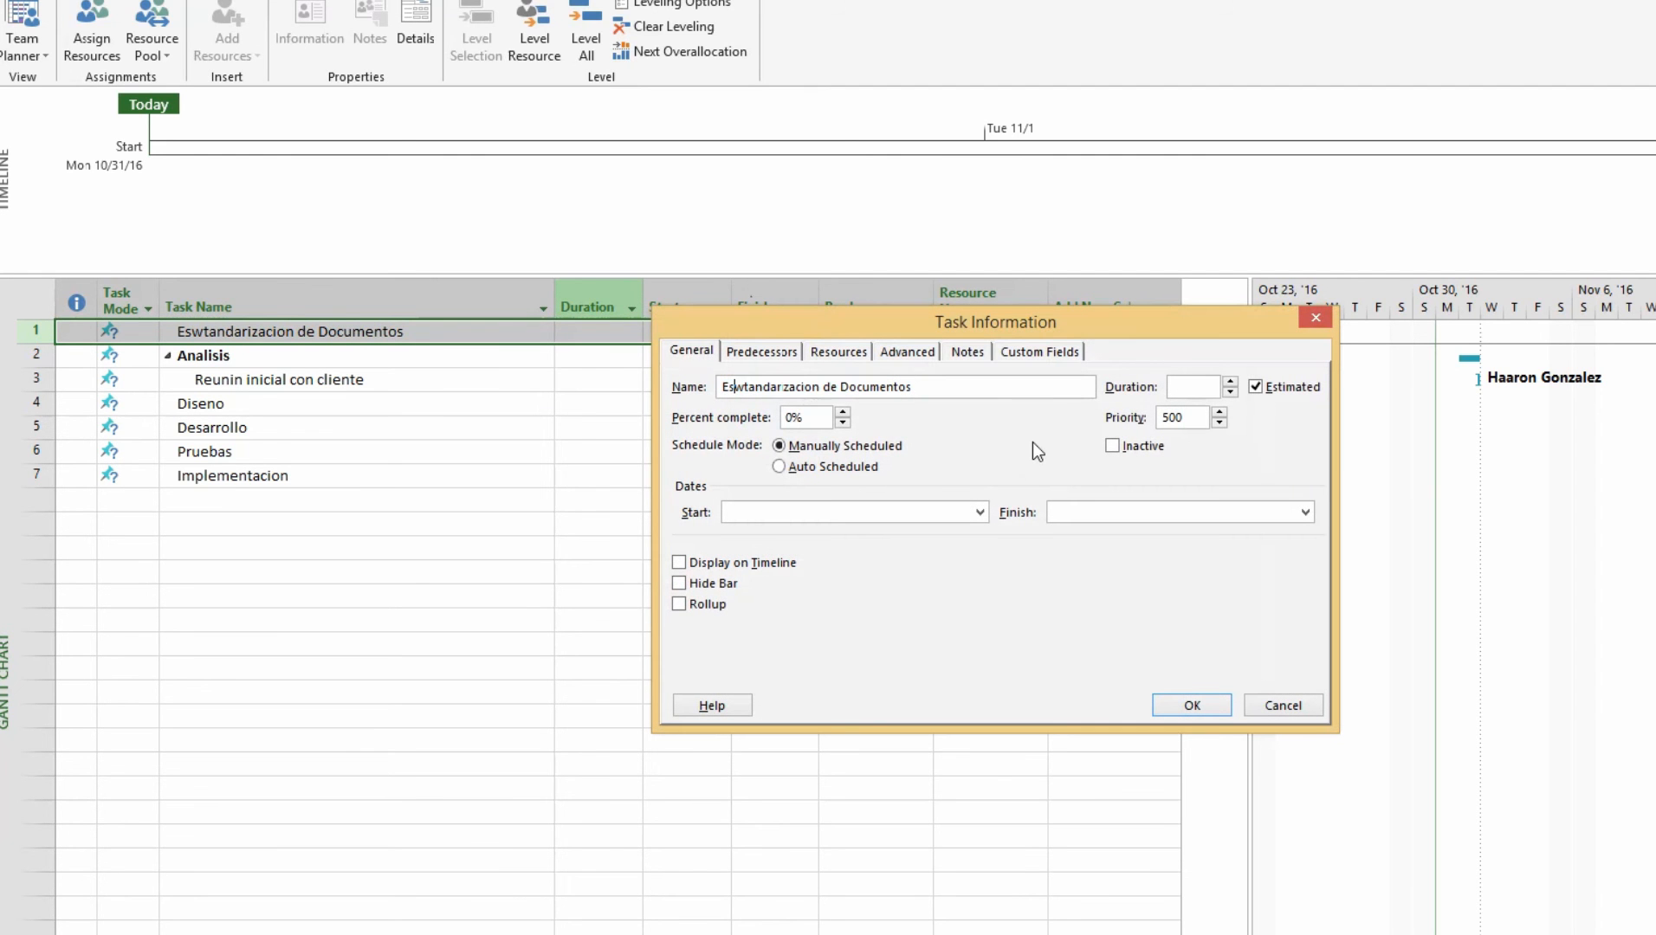
pyautogui.press('Delete')
pyautogui.press('Return')
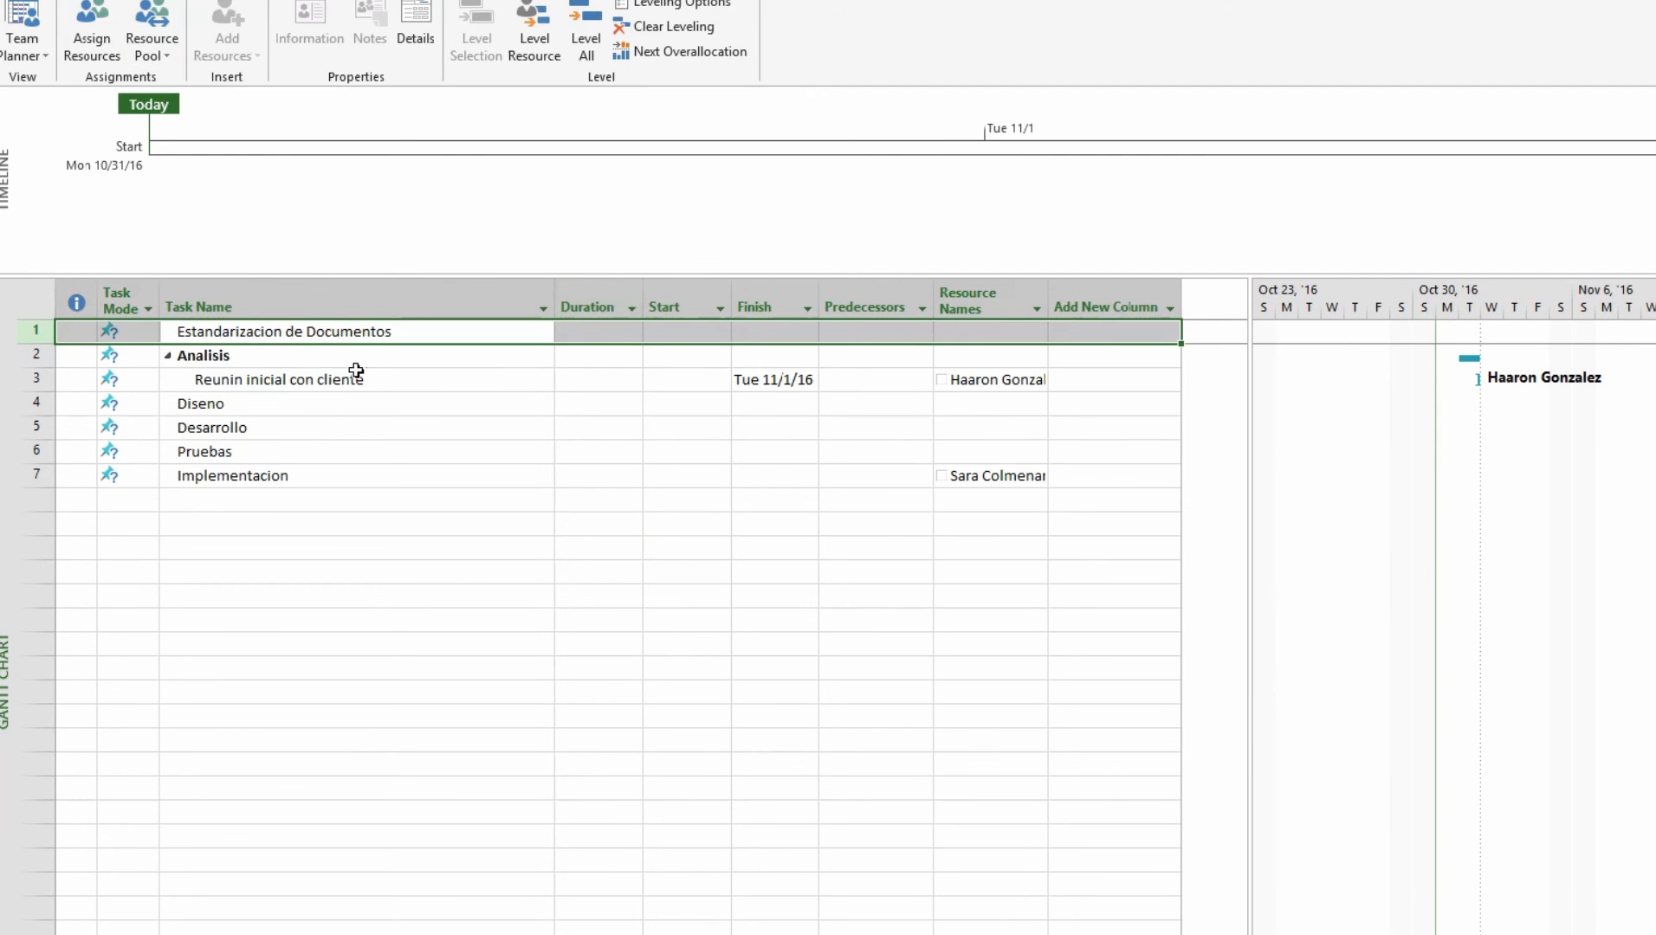
pyautogui.click(242, 358)
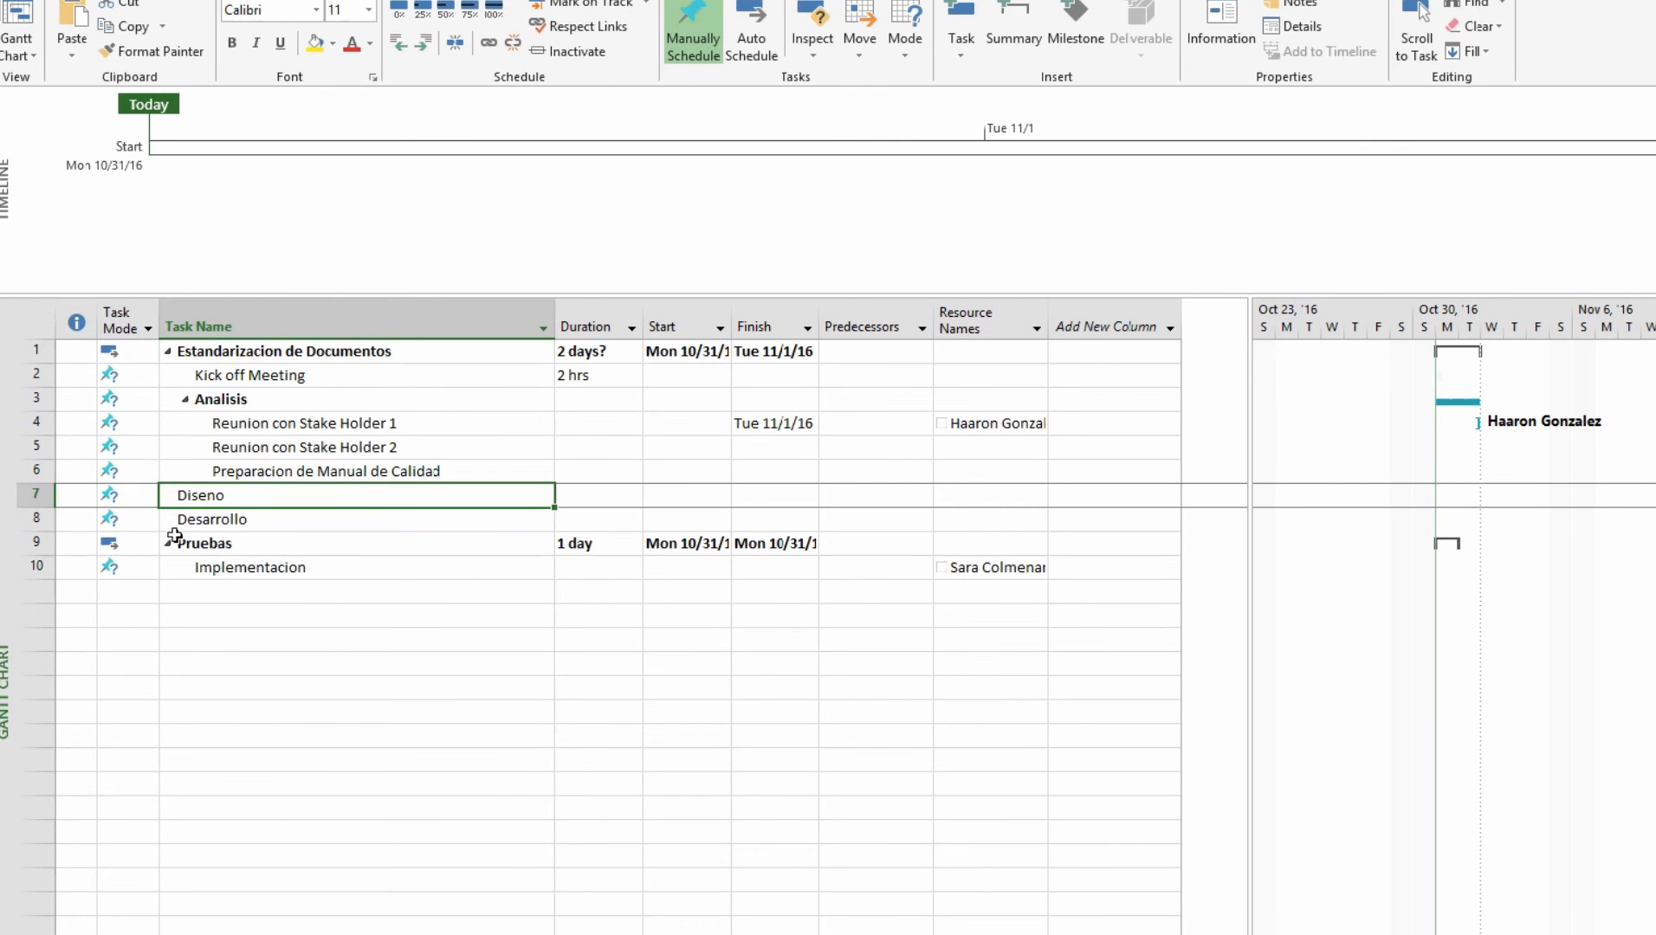
# Switch the Task Mode of all 21 tasks to Auto Scheduled
pyautogui.click(333, 468)
pyautogui.doubleClick(397, 468)
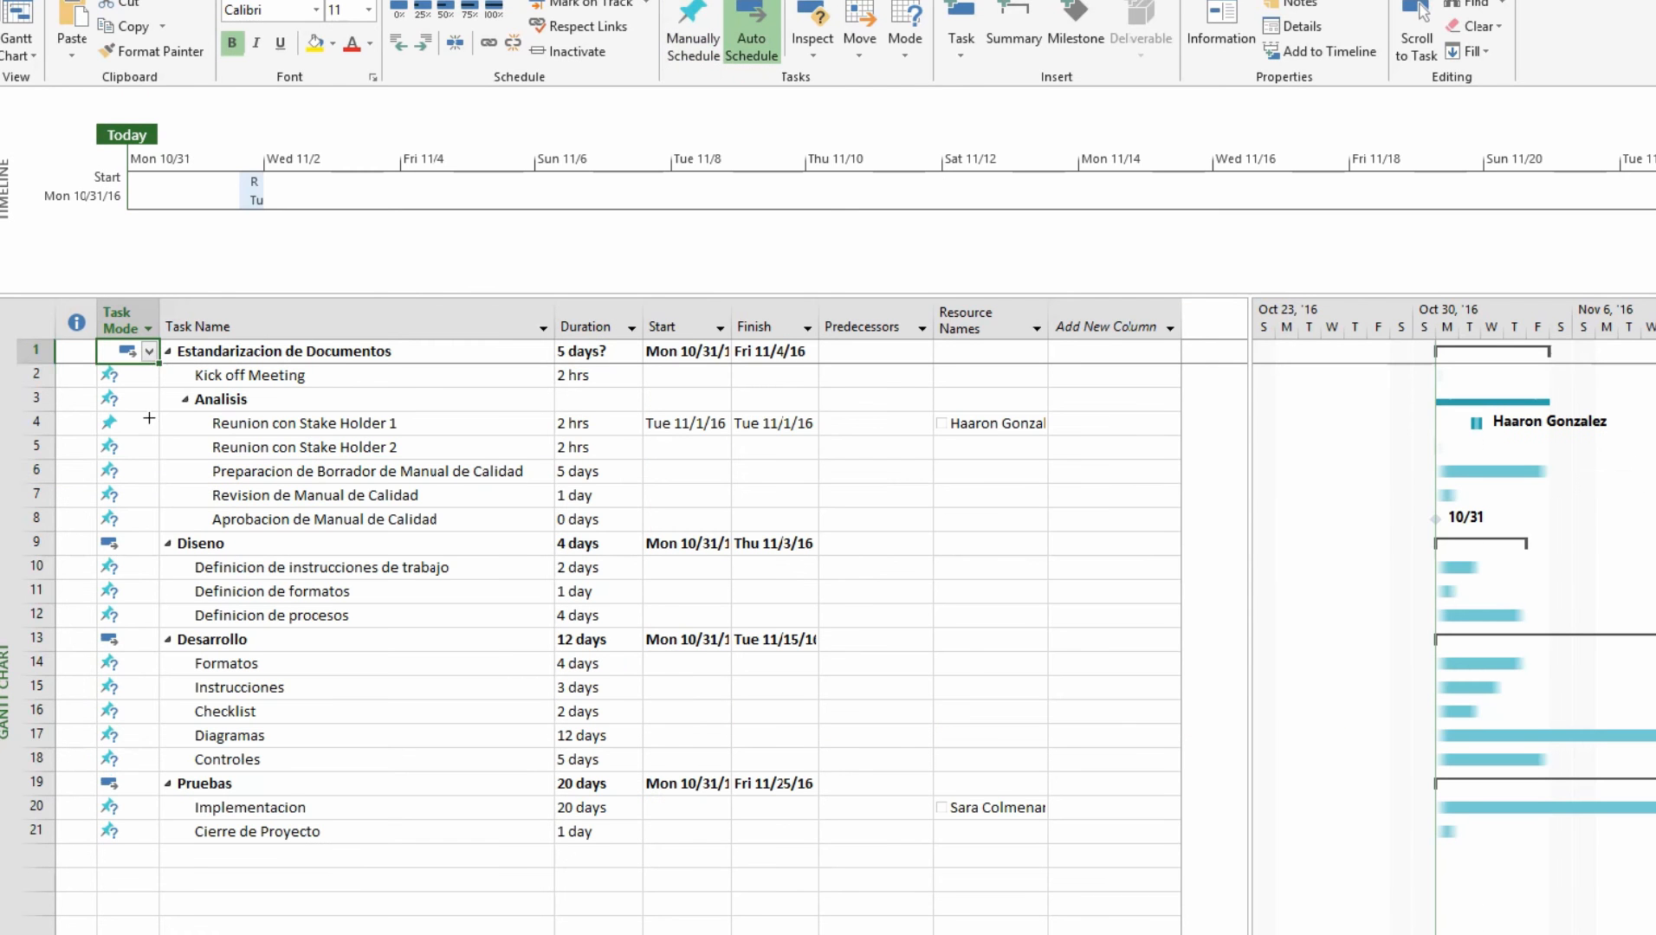
pyautogui.moveTo(128, 351); pyautogui.dragTo(115, 844)
pyautogui.hotkey('ctrl', 'd')
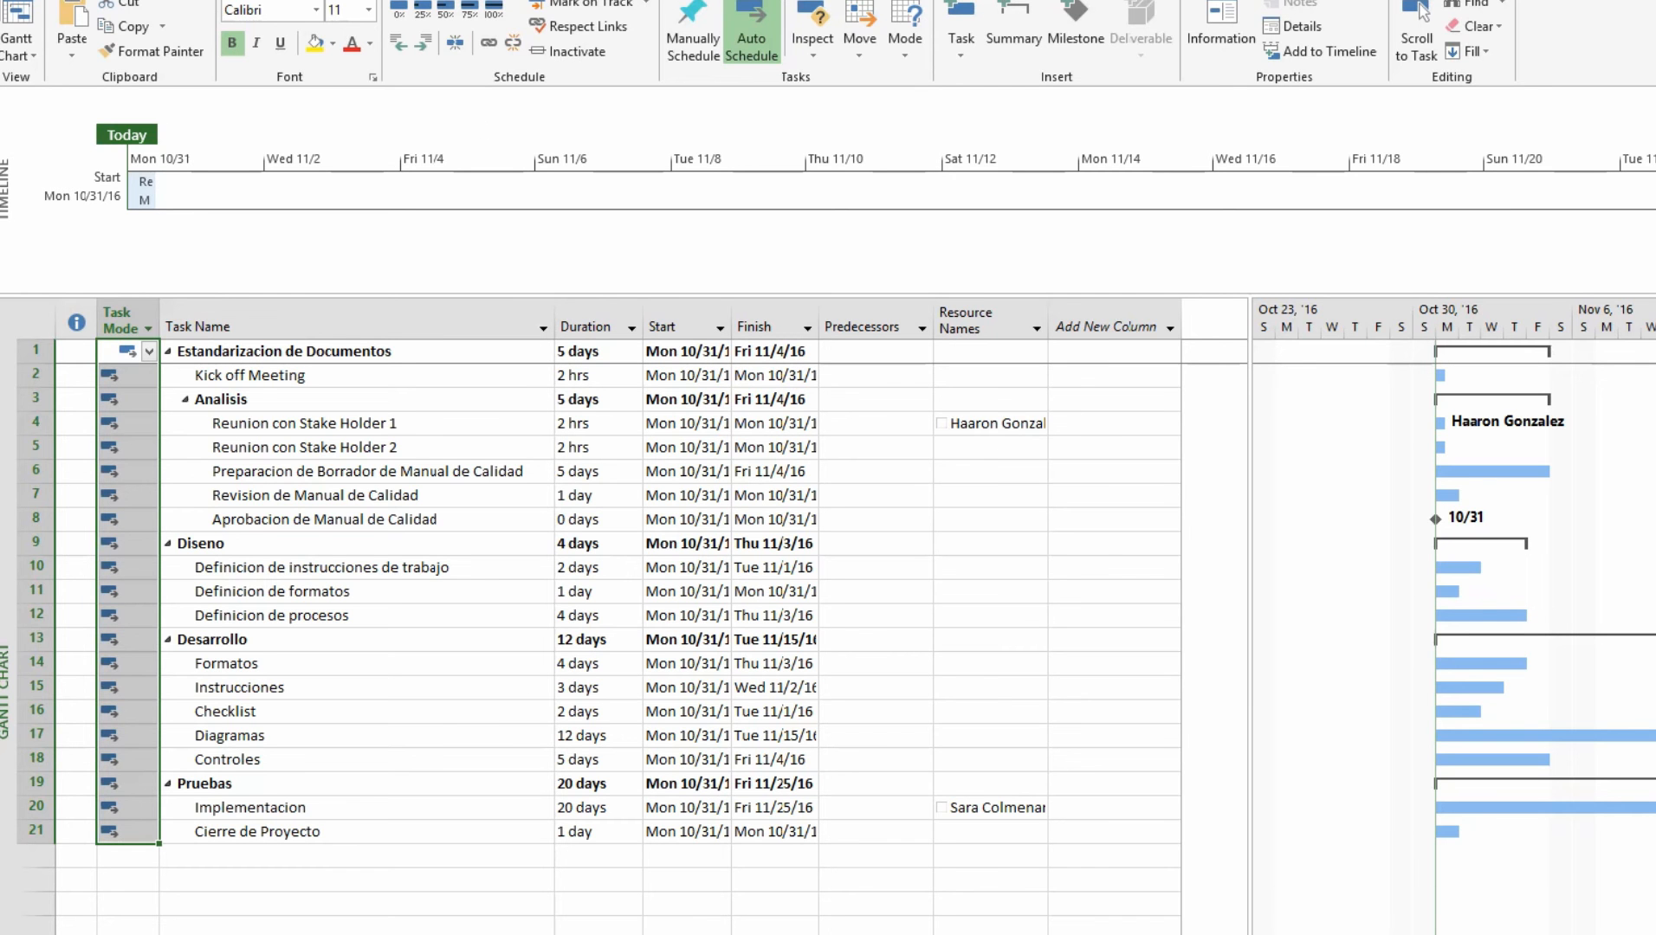
pyautogui.click(332, 32)
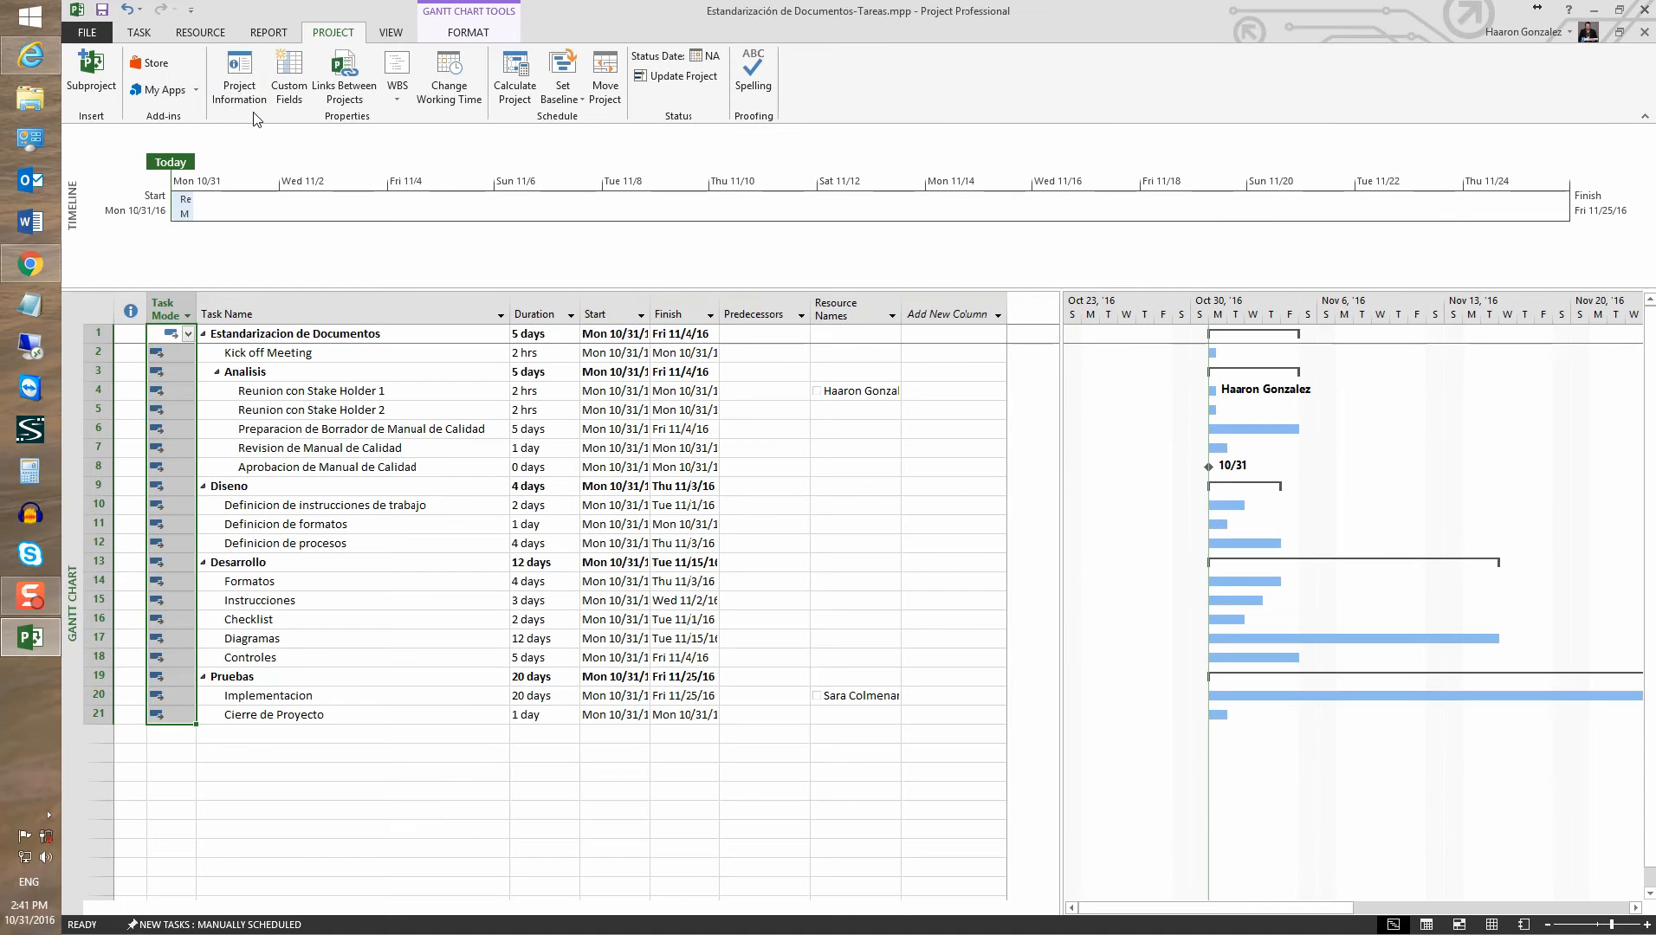
# Set the project start date to Mon 11/7/16 in Project Information, leaving working time unchanged
pyautogui.click(234, 97)
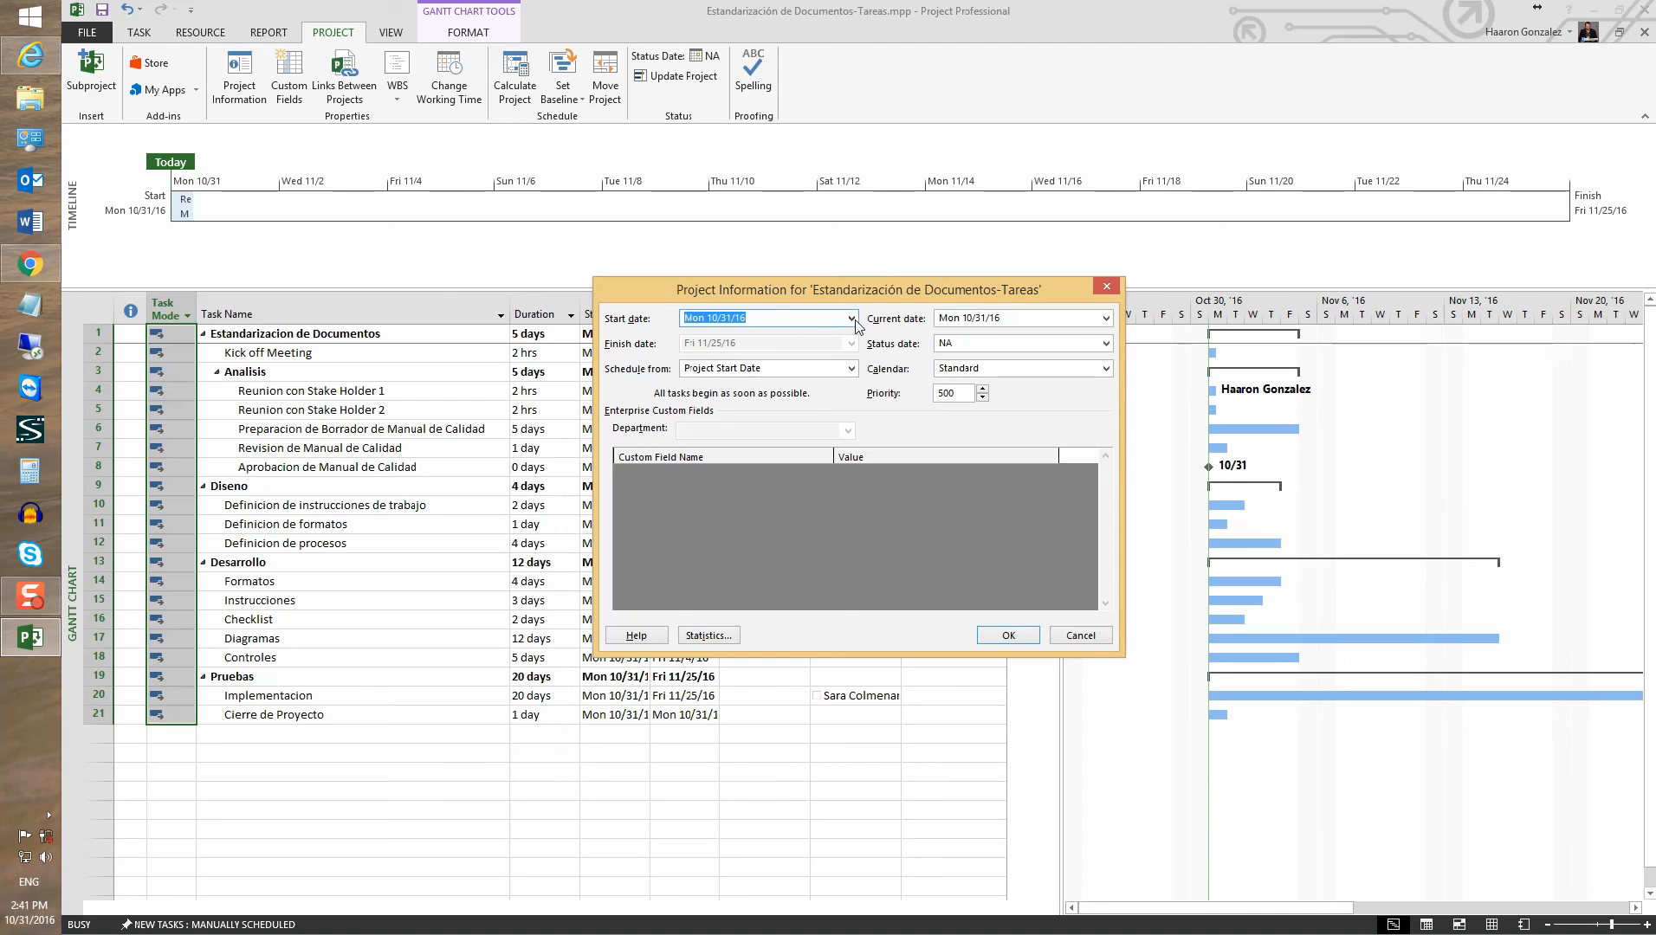
pyautogui.click(852, 319)
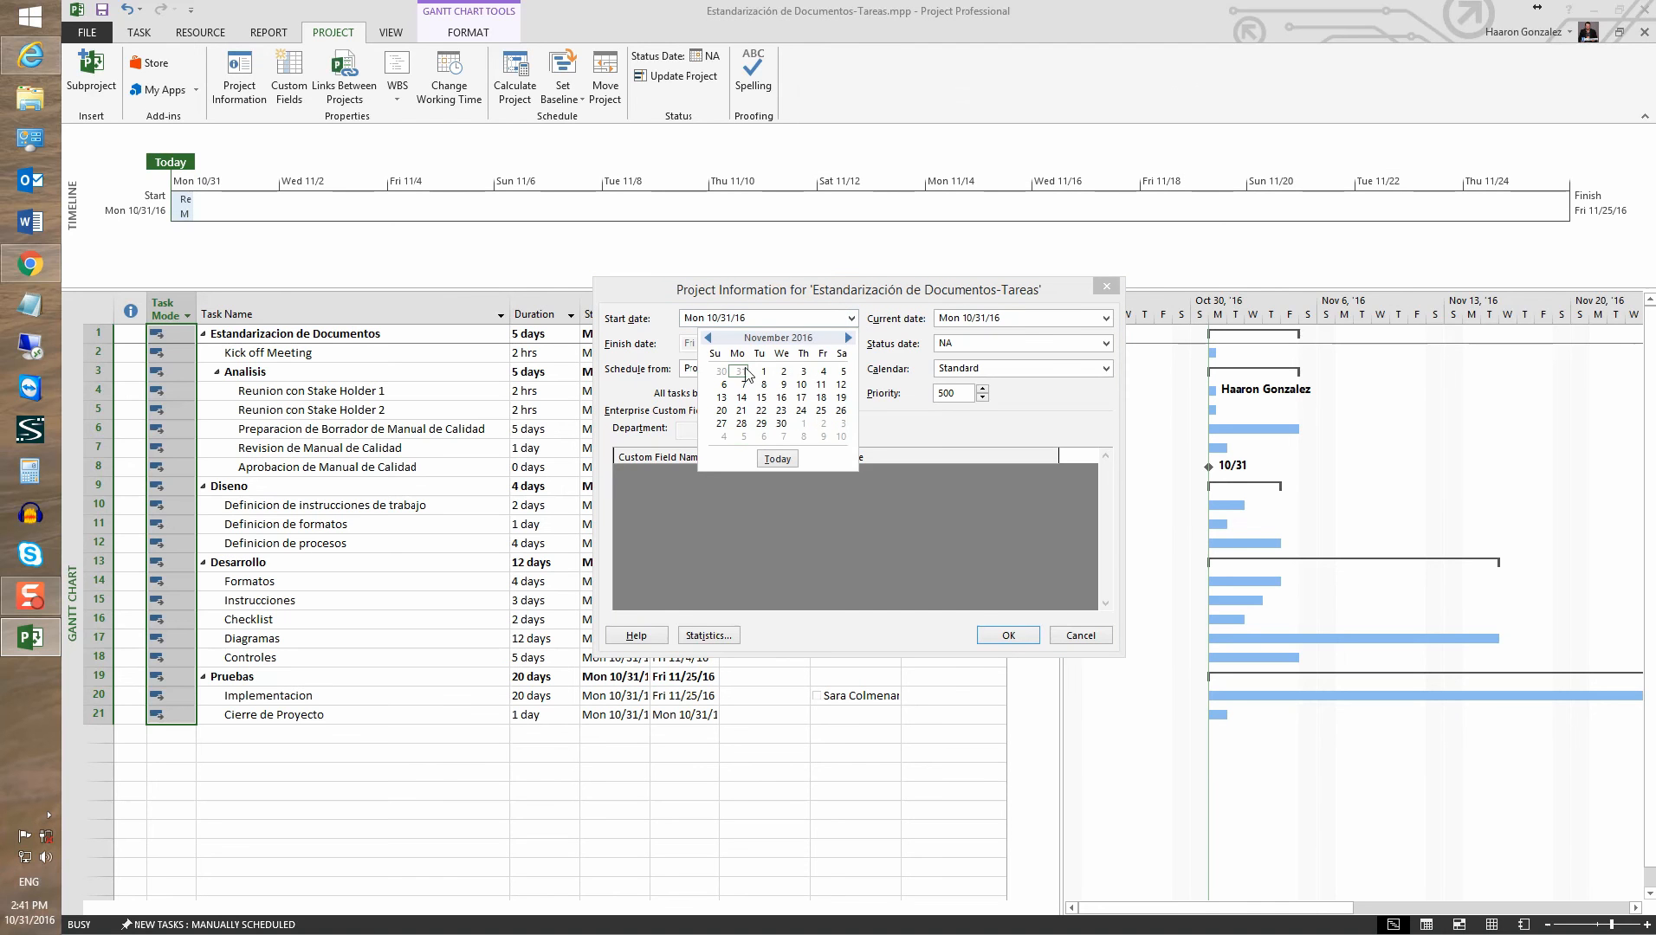
pyautogui.click(743, 385)
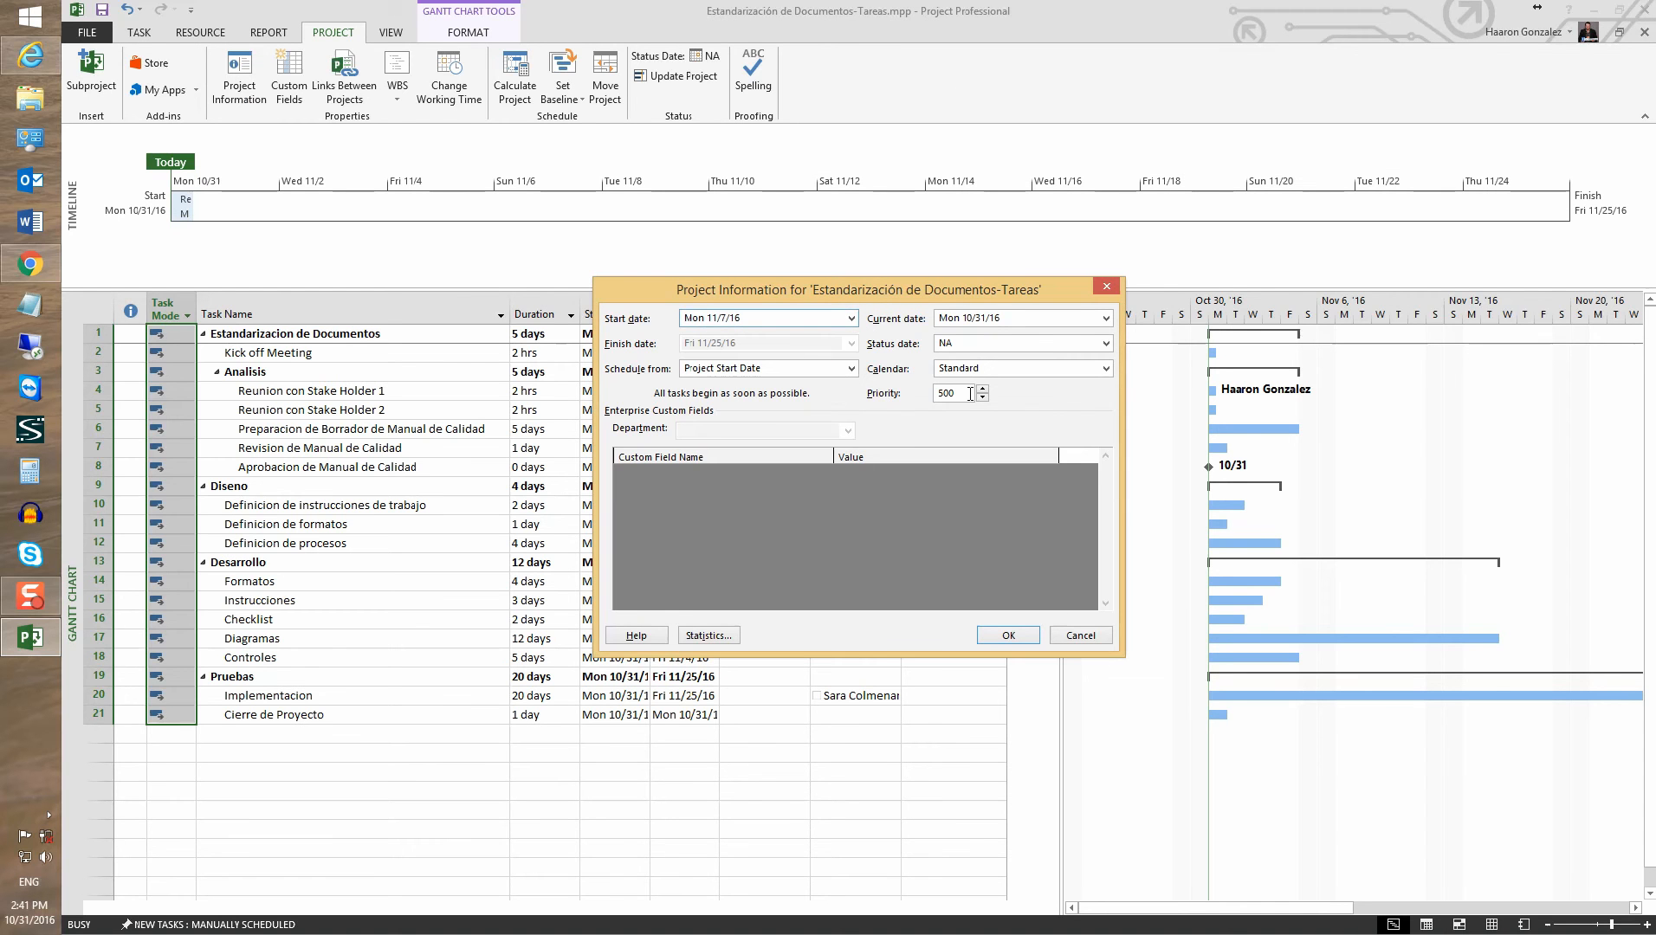
pyautogui.click(1006, 637)
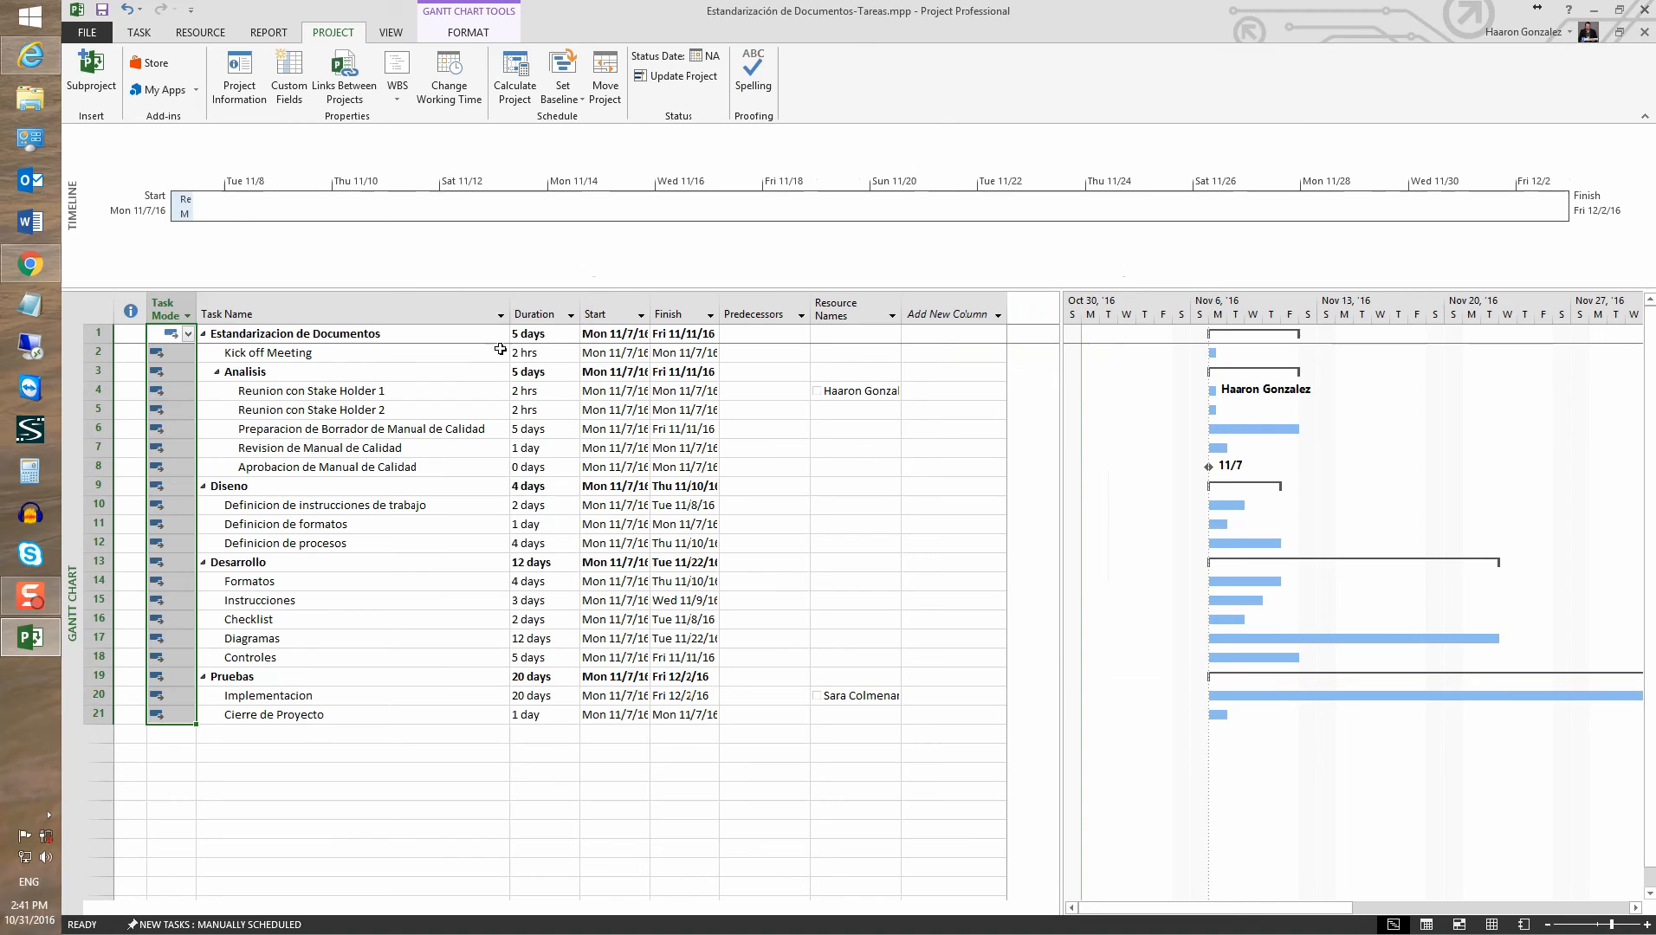
pyautogui.click(451, 93)
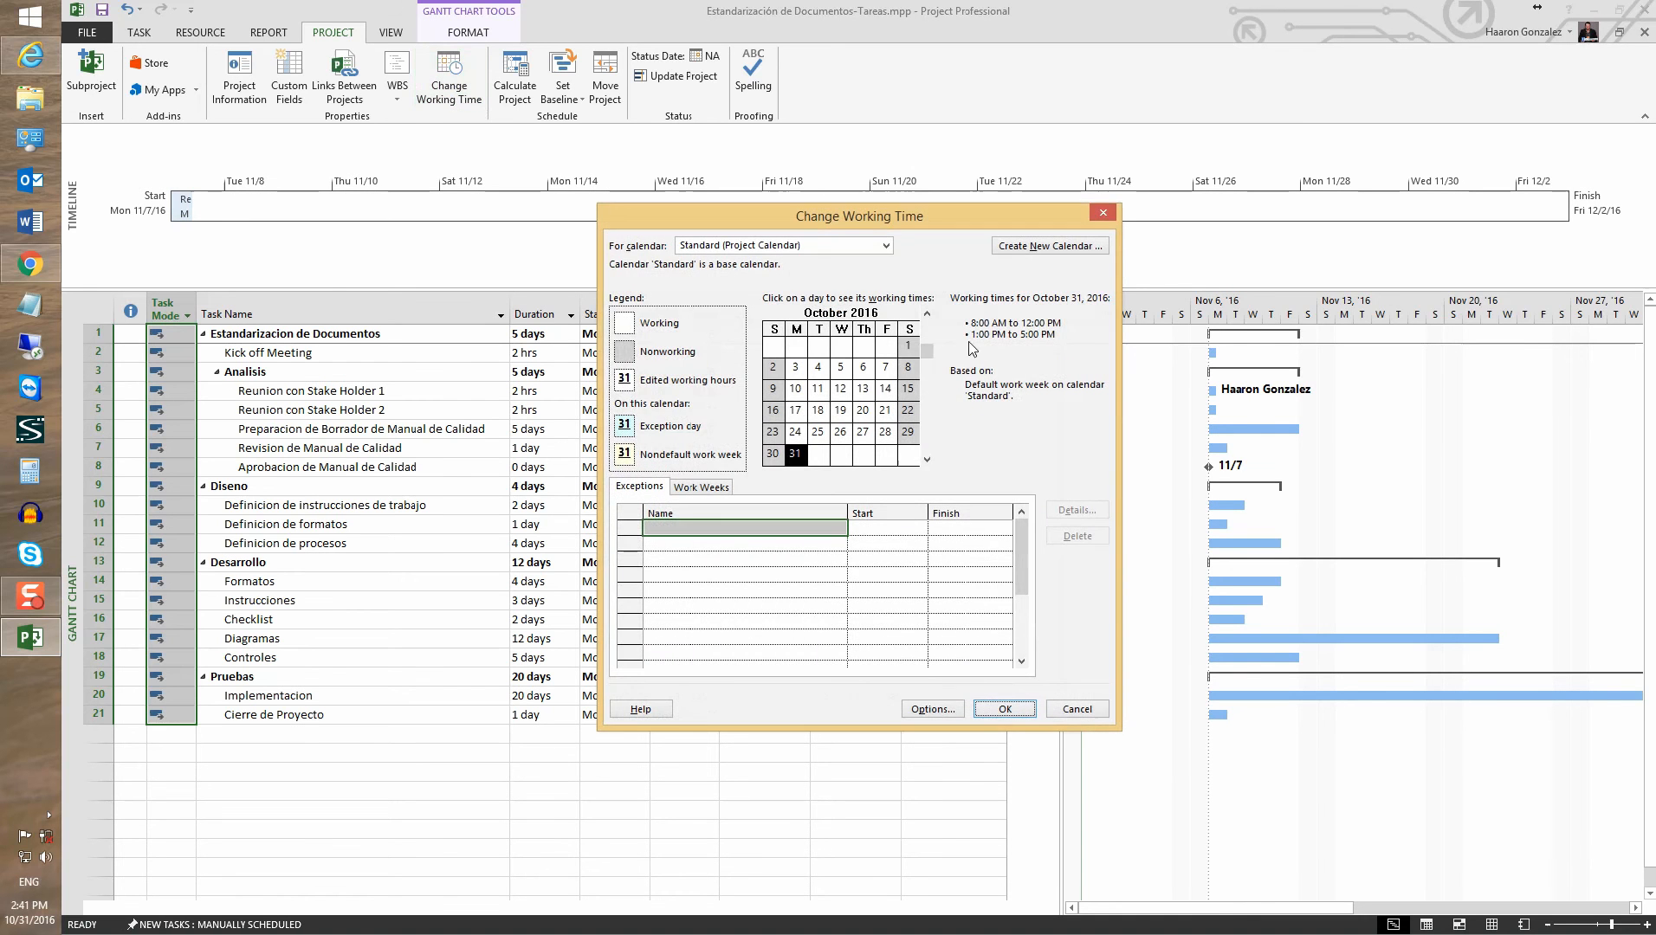
pyautogui.click(1072, 712)
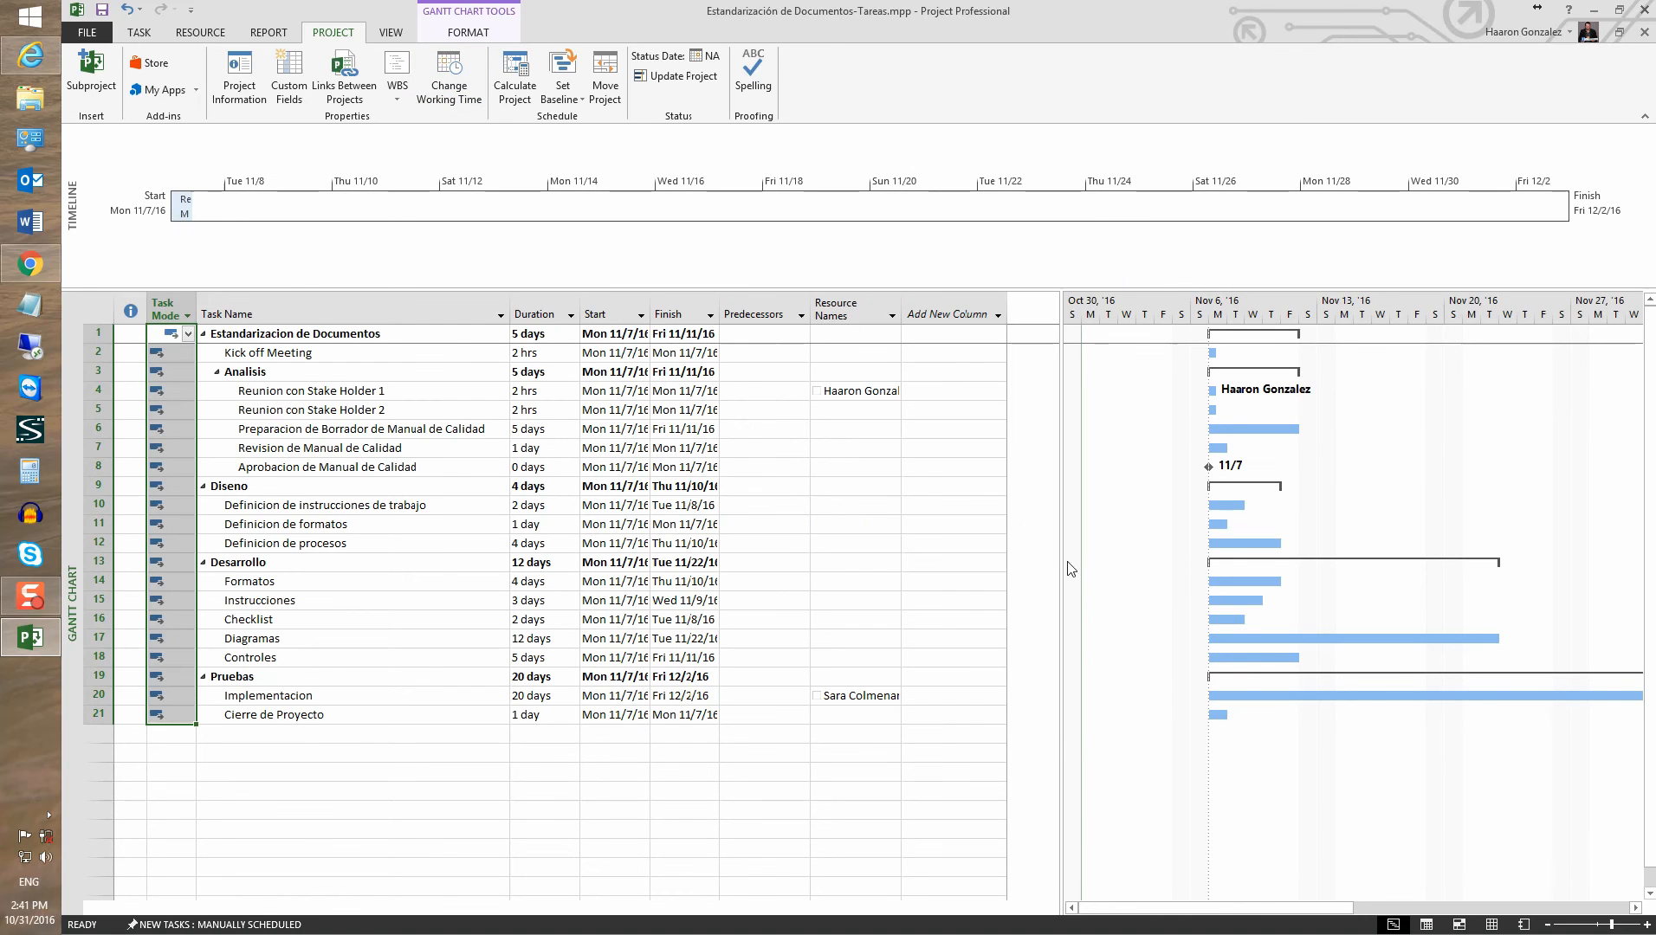
# Assign both team members as resources on Kick off Meeting
pyautogui.moveTo(1216, 546); pyautogui.dragTo(1216, 546)
pyautogui.click(333, 354)
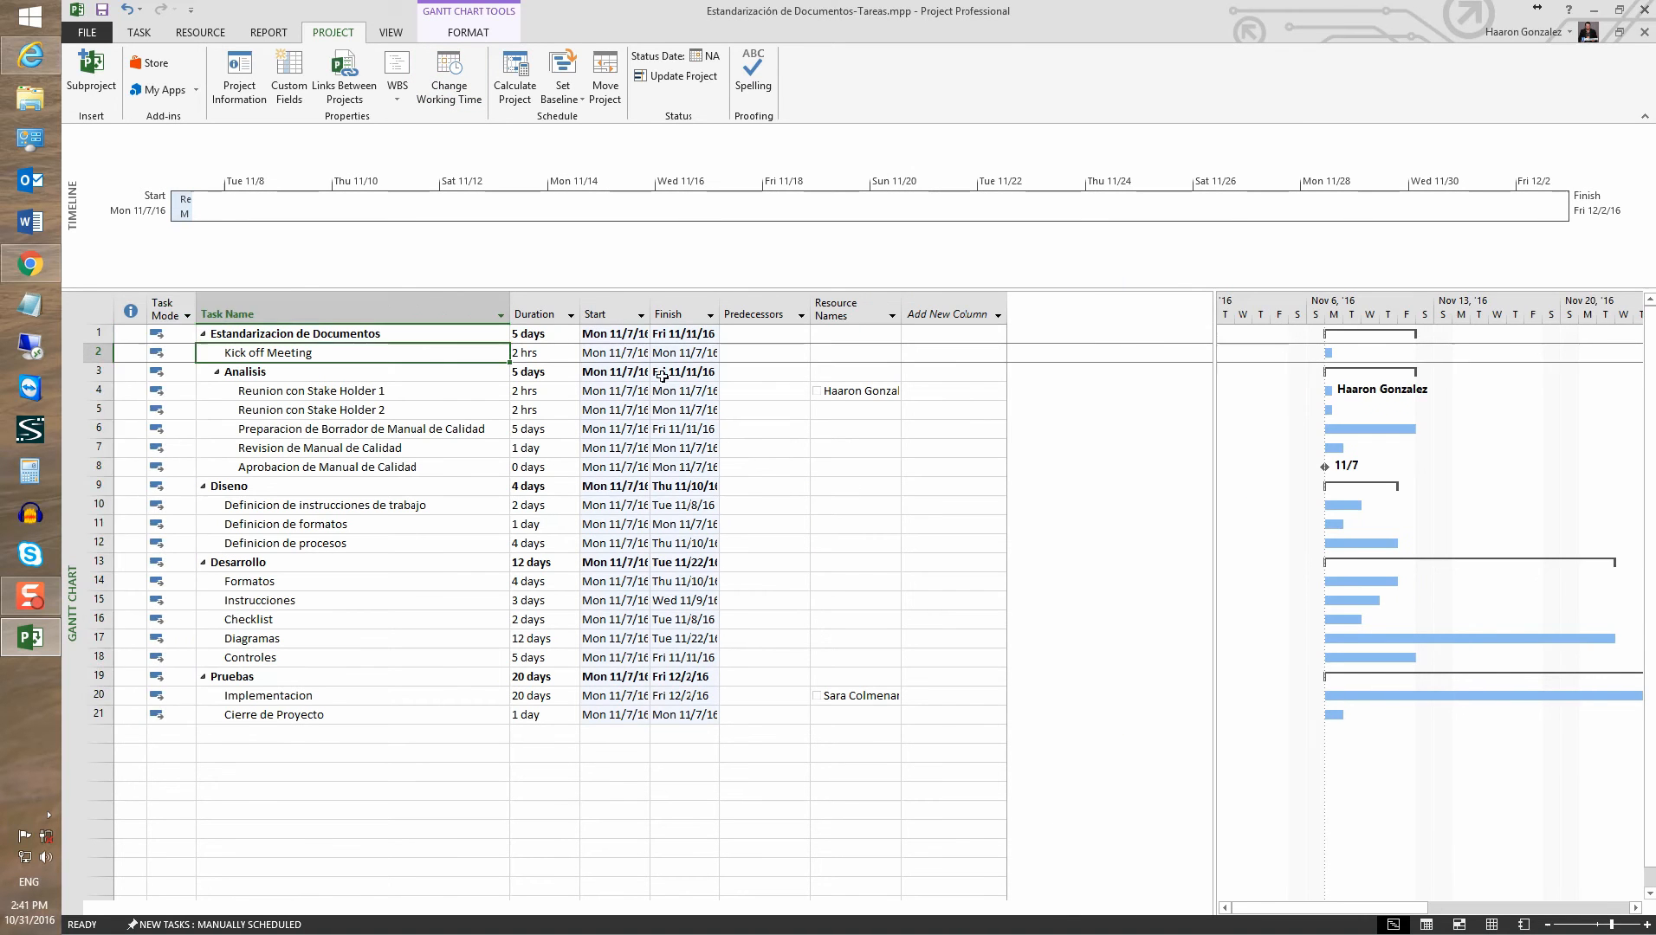
pyautogui.click(881, 351)
pyautogui.click(892, 352)
pyautogui.click(837, 371)
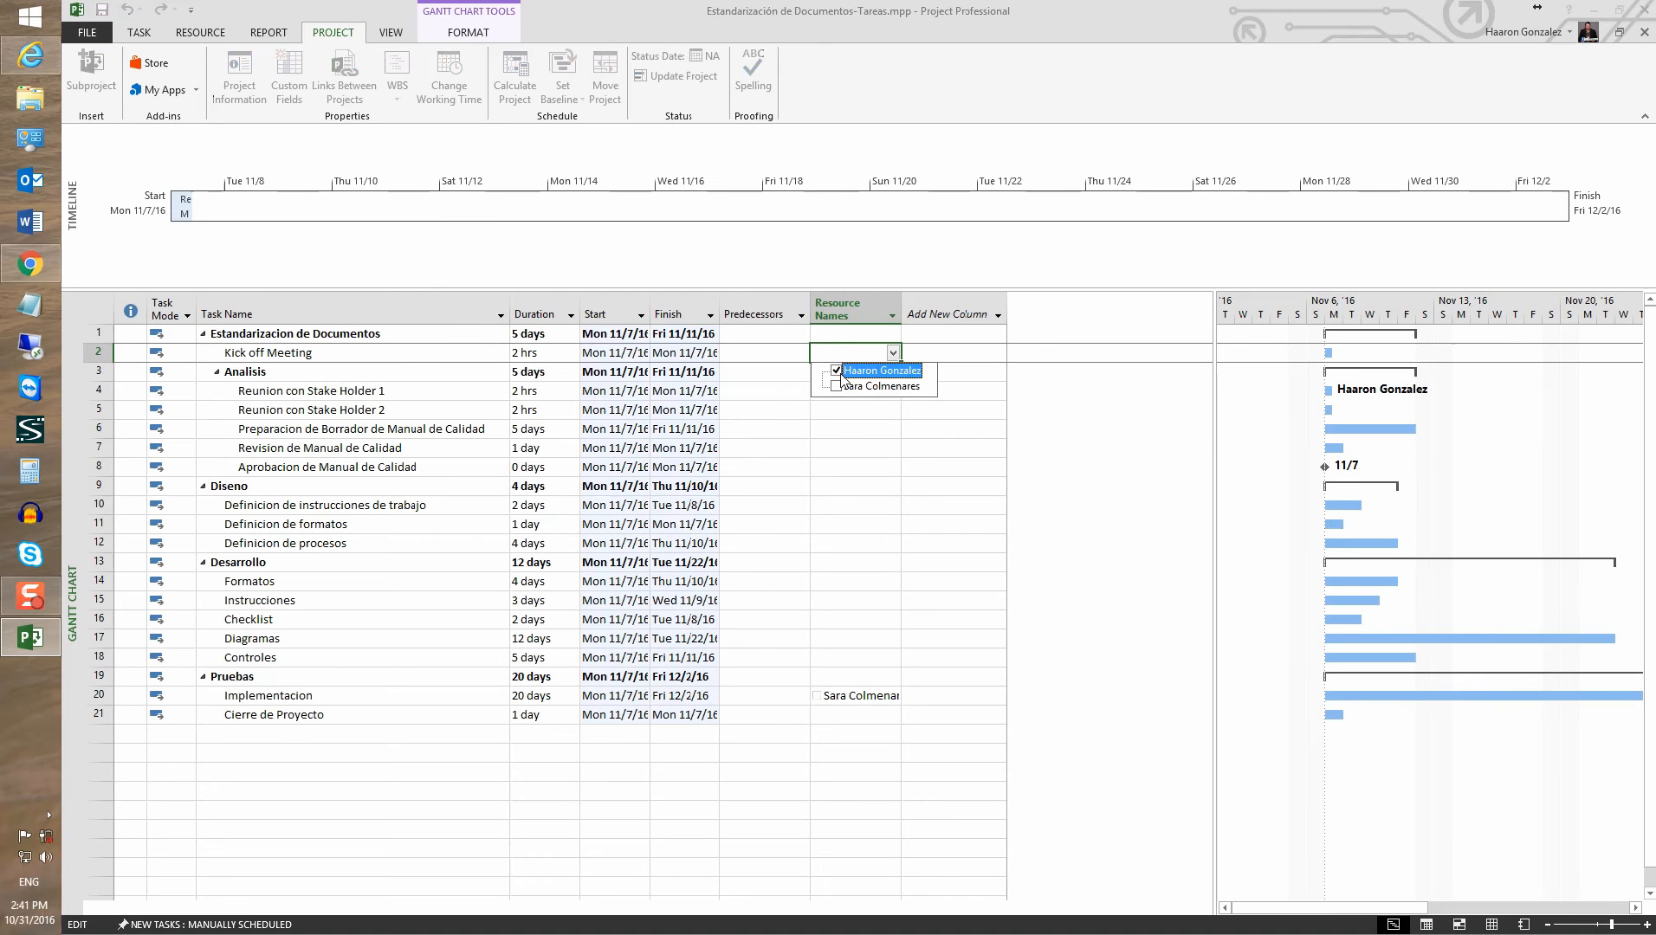
pyautogui.click(836, 387)
pyautogui.press('Return')
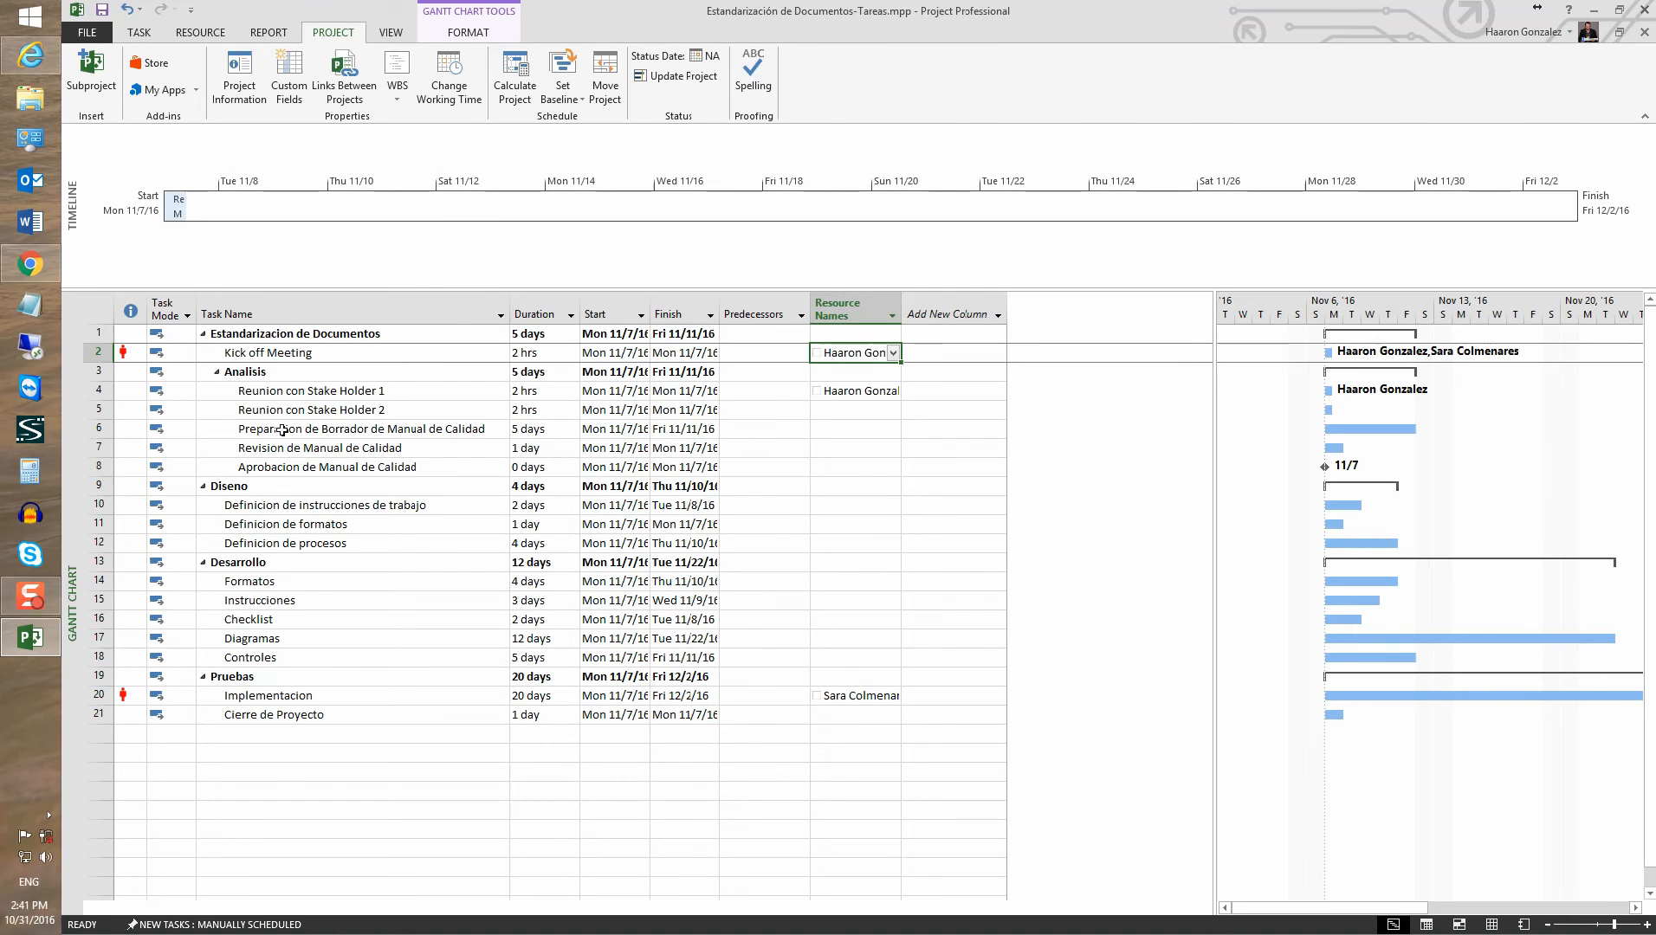
# Assign both team members to Cierre de Proyecto and widen the Resource Names column
pyautogui.click(859, 714)
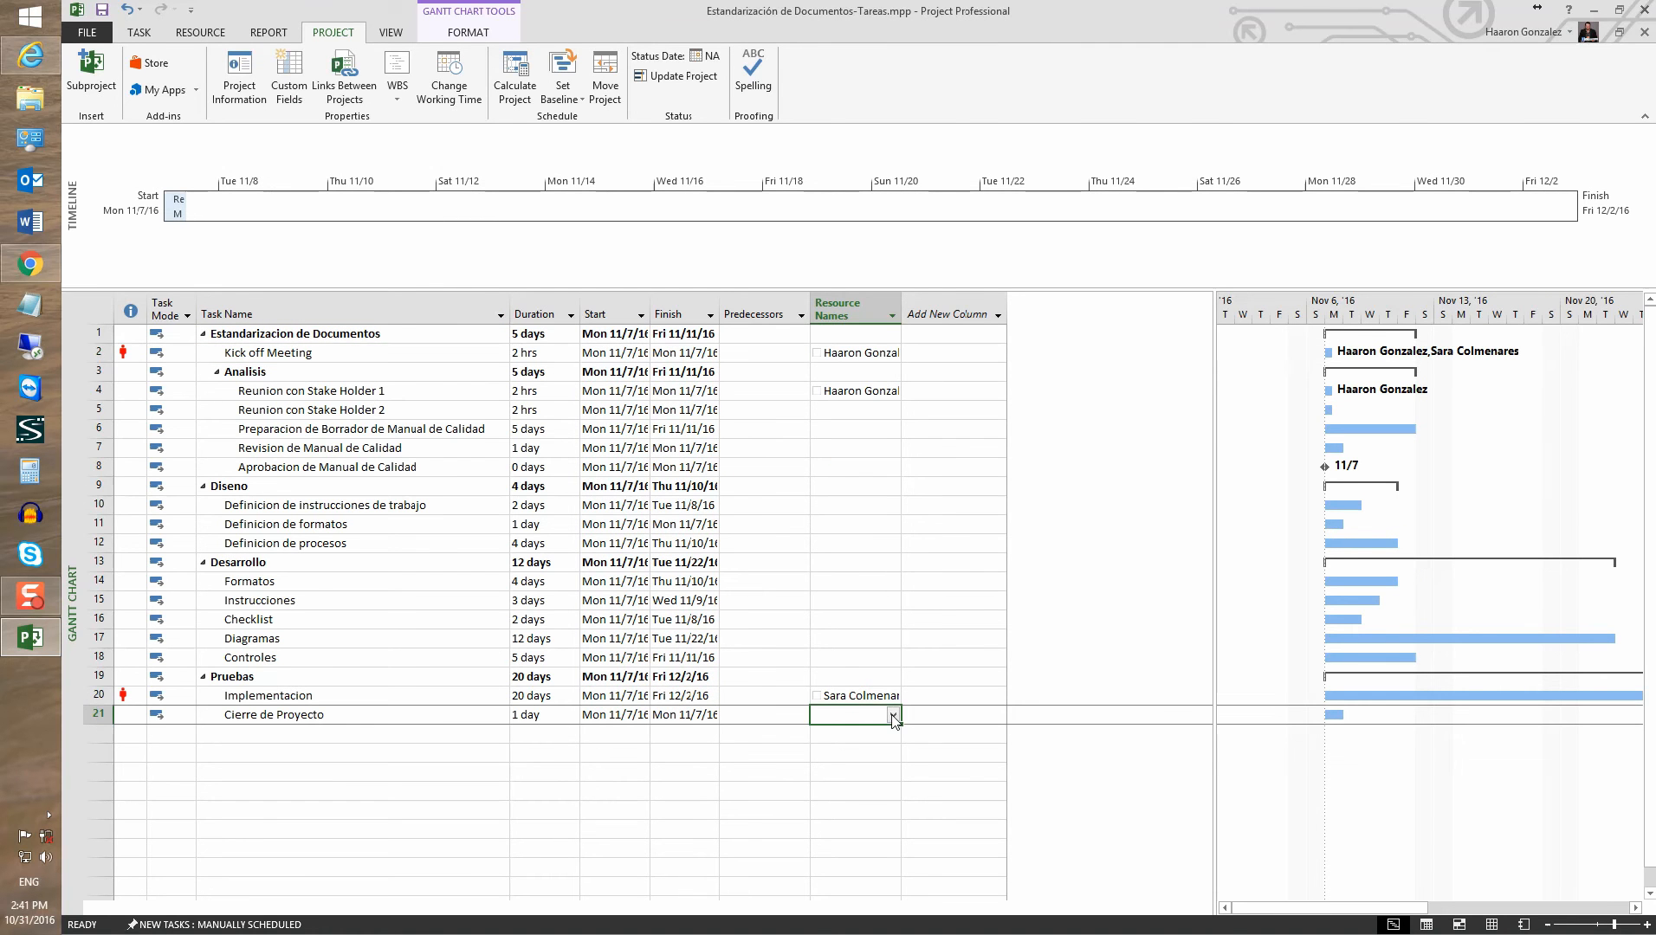
pyautogui.click(893, 716)
pyautogui.click(837, 733)
pyautogui.click(837, 748)
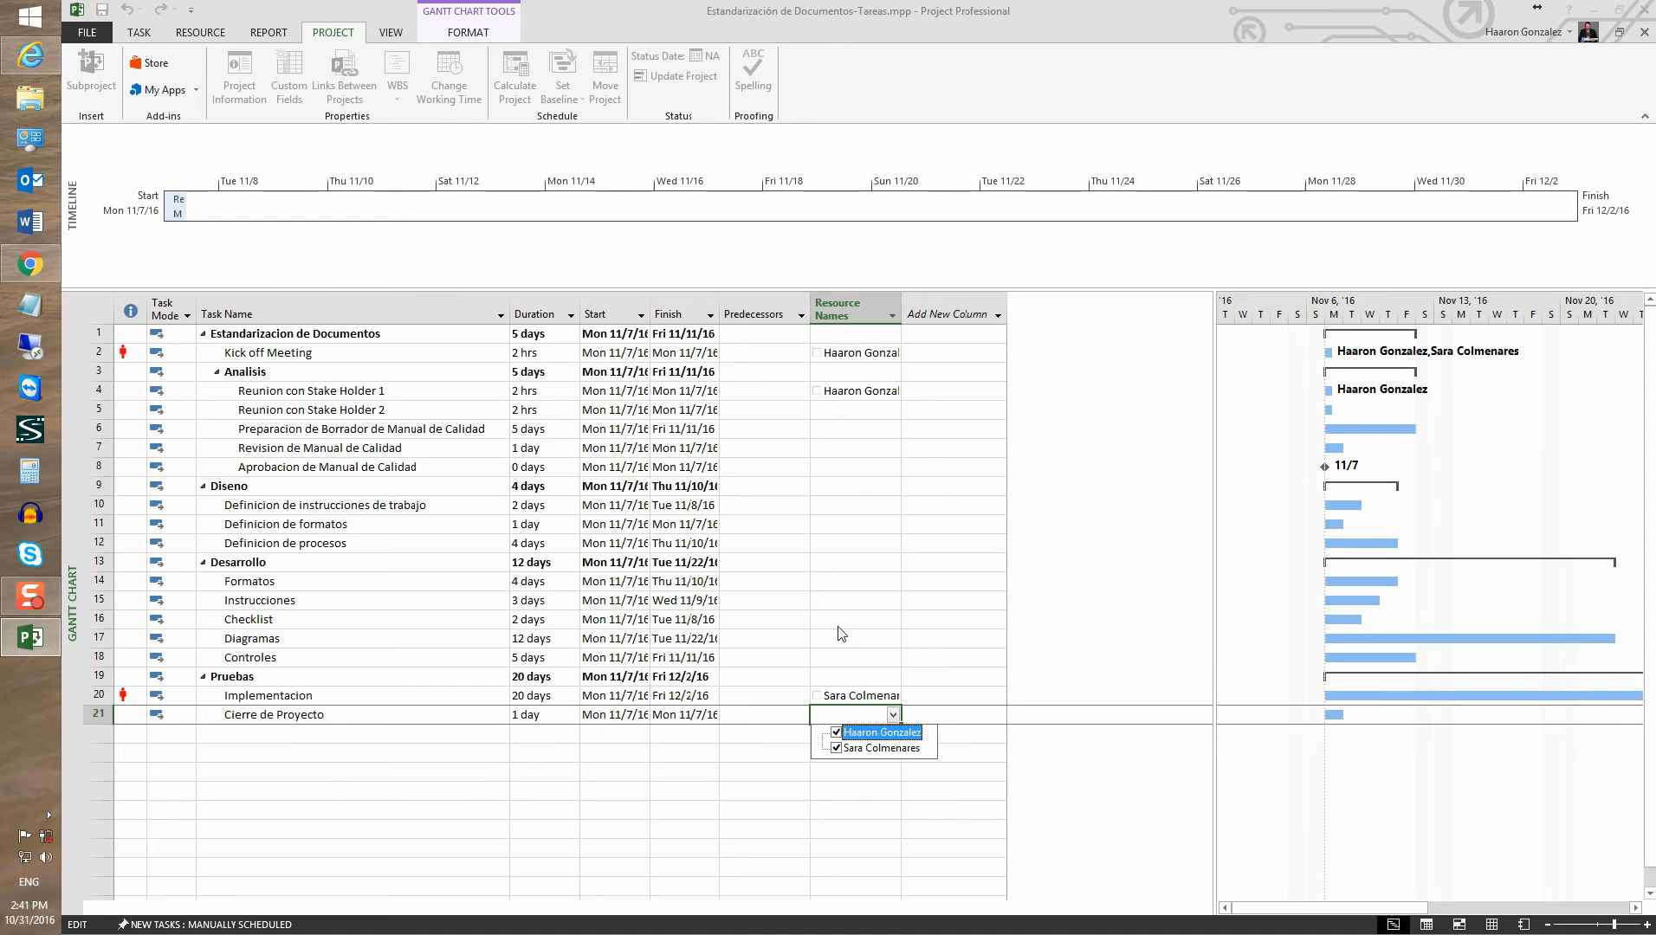
pyautogui.press('Return')
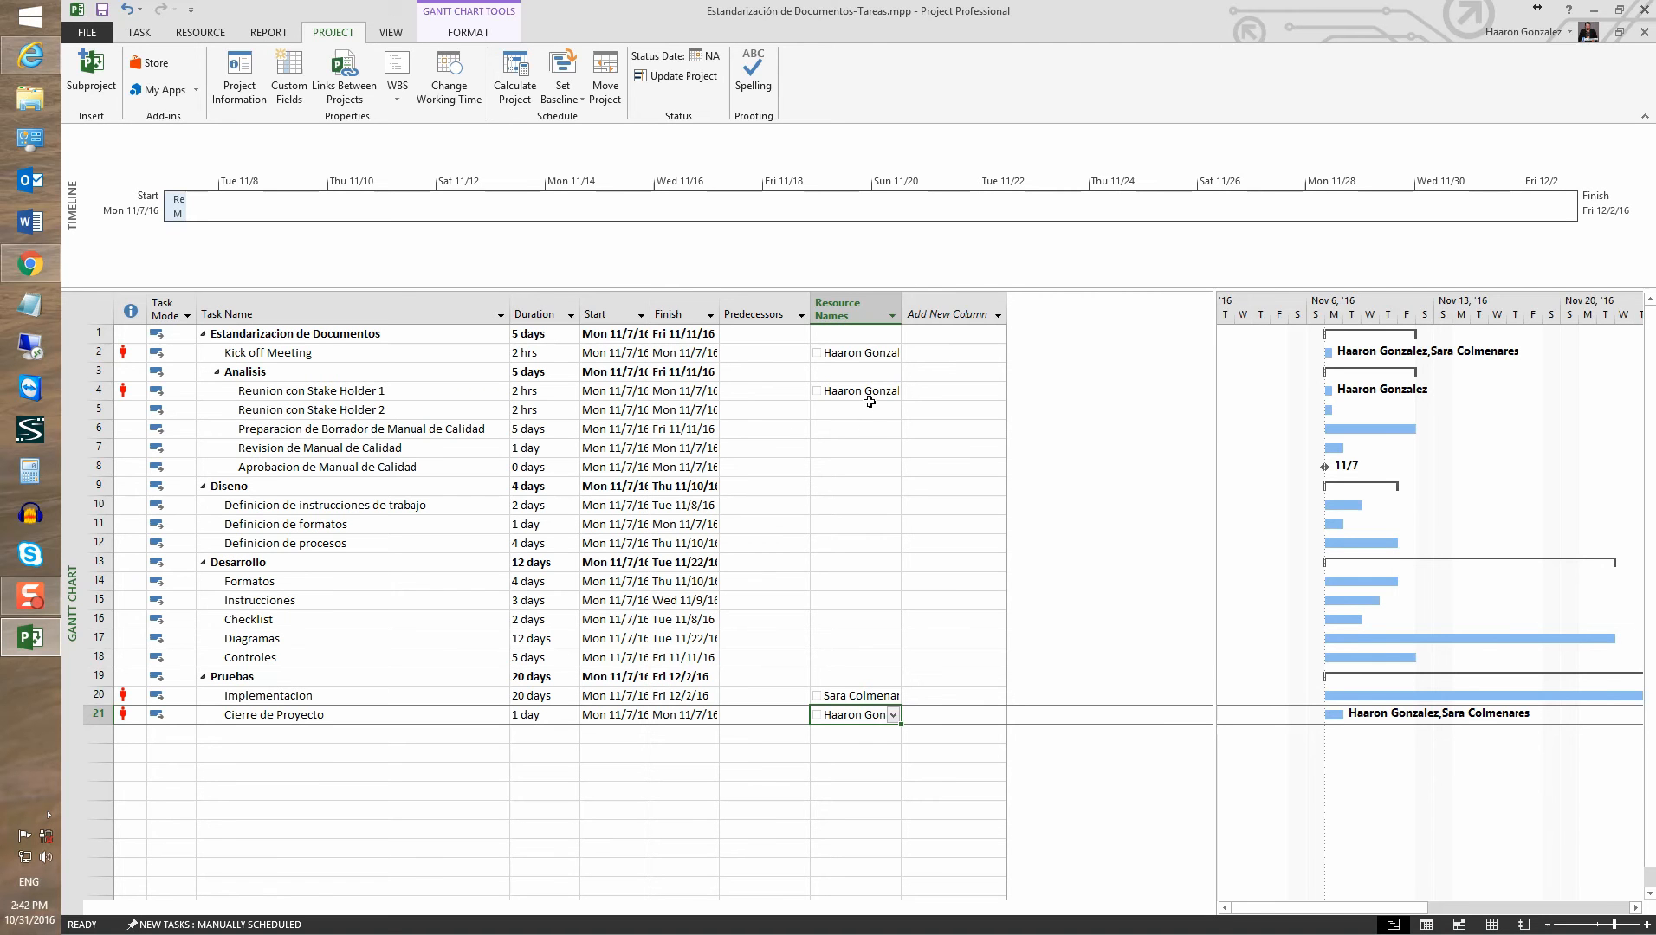
pyautogui.moveTo(901, 308); pyautogui.dragTo(967, 308)
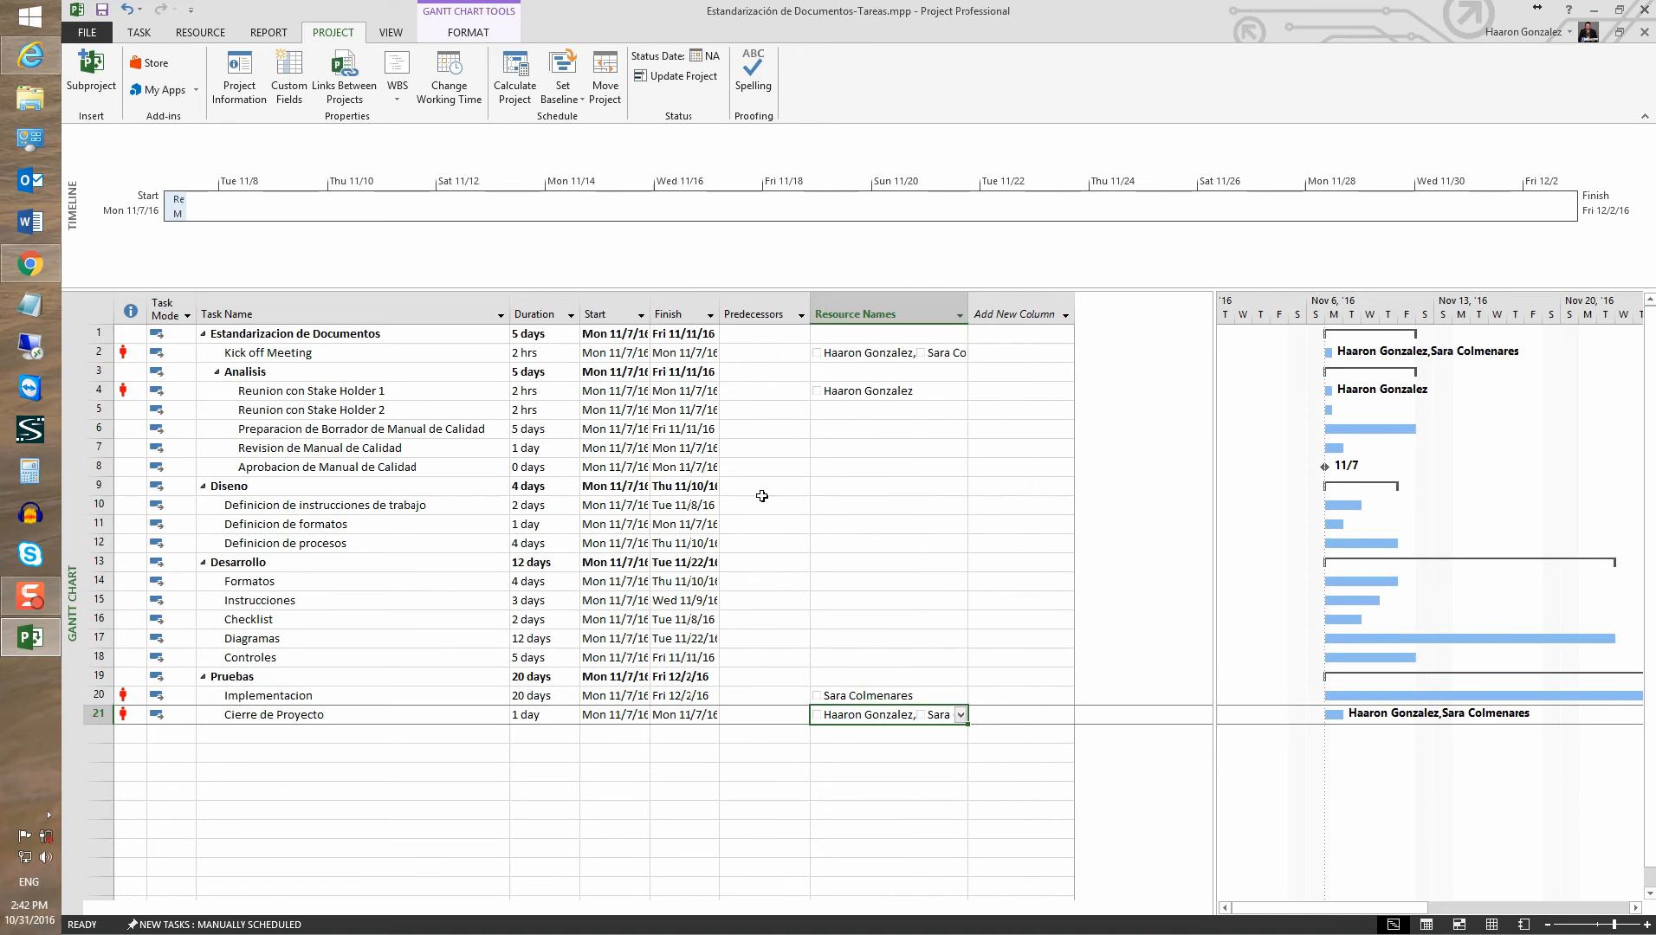
pyautogui.click(85, 302)
pyautogui.click(139, 32)
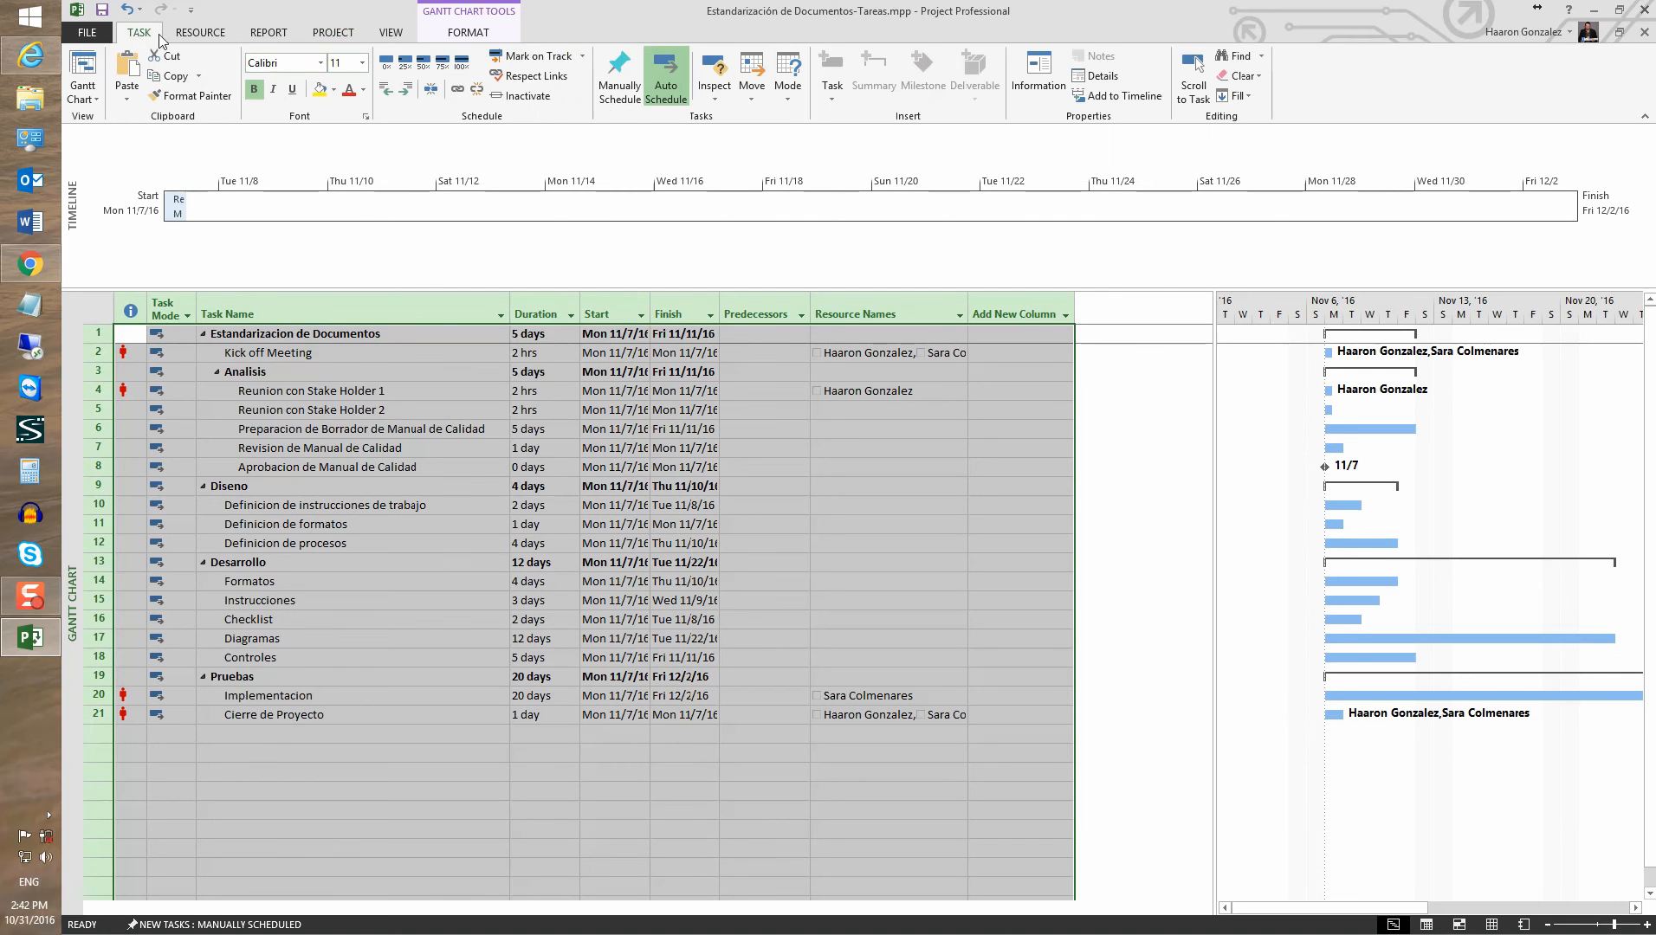
# Link all tasks in sequence and copy Reunion con Stake Holder 1's resource down to row 5
pyautogui.click(456, 89)
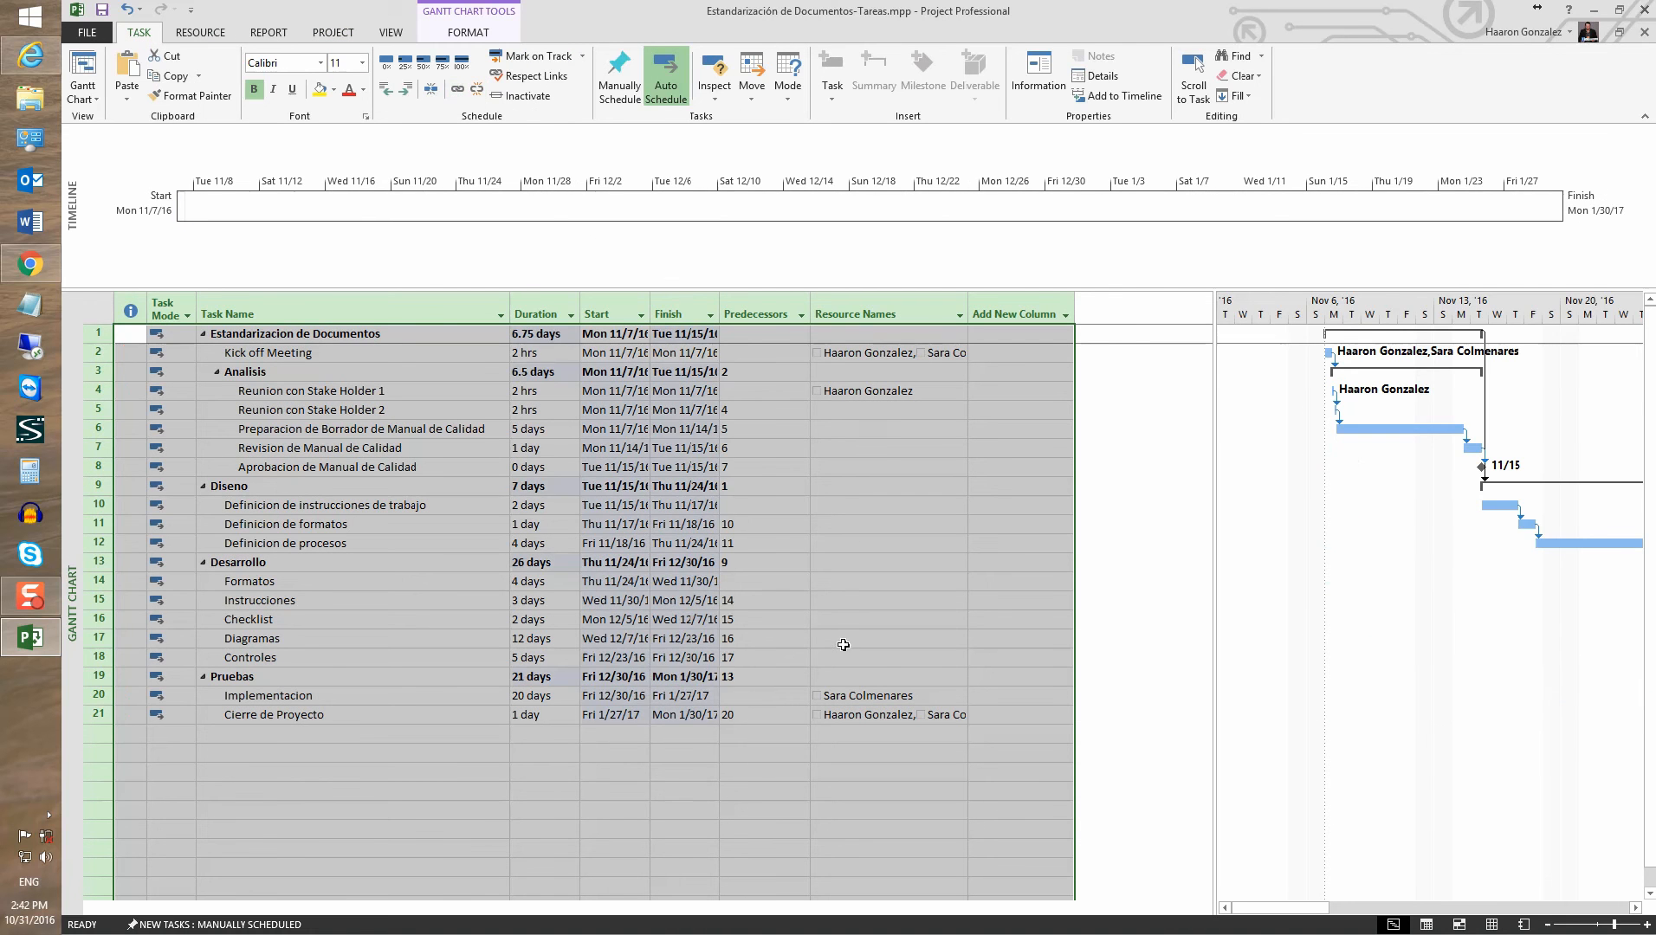
pyautogui.click(842, 500)
pyautogui.click(831, 409)
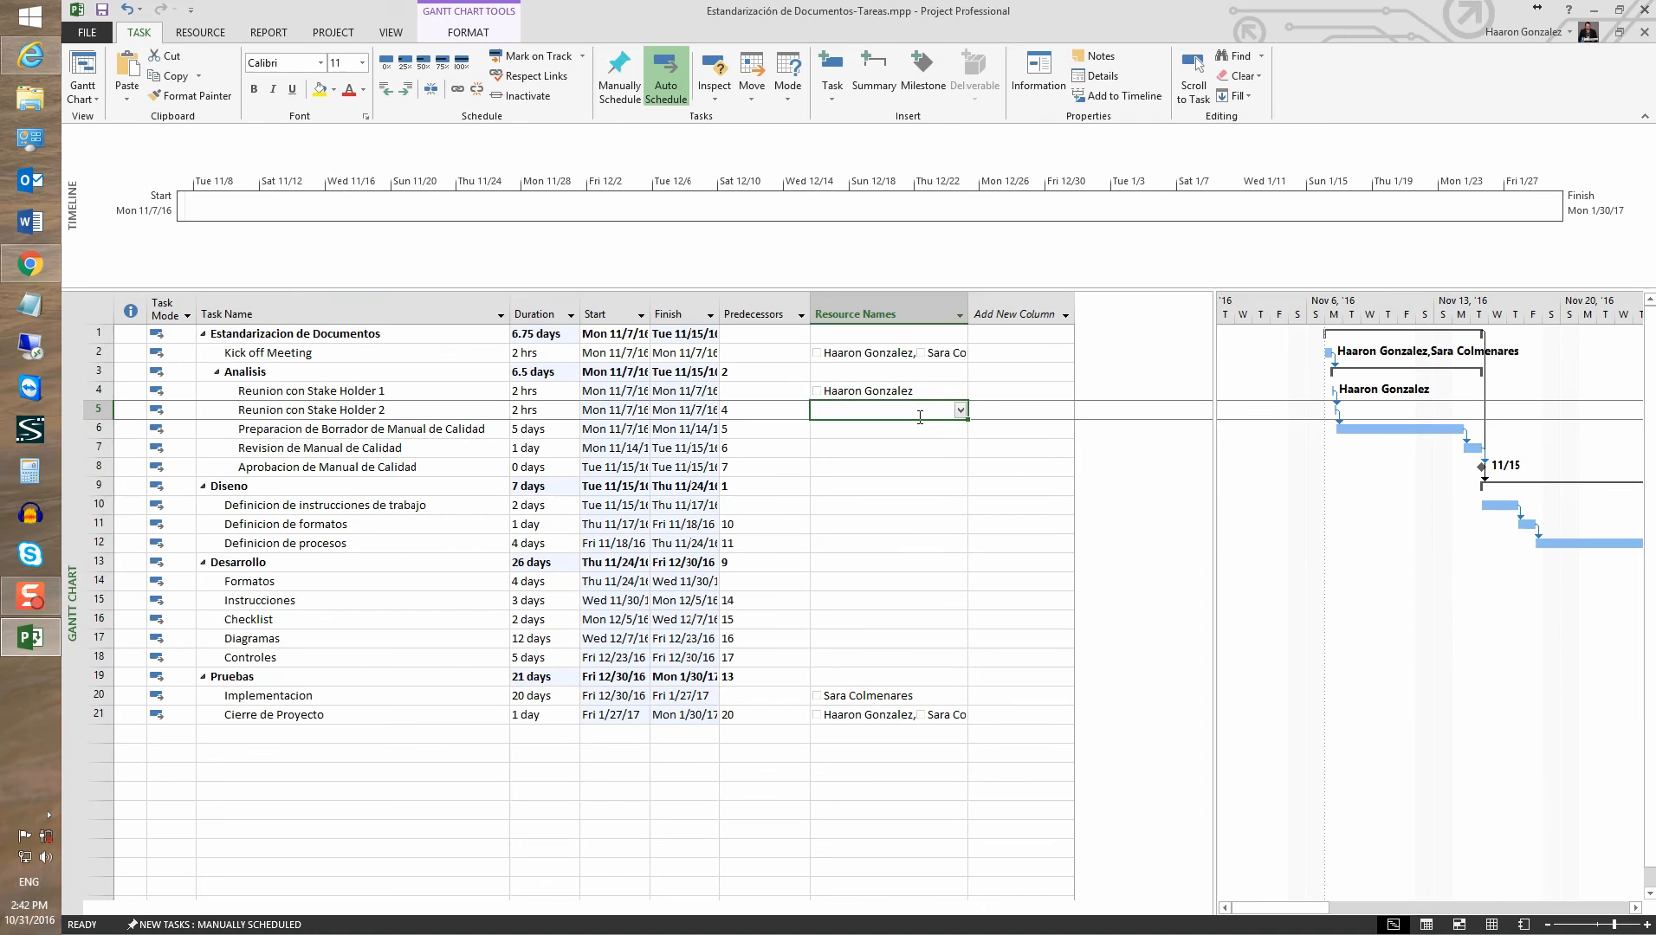
pyautogui.click(929, 392)
pyautogui.moveTo(967, 399)
pyautogui.mouseDown()
pyautogui.moveTo(965, 437)
pyautogui.moveTo(964, 419)
pyautogui.mouseUp()
# Assign the second team member to row 6, fill it down to row 7, then add the first member to row 6
pyautogui.click(885, 433)
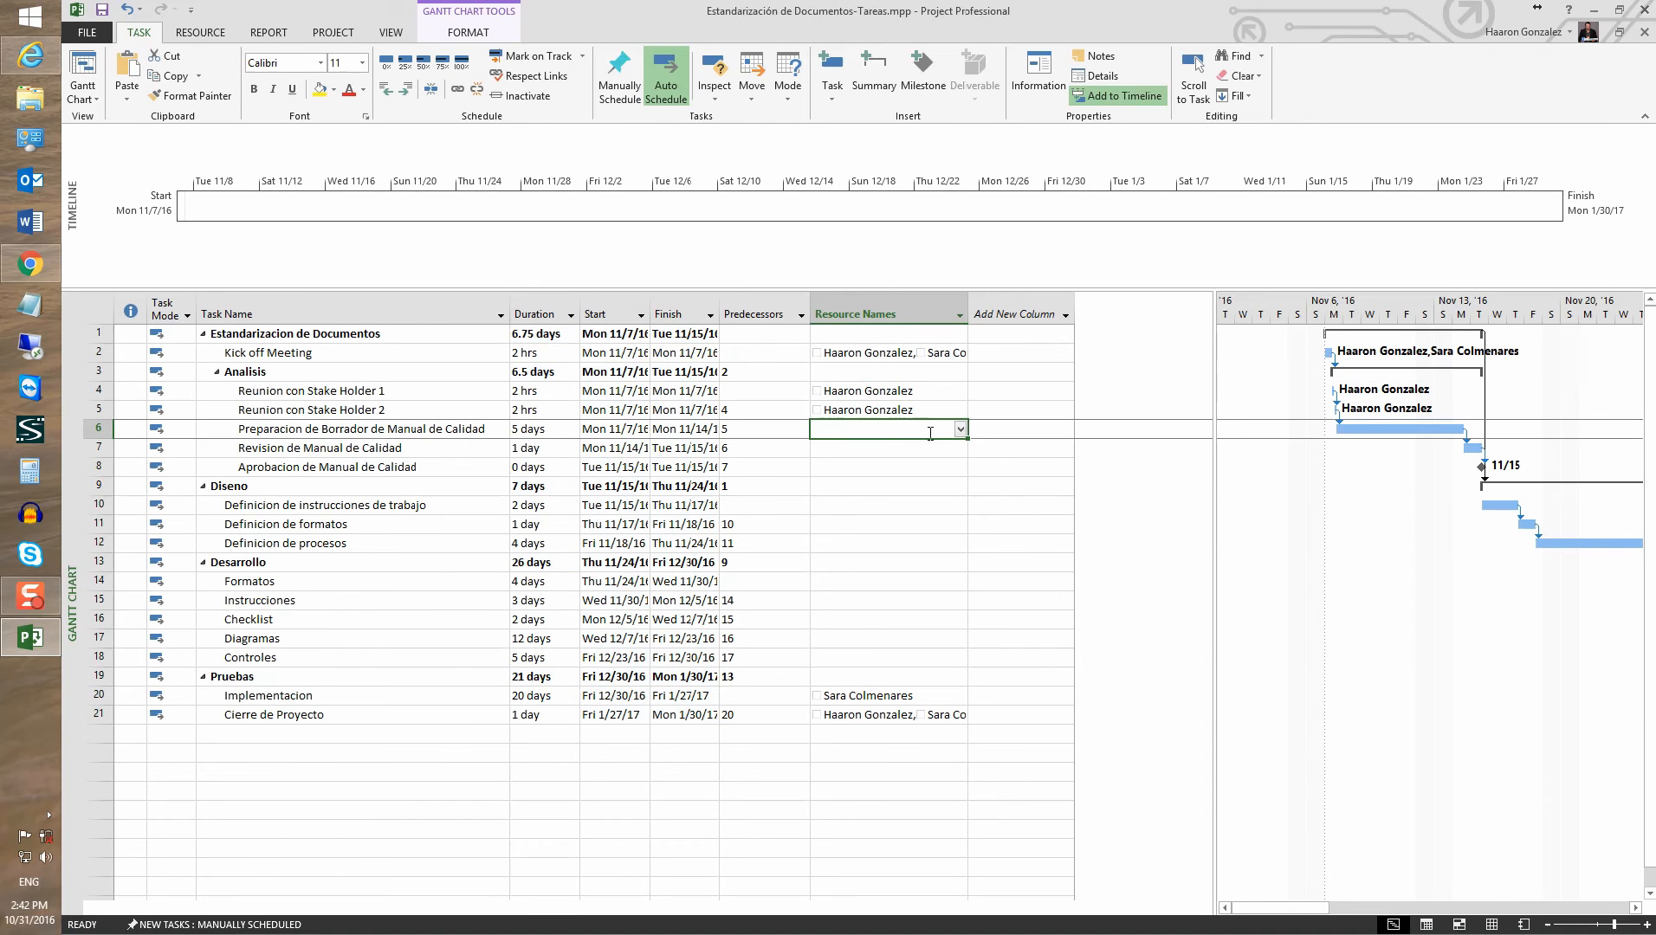
pyautogui.click(960, 431)
pyautogui.click(846, 465)
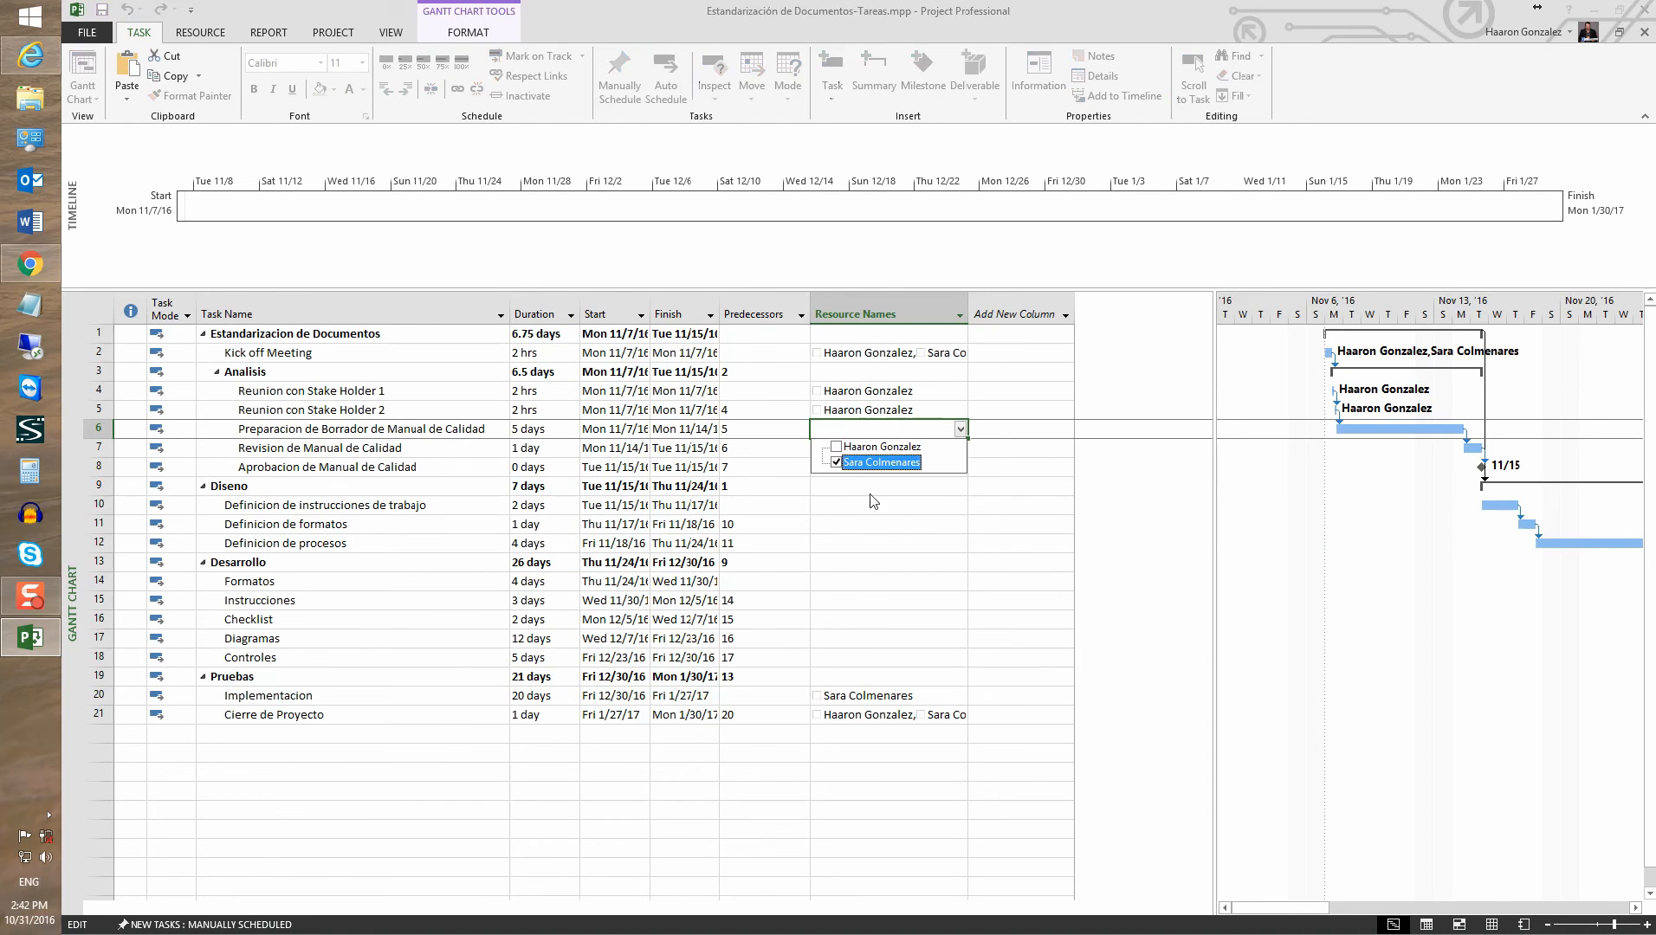
pyautogui.click(871, 497)
pyautogui.moveTo(966, 438); pyautogui.dragTo(966, 459)
pyautogui.click(914, 466)
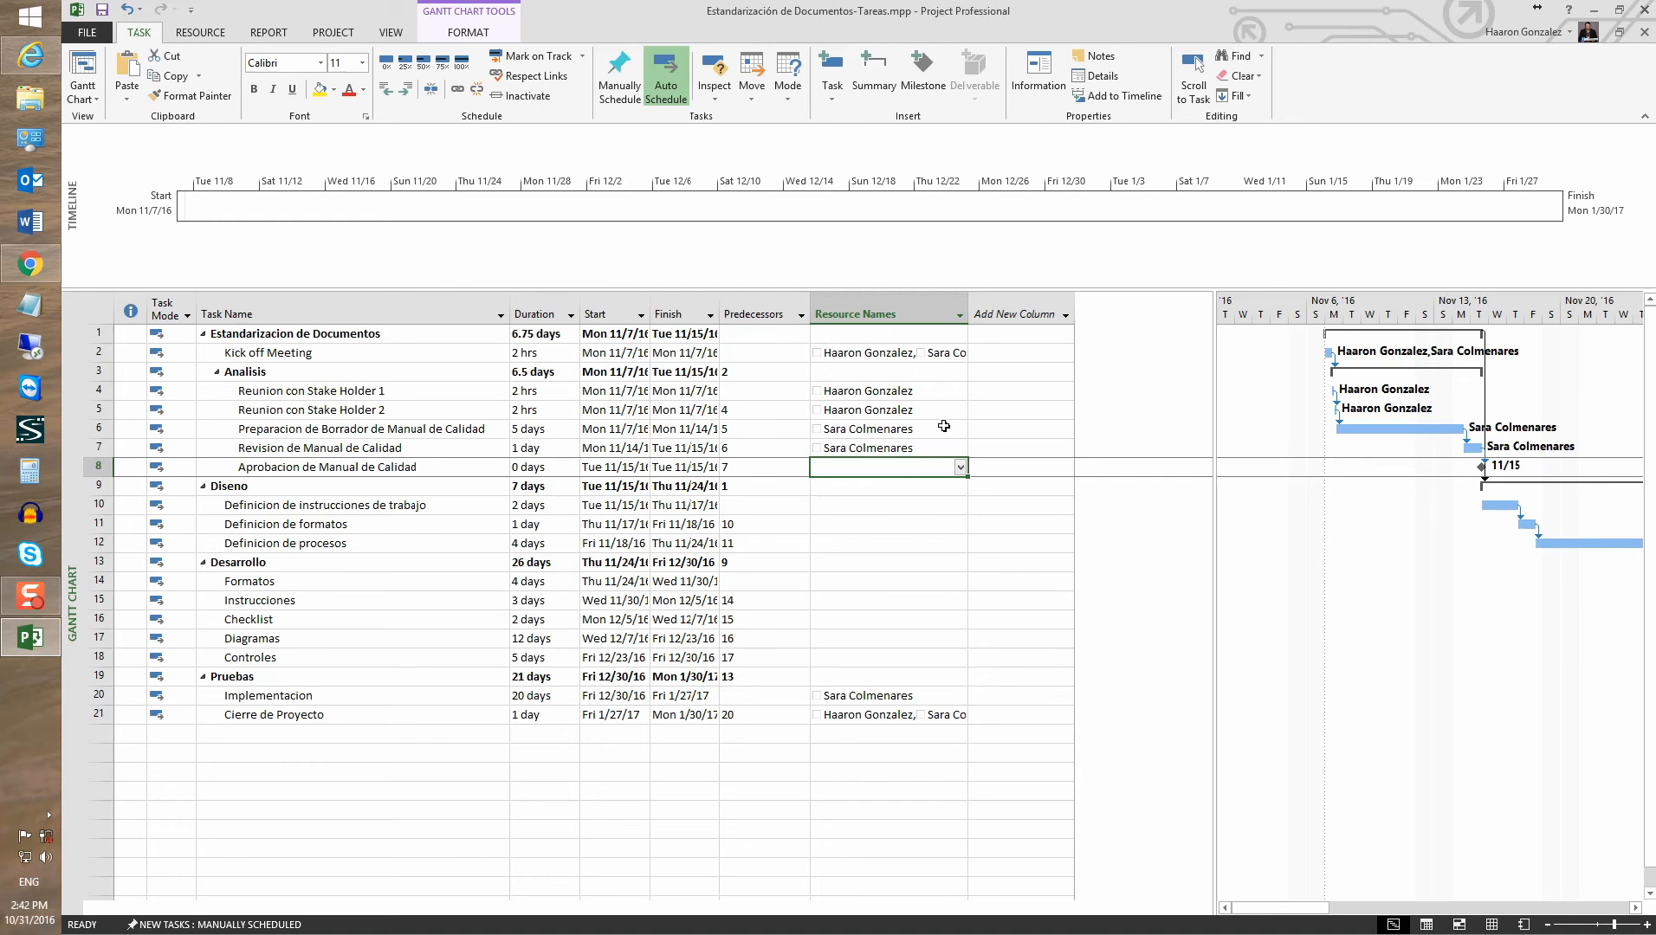
pyautogui.click(944, 427)
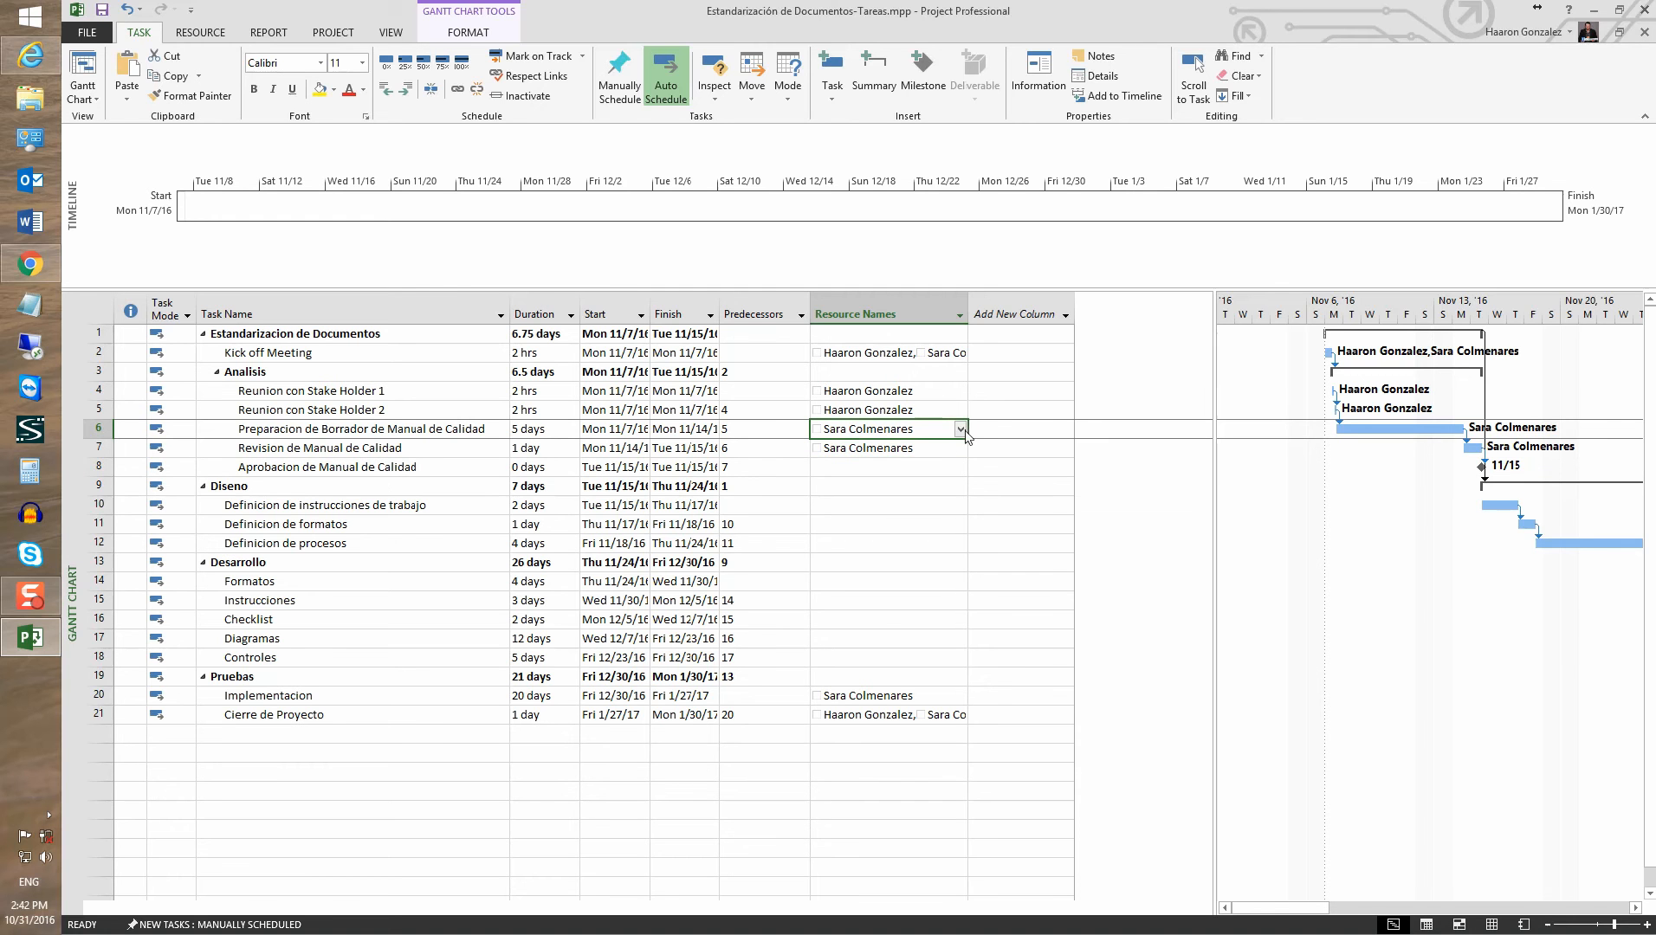
pyautogui.click(961, 429)
pyautogui.click(838, 448)
# Add the first team member to Revision de Manual de Calidad and both members to Aprobacion de Manual de Calidad
pyautogui.click(934, 457)
pyautogui.click(960, 447)
pyautogui.click(988, 560)
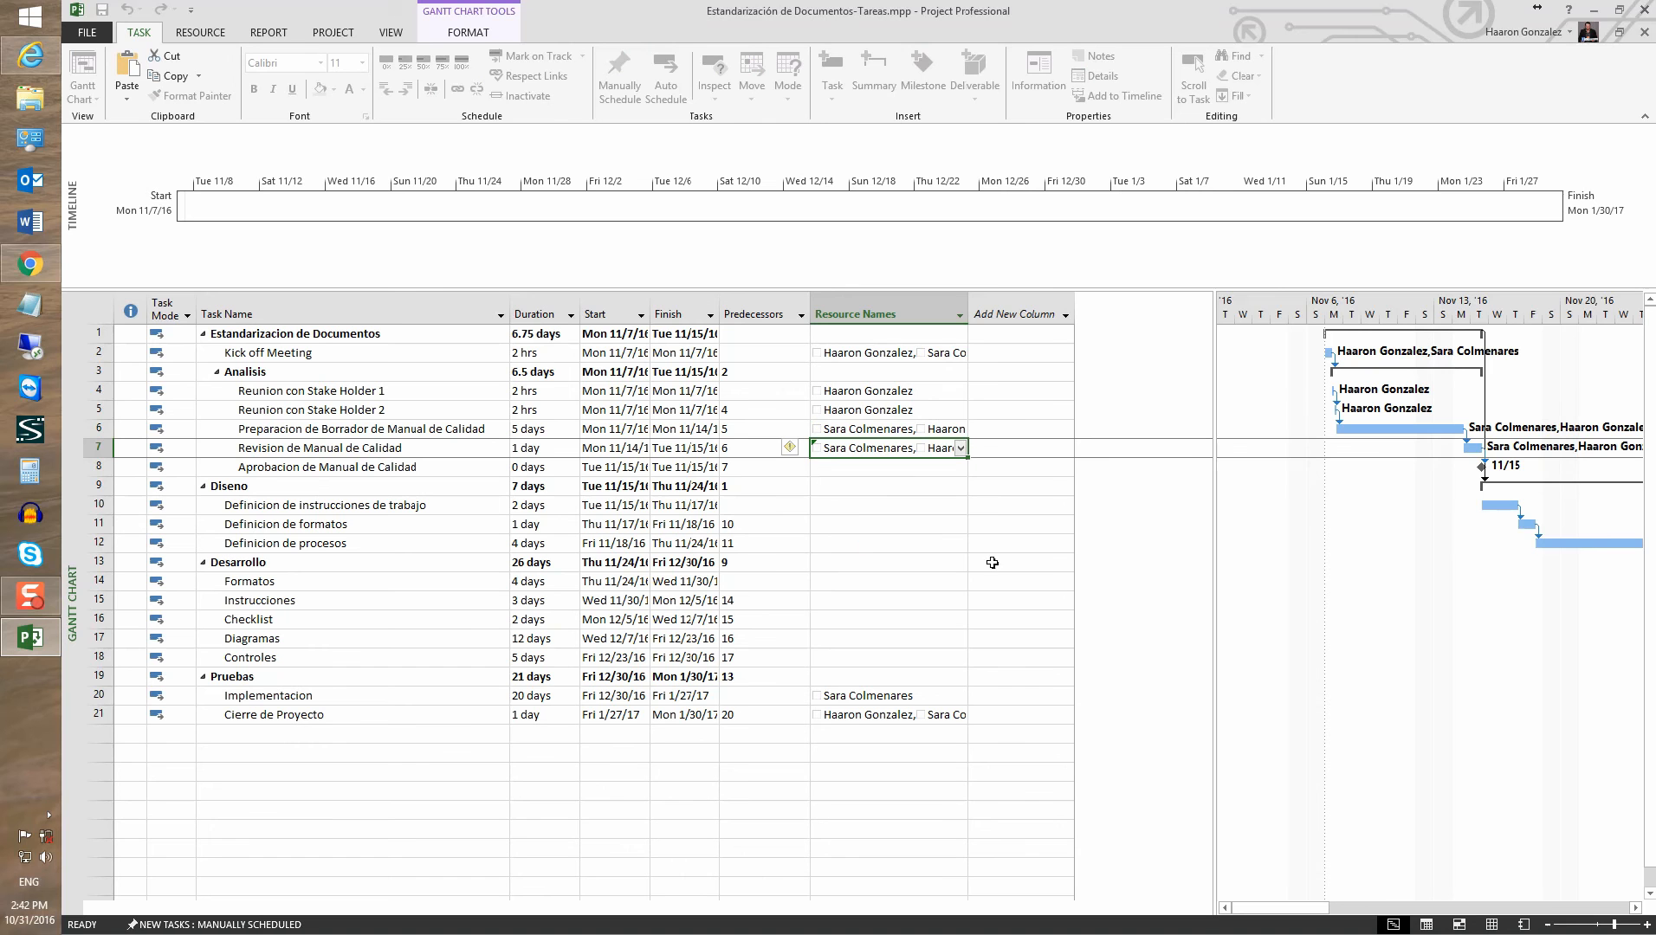
pyautogui.click(885, 467)
pyautogui.click(960, 467)
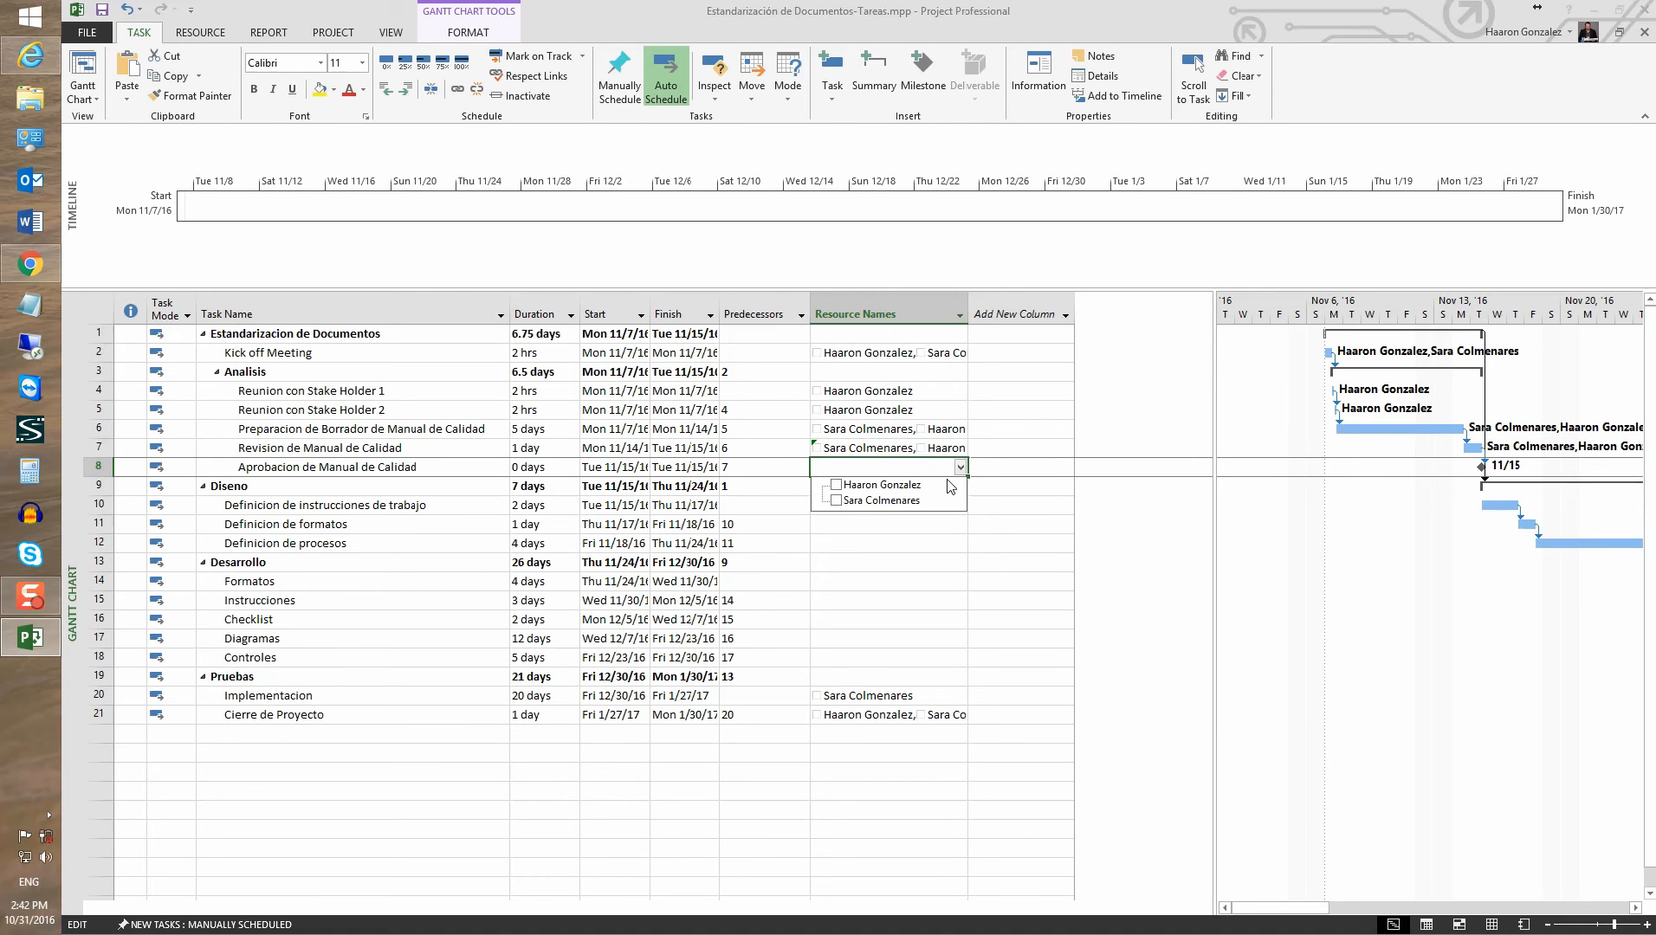
pyautogui.click(836, 487)
pyautogui.click(836, 501)
pyautogui.click(835, 542)
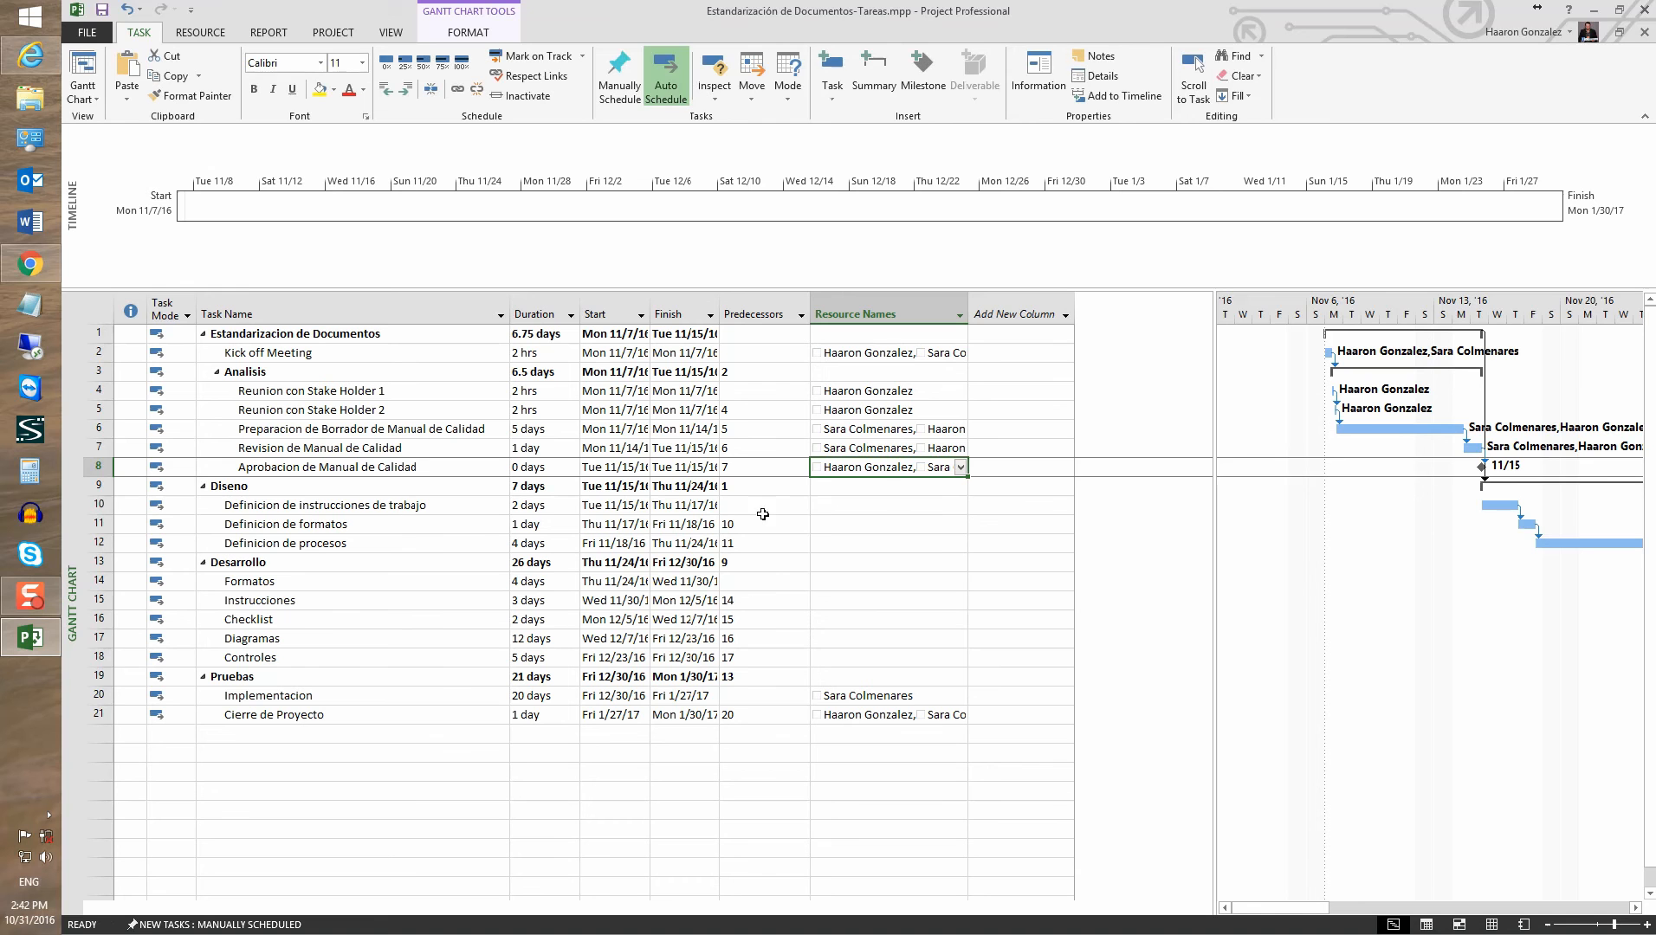
# Assign the second team member to rows 10–12 and the first to Formatos through Controles
pyautogui.click(914, 513)
pyautogui.click(960, 505)
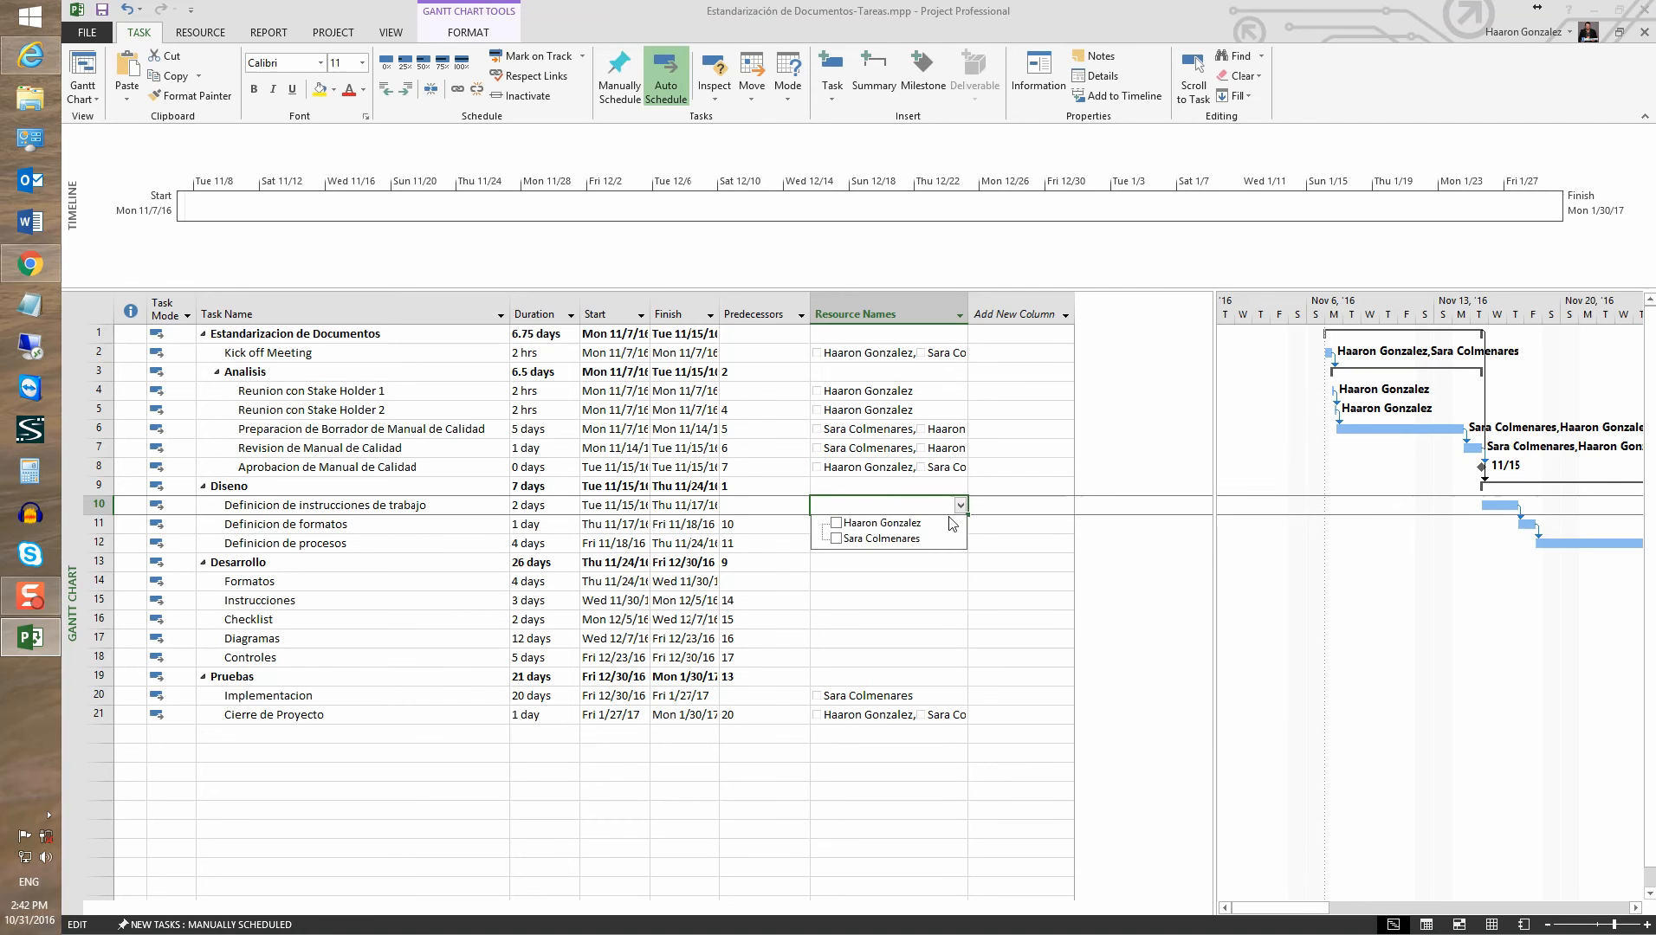
pyautogui.click(836, 539)
pyautogui.click(843, 592)
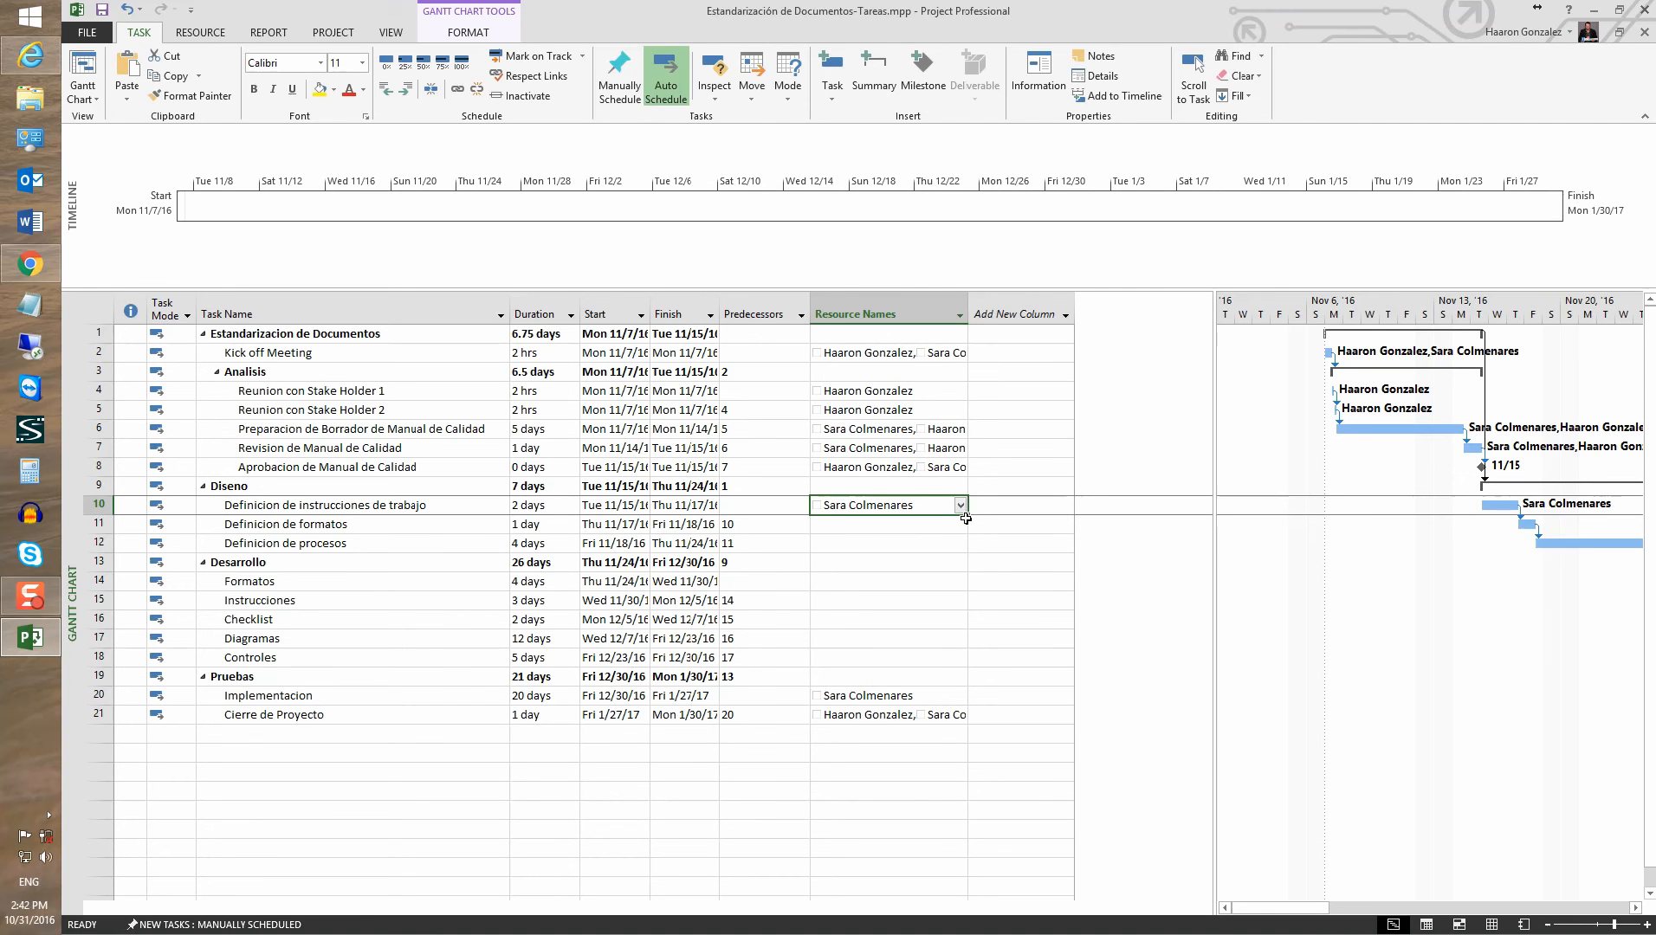
pyautogui.moveTo(968, 525); pyautogui.dragTo(967, 555)
pyautogui.click(841, 586)
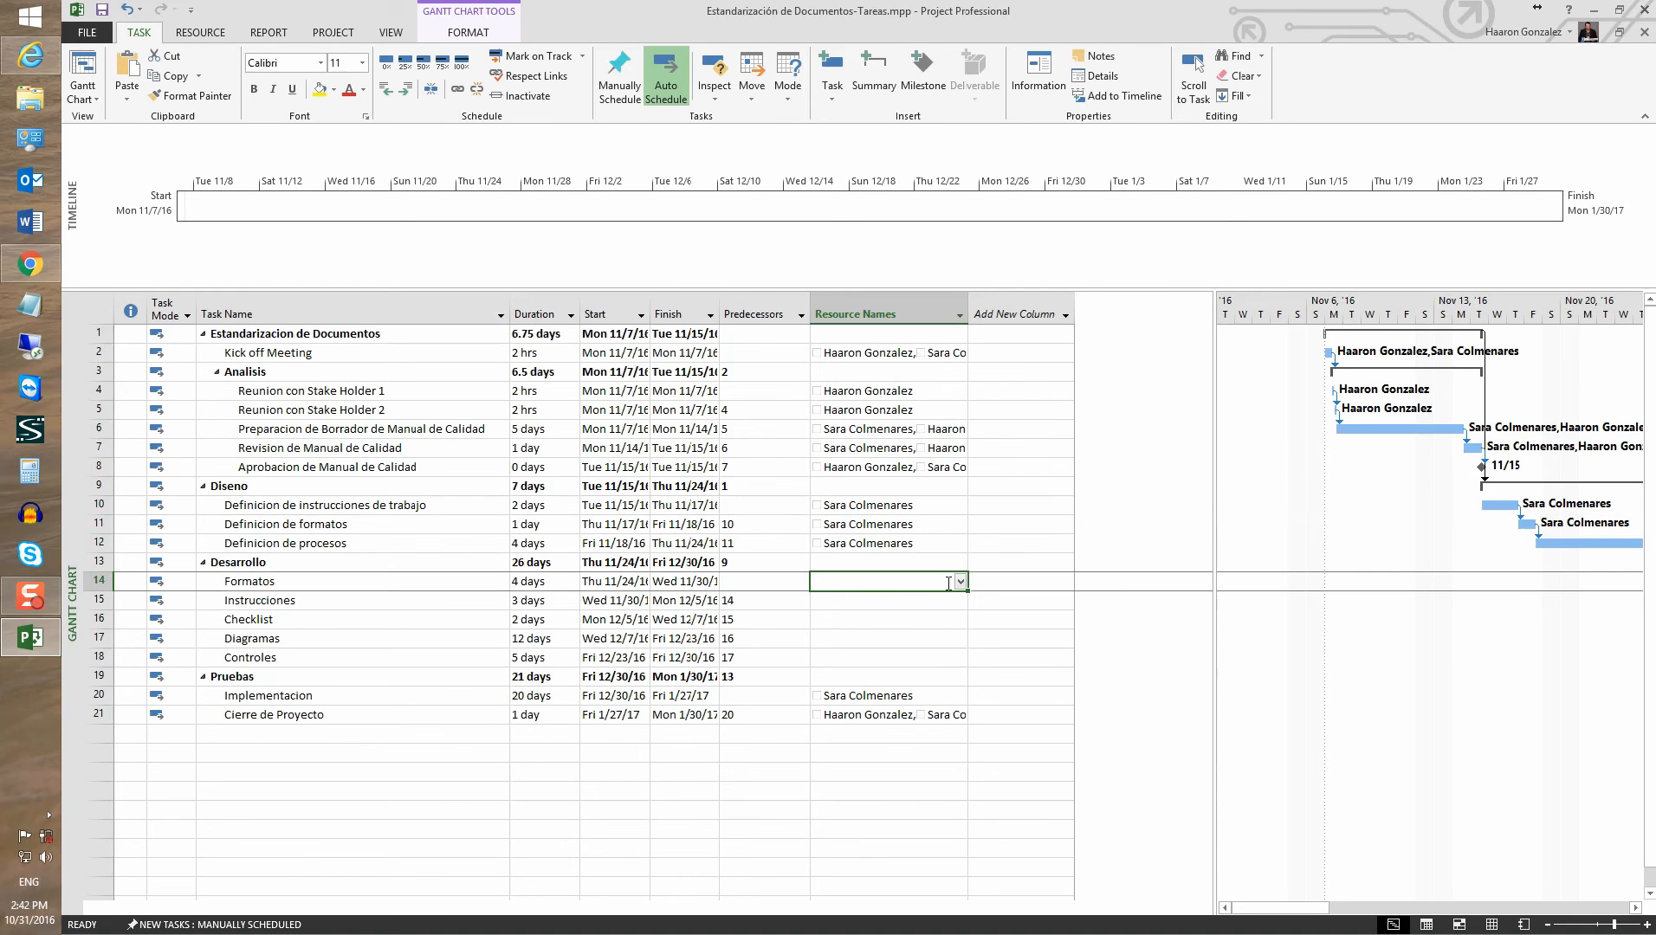
pyautogui.click(960, 582)
pyautogui.click(836, 600)
pyautogui.click(918, 676)
pyautogui.moveTo(968, 591); pyautogui.dragTo(968, 663)
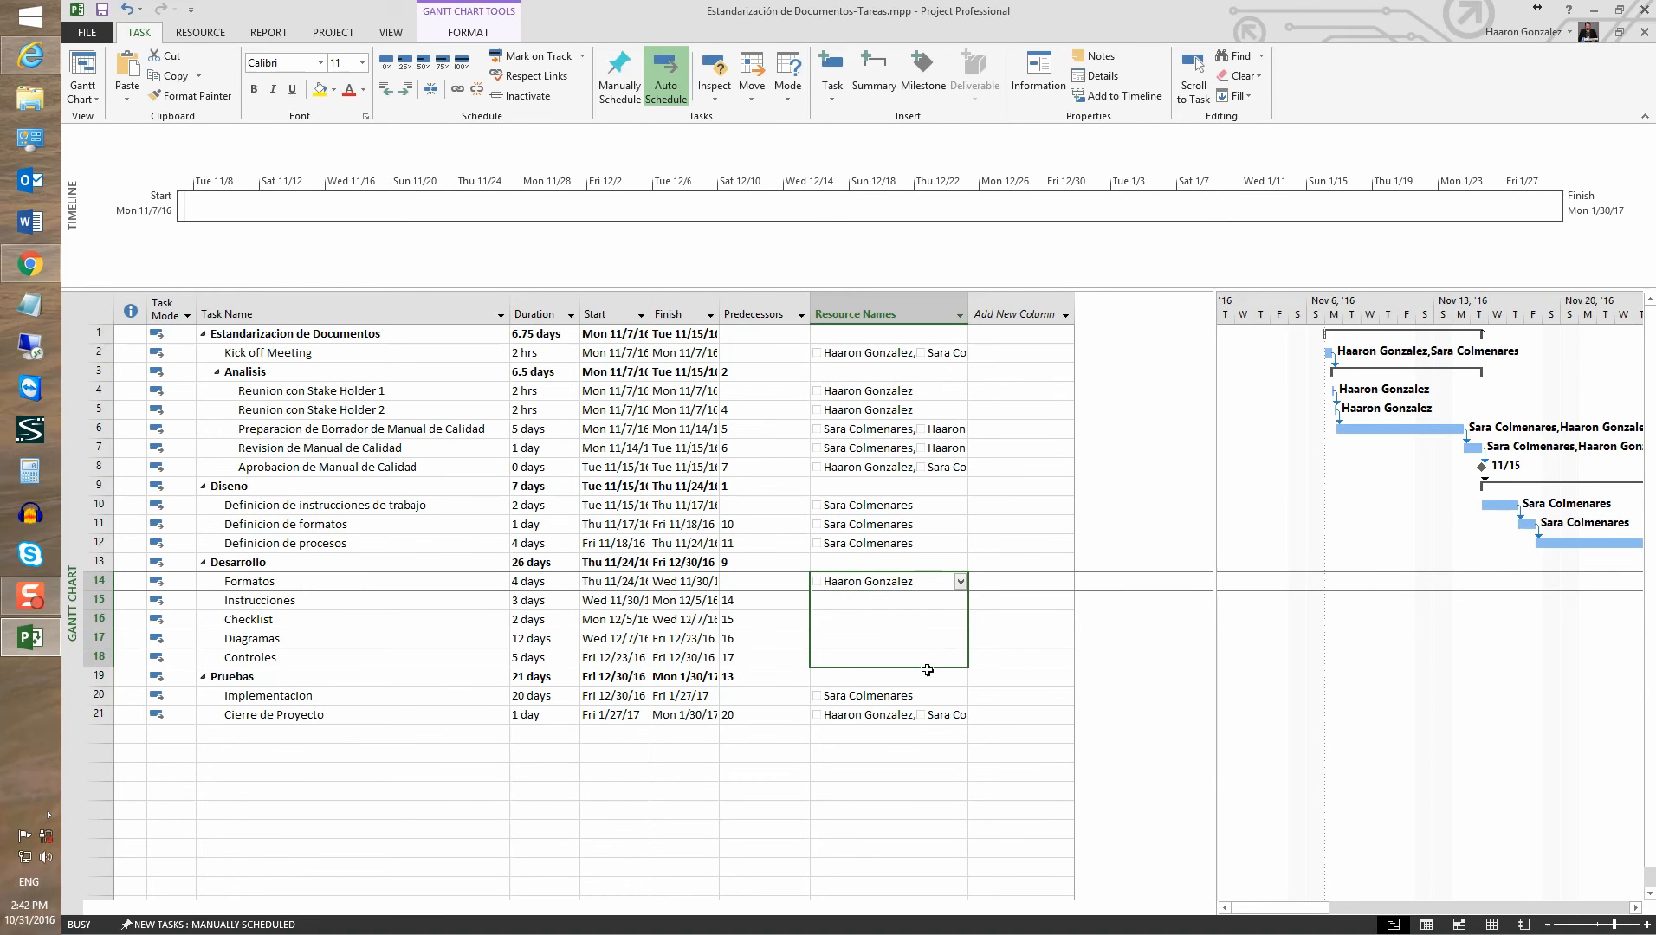
pyautogui.click(851, 677)
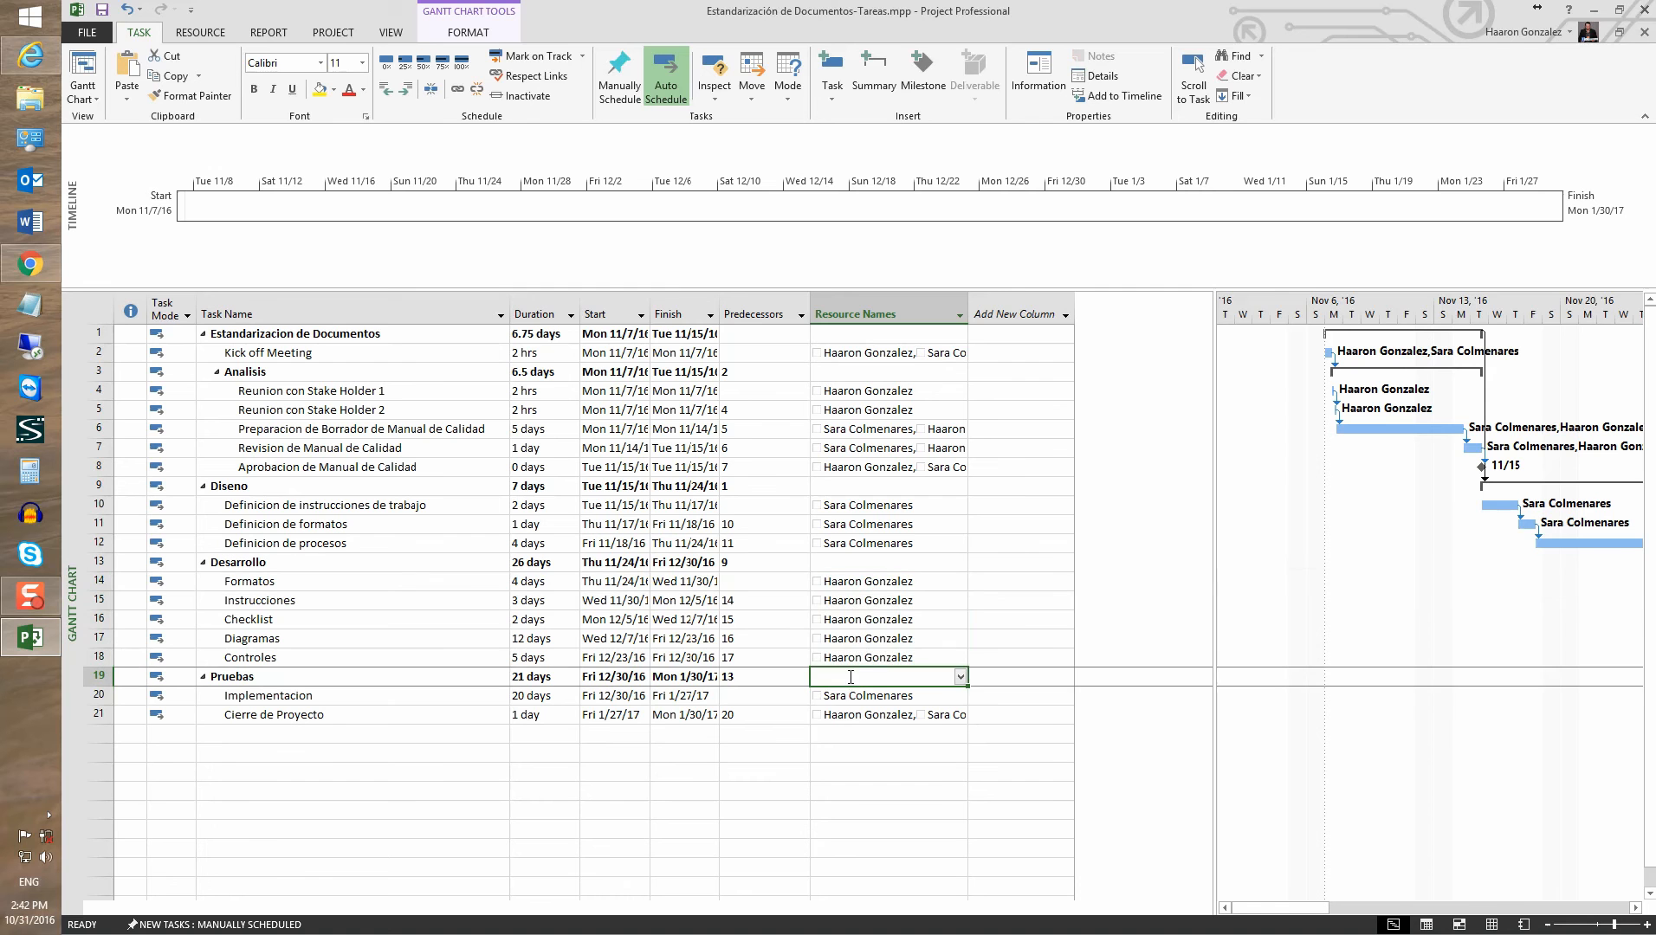
pyautogui.click(97, 310)
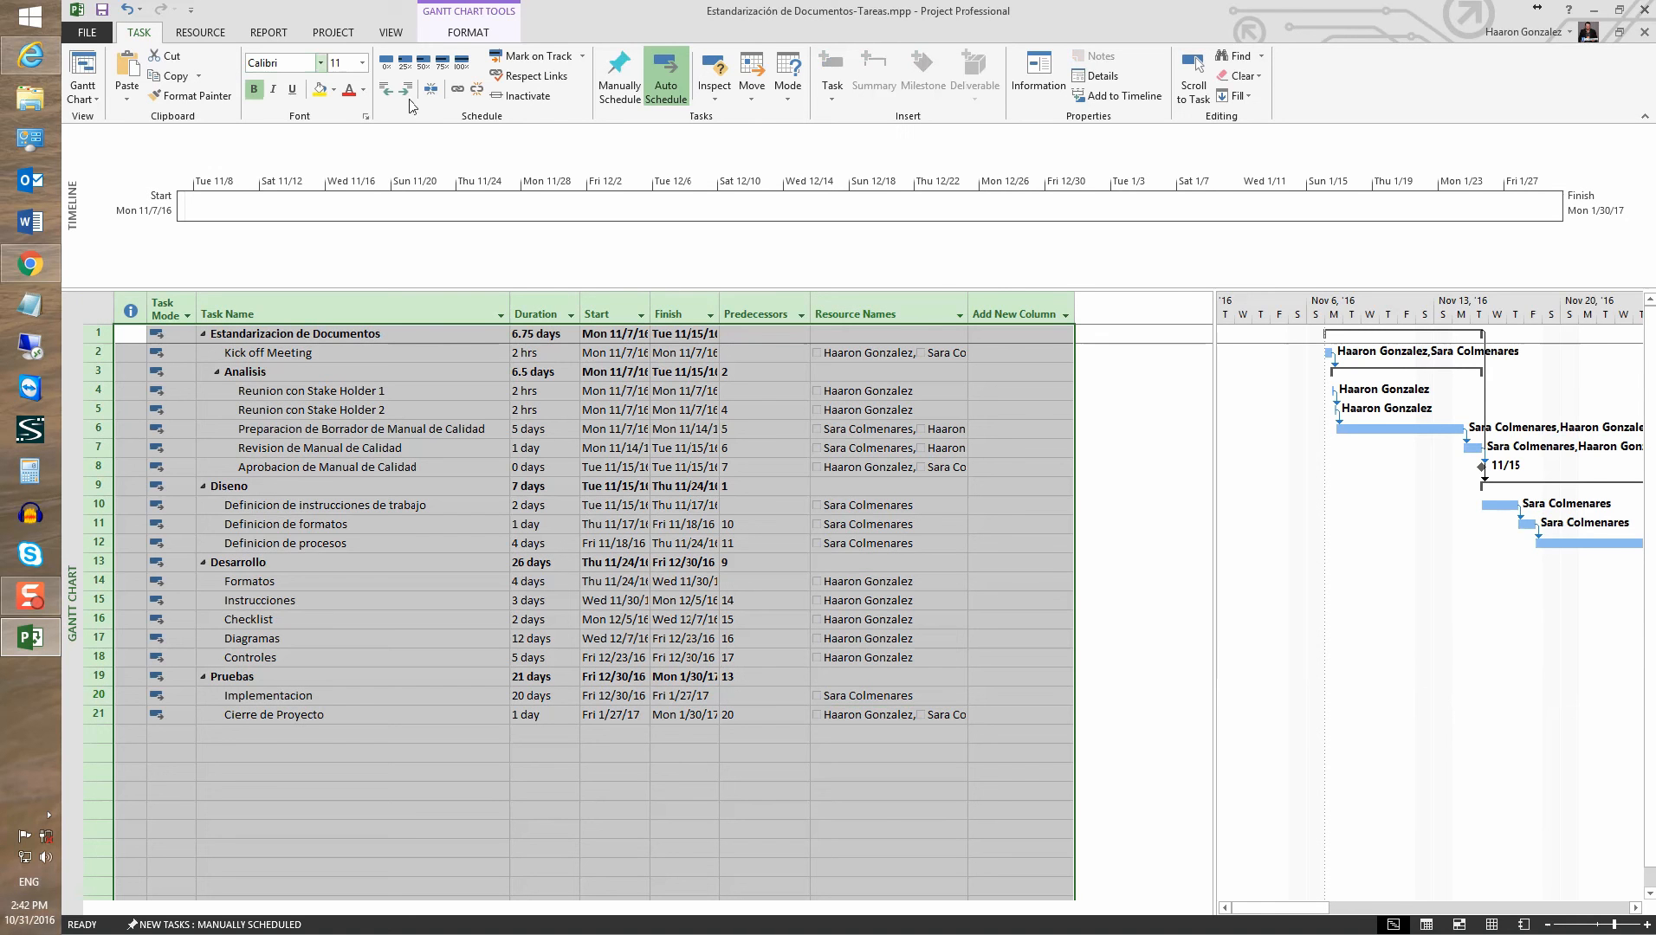
# Widen the Finish column, then switch to Resource Usage with a wider resource table
pyautogui.click(477, 88)
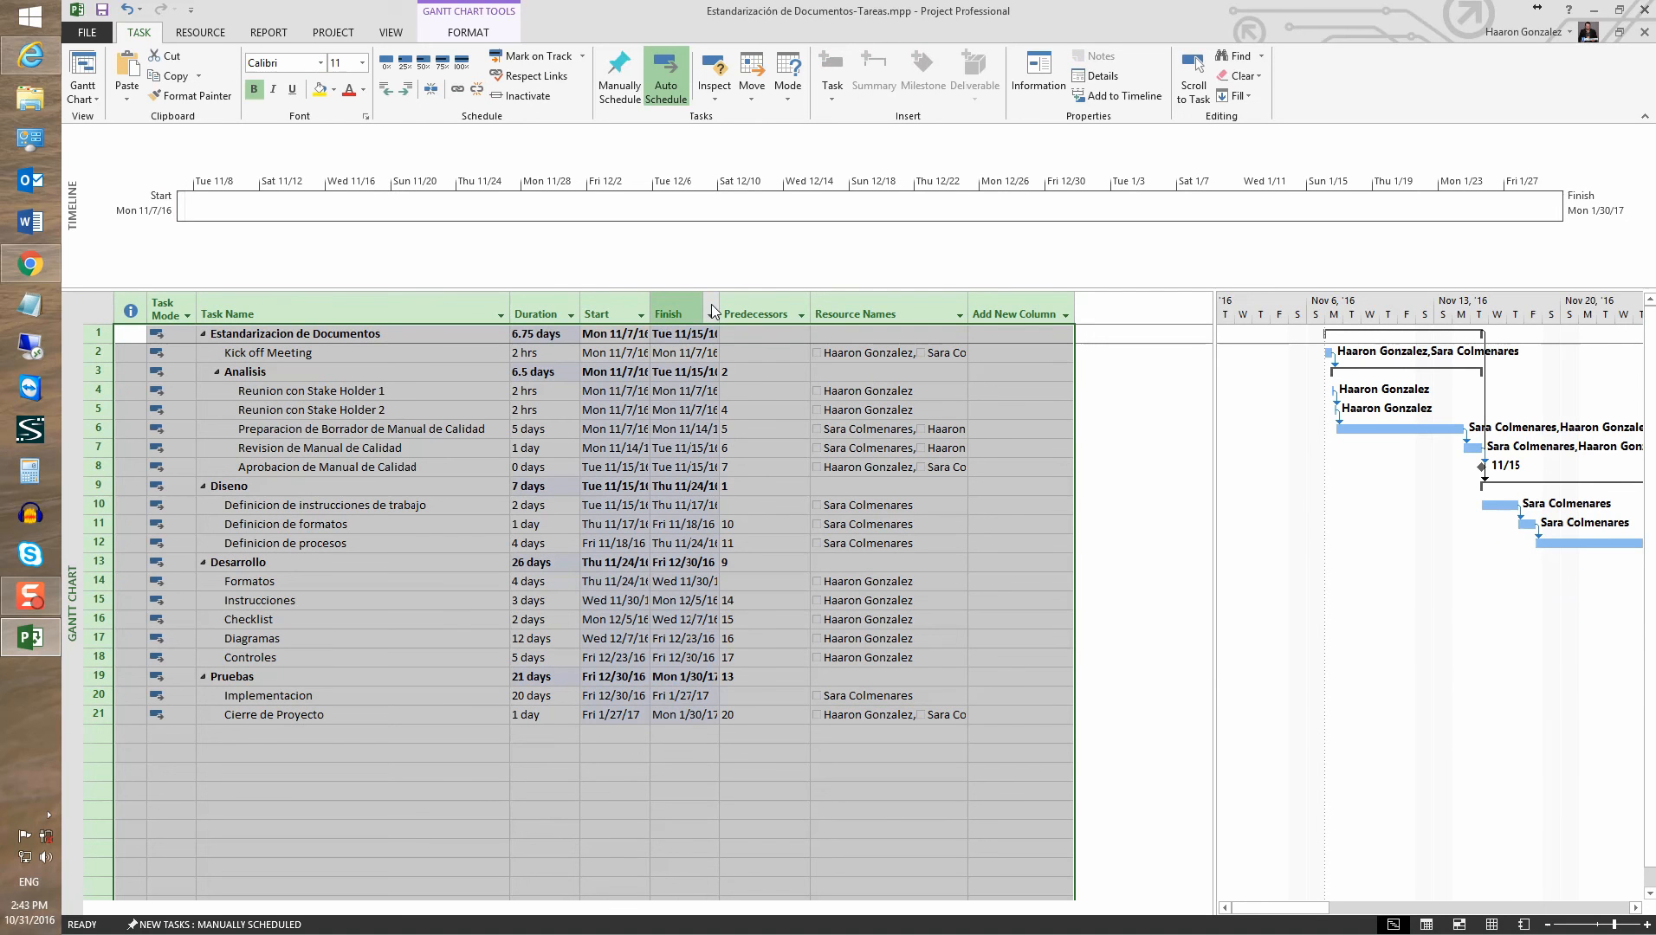
pyautogui.moveTo(719, 297); pyautogui.dragTo(774, 299)
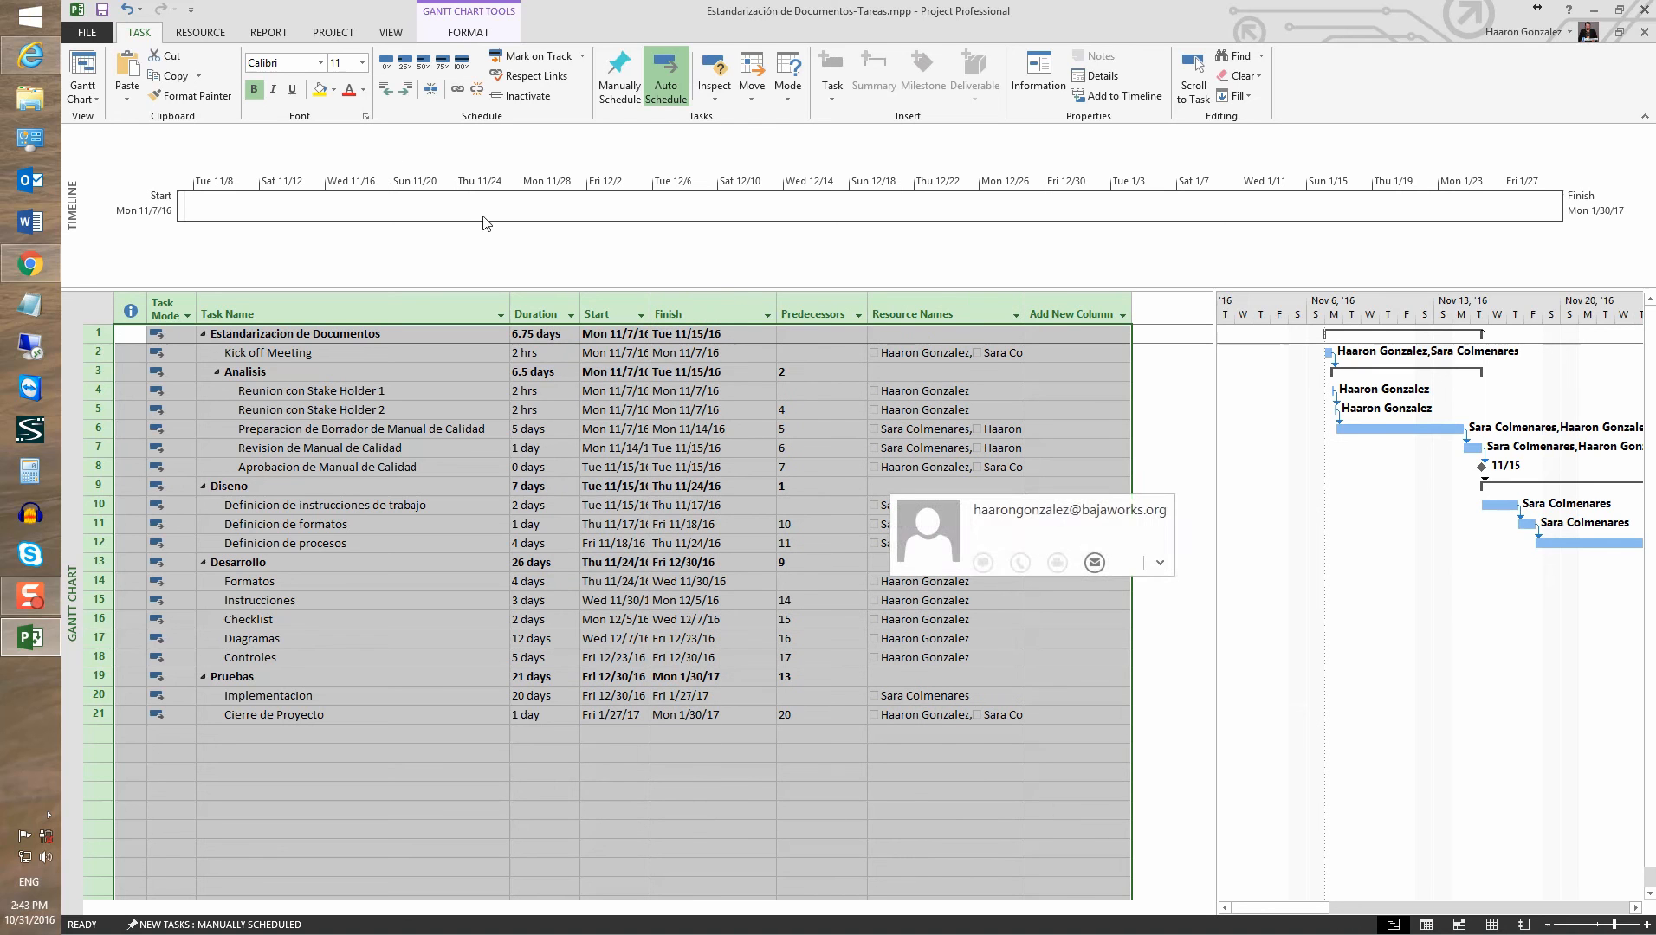
pyautogui.click(87, 95)
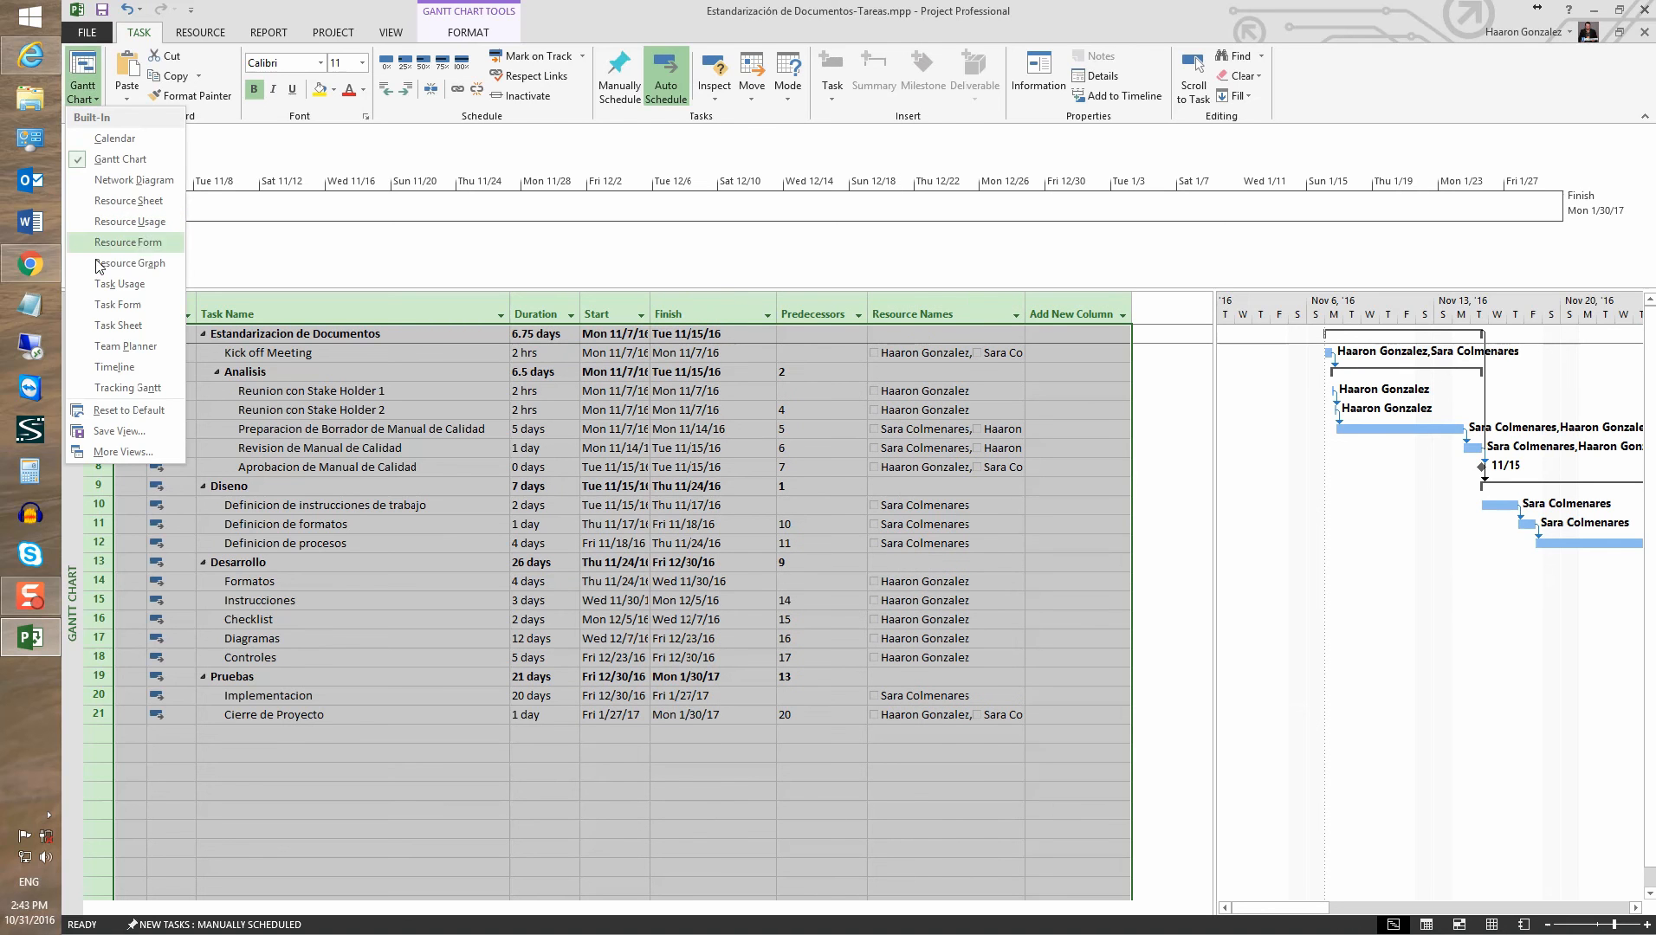
pyautogui.click(125, 238)
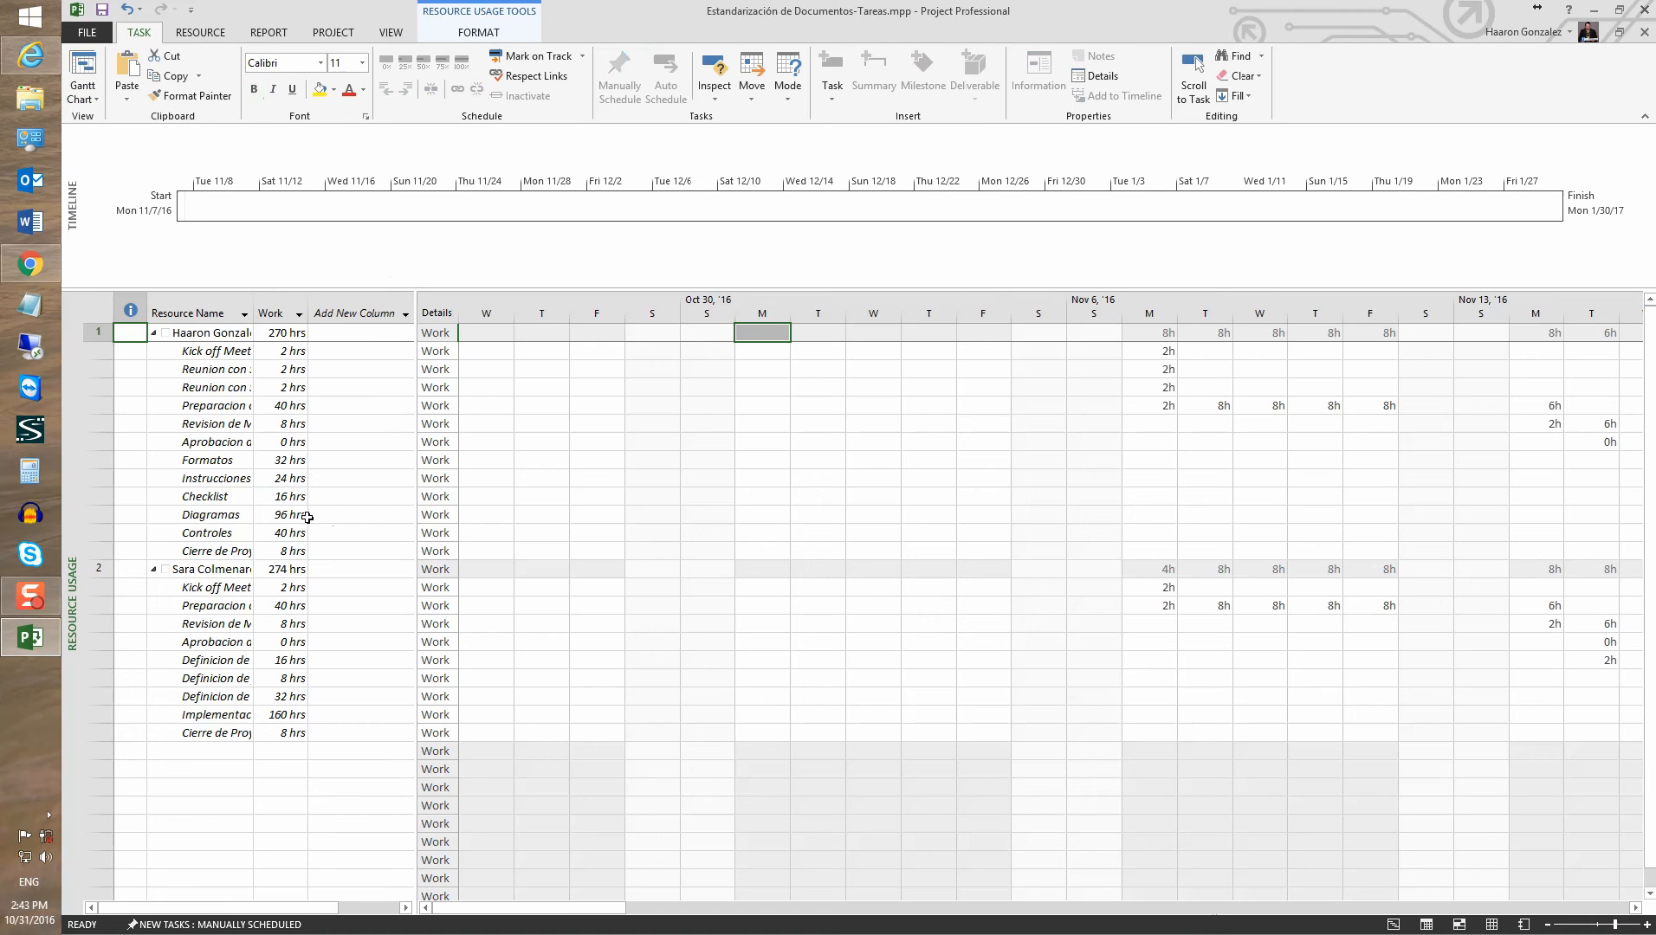
pyautogui.click(409, 337)
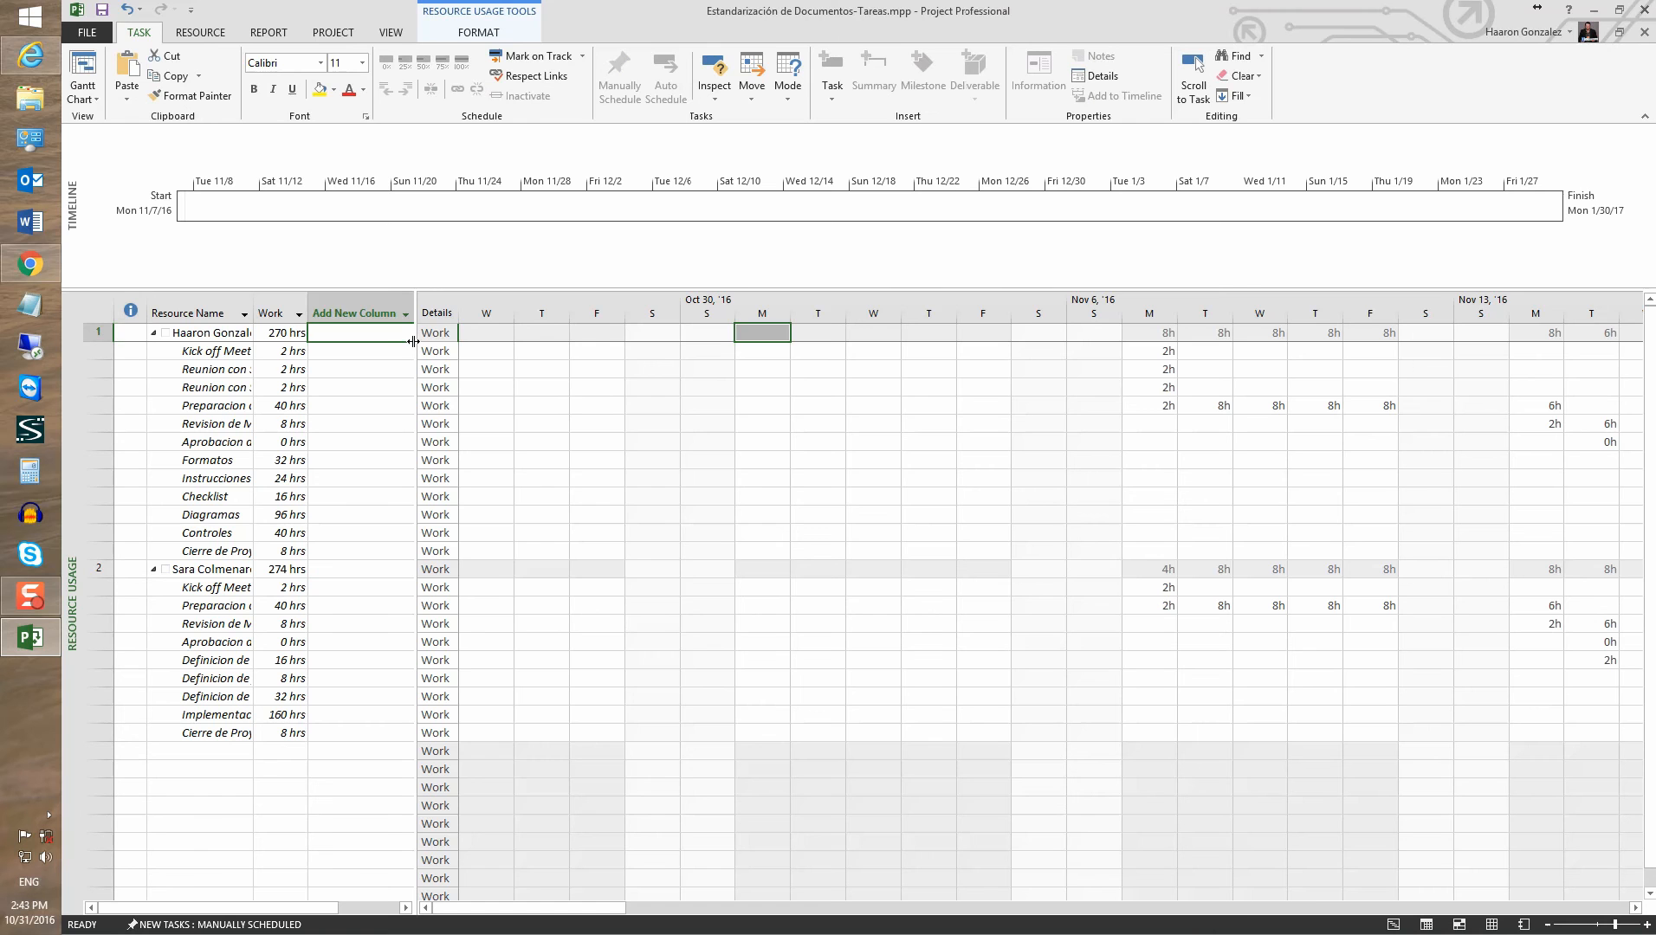
pyautogui.moveTo(415, 342); pyautogui.dragTo(644, 342)
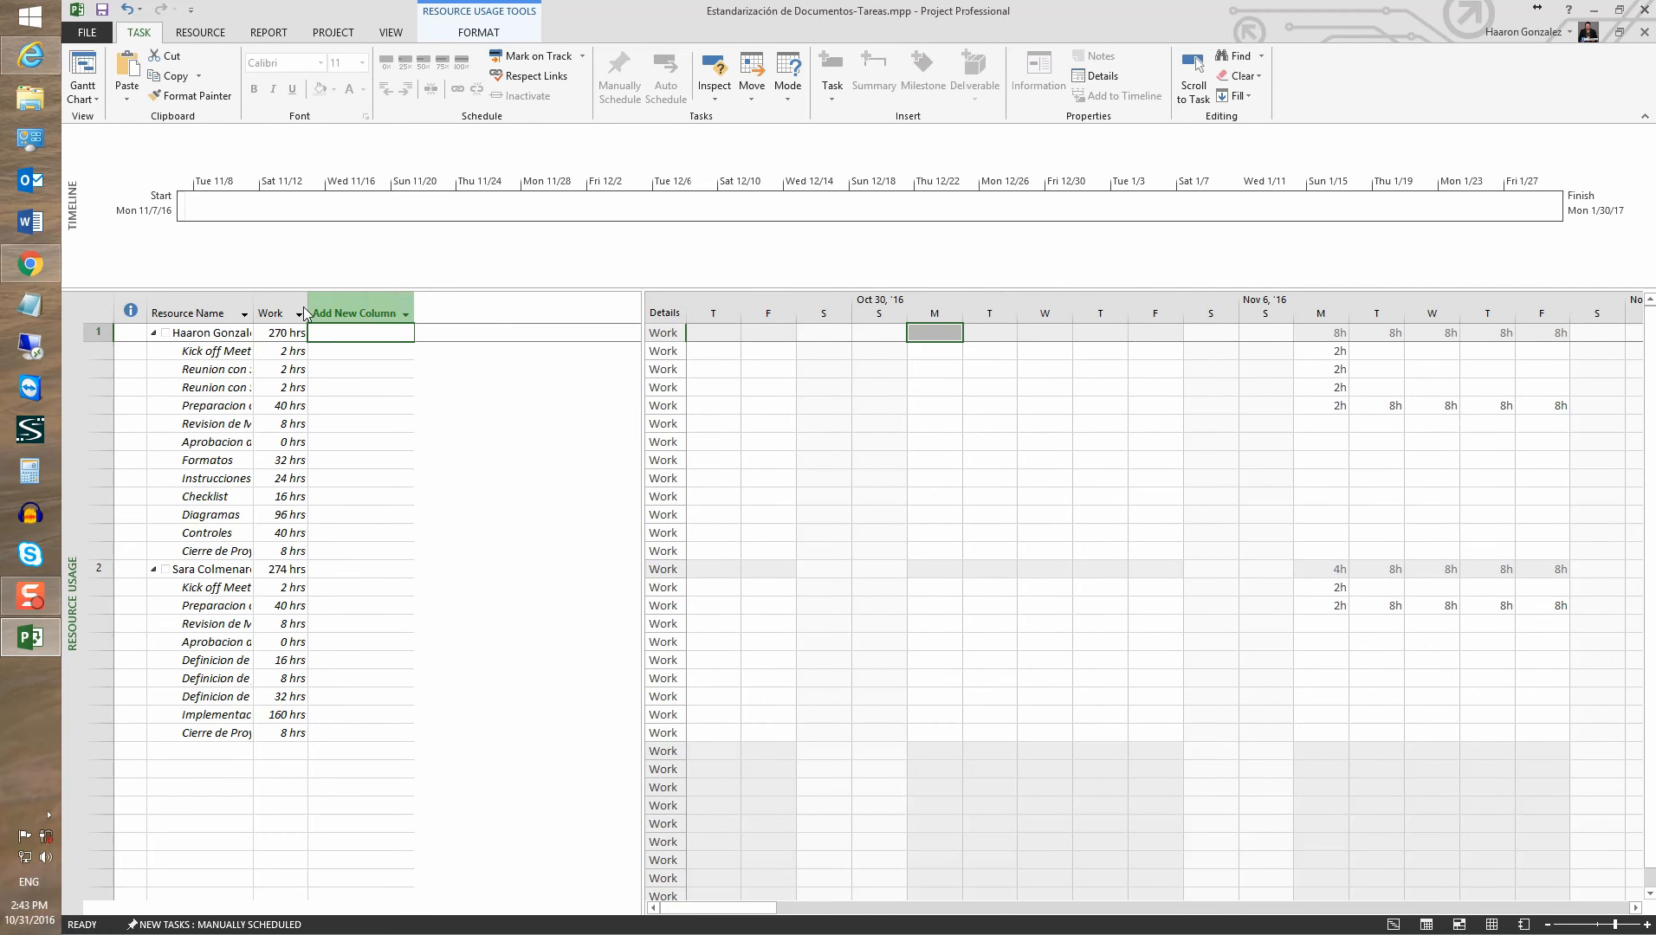
# Check each team member's total work of 270 and 274 hrs, then return to Gantt Chart
pyautogui.click(299, 313)
pyautogui.click(433, 355)
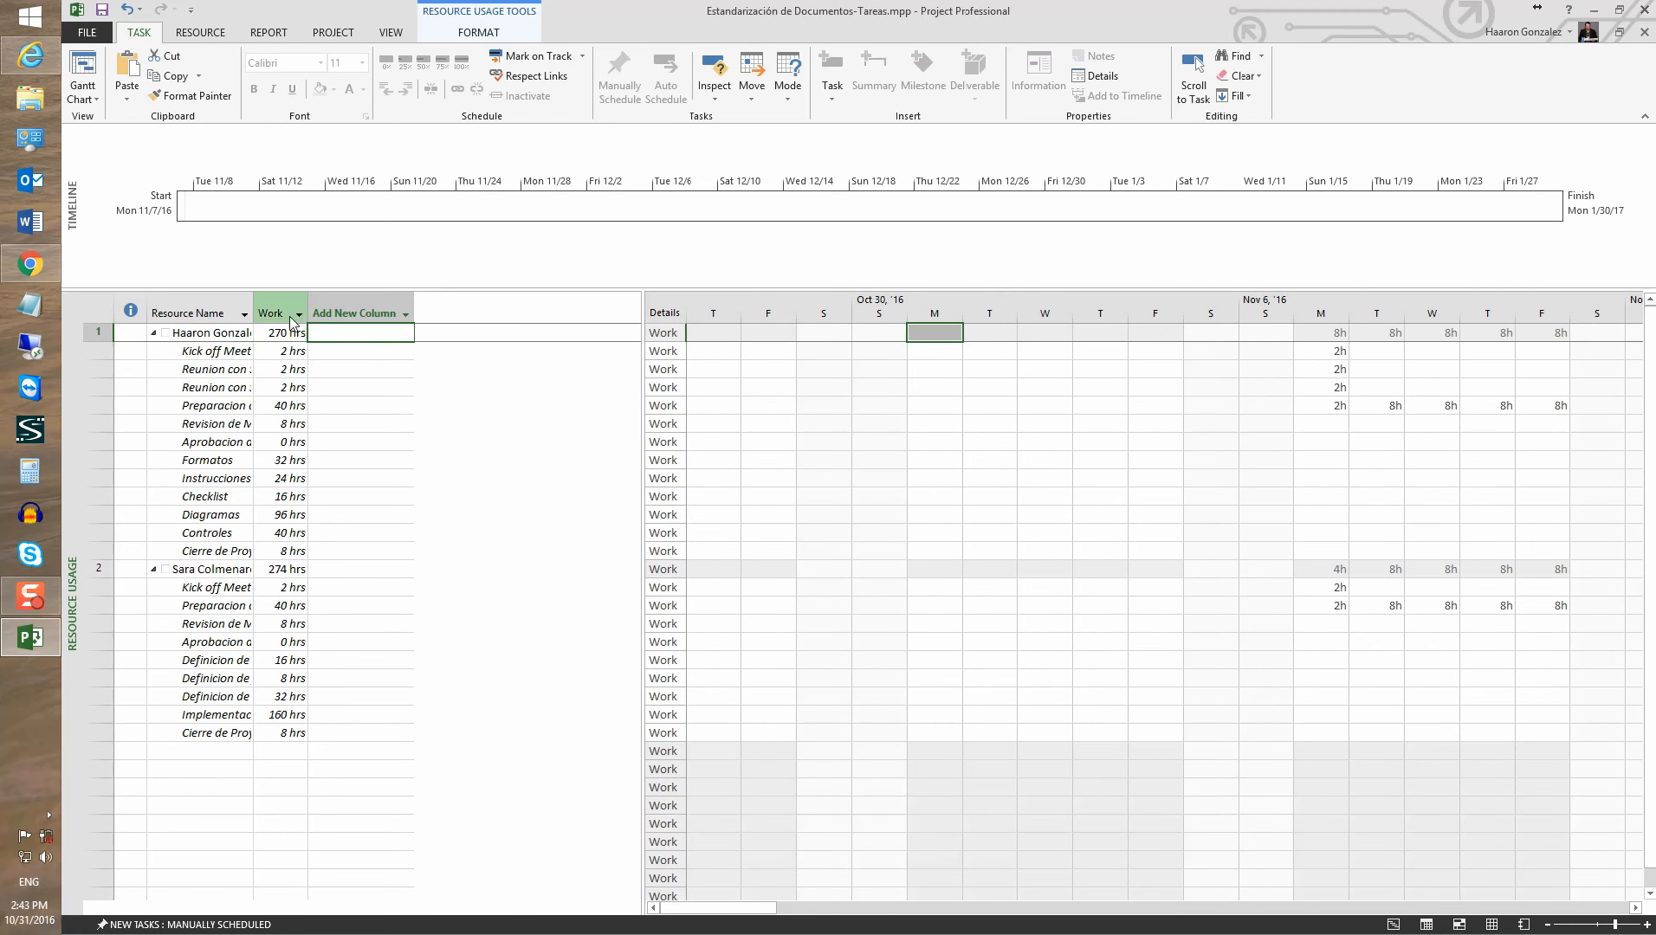
pyautogui.click(281, 564)
pyautogui.click(278, 334)
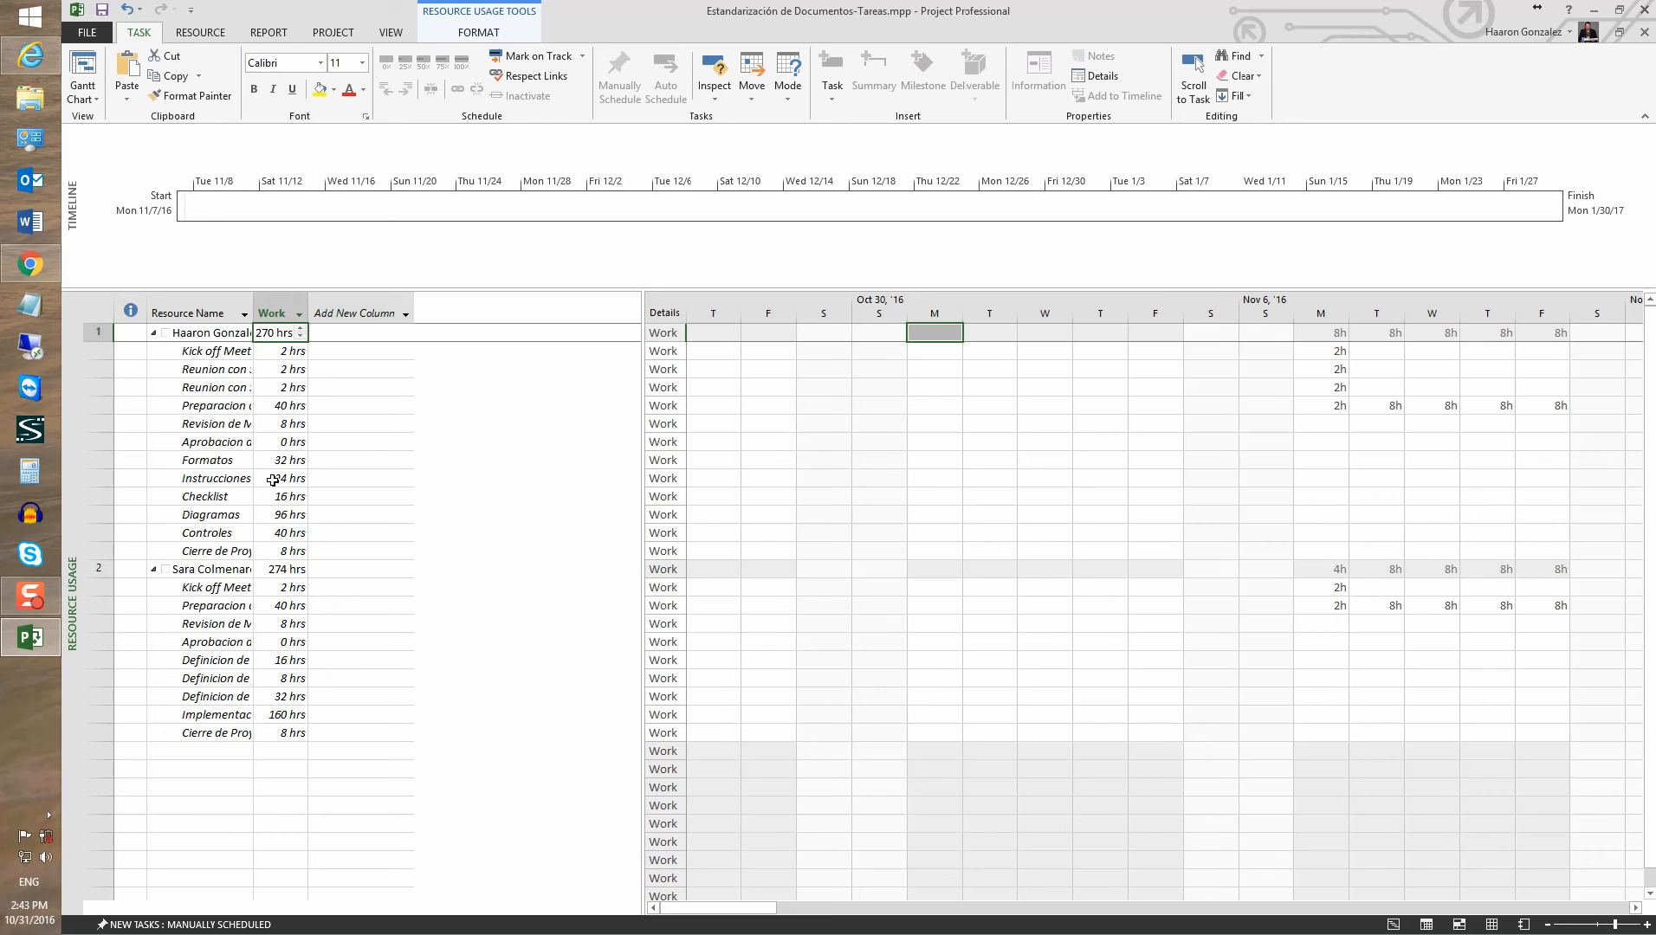
pyautogui.click(270, 575)
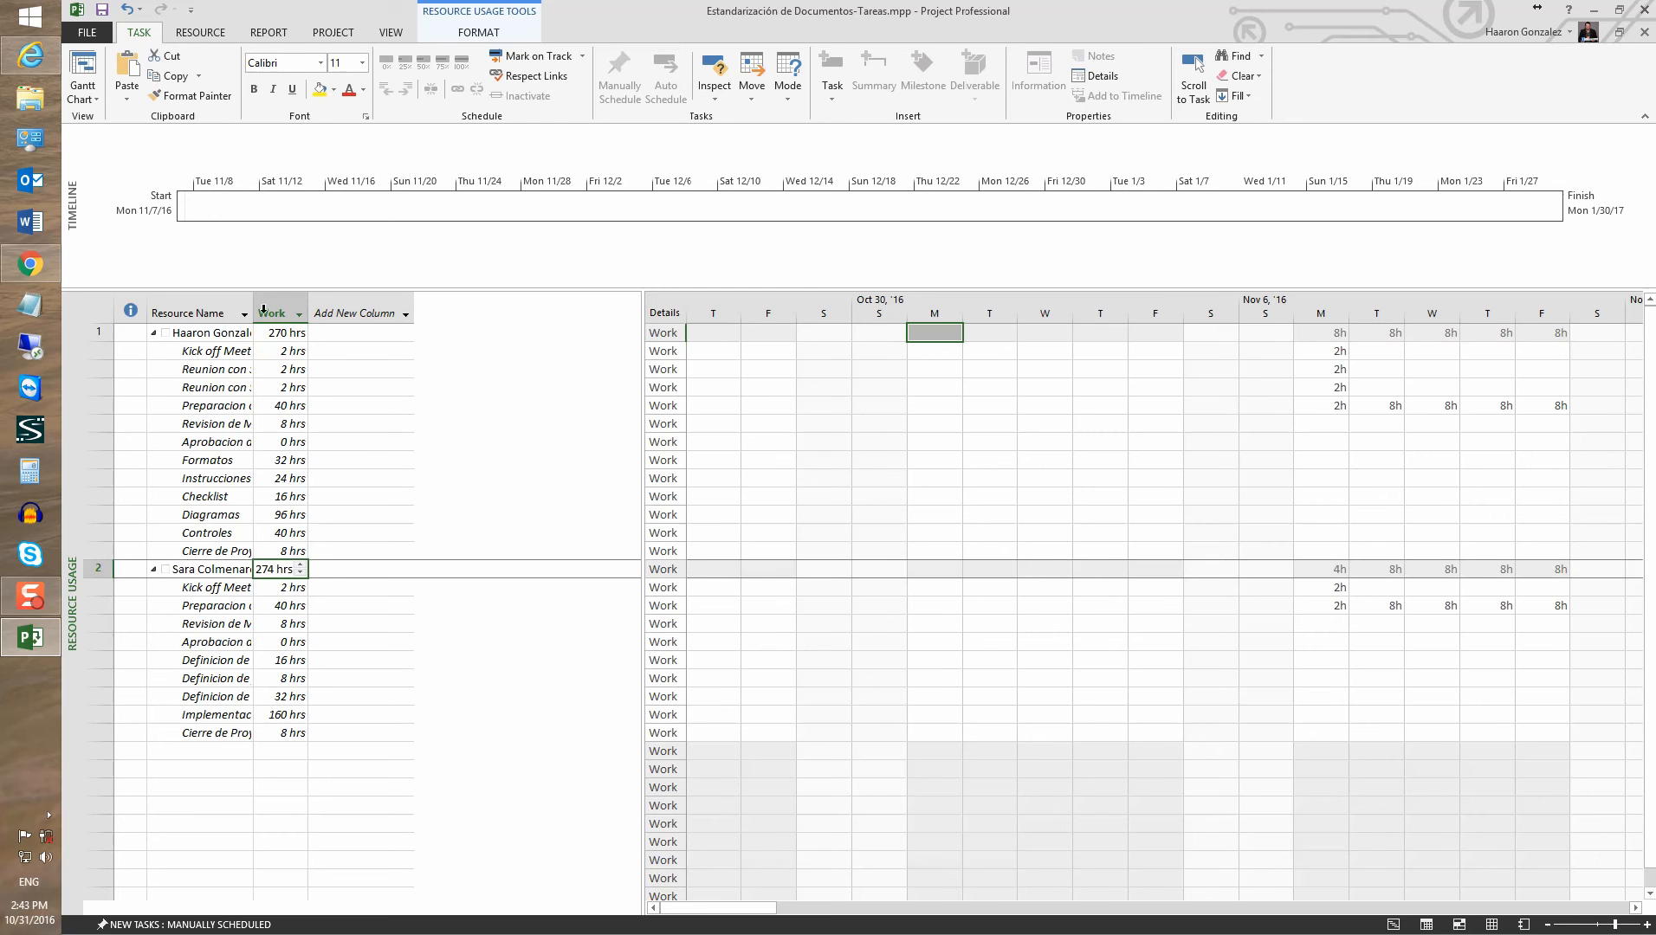
pyautogui.click(83, 69)
pyautogui.click(364, 619)
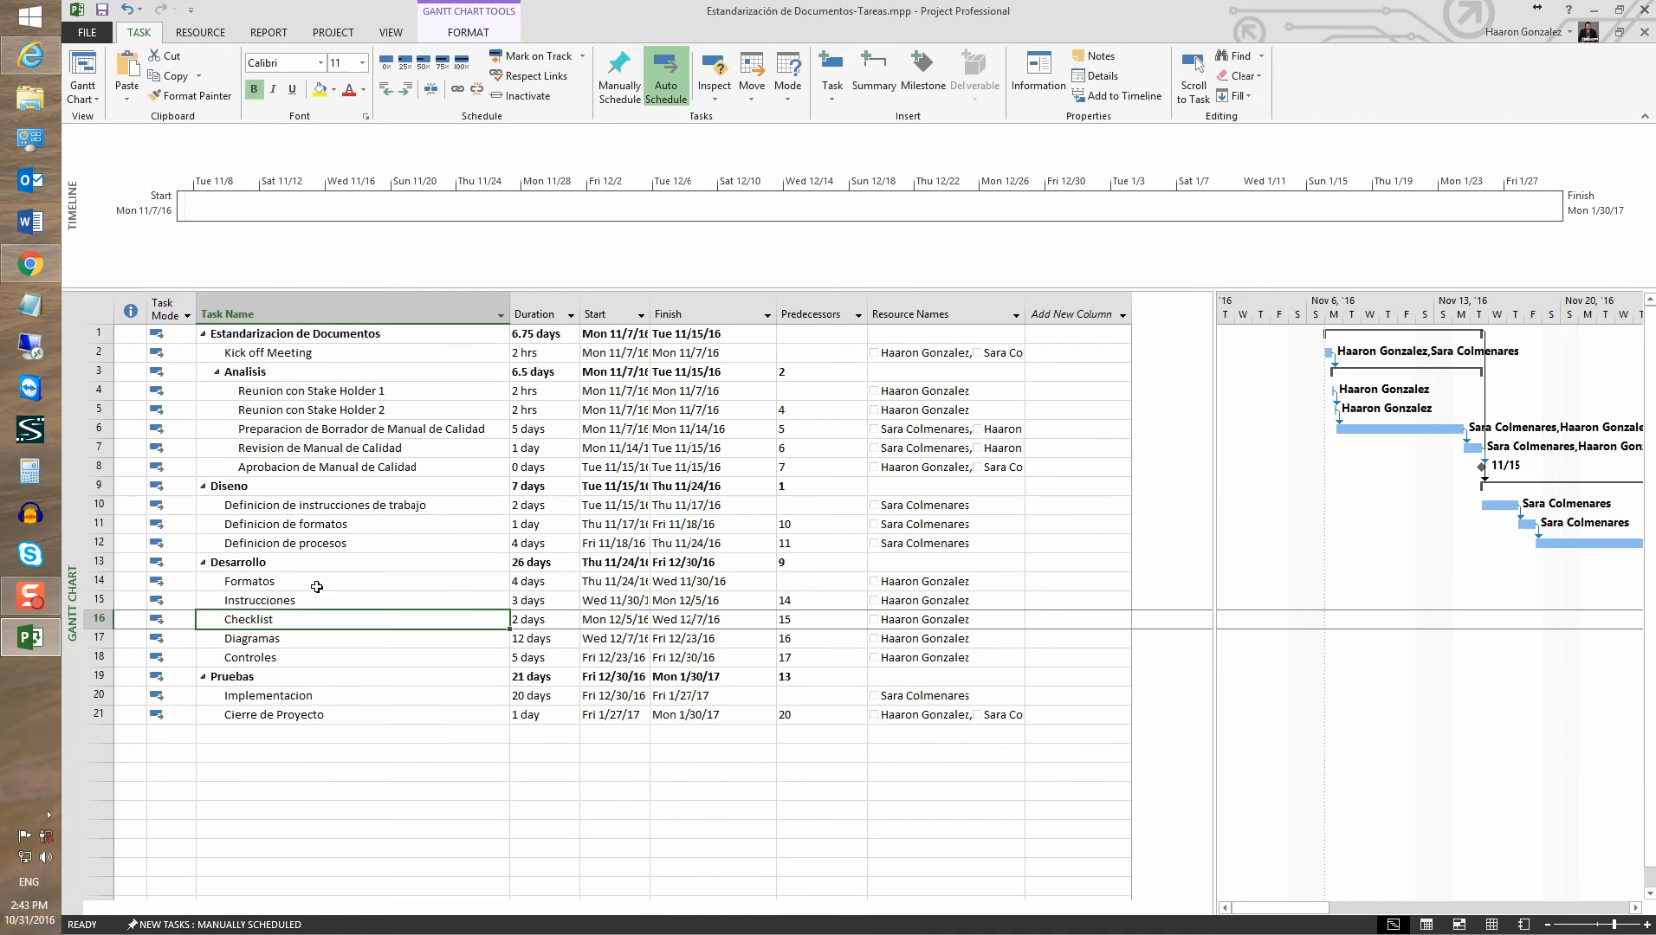
# Review the Change Working Time calendar and Project Information without changing them
pyautogui.click(329, 33)
pyautogui.click(448, 95)
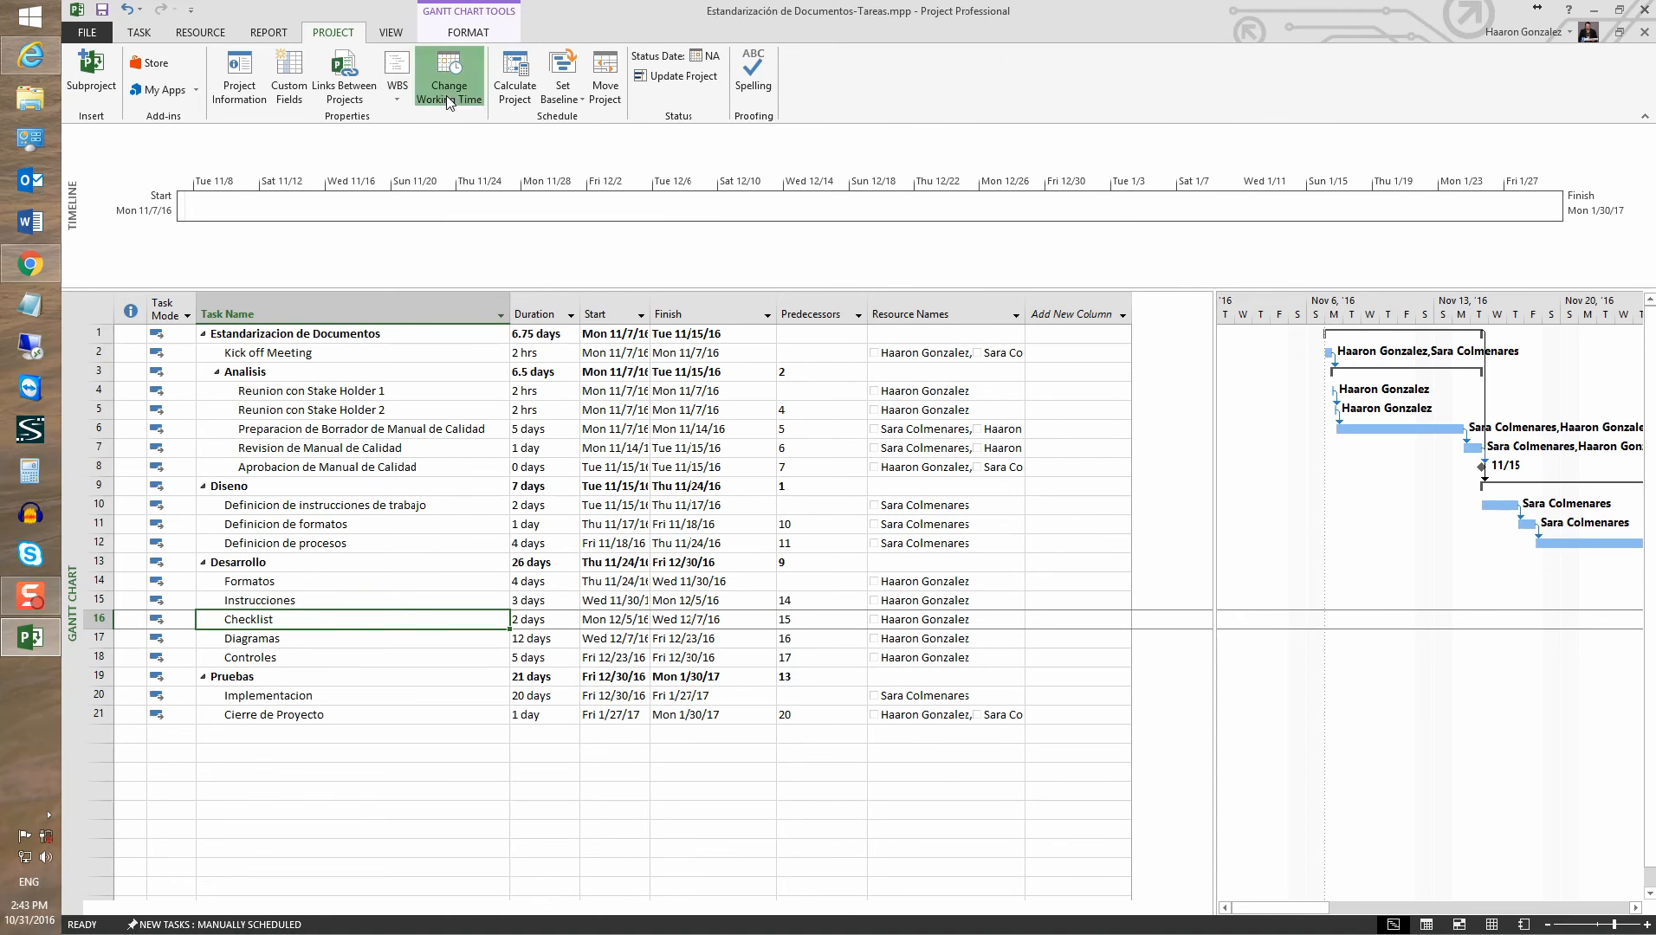
pyautogui.click(1074, 710)
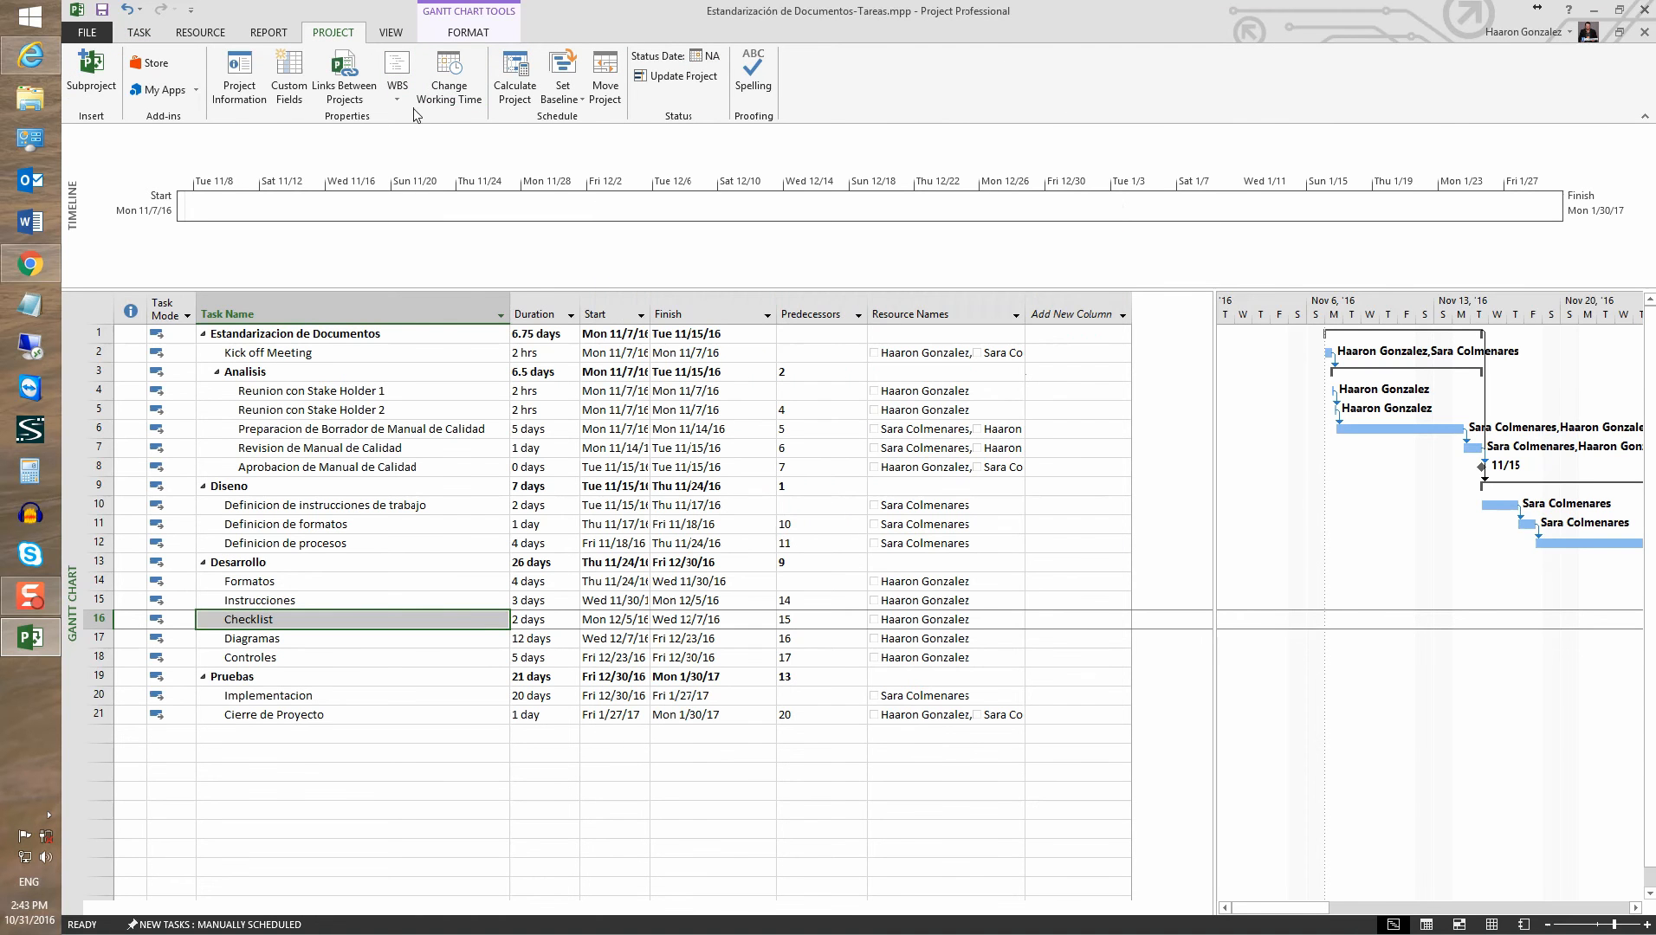
pyautogui.click(240, 92)
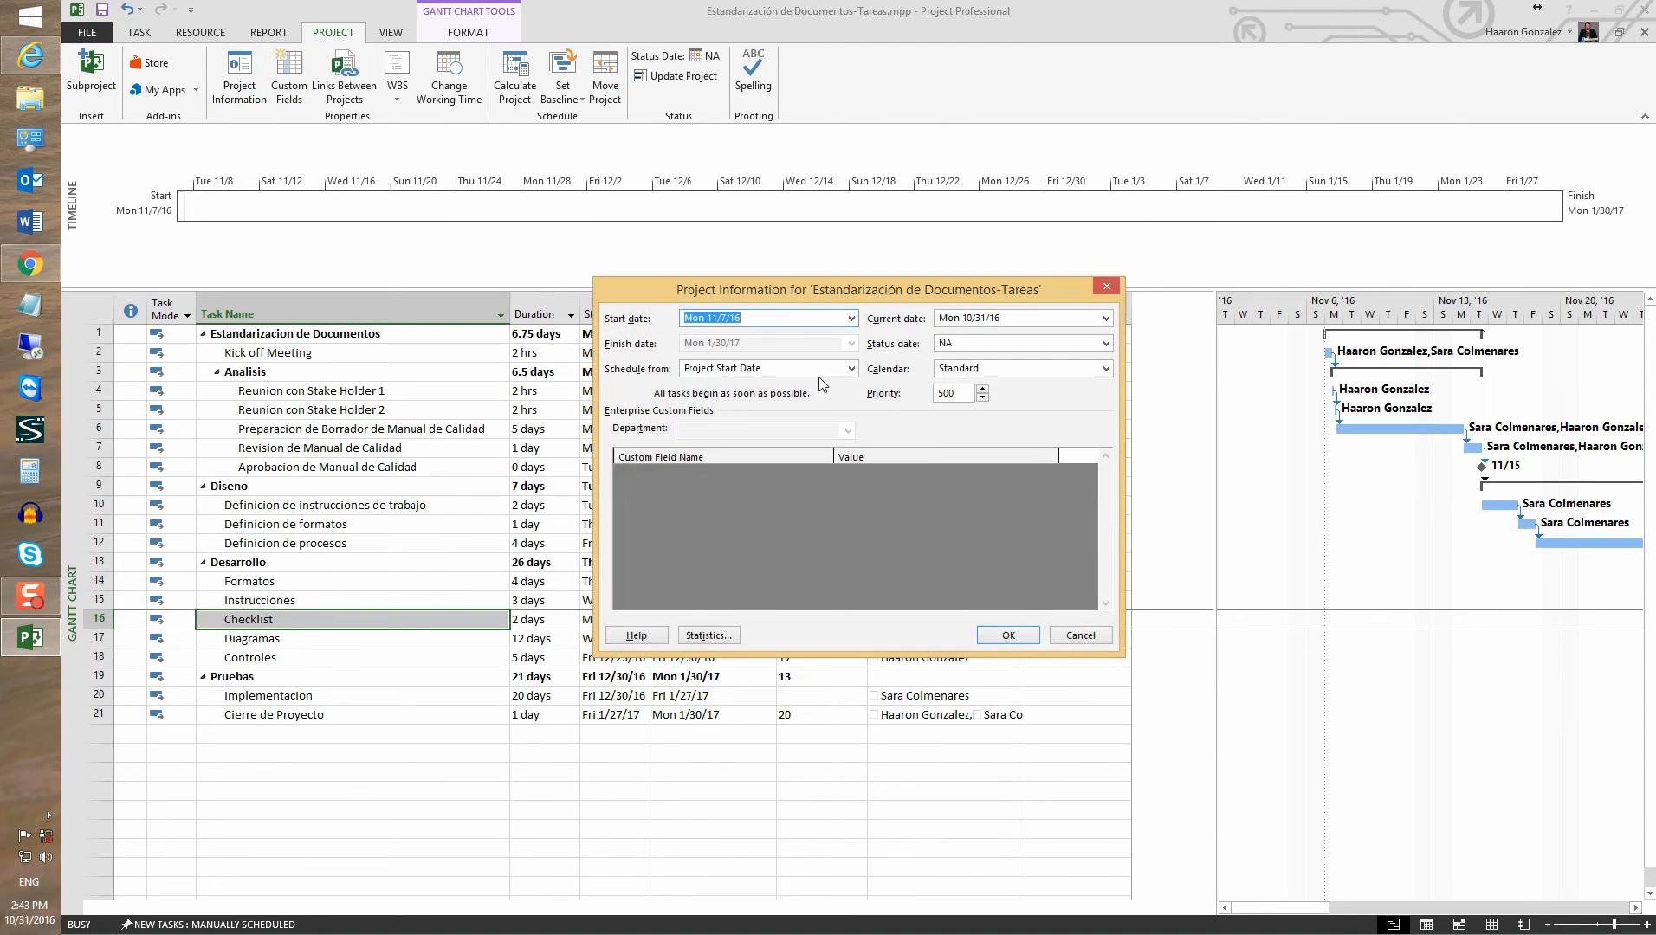
pyautogui.click(1007, 635)
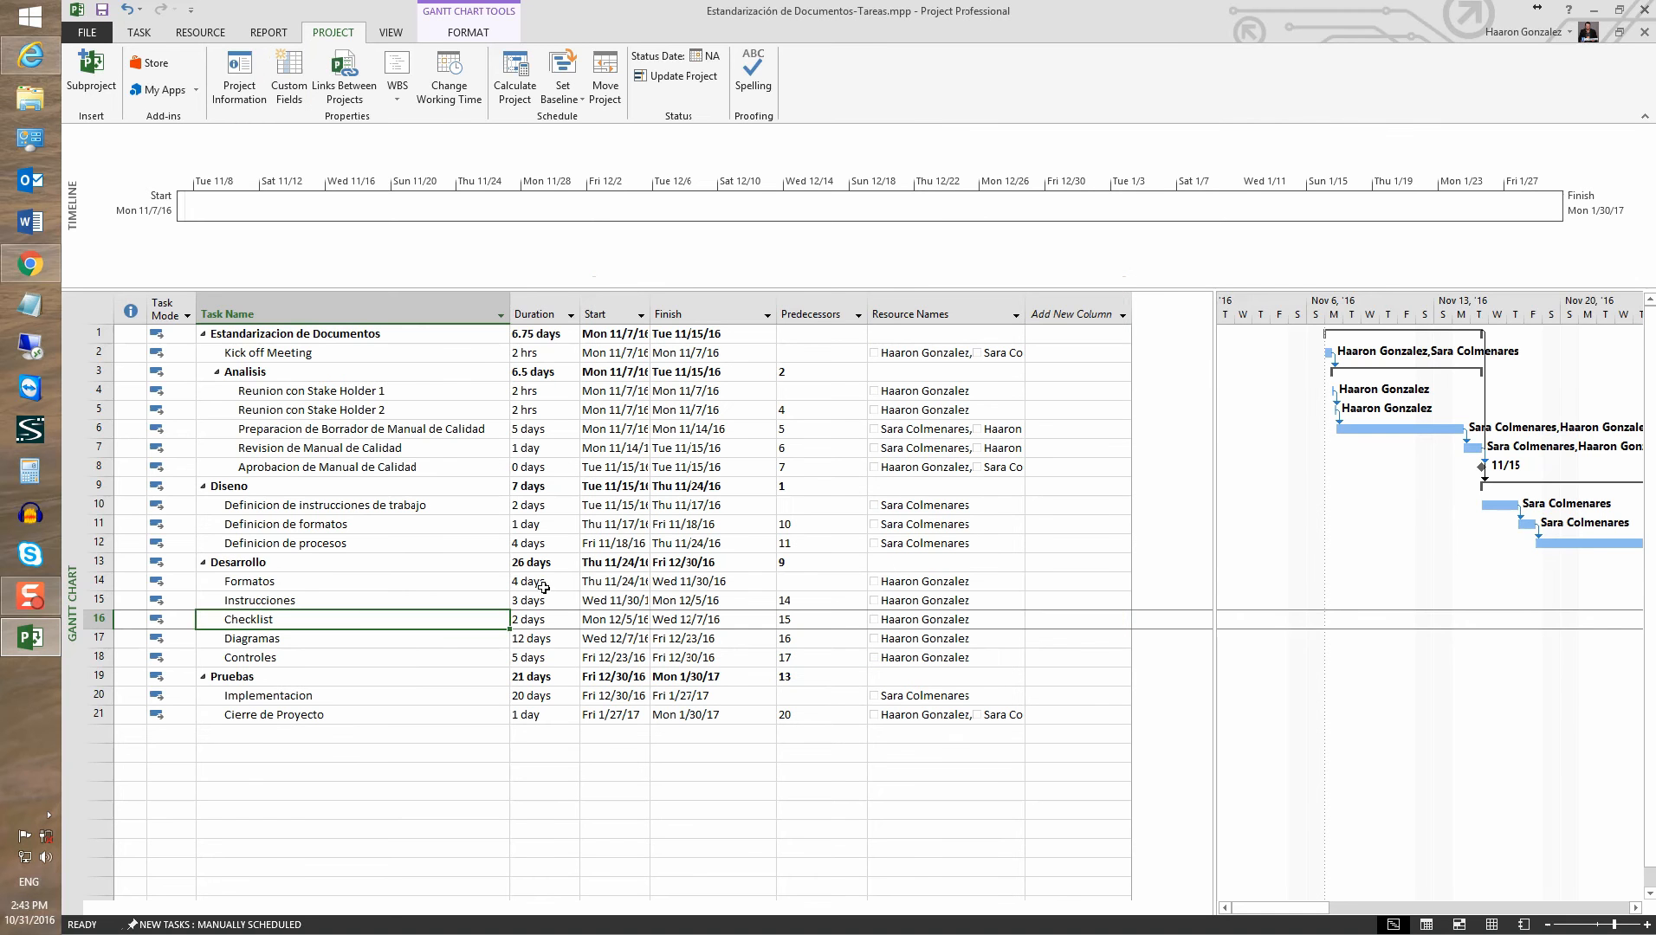
pyautogui.click(290, 345)
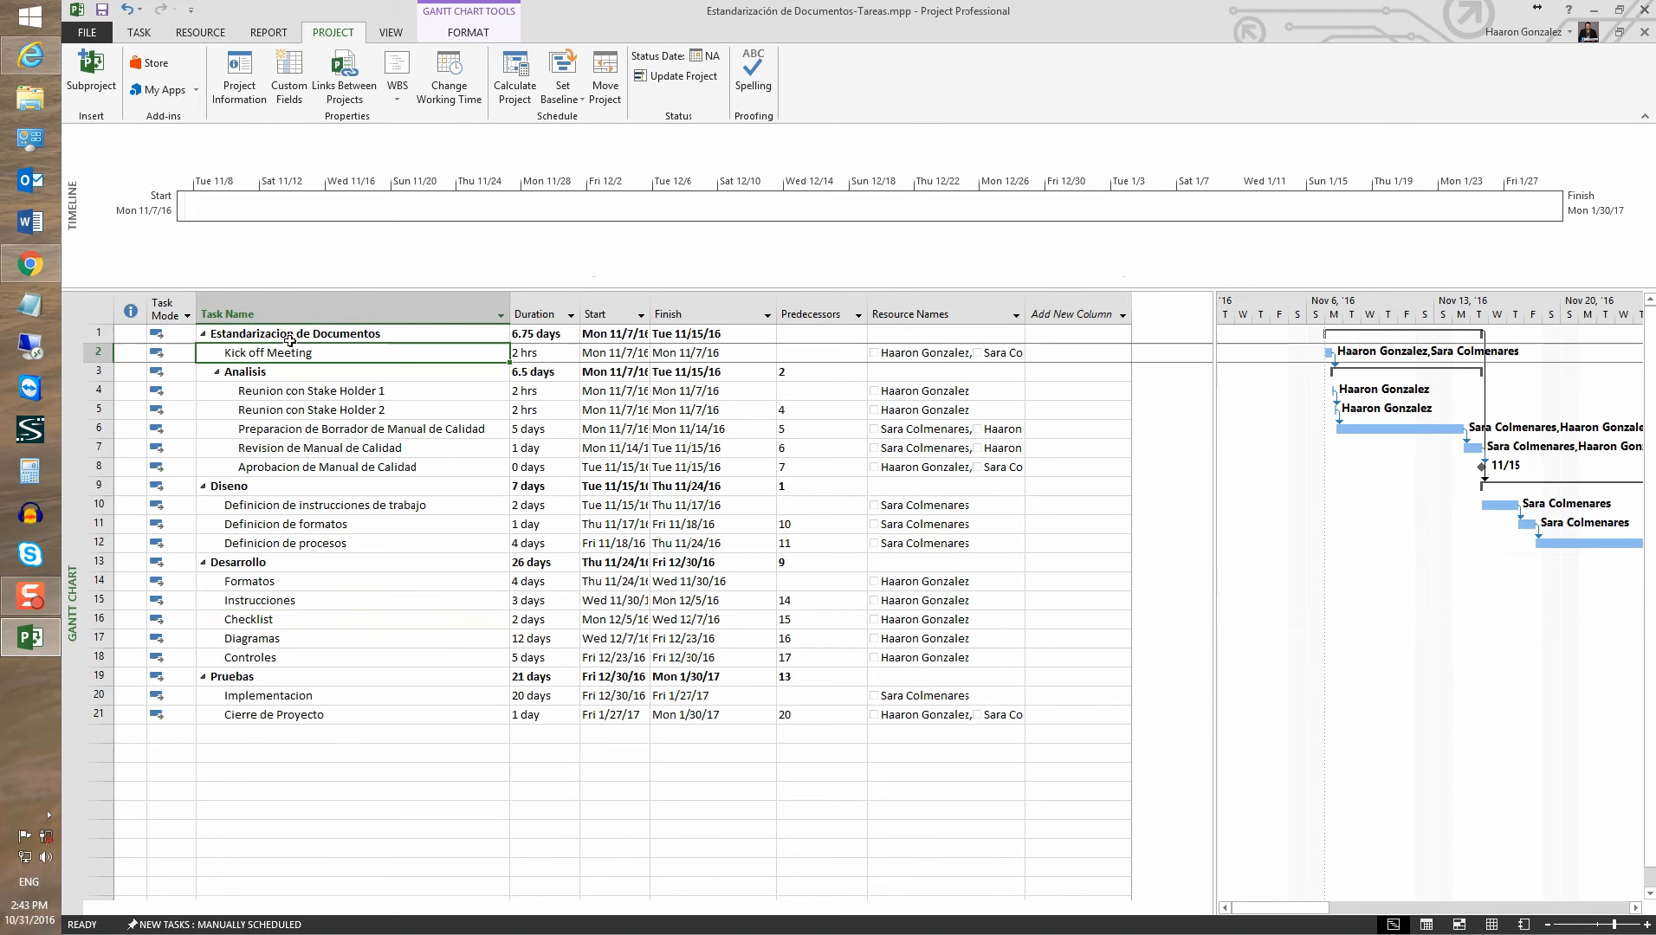
# Set the Schedule option 'Duration is entered in' to Hours, so the summary reads 54 hrs
pyautogui.click(83, 35)
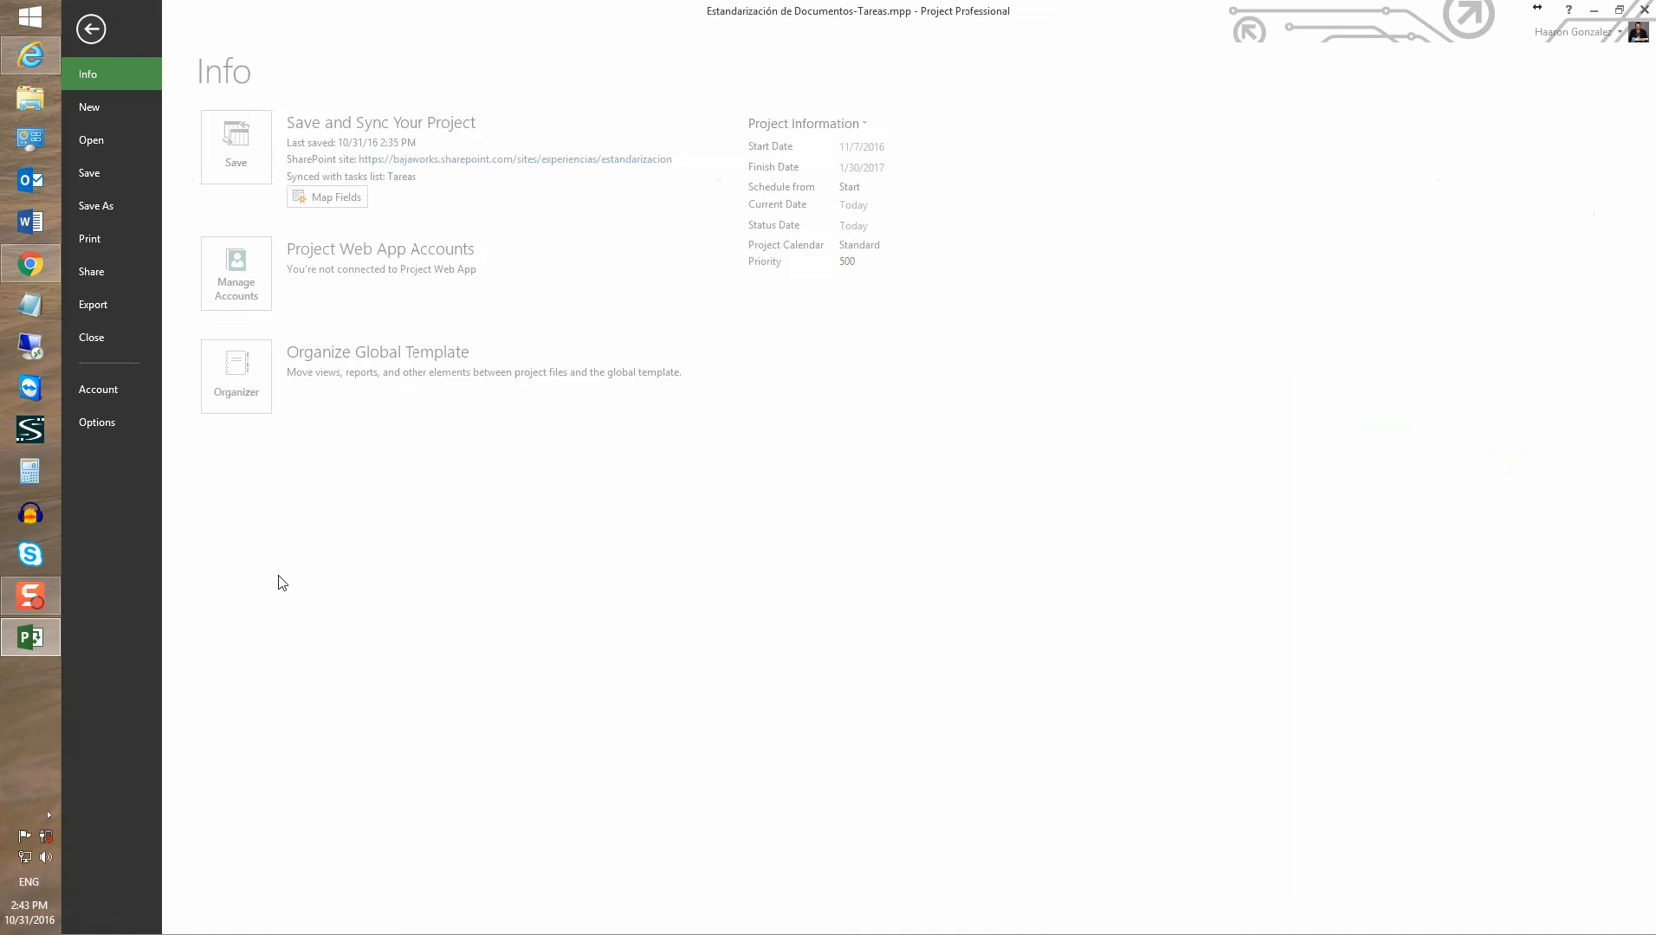
pyautogui.click(102, 424)
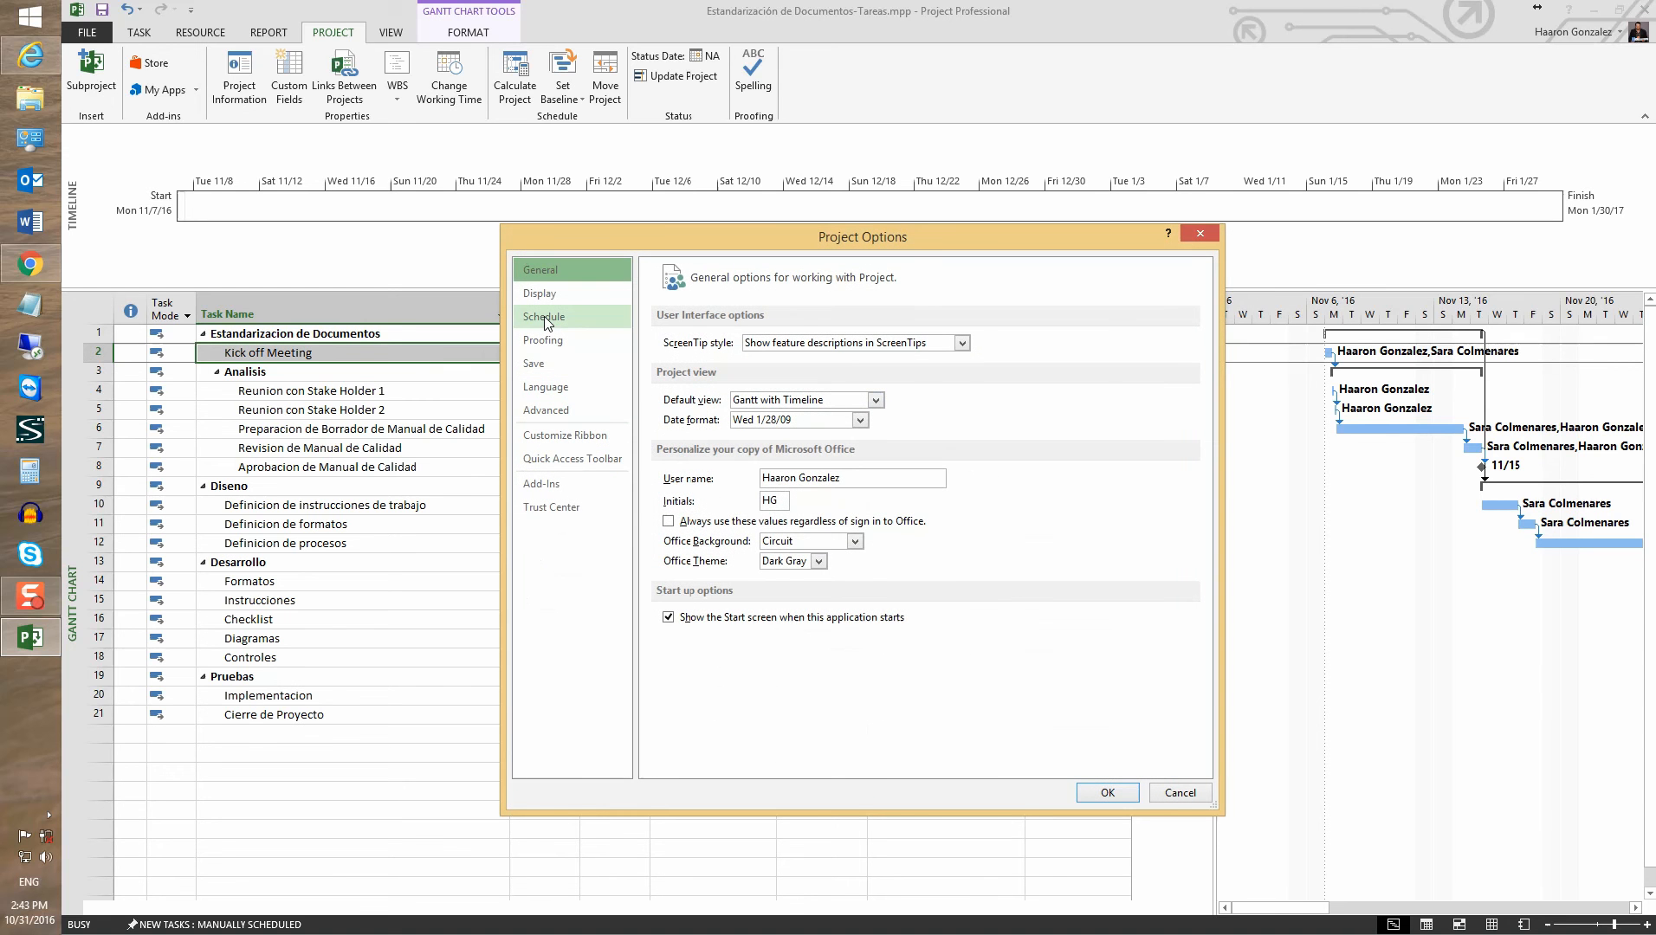
pyautogui.click(545, 318)
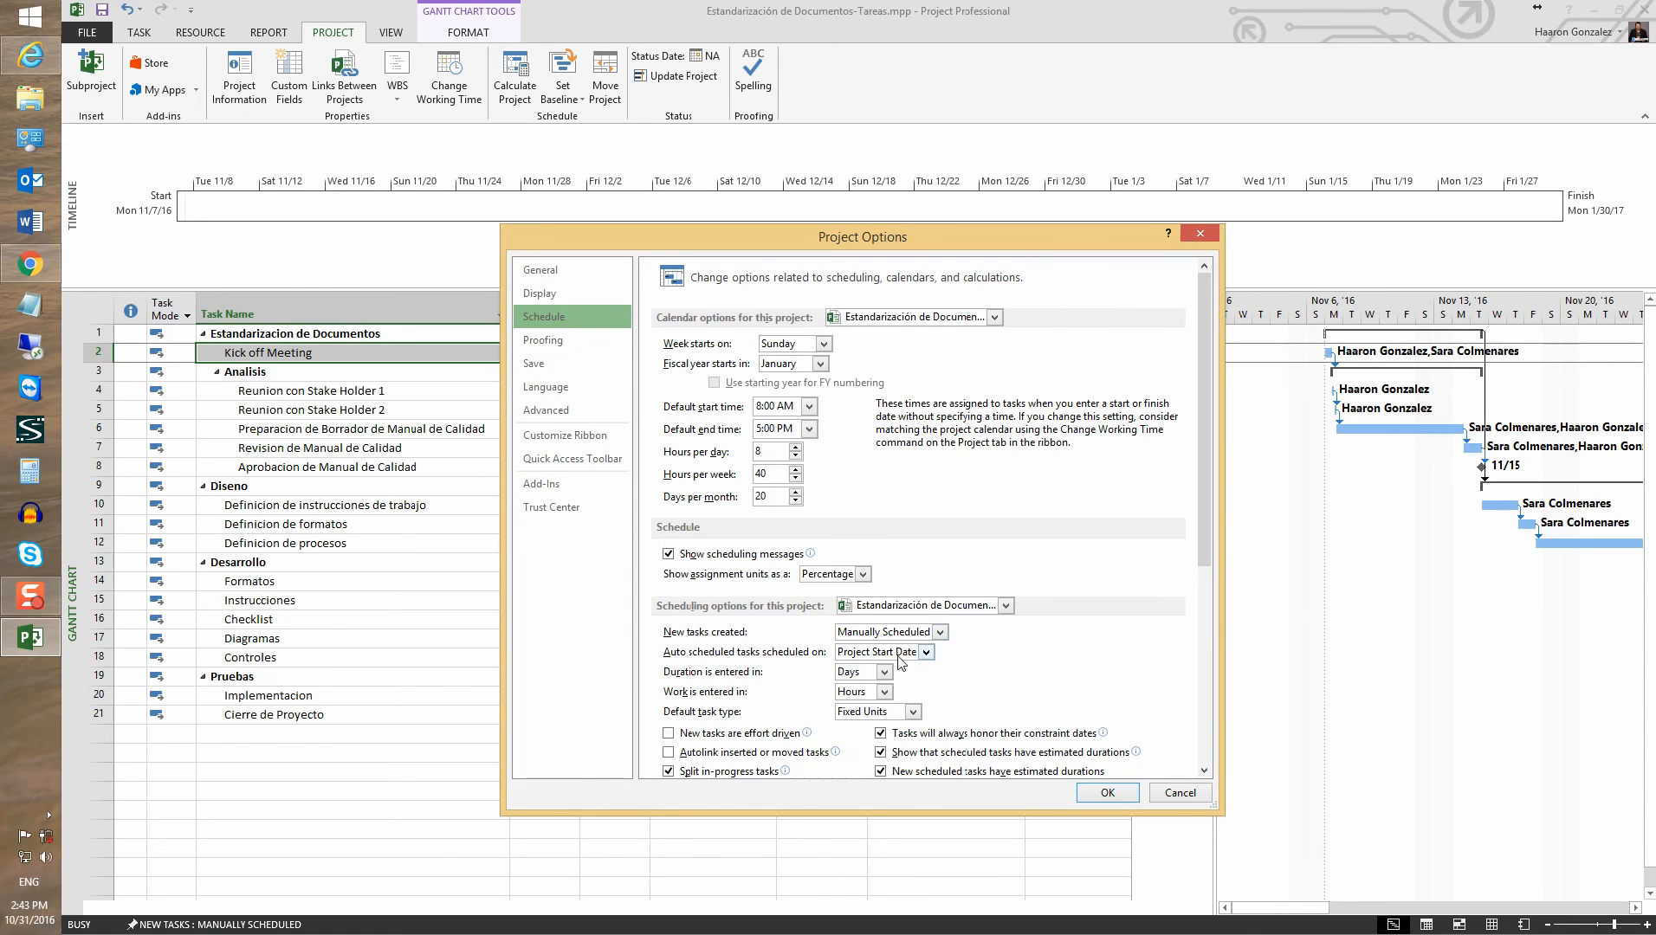
pyautogui.click(883, 674)
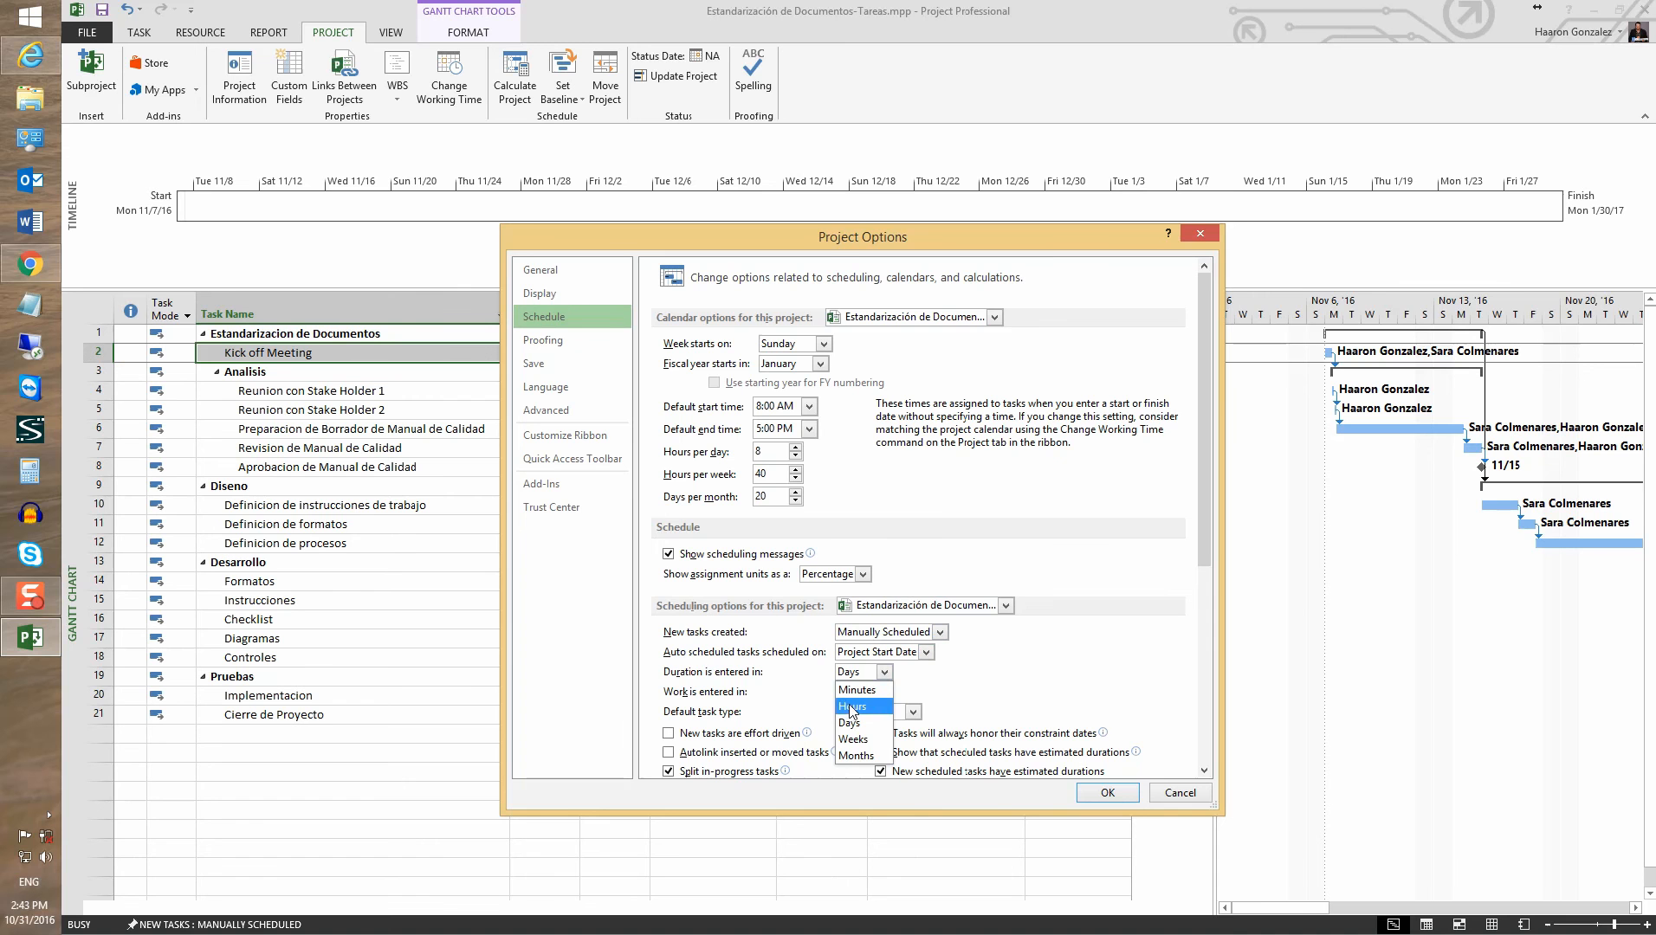
pyautogui.click(850, 708)
pyautogui.click(1104, 793)
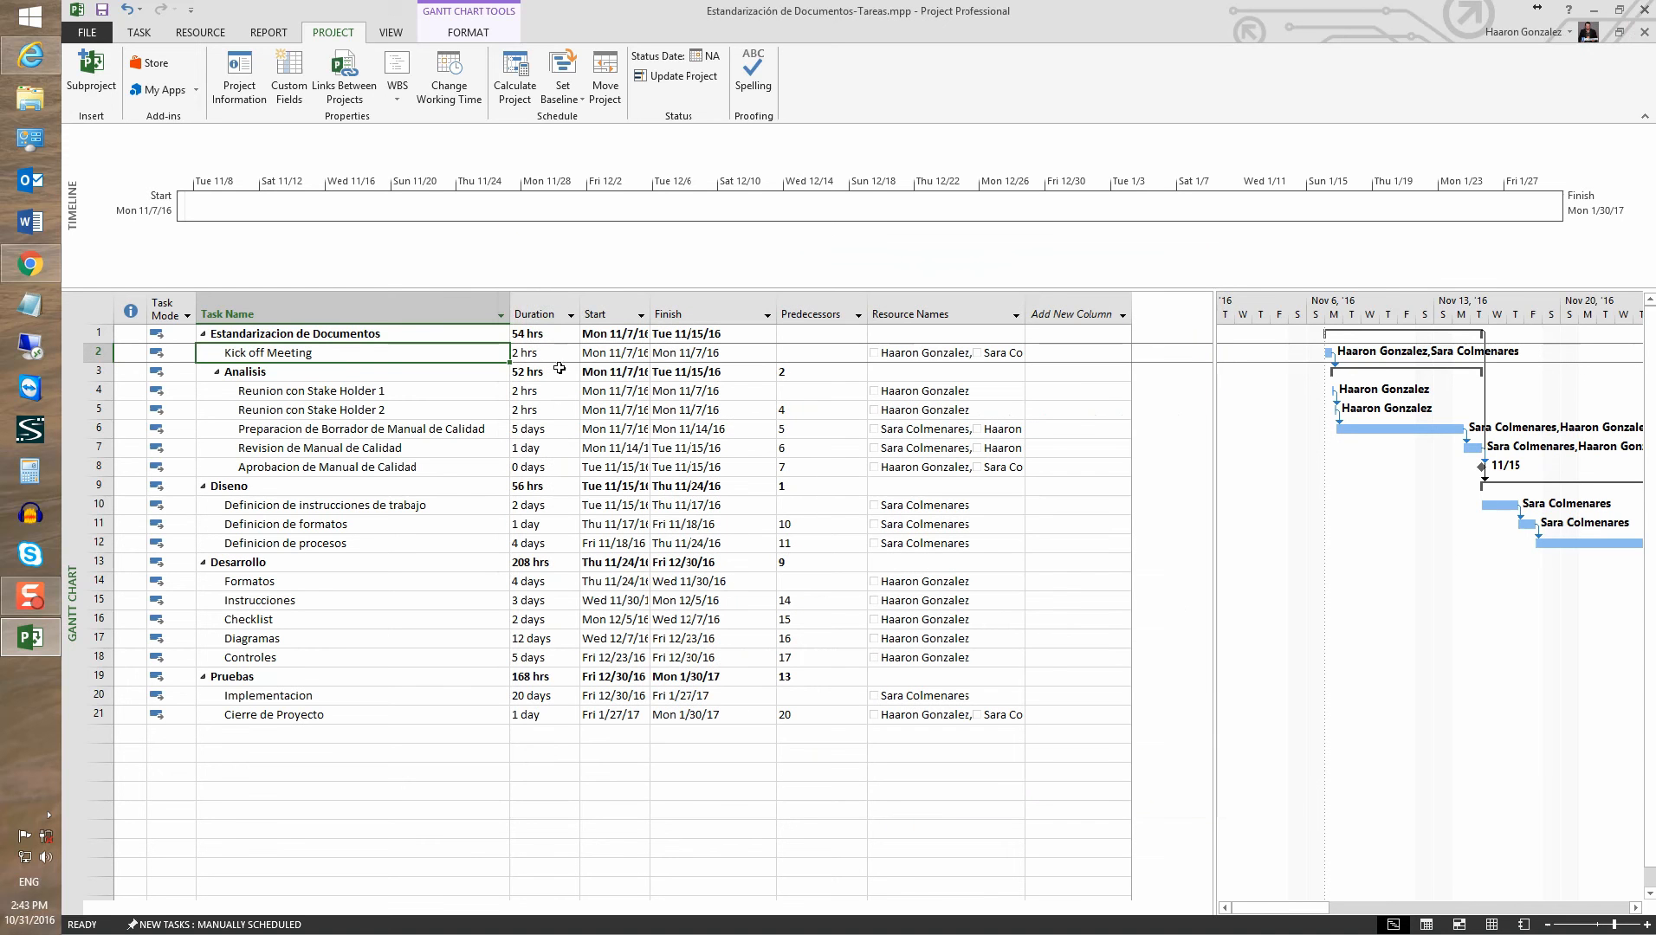
pyautogui.click(535, 338)
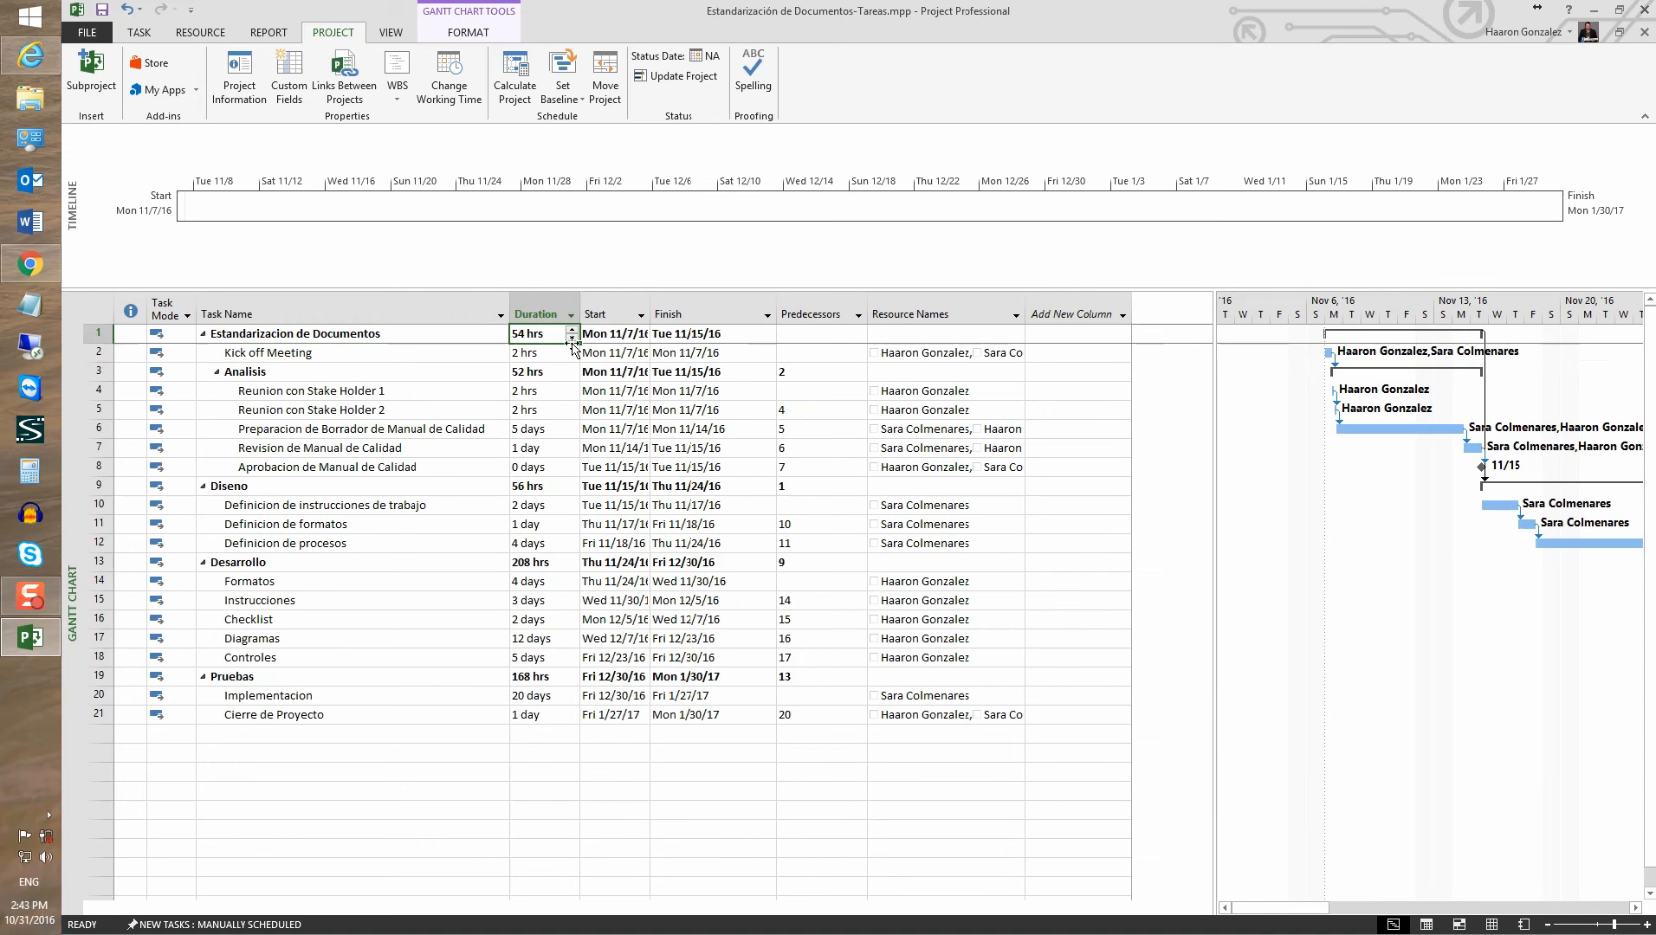
pyautogui.click(102, 305)
pyautogui.click(138, 32)
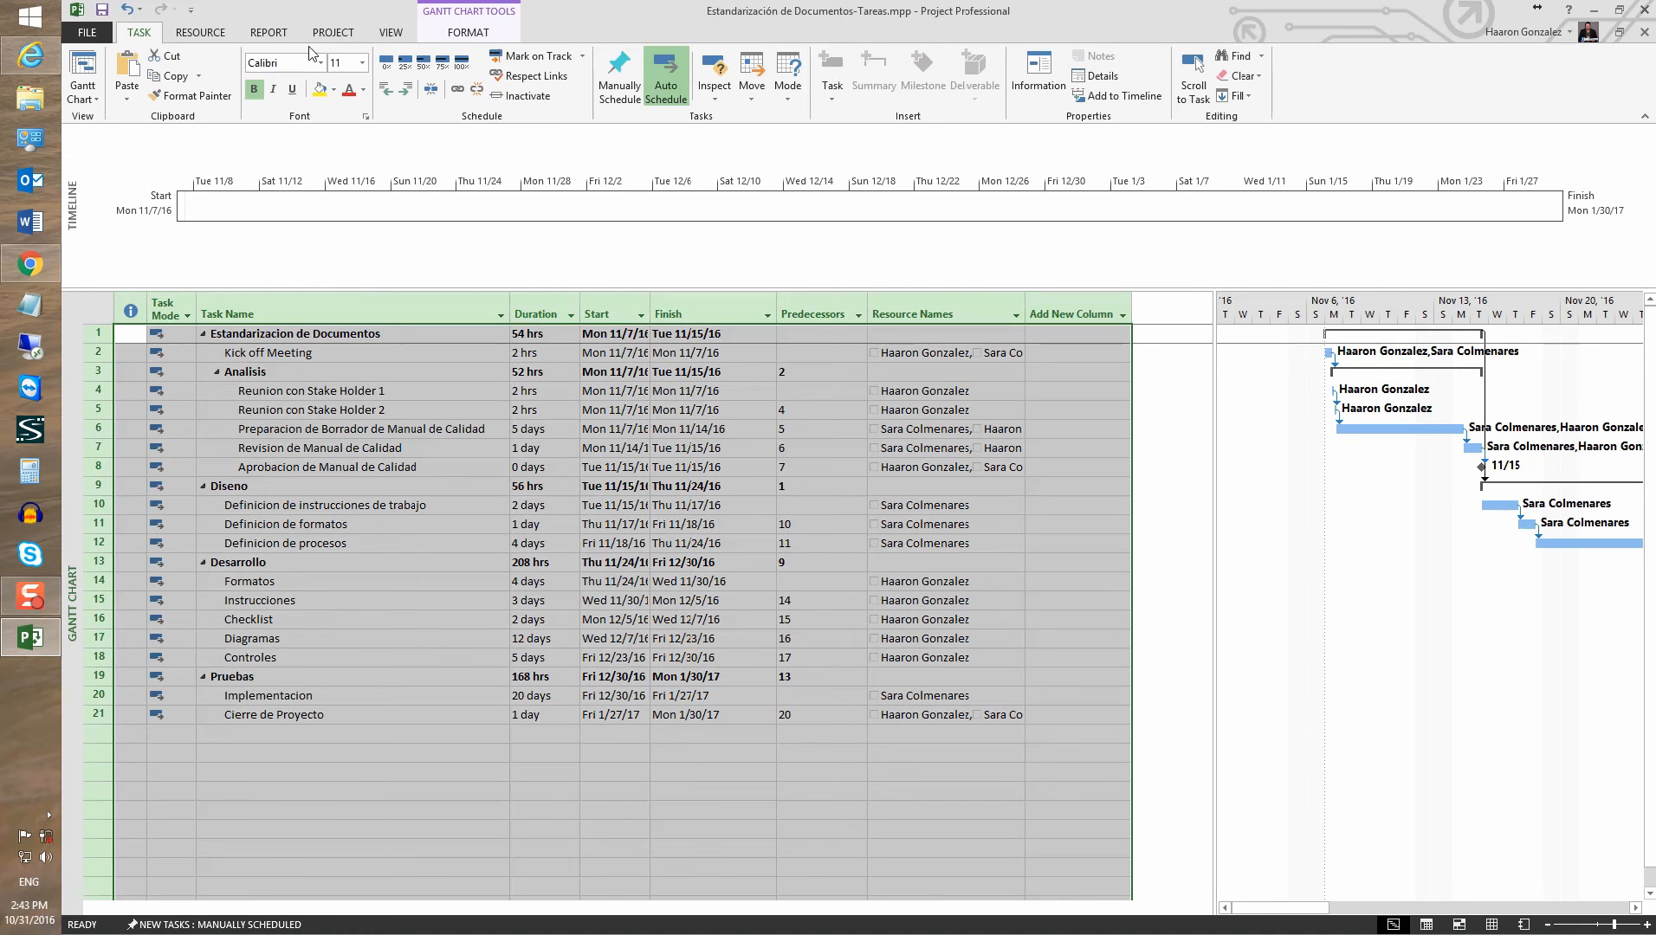
# Save the plan to sync it with the SharePoint Tareas list, then restore down the Project window
pyautogui.click(476, 91)
pyautogui.hotkey('ctrl', 'z')
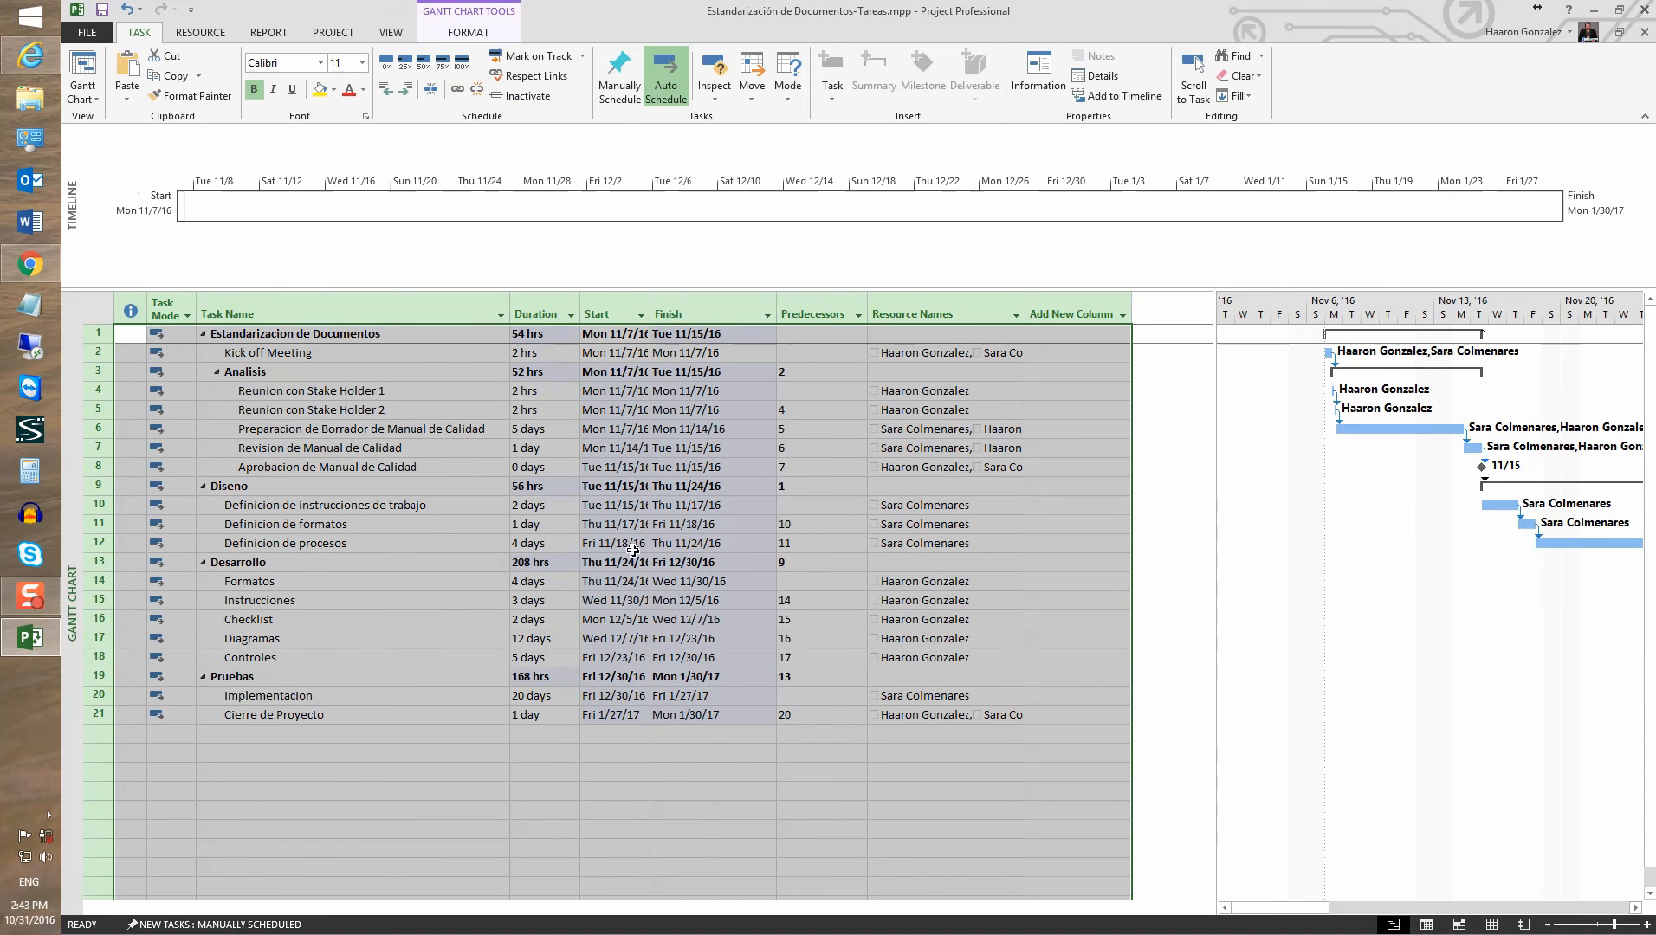
pyautogui.click(458, 526)
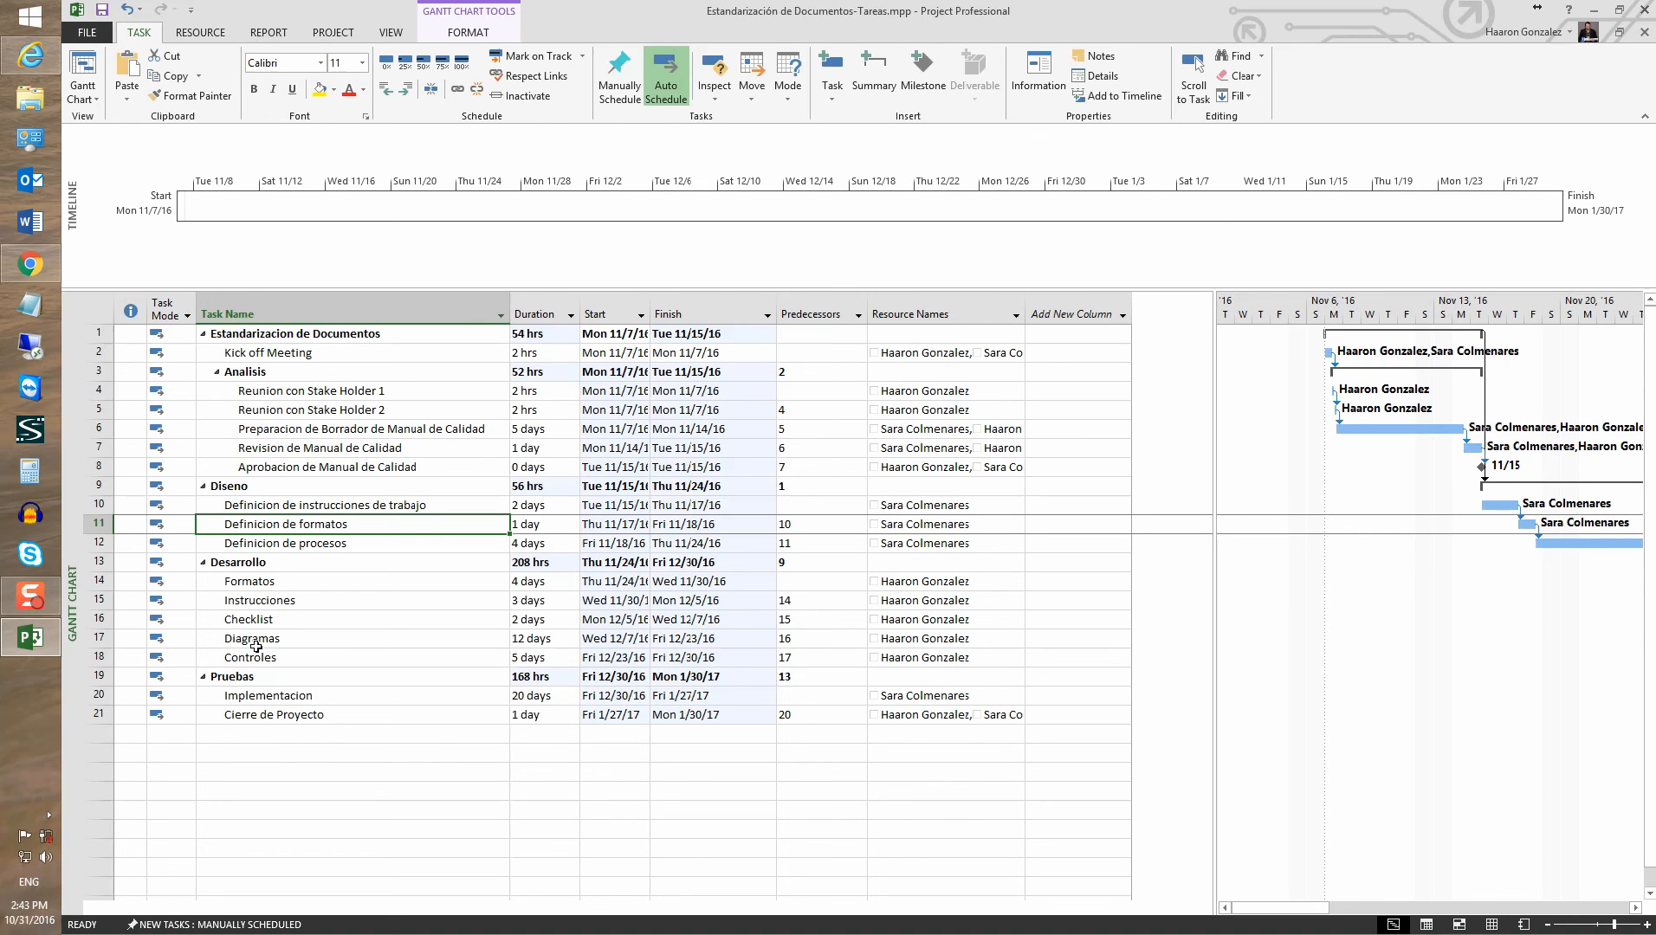
pyautogui.click(99, 12)
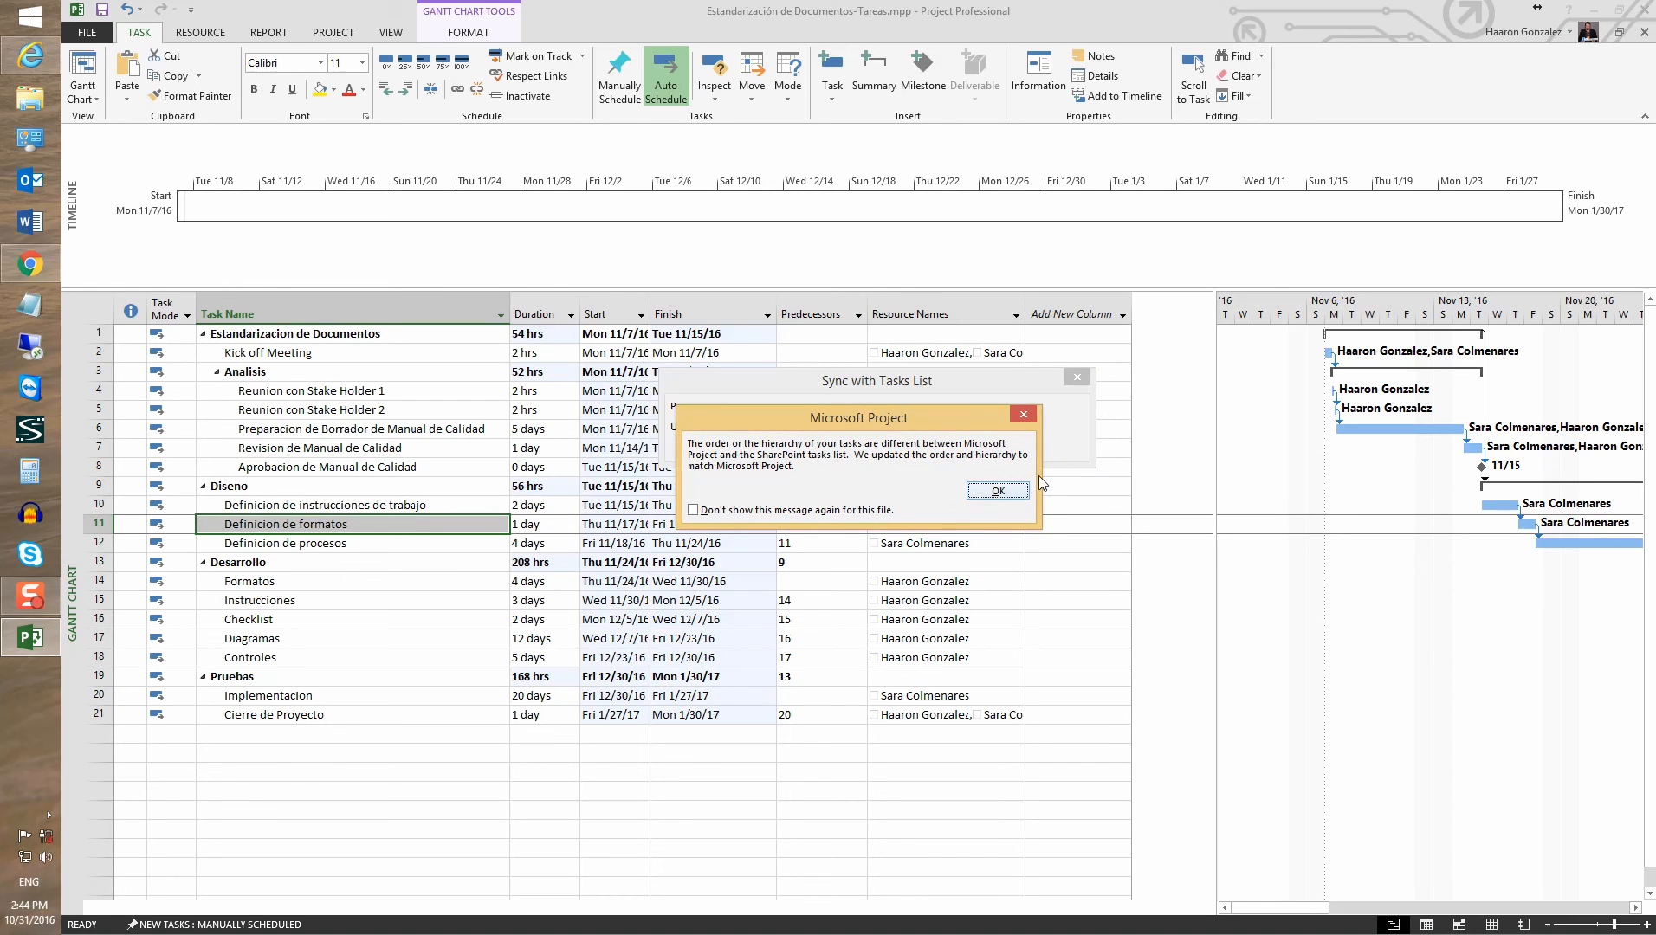
pyautogui.click(998, 491)
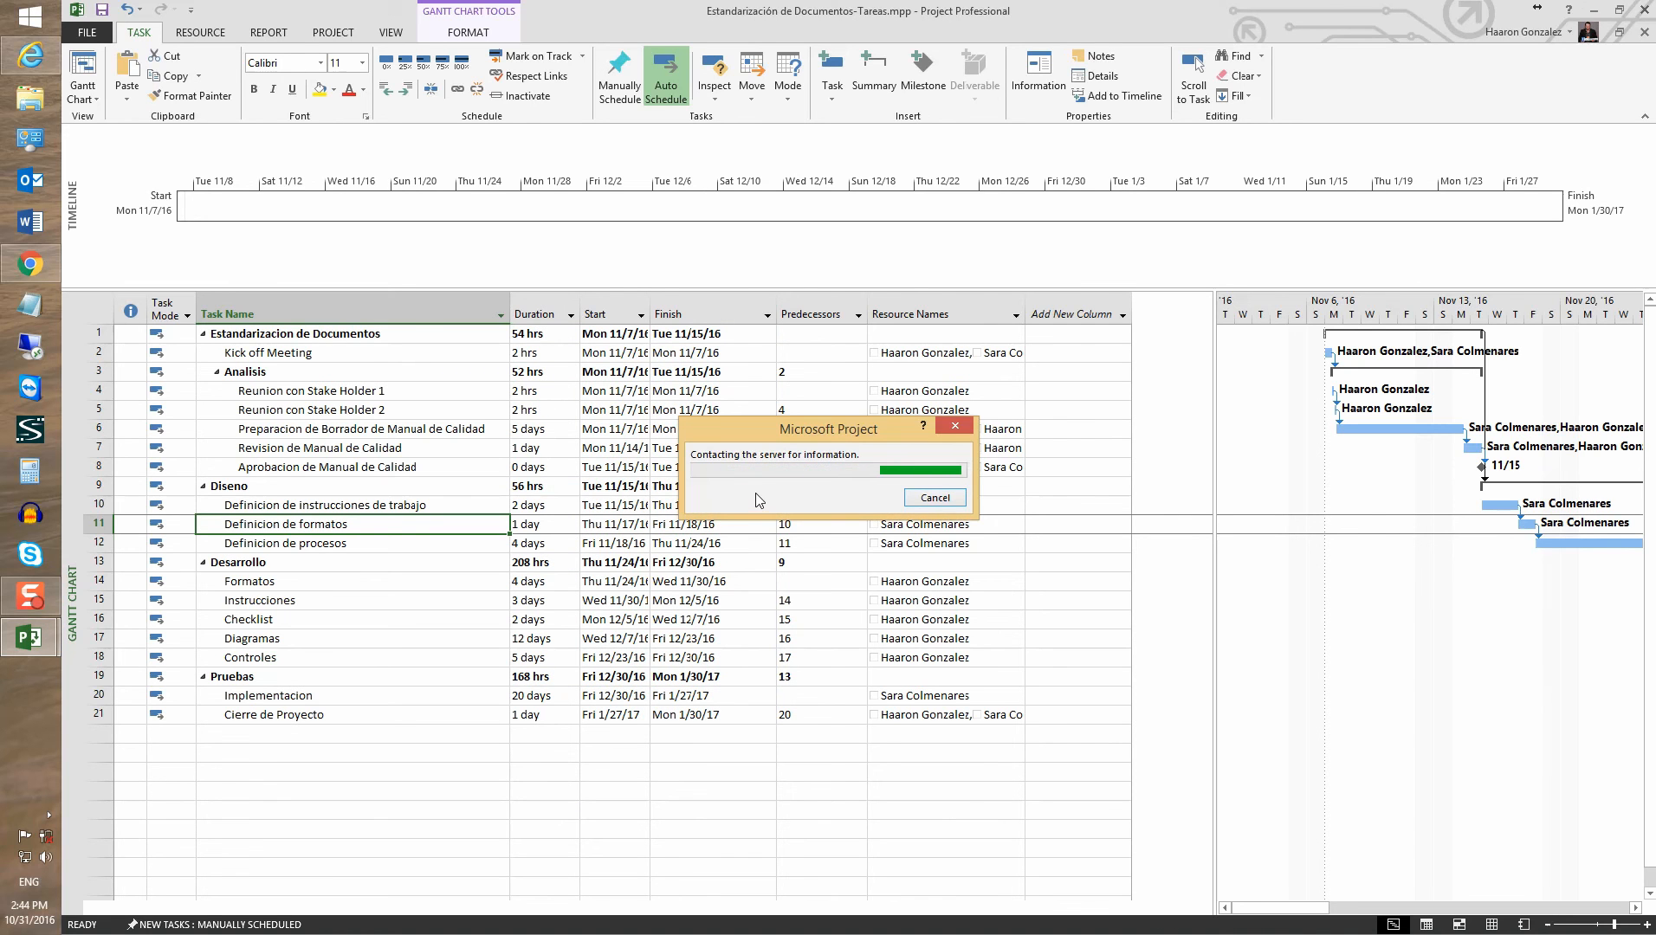
pyautogui.click(1618, 12)
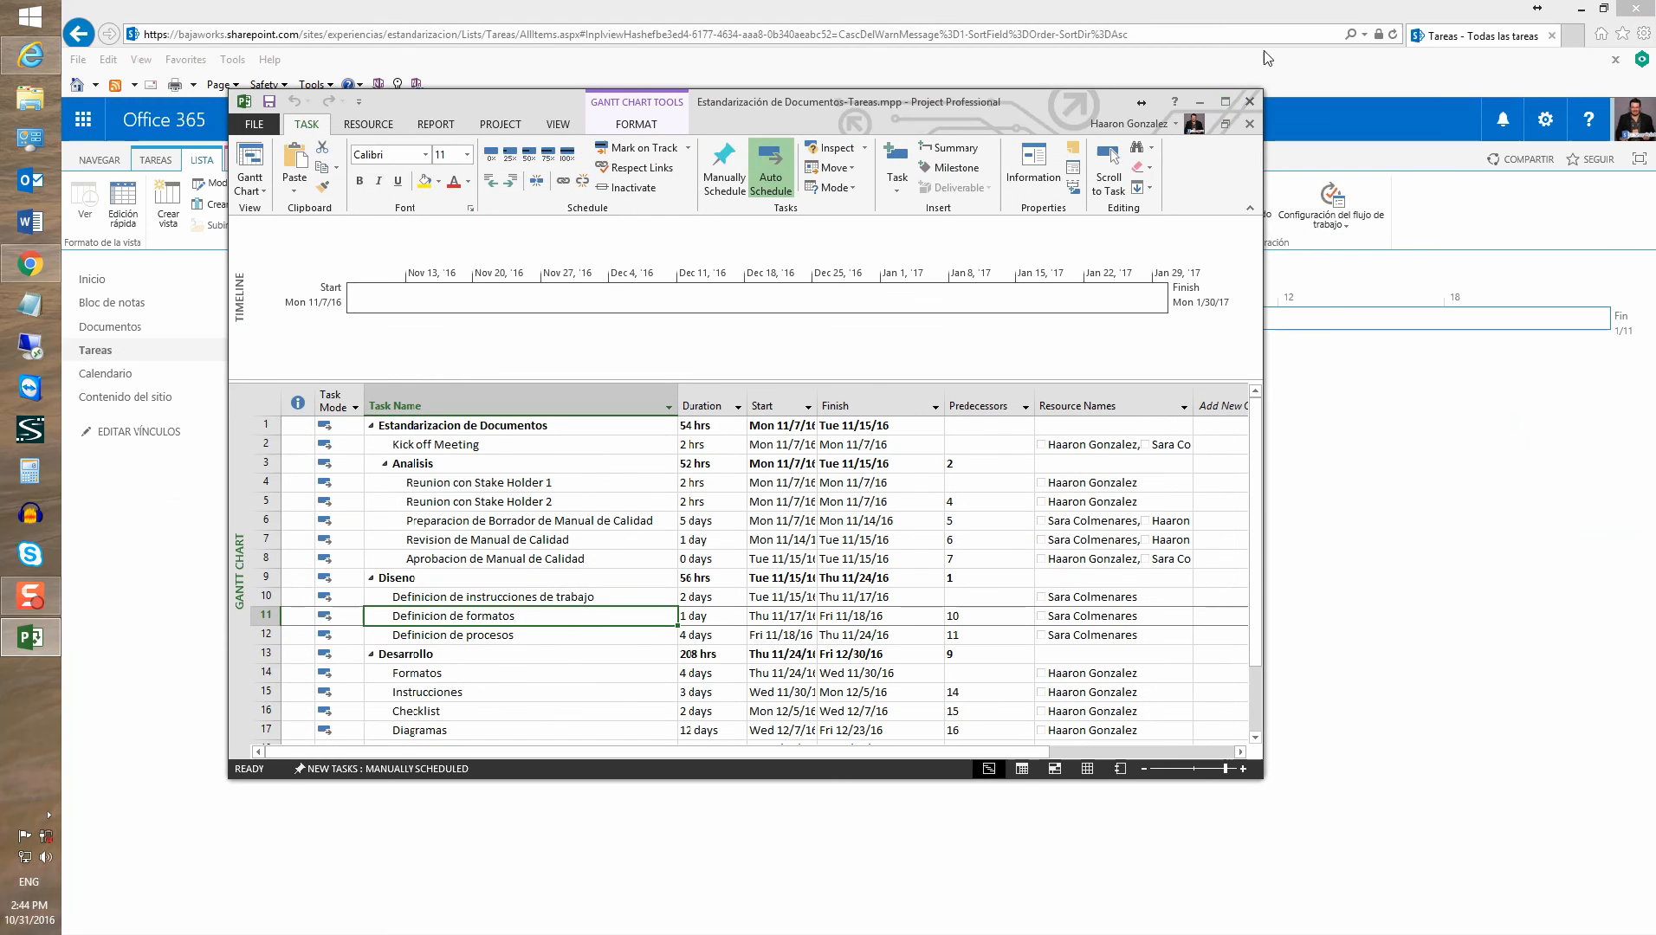
# Maximize the browser showing the Tareas list and choose the Mis tareas view
pyautogui.click(1250, 103)
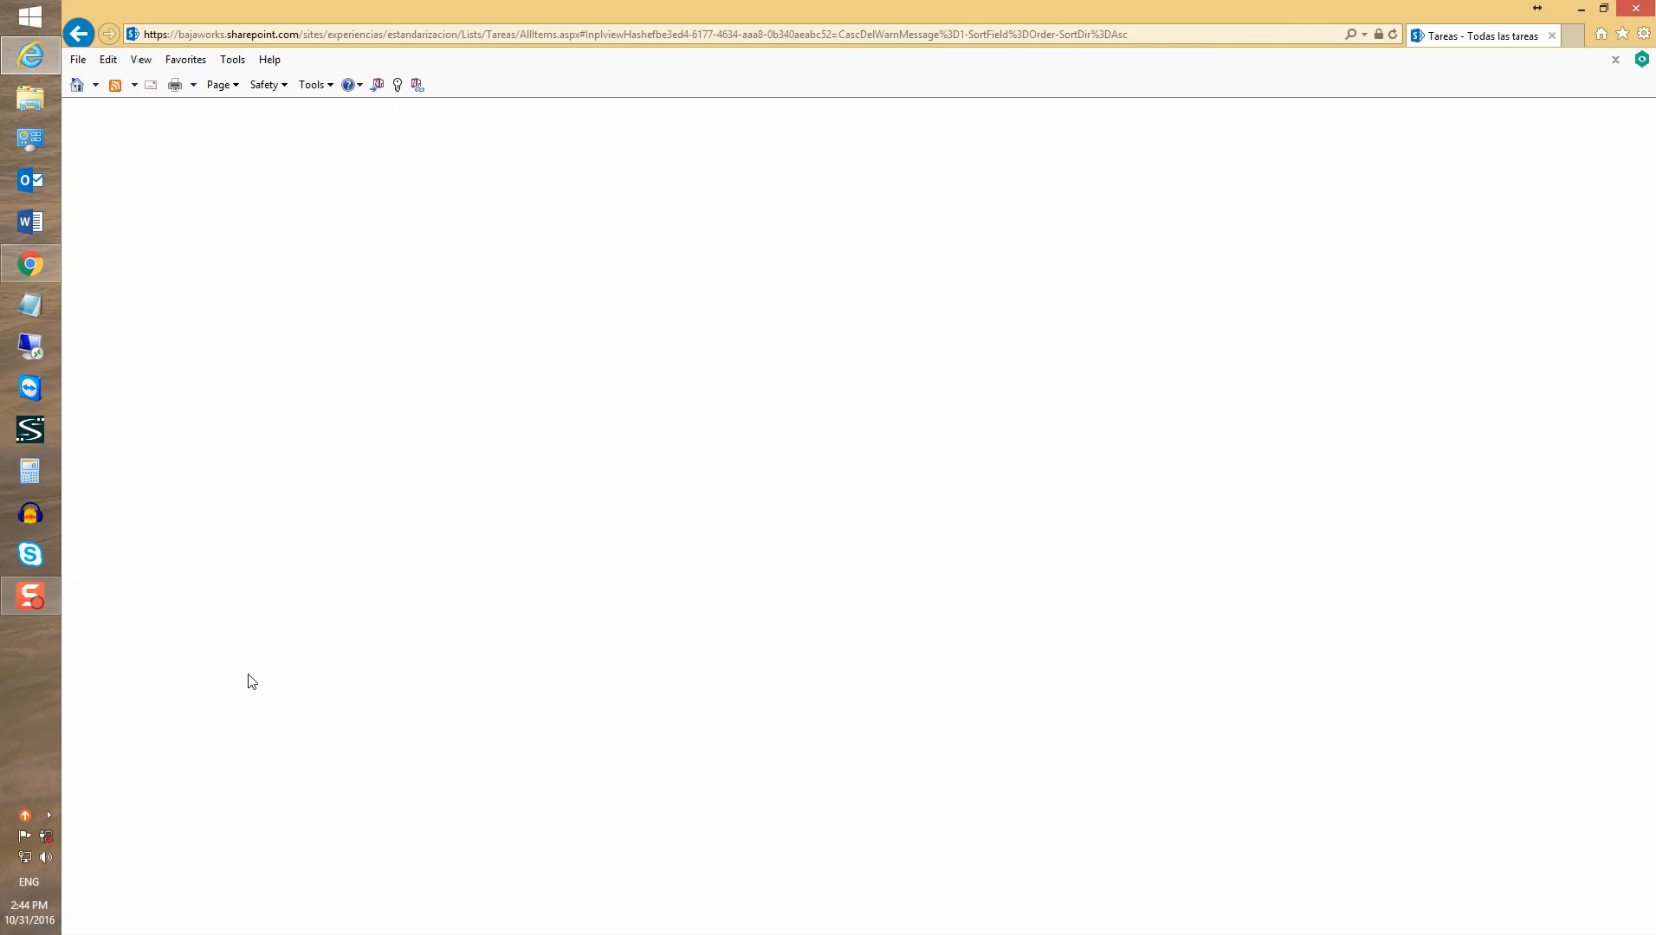
pyautogui.moveTo(1655, 7); pyautogui.dragTo(716, 67)
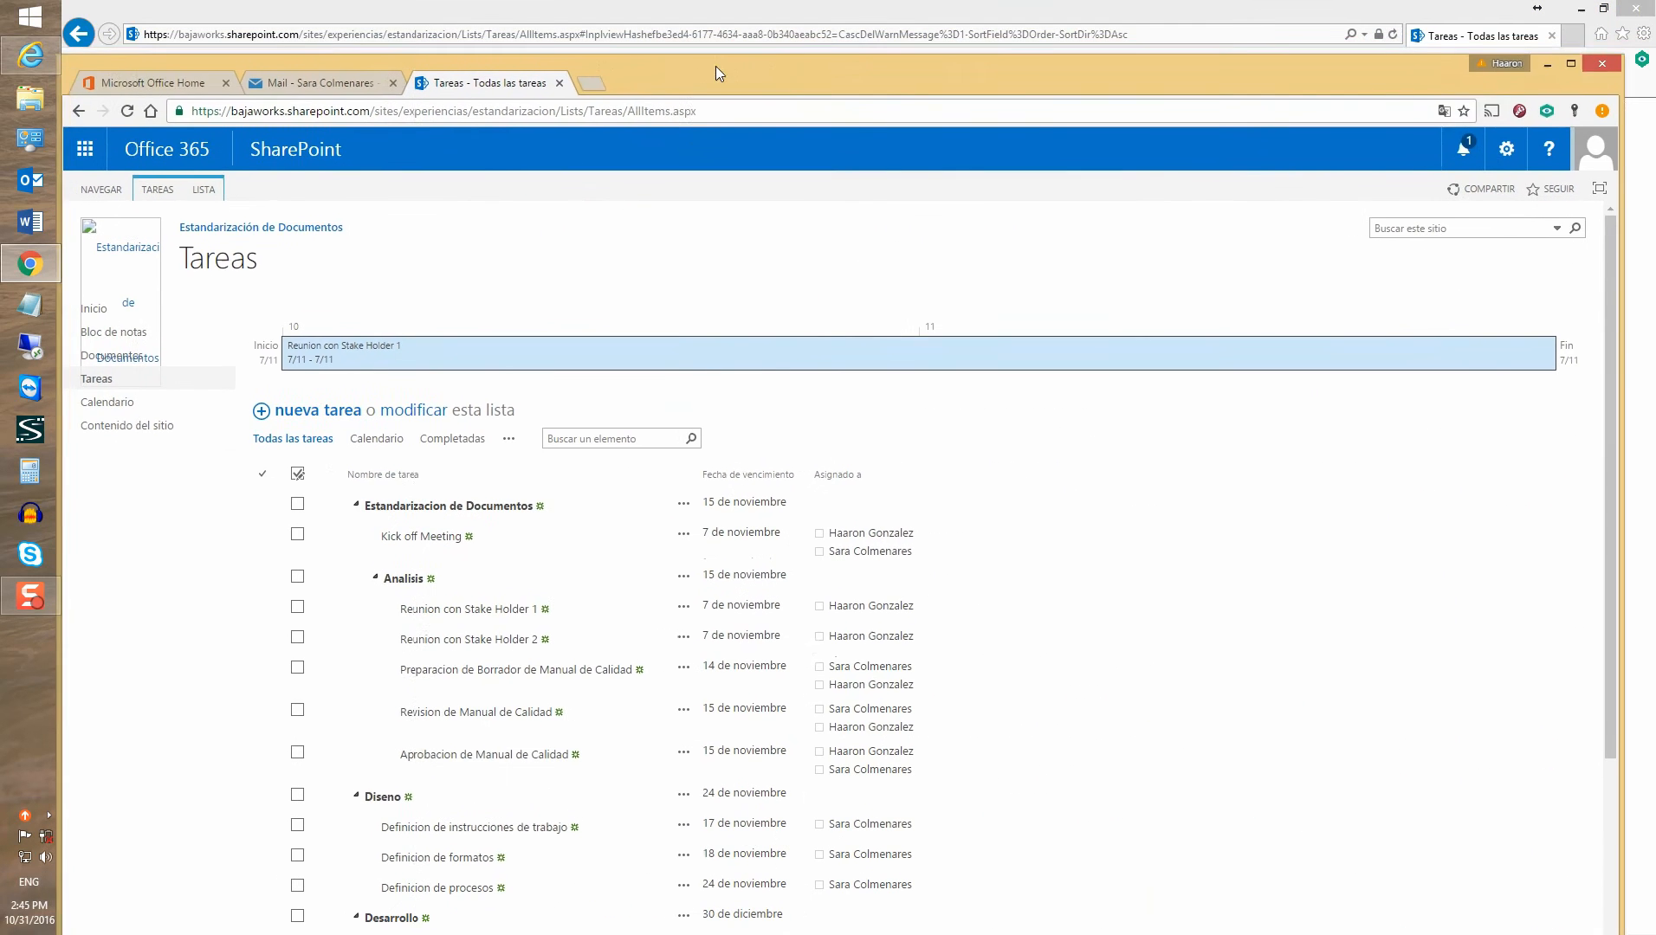
pyautogui.doubleClick(715, 65)
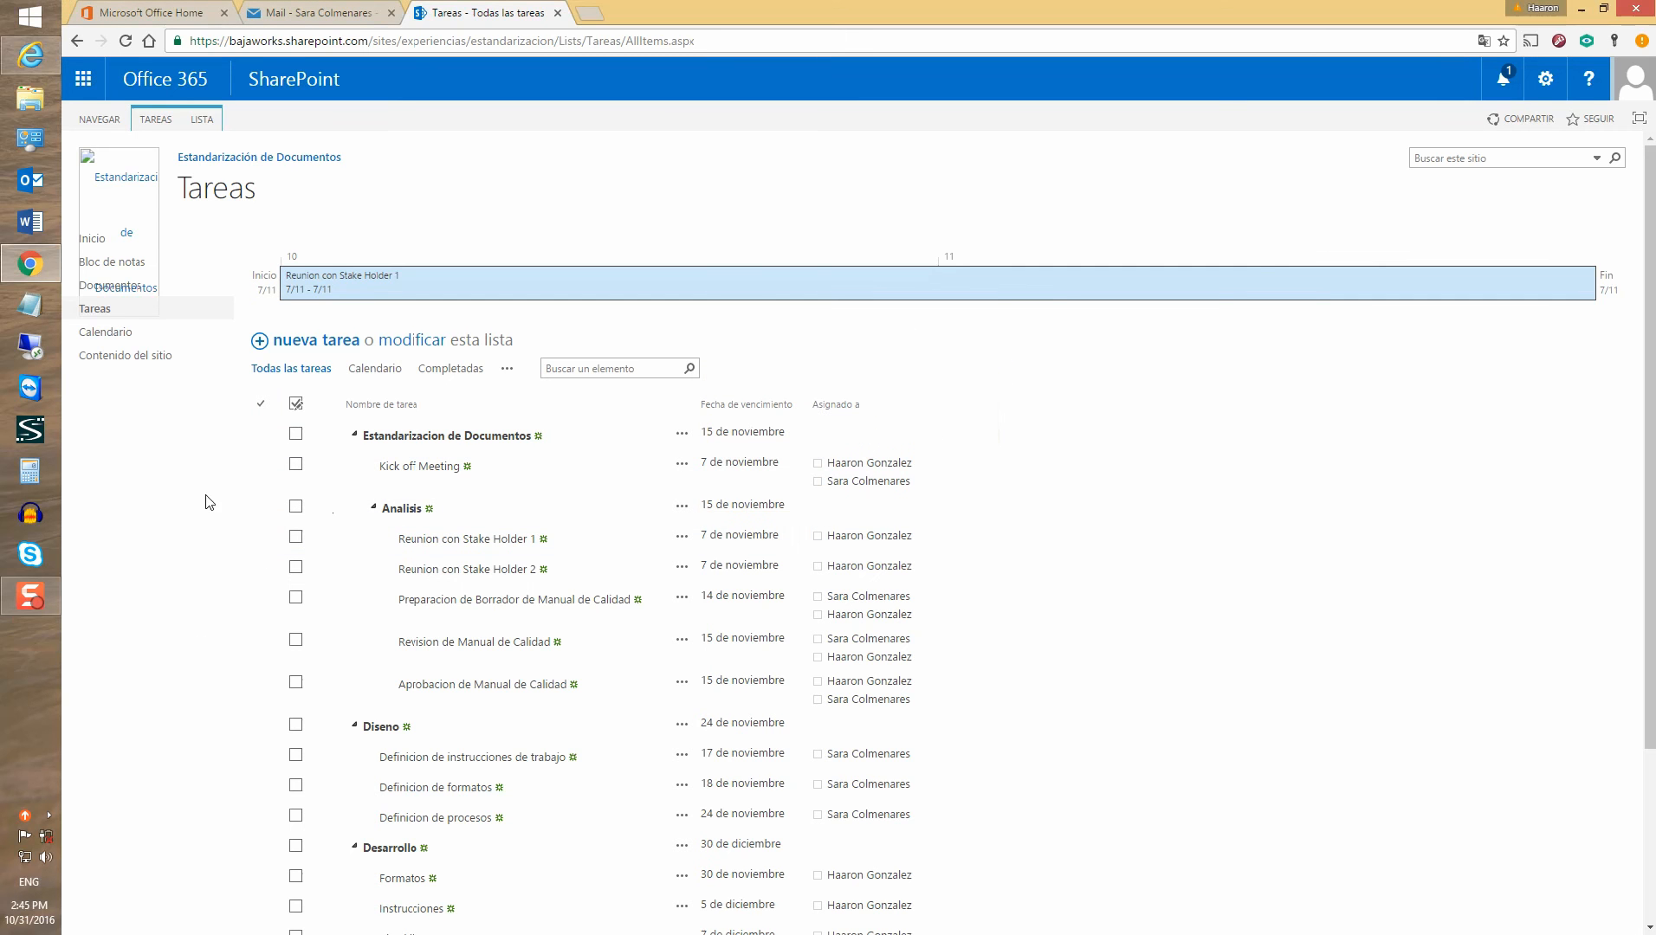
pyautogui.scroll(-2, 340, 432)
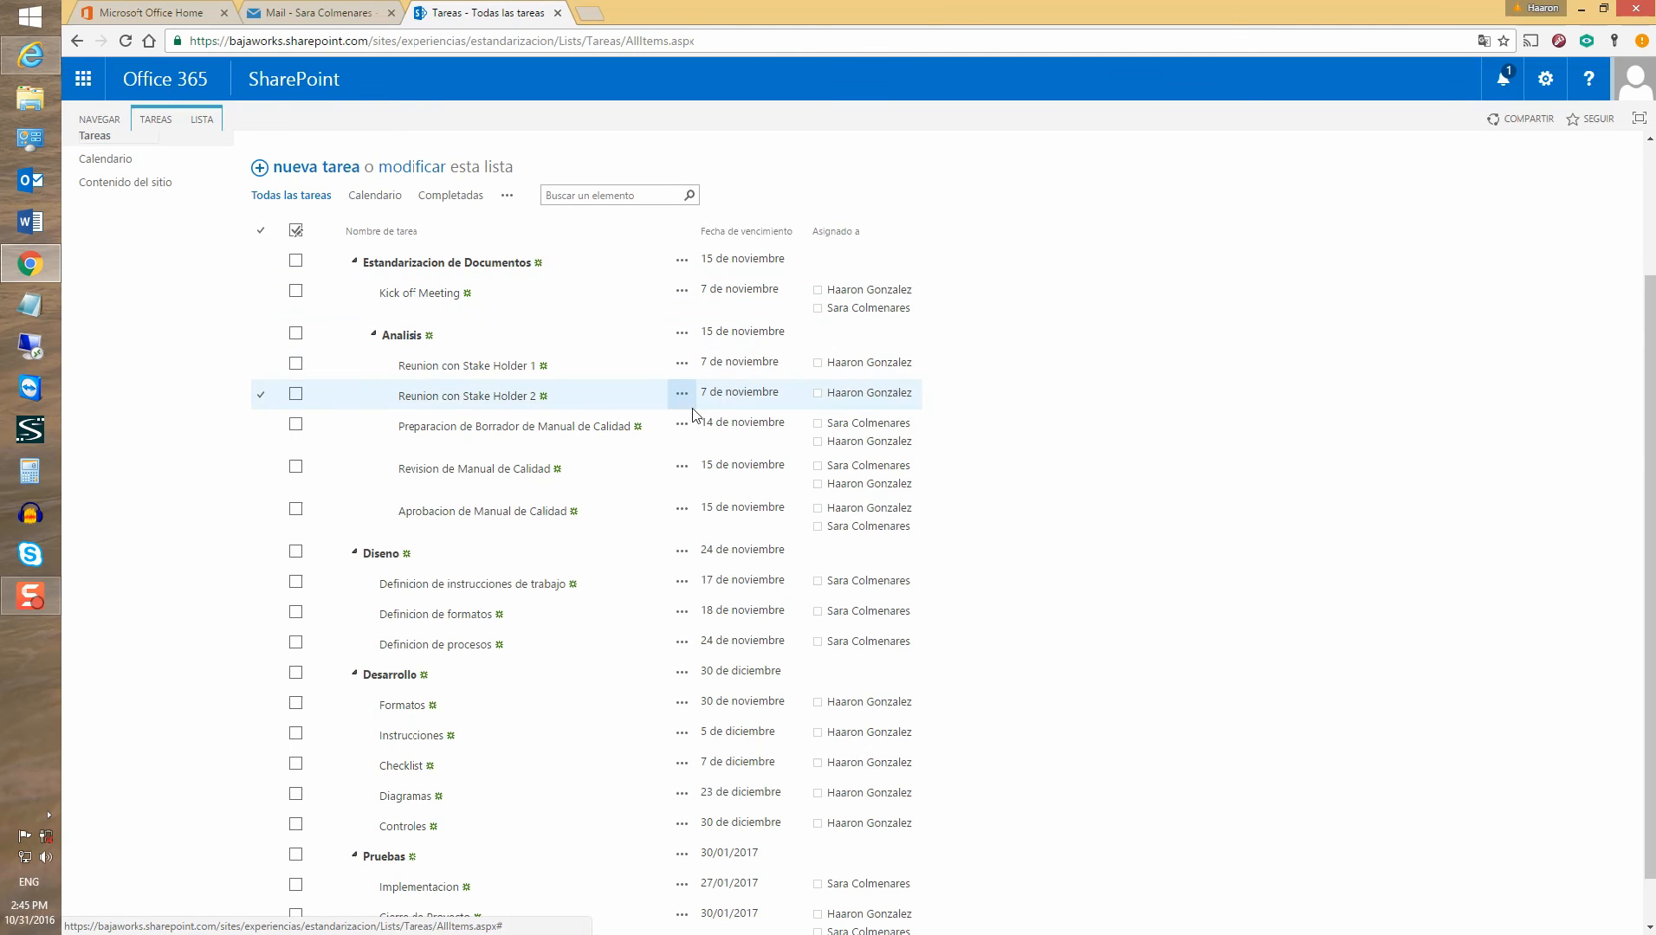
pyautogui.scroll(2, 221, 308)
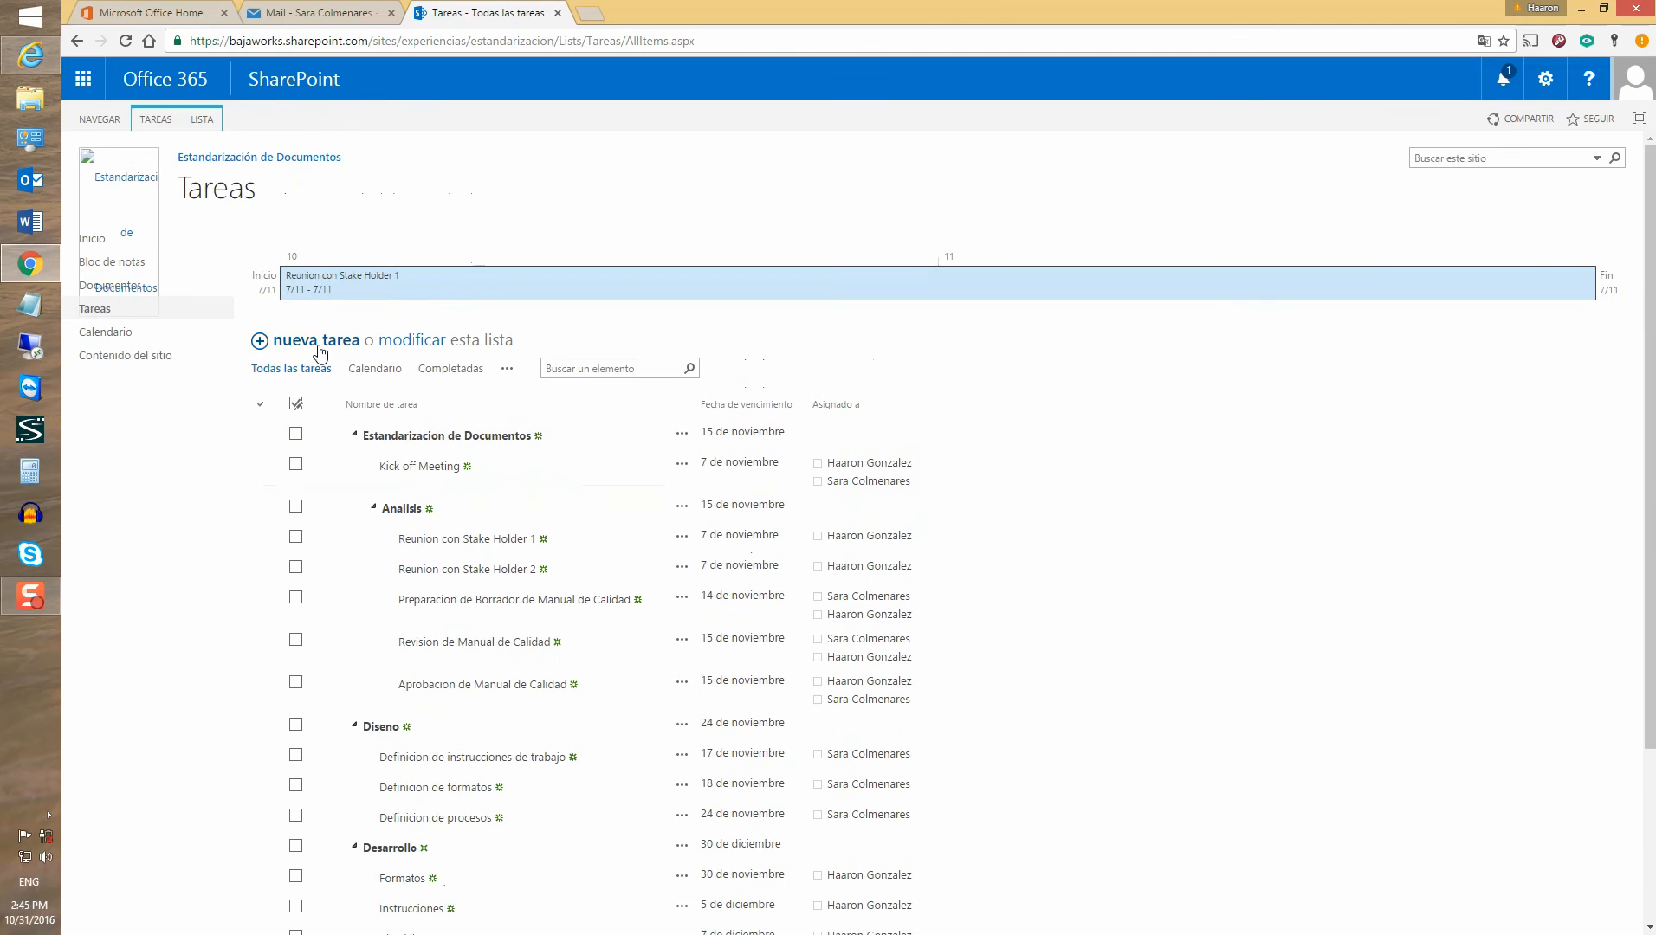
pyautogui.click(507, 370)
pyautogui.click(546, 421)
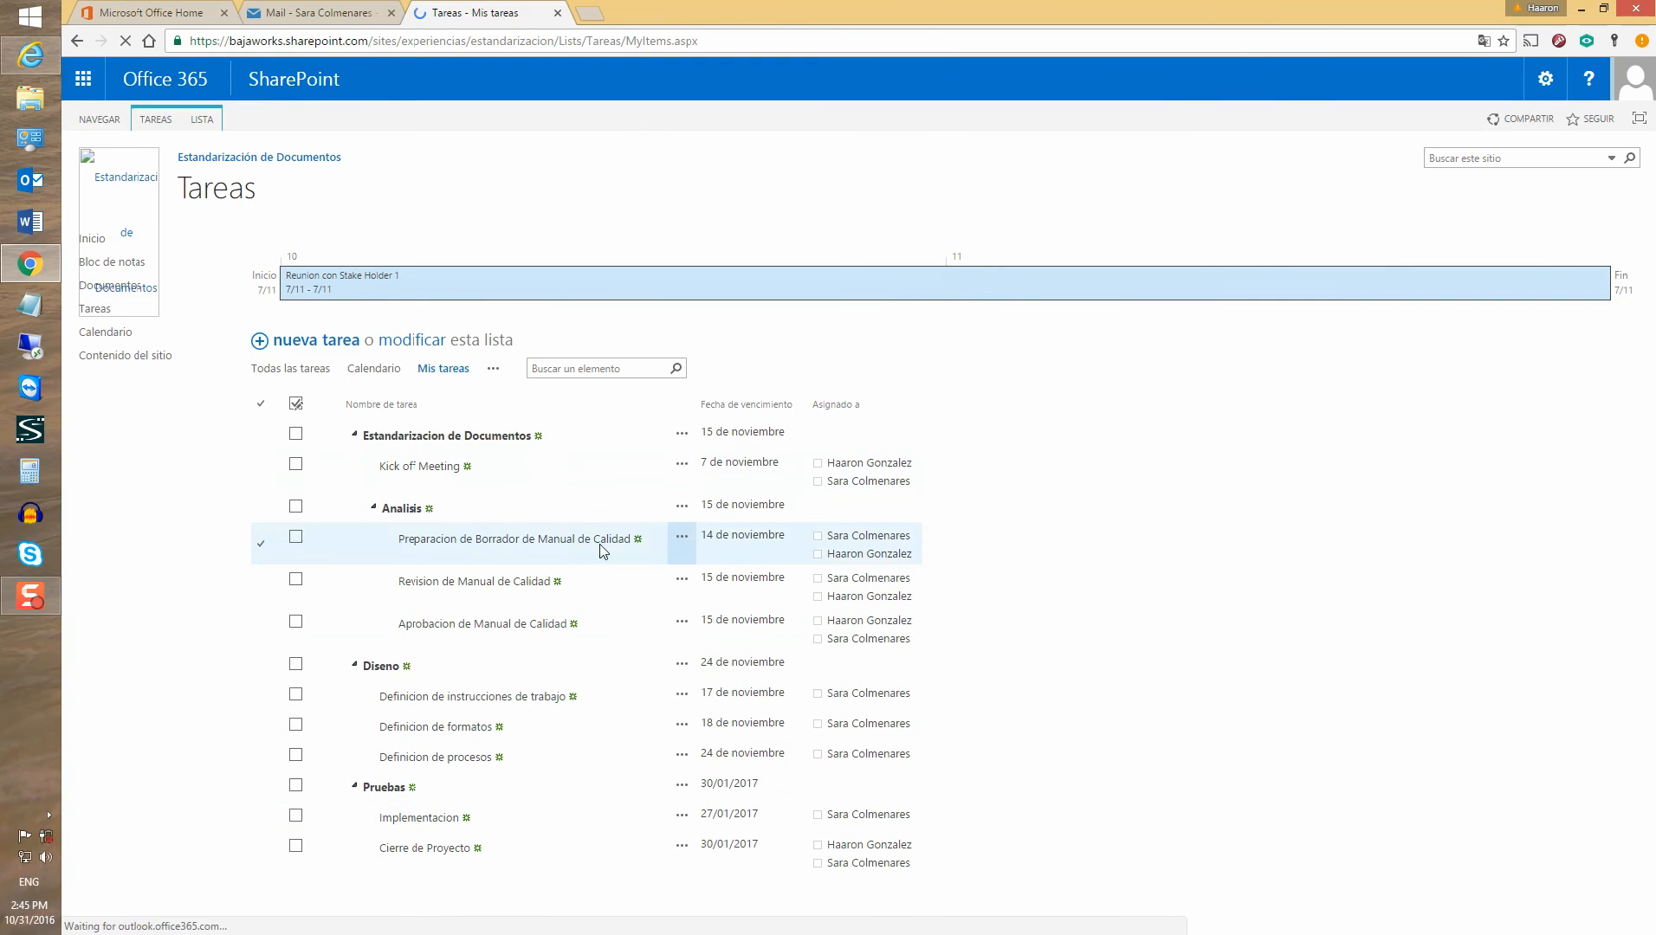
# Edit Preparacion de Borrador de Manual de Calidad to 20% completado, Estado En curso, and save
pyautogui.click(683, 538)
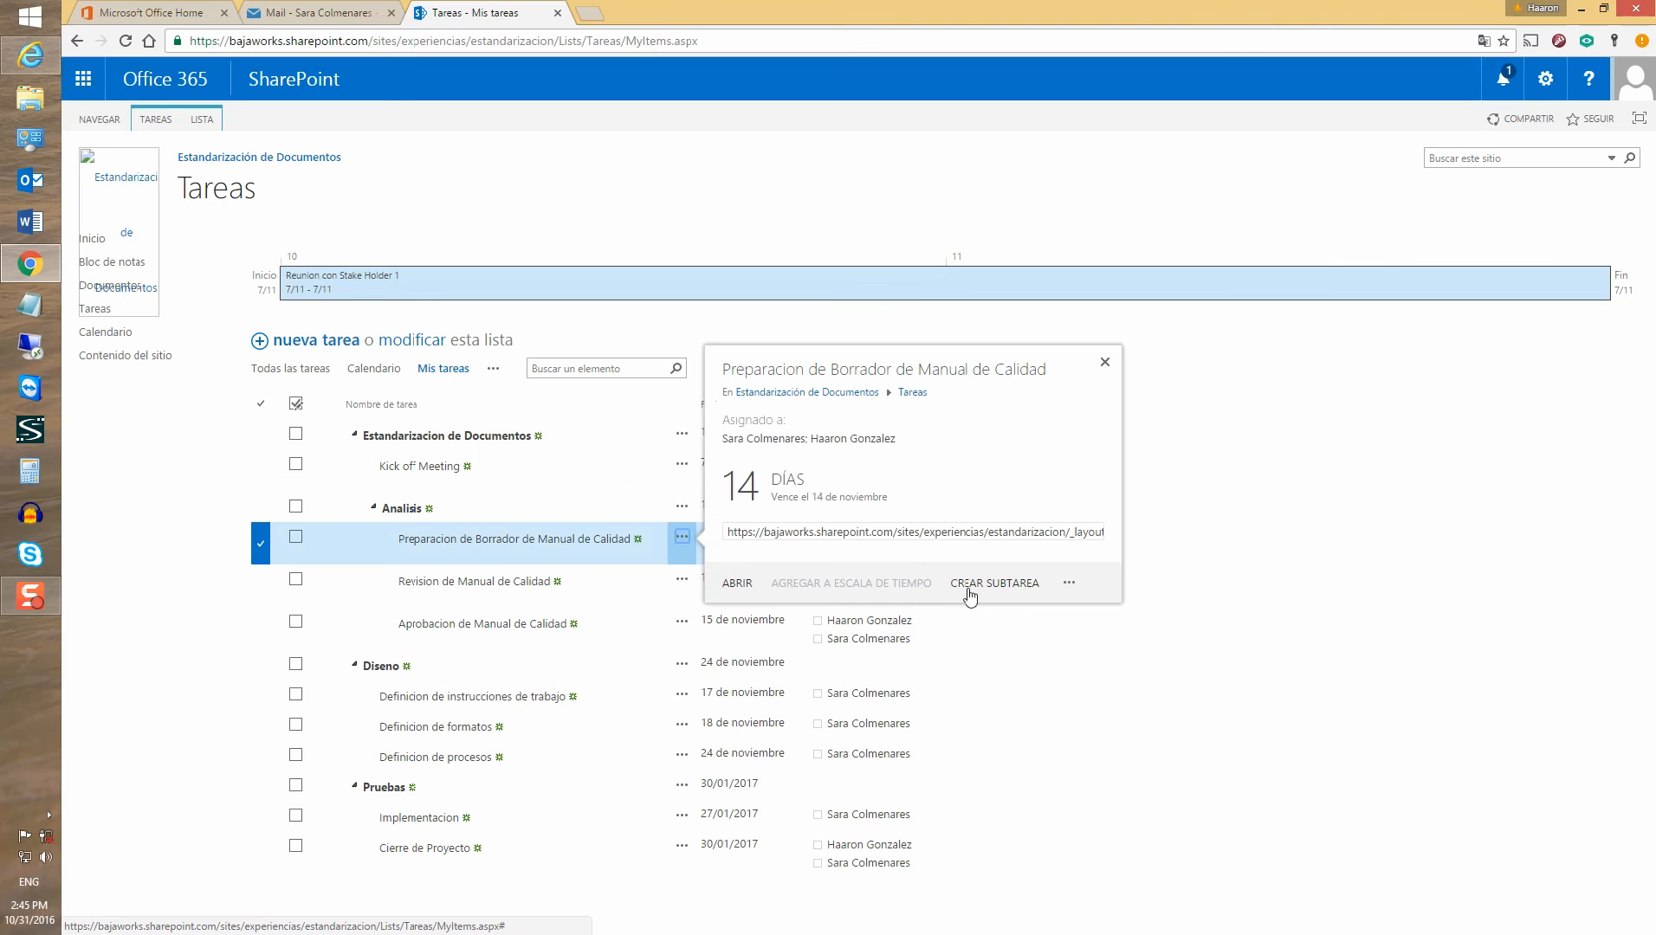
pyautogui.click(738, 586)
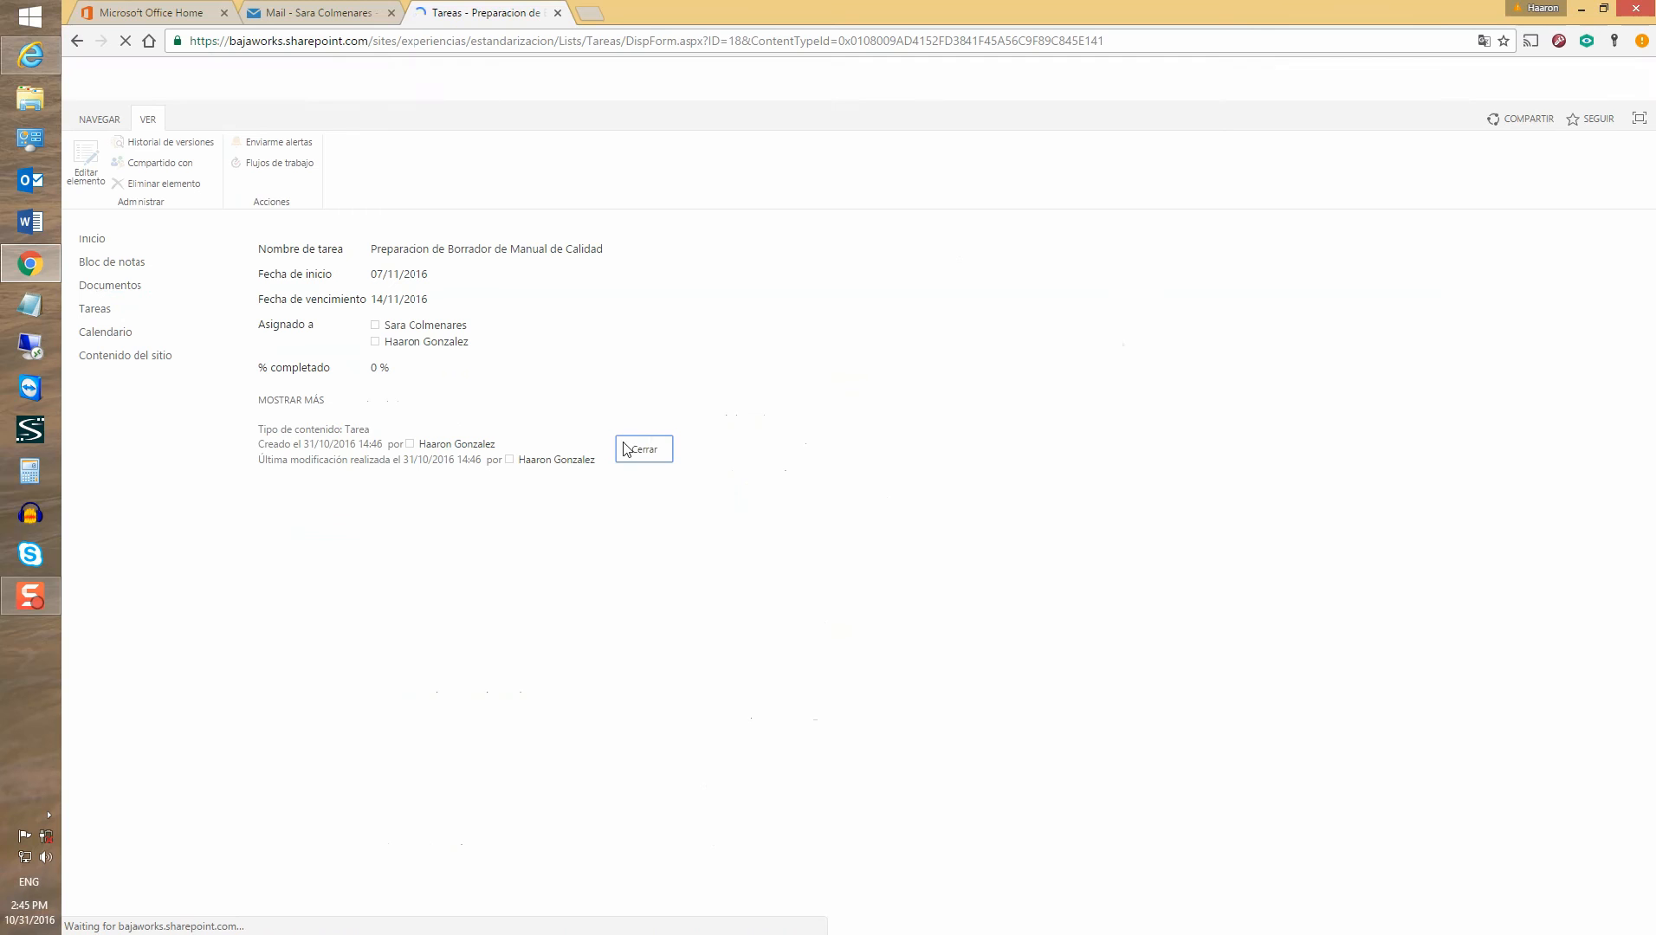
pyautogui.click(92, 175)
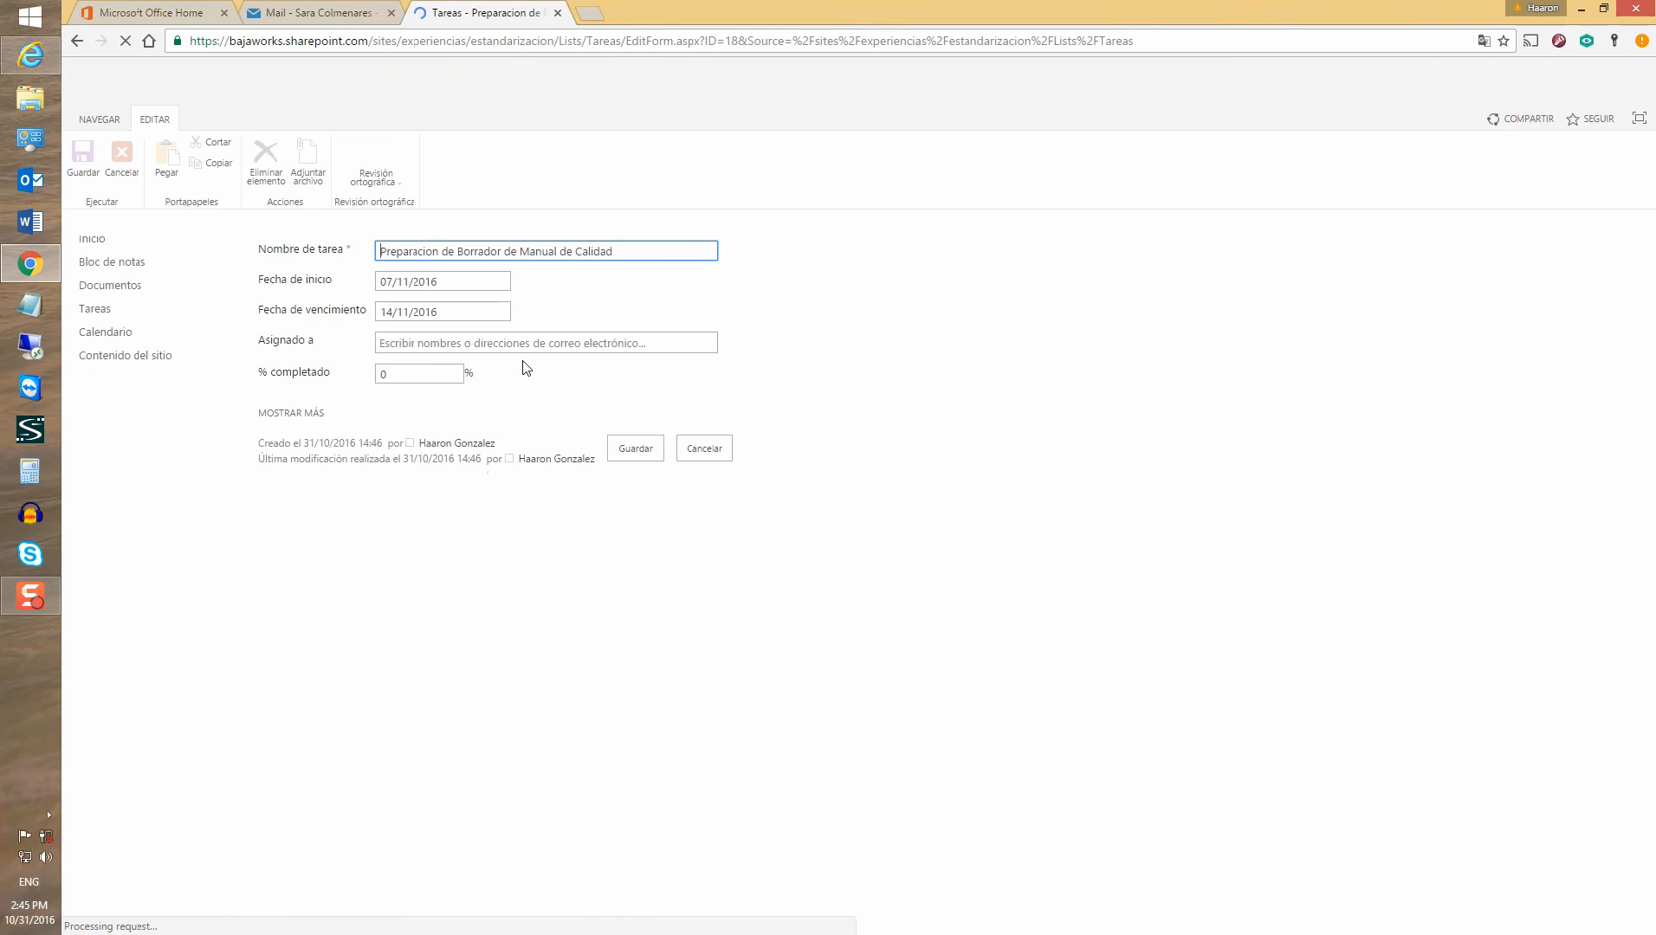
pyautogui.doubleClick(411, 384)
pyautogui.write('20')
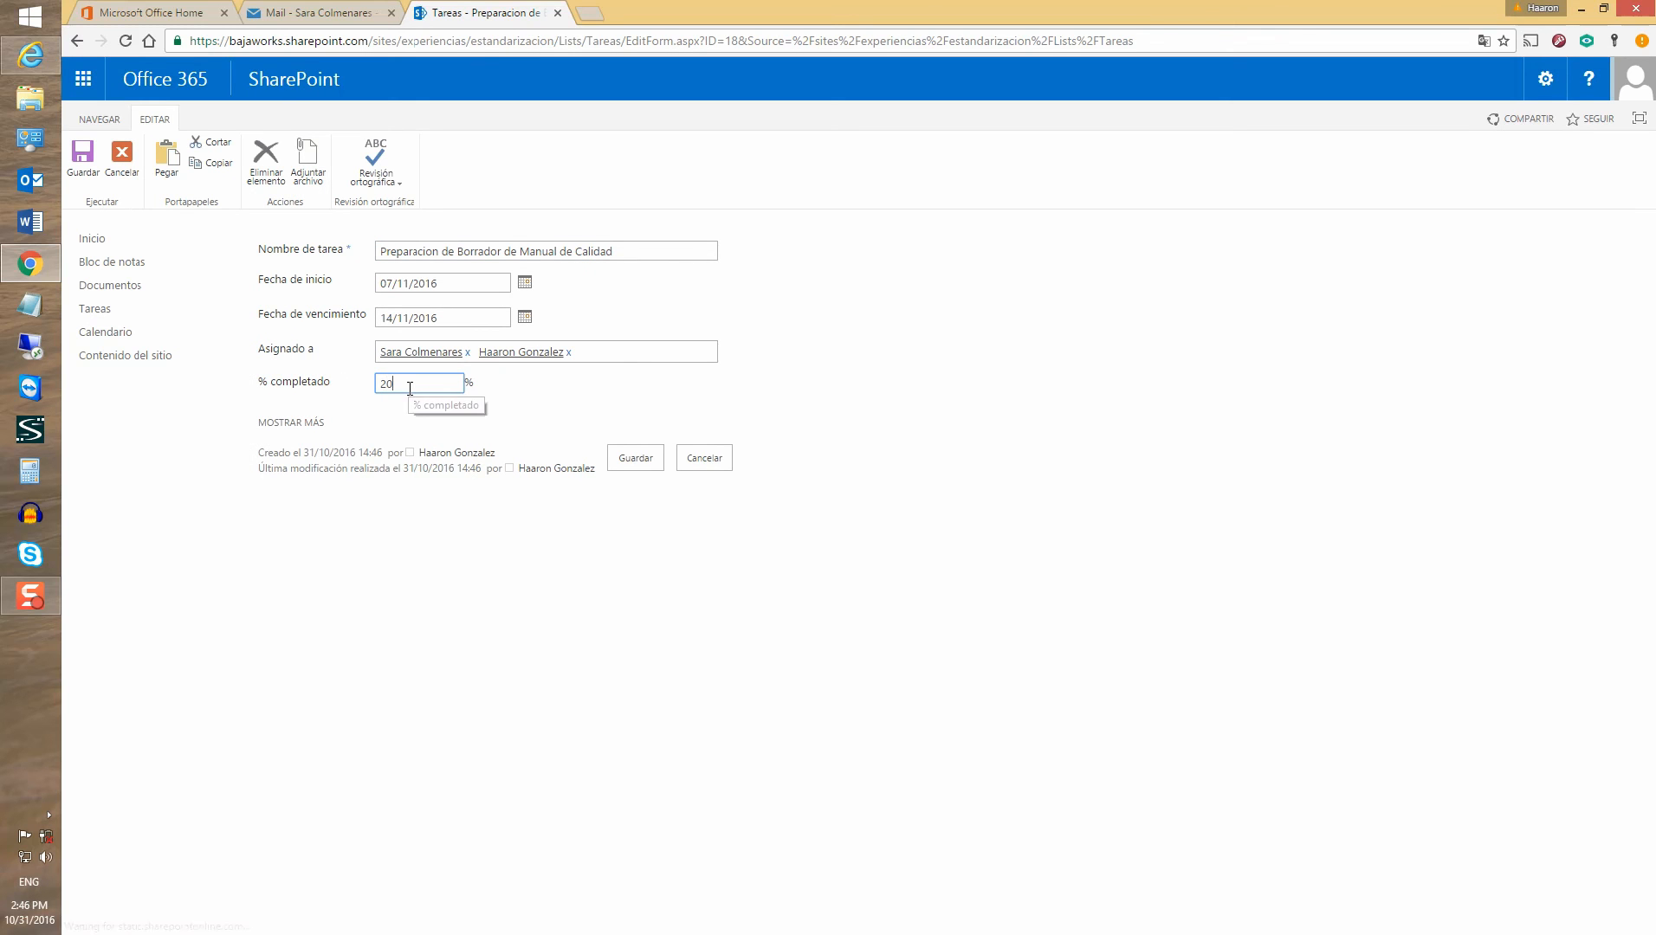
pyautogui.click(285, 425)
pyautogui.click(477, 450)
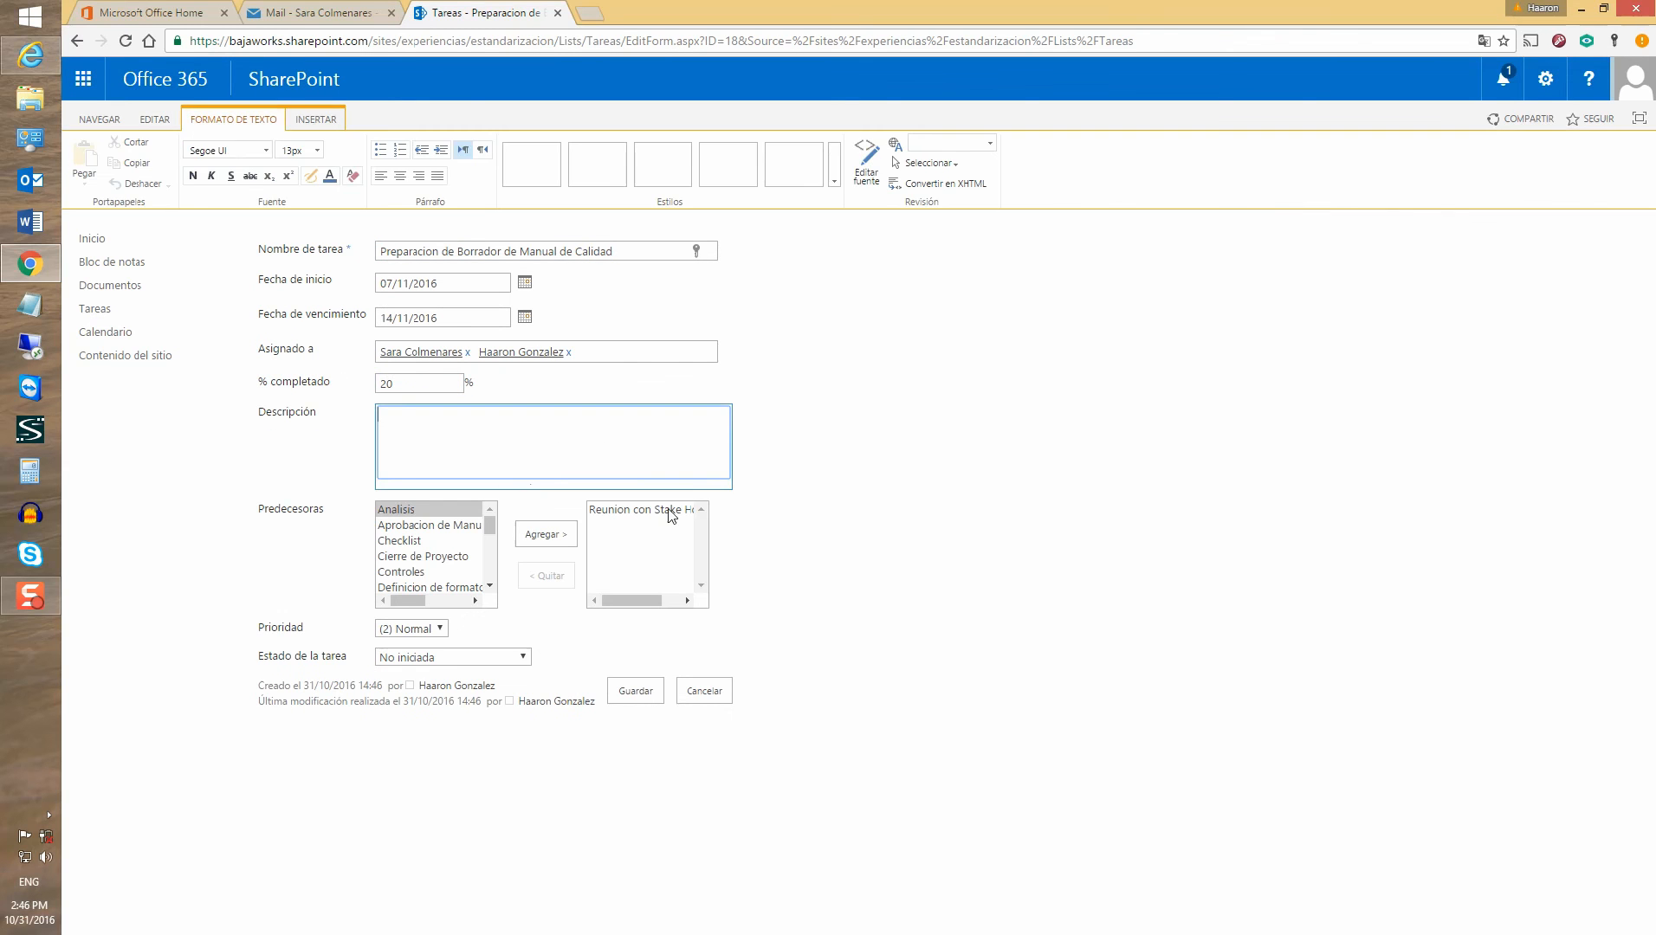
pyautogui.click(411, 661)
pyautogui.click(412, 686)
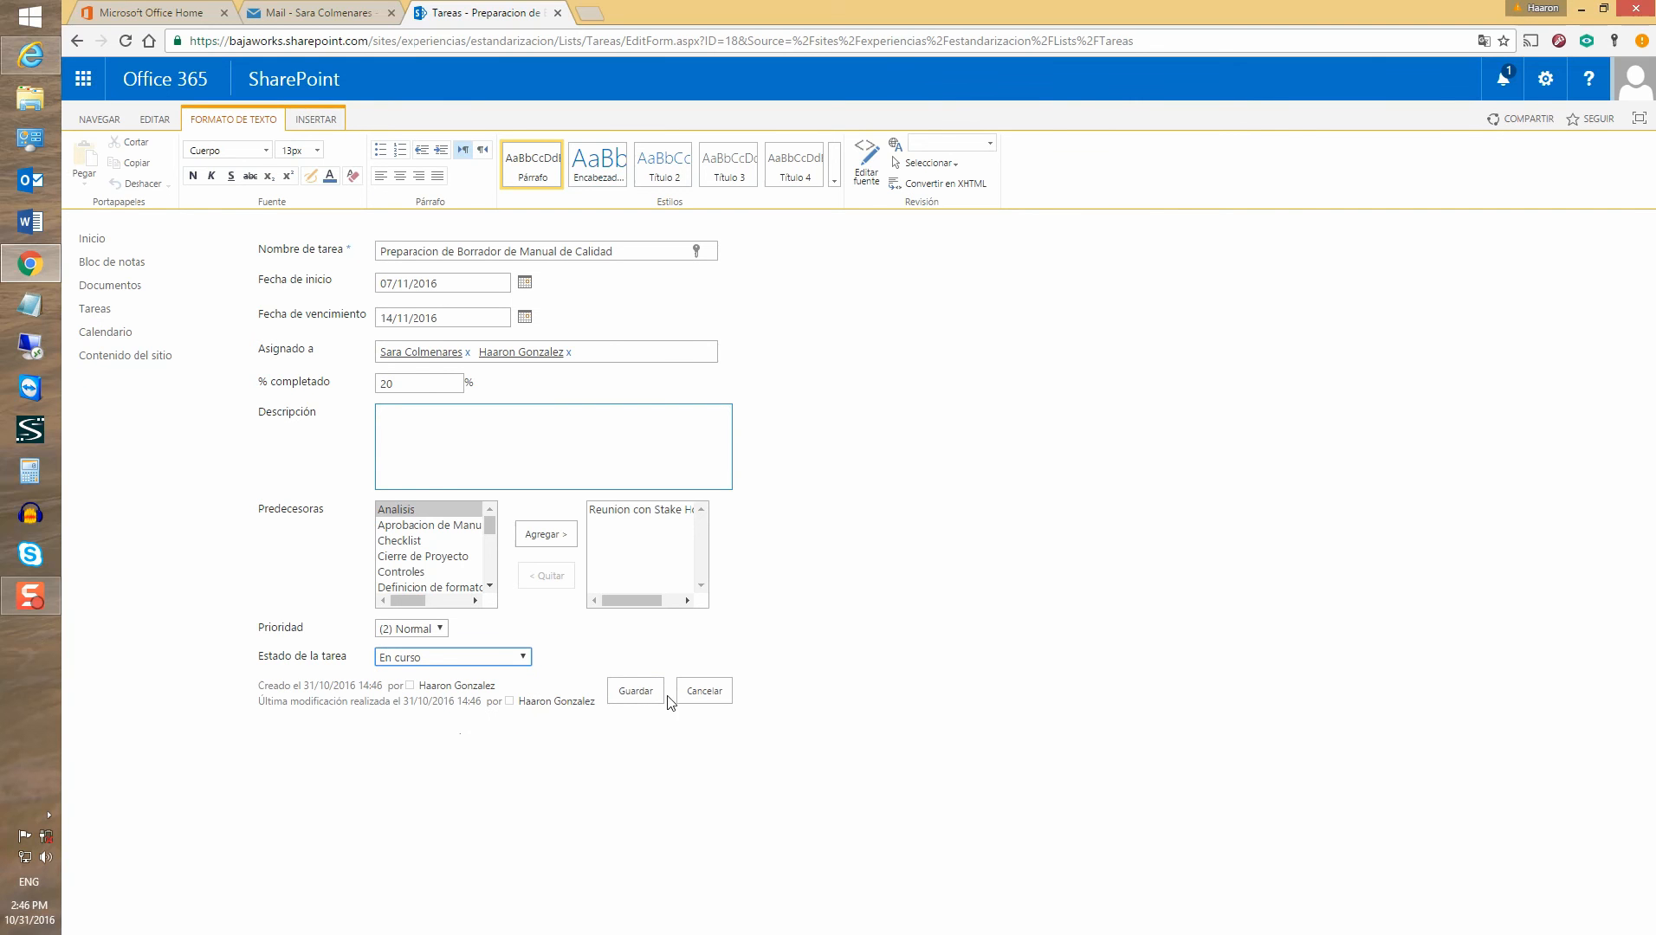
pyautogui.click(636, 691)
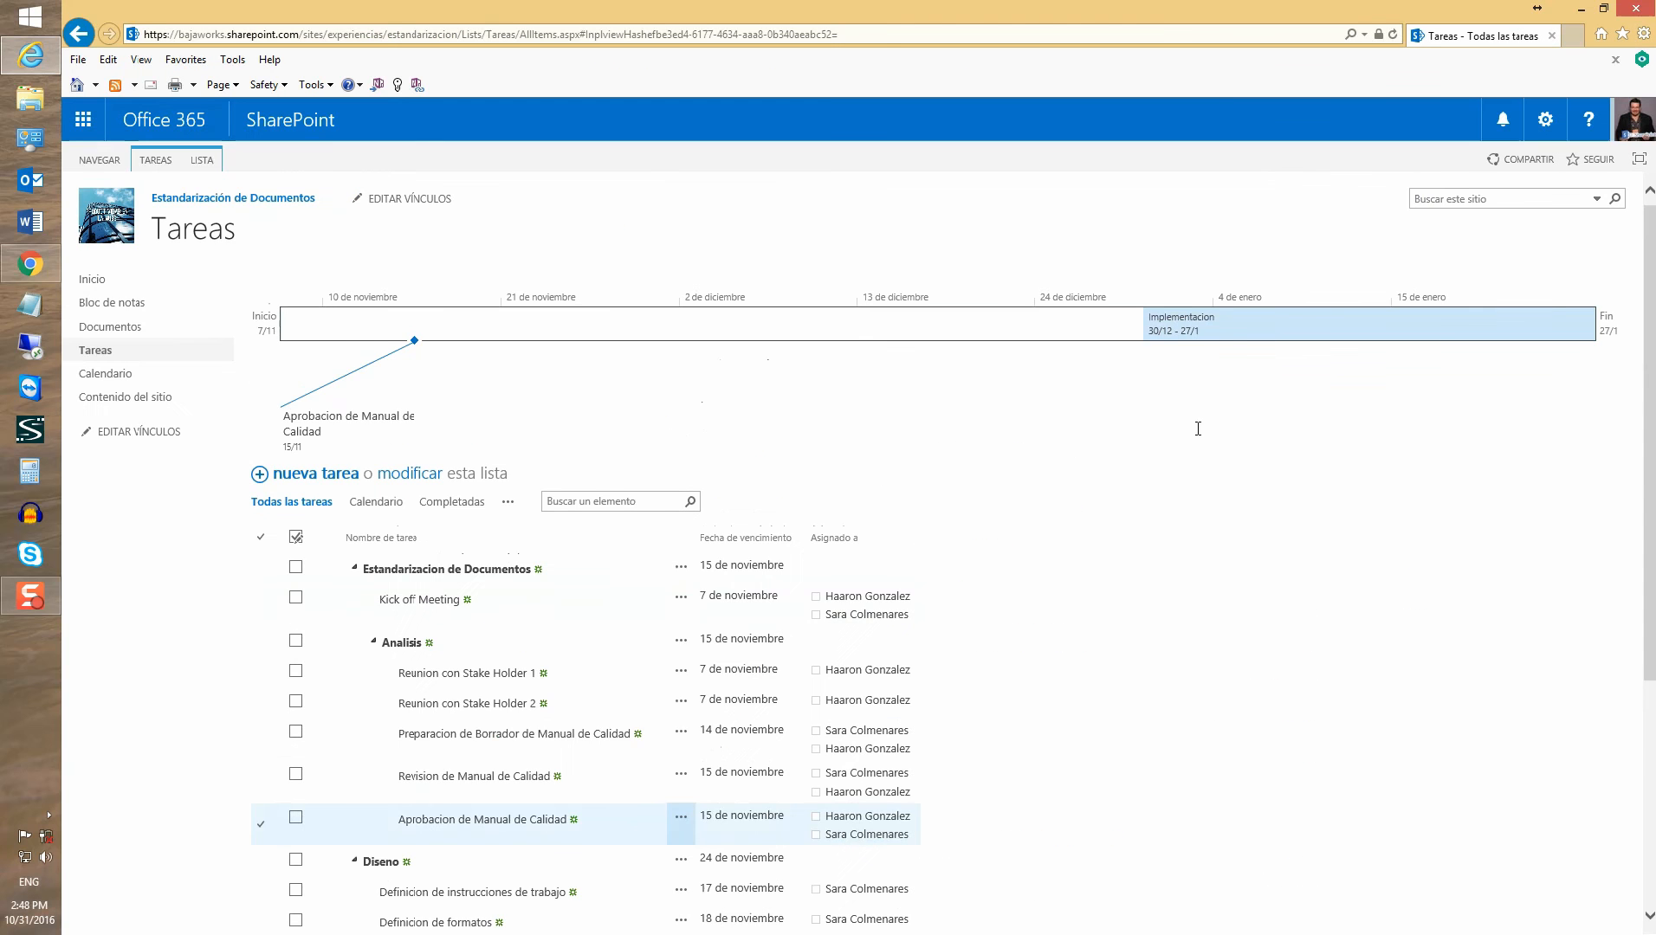
# Launch the Tareas list in Microsoft Project Professional with Abrir en Project
pyautogui.scroll(-3, 418, 621)
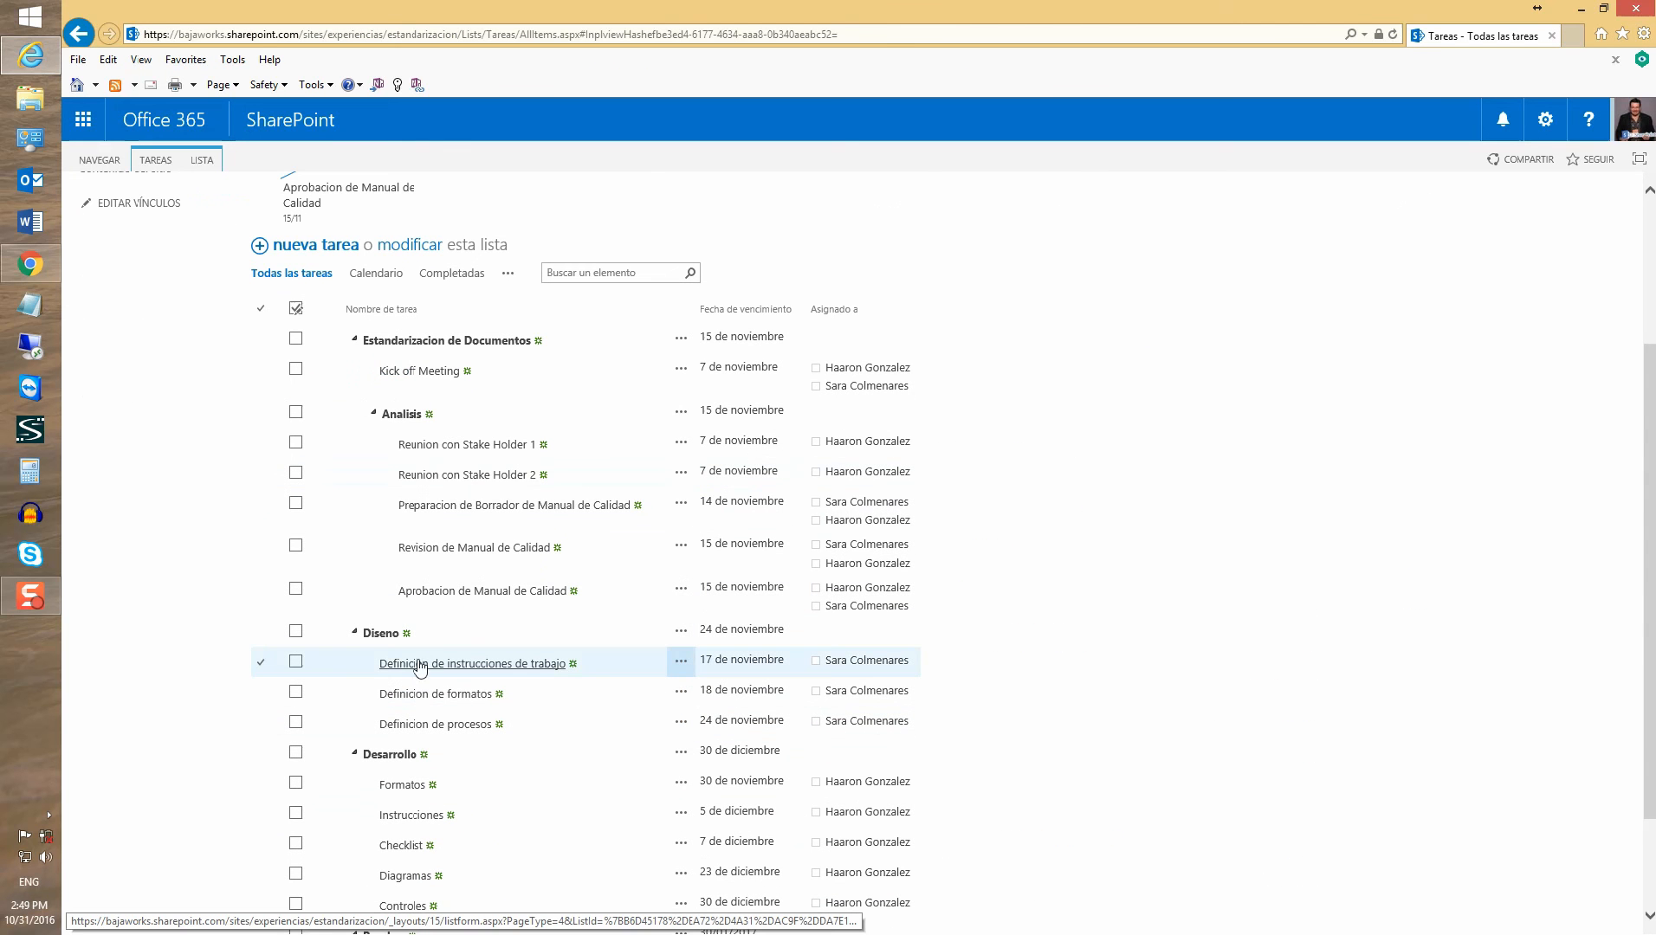
pyautogui.scroll(2, 373, 637)
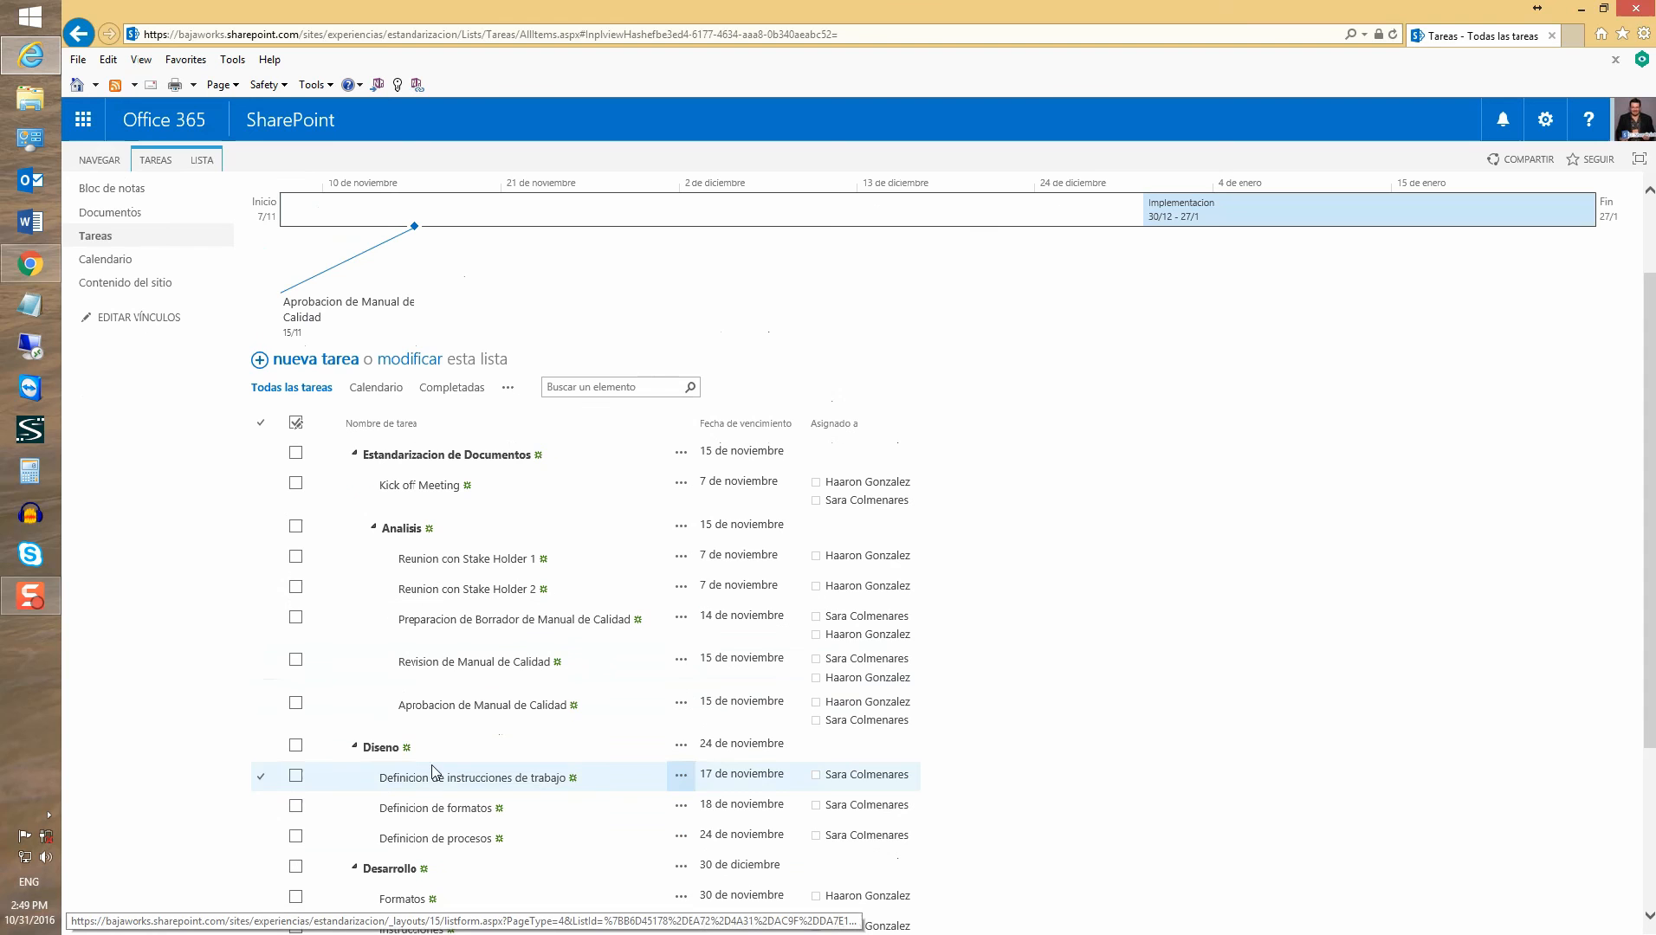
pyautogui.scroll(2, 845, 675)
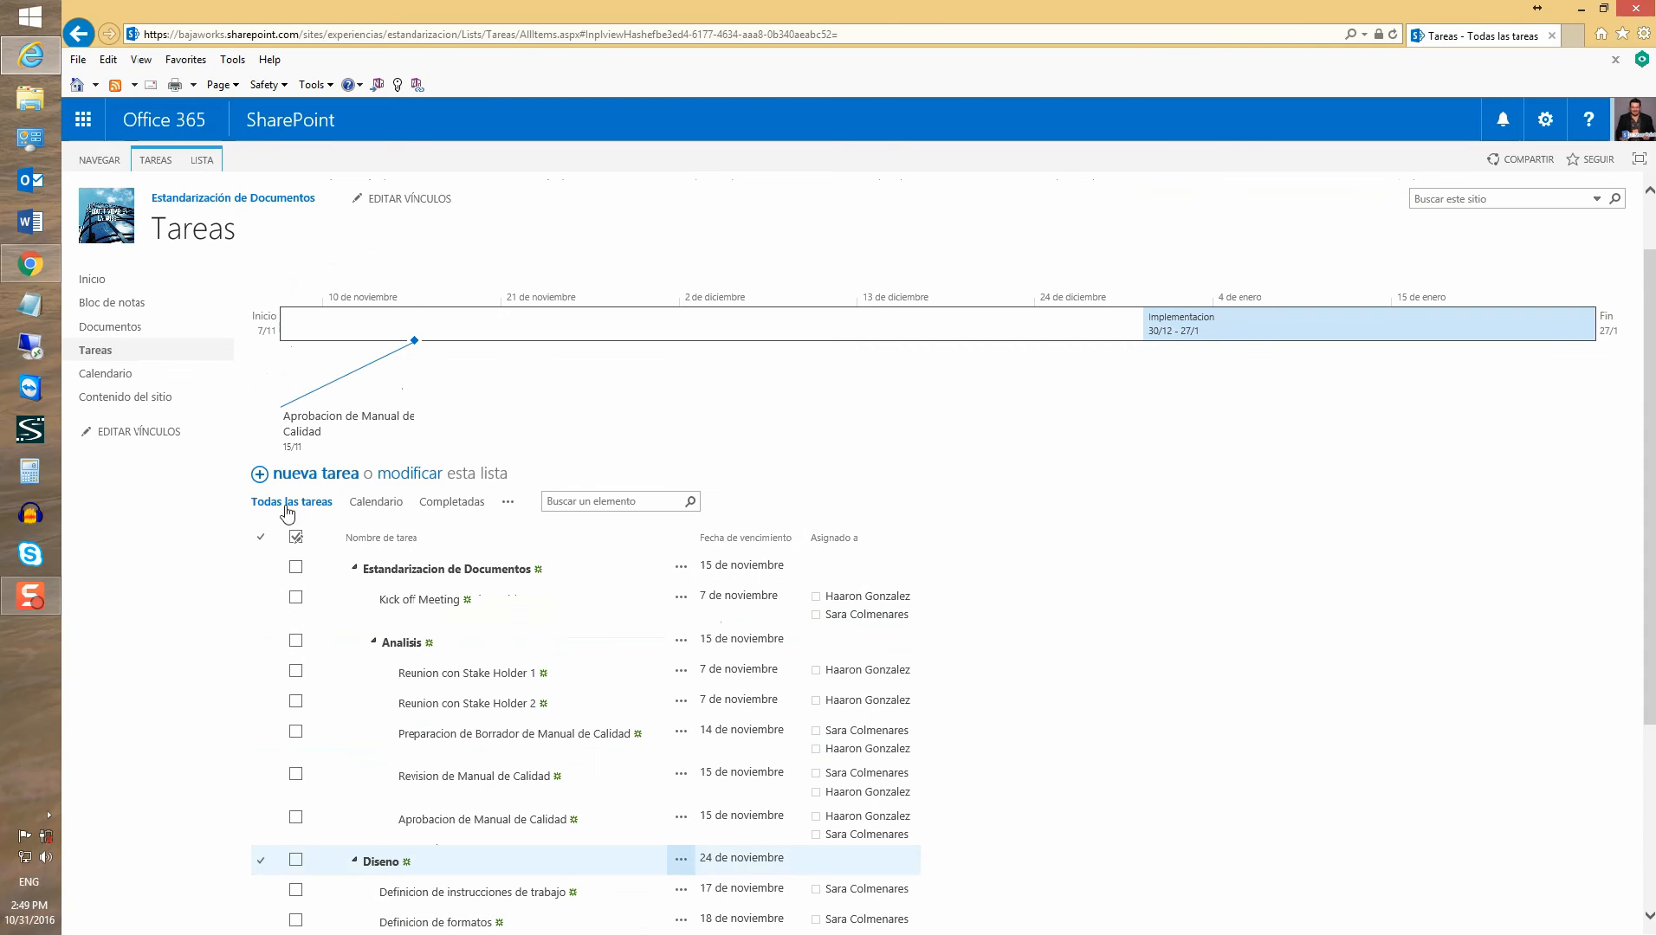
pyautogui.scroll(-3, 414, 572)
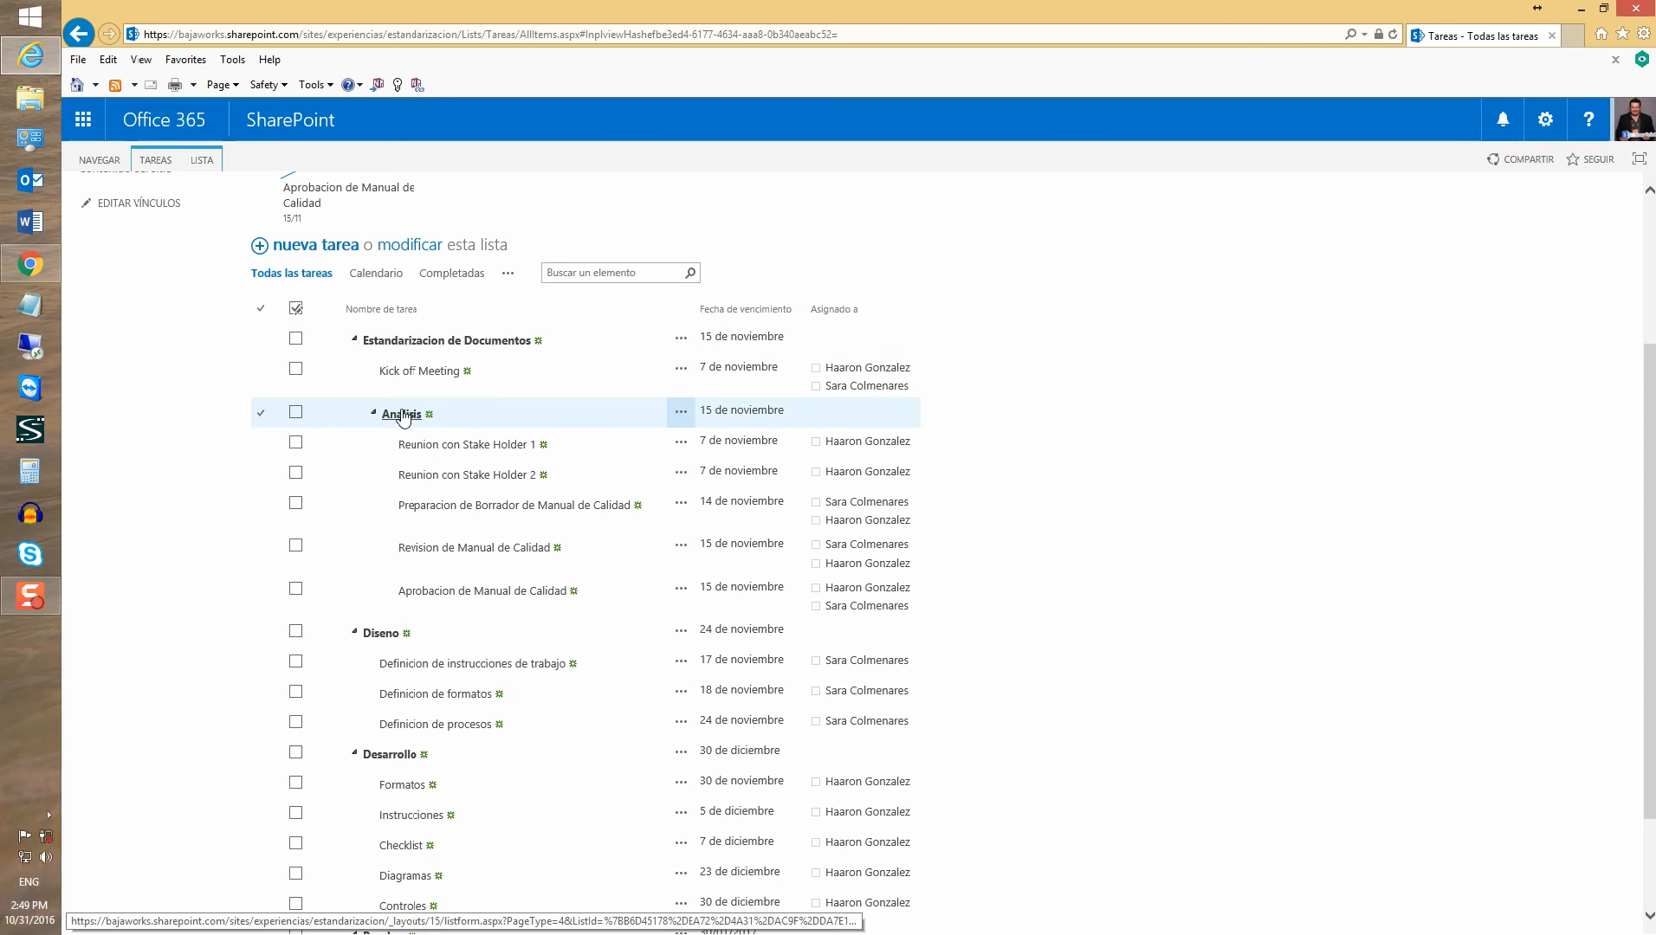
pyautogui.scroll(3, 520, 751)
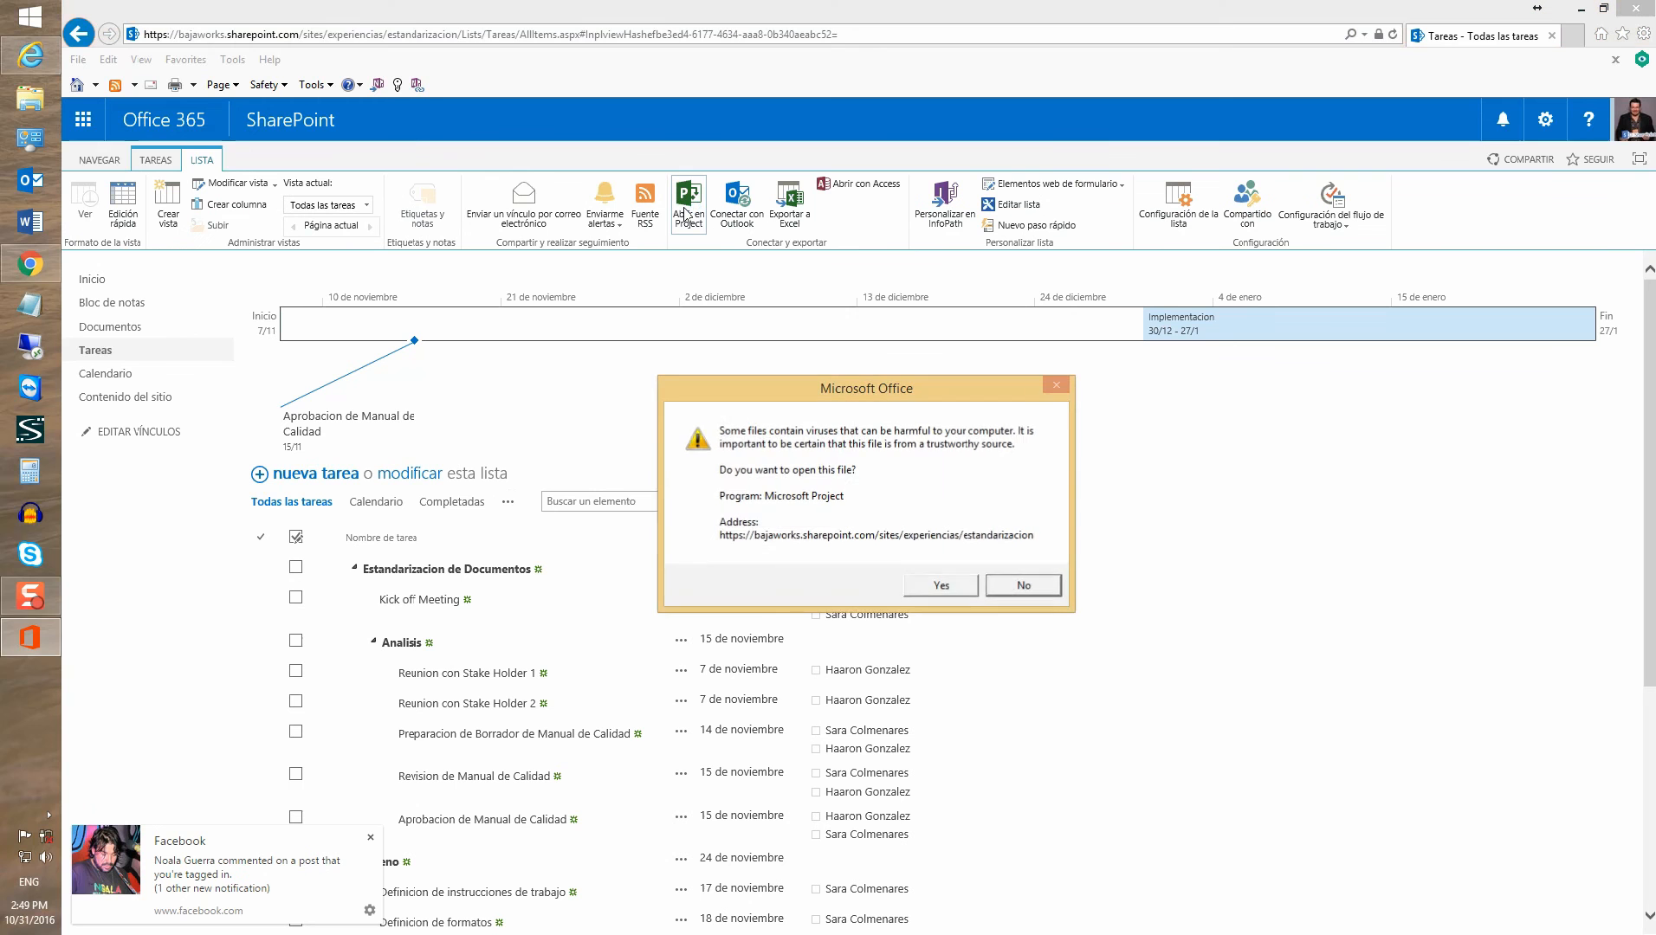
pyautogui.click(933, 590)
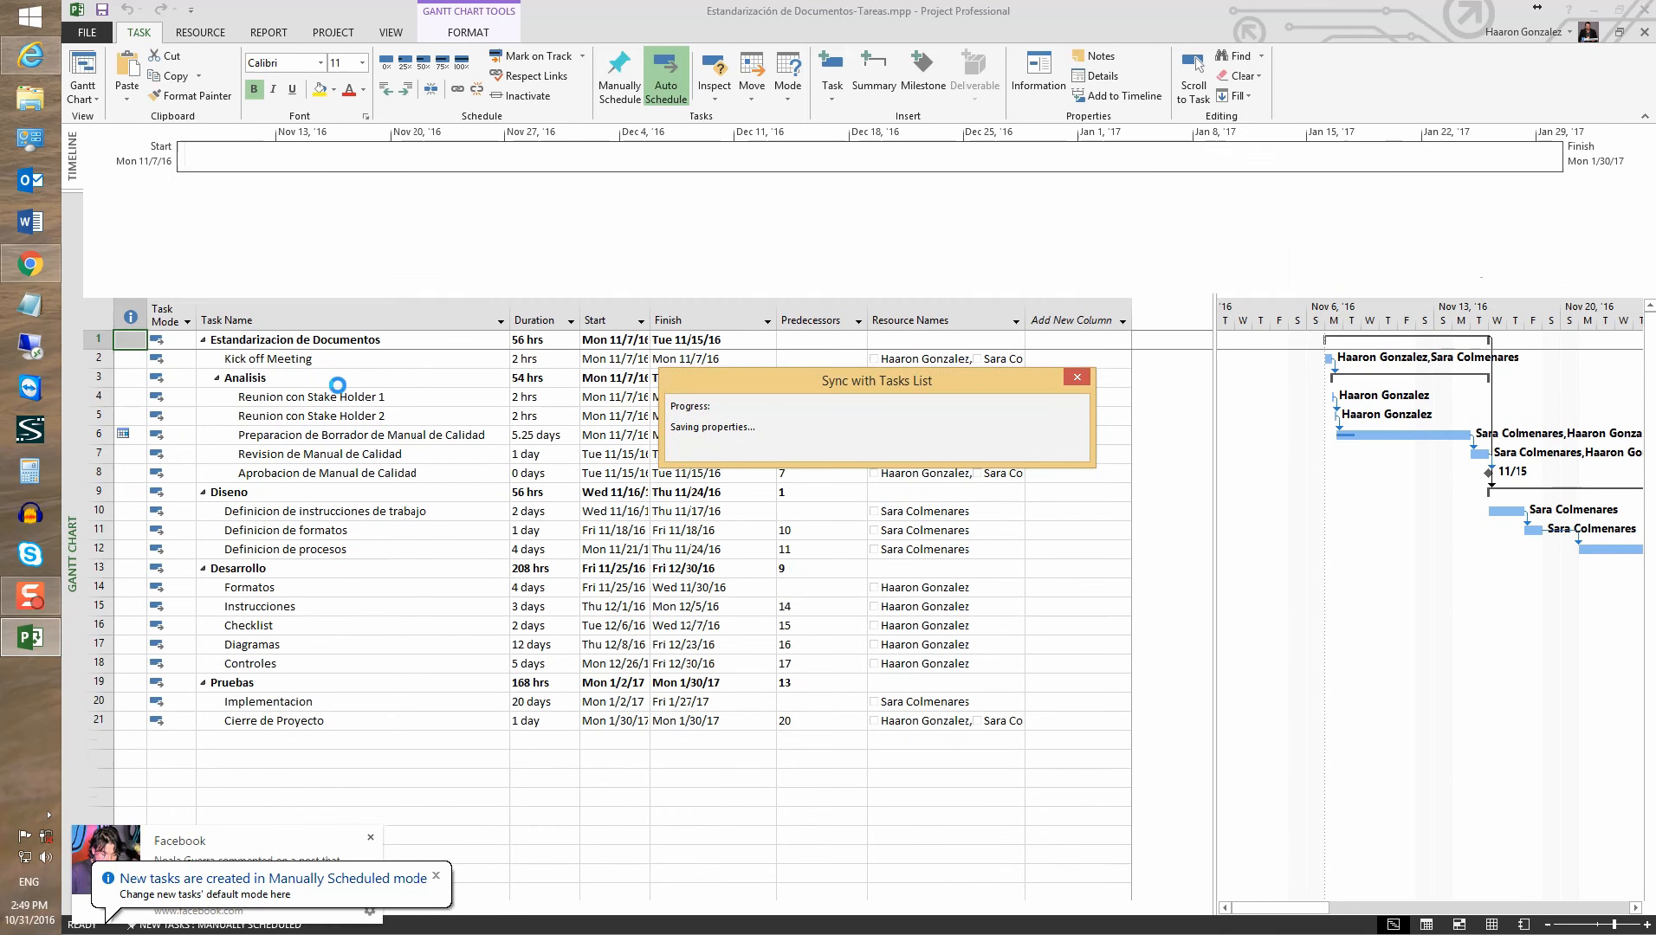
# Indent Desarrollo and Pruebas under the project summary
pyautogui.click(270, 494)
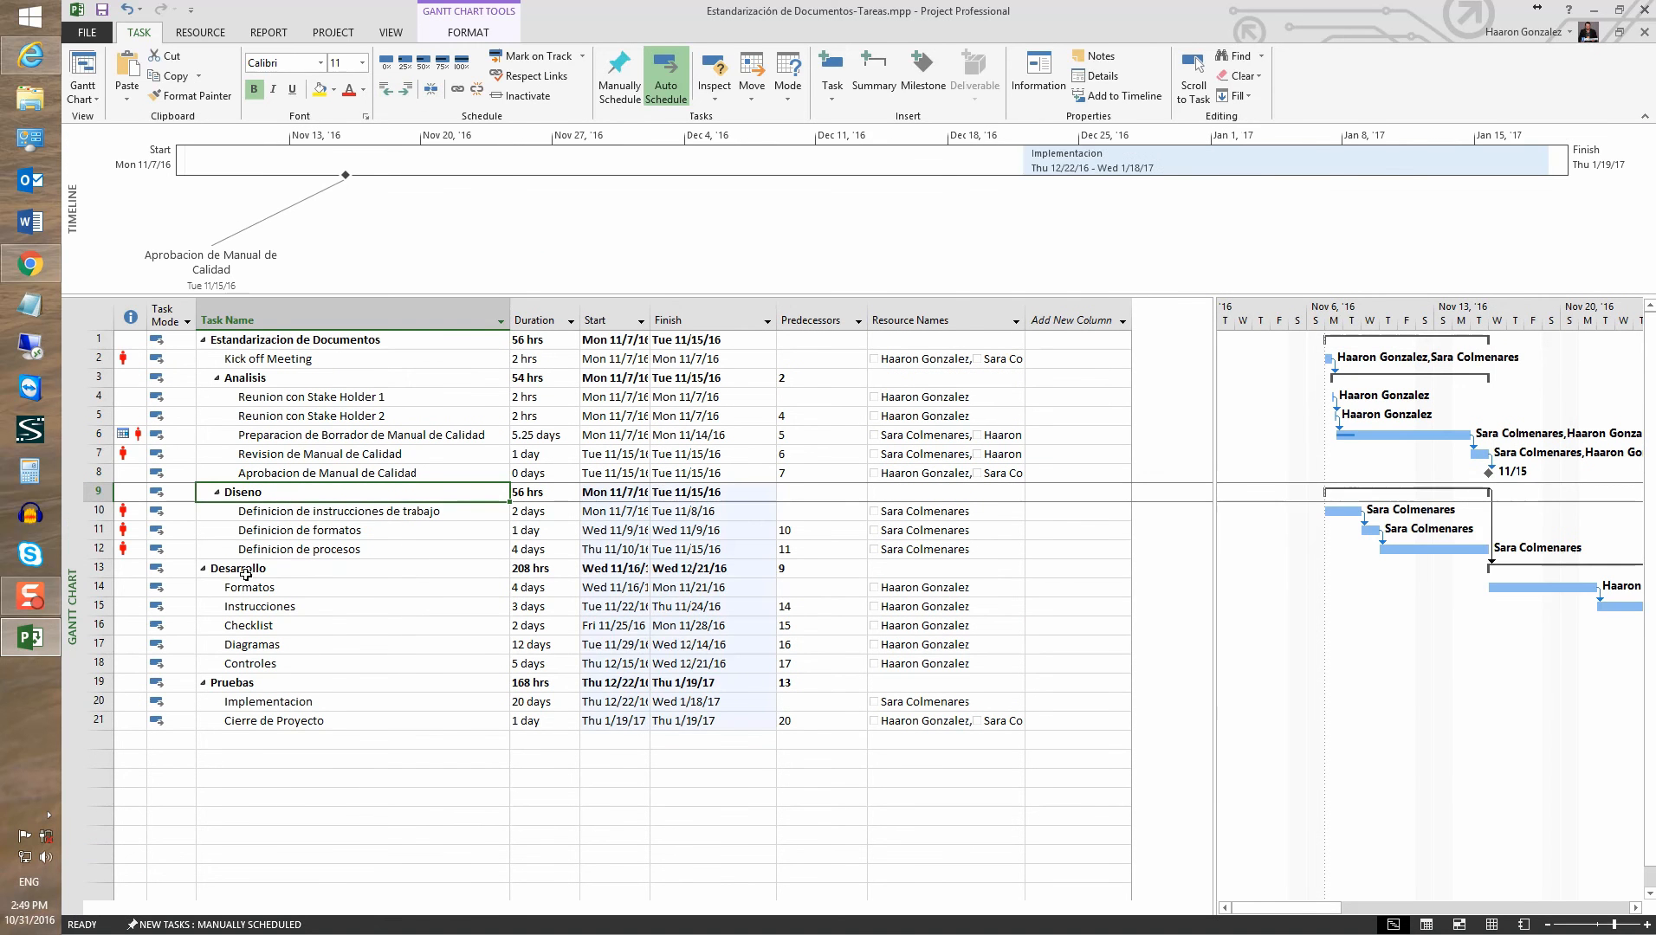
pyautogui.click(250, 569)
pyautogui.click(406, 90)
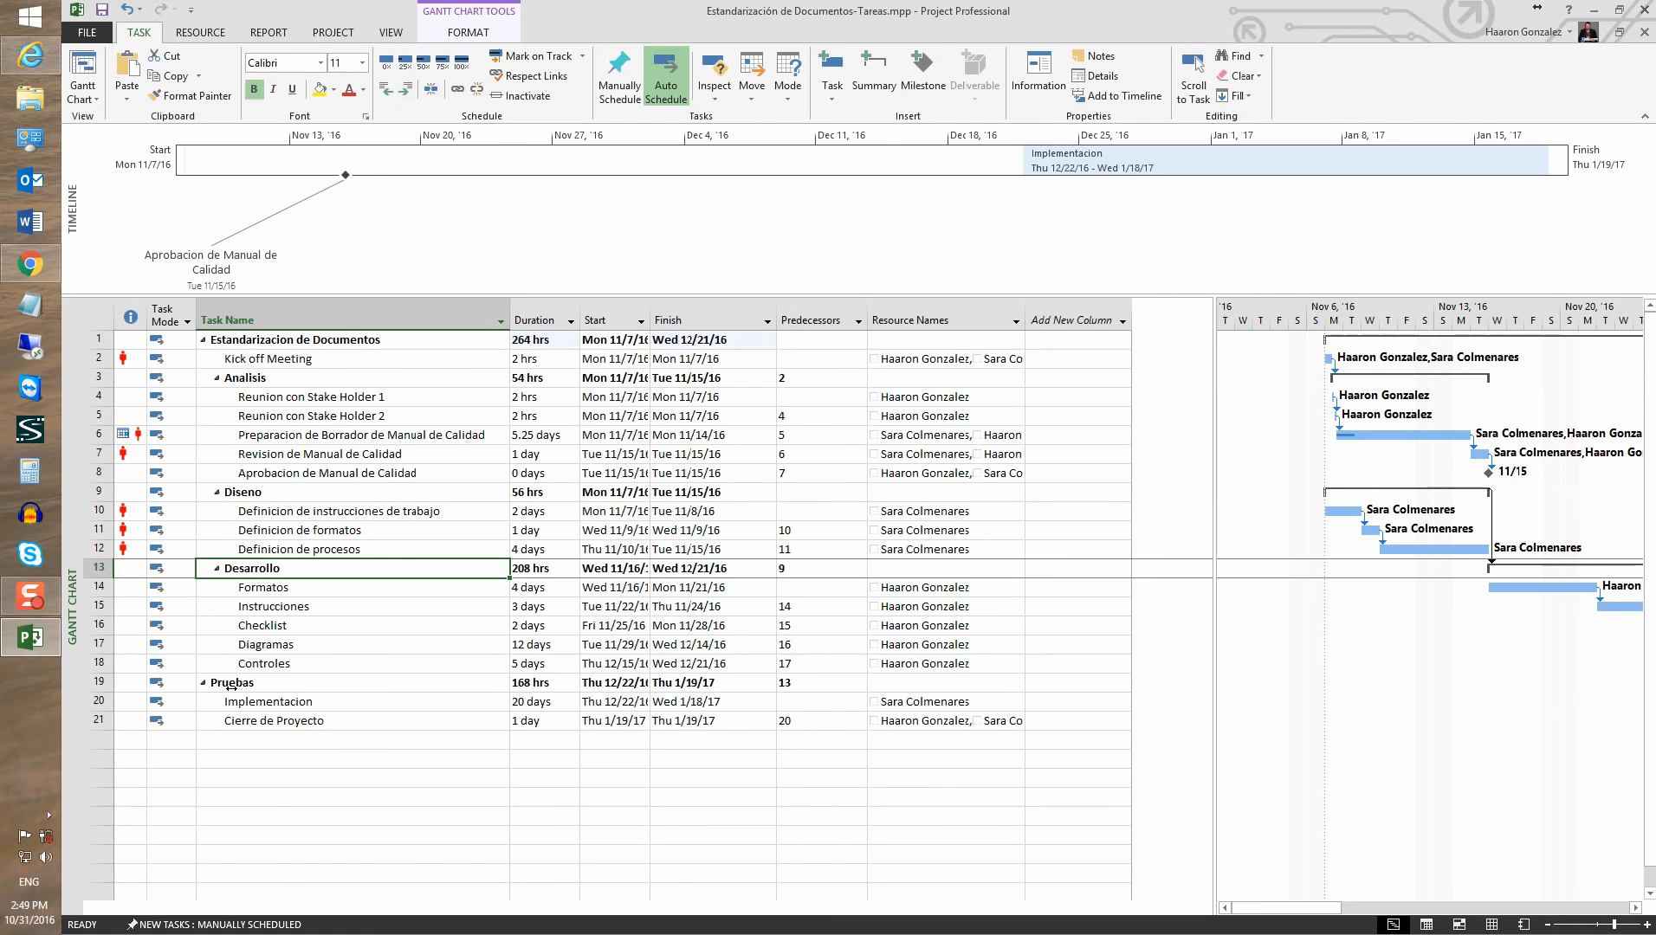
pyautogui.click(227, 684)
pyautogui.click(406, 90)
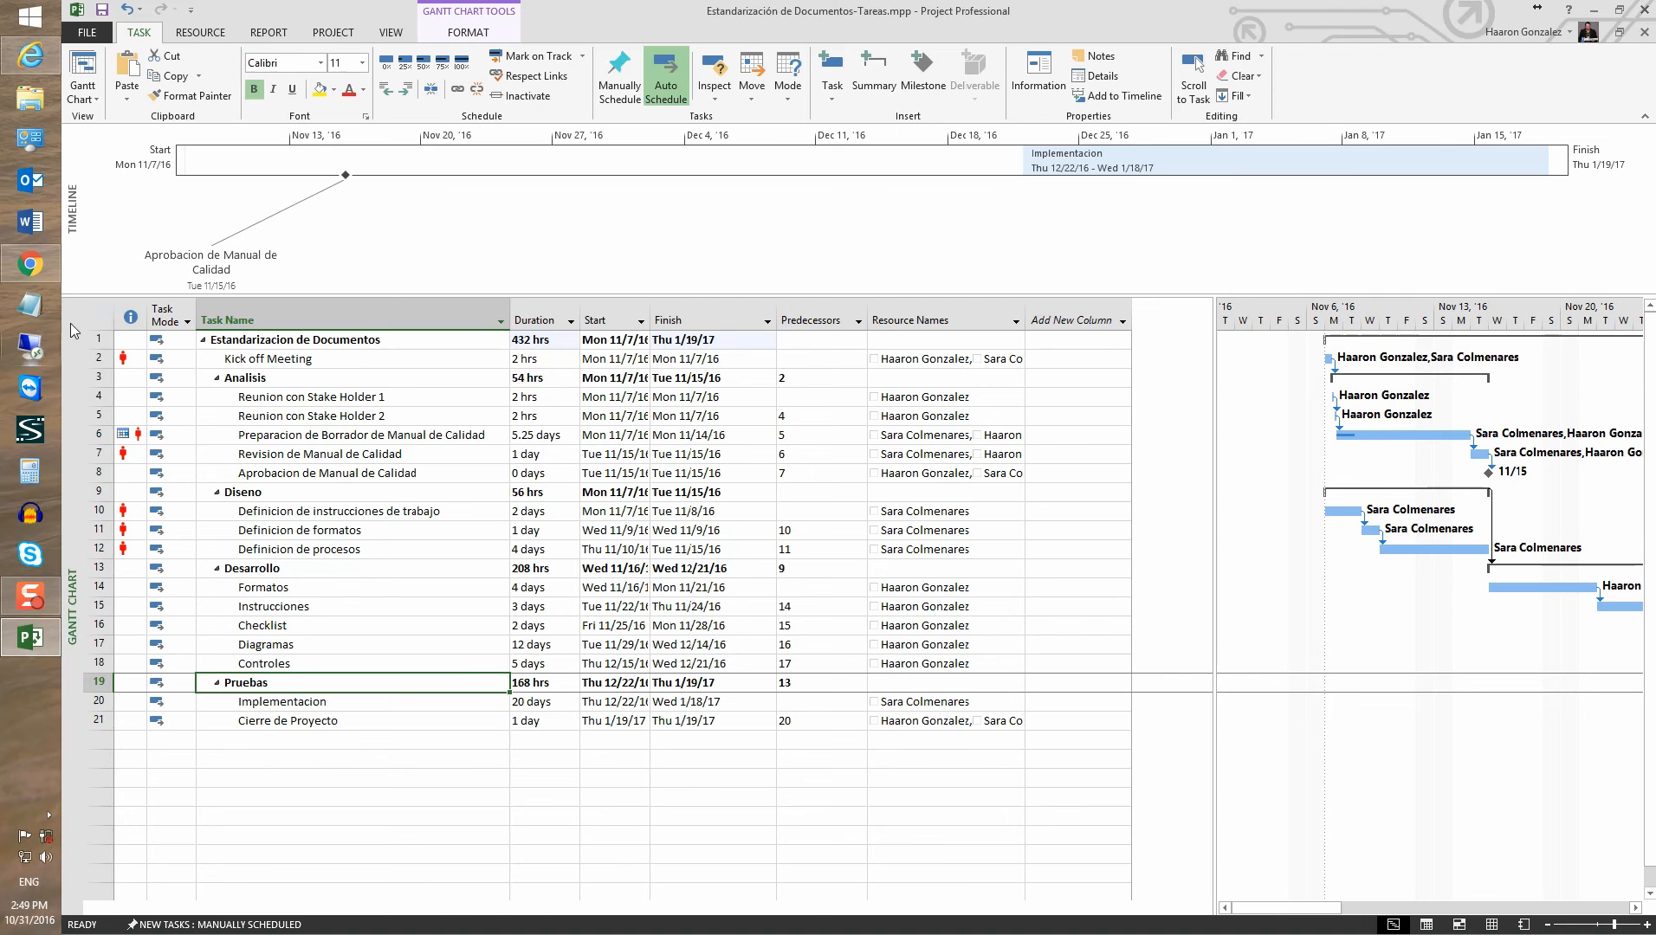
# Unlink and relink all tasks in sequence, then save to sync with SharePoint
pyautogui.click(98, 314)
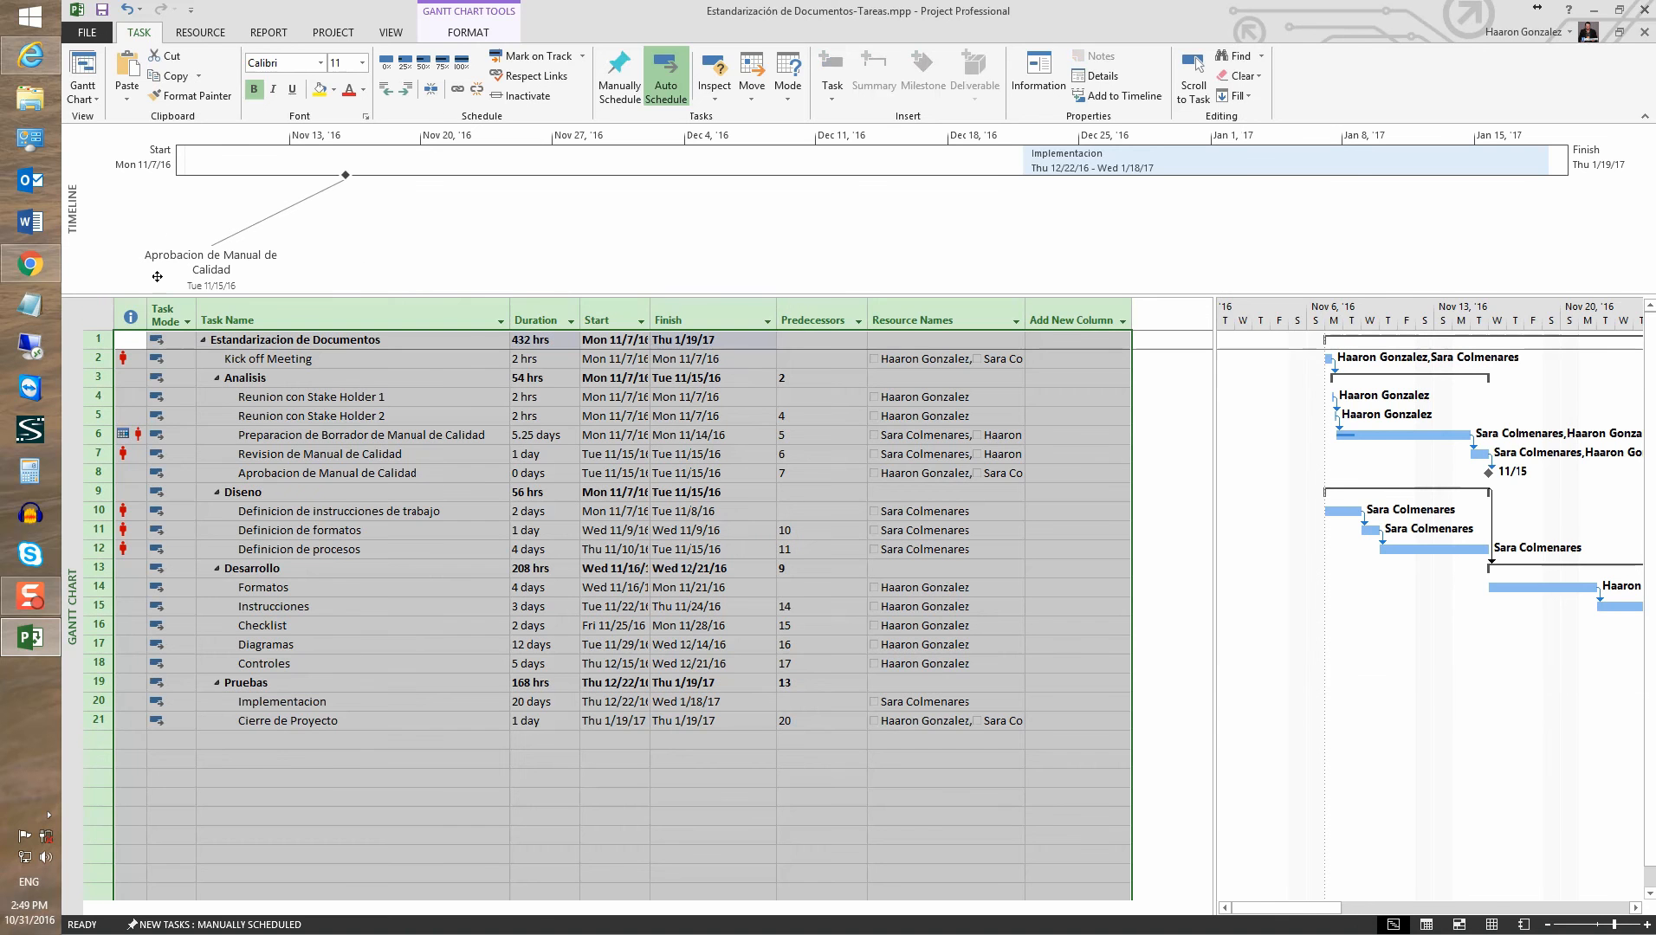
pyautogui.click(474, 94)
pyautogui.click(456, 89)
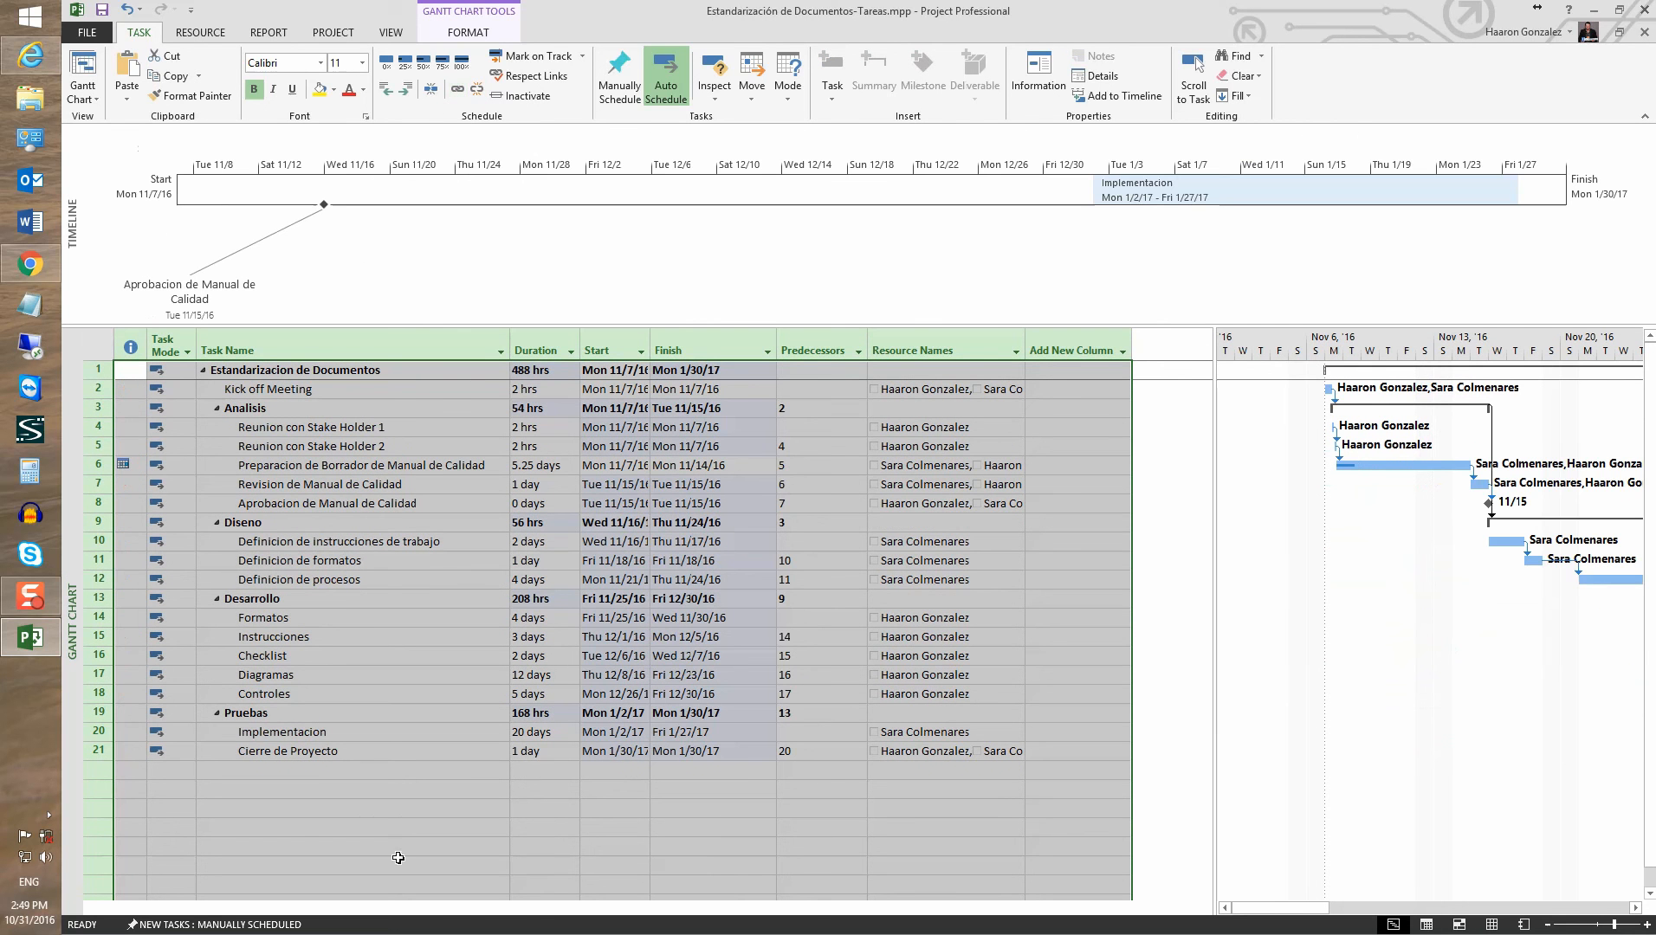
pyautogui.click(530, 374)
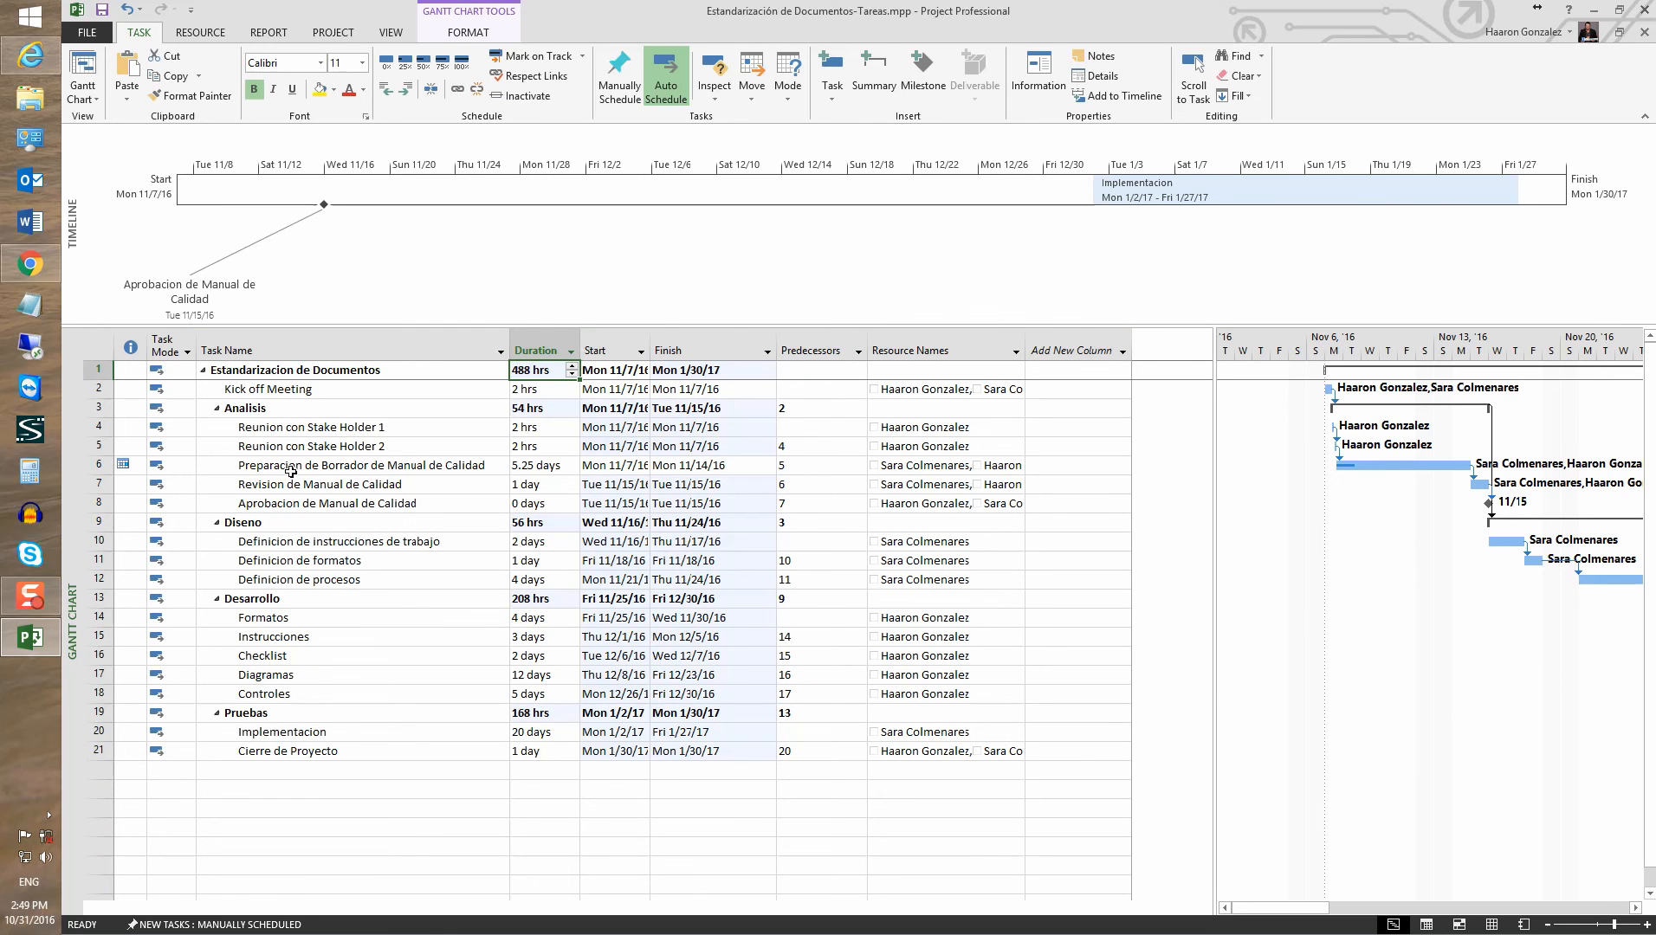
pyautogui.click(102, 10)
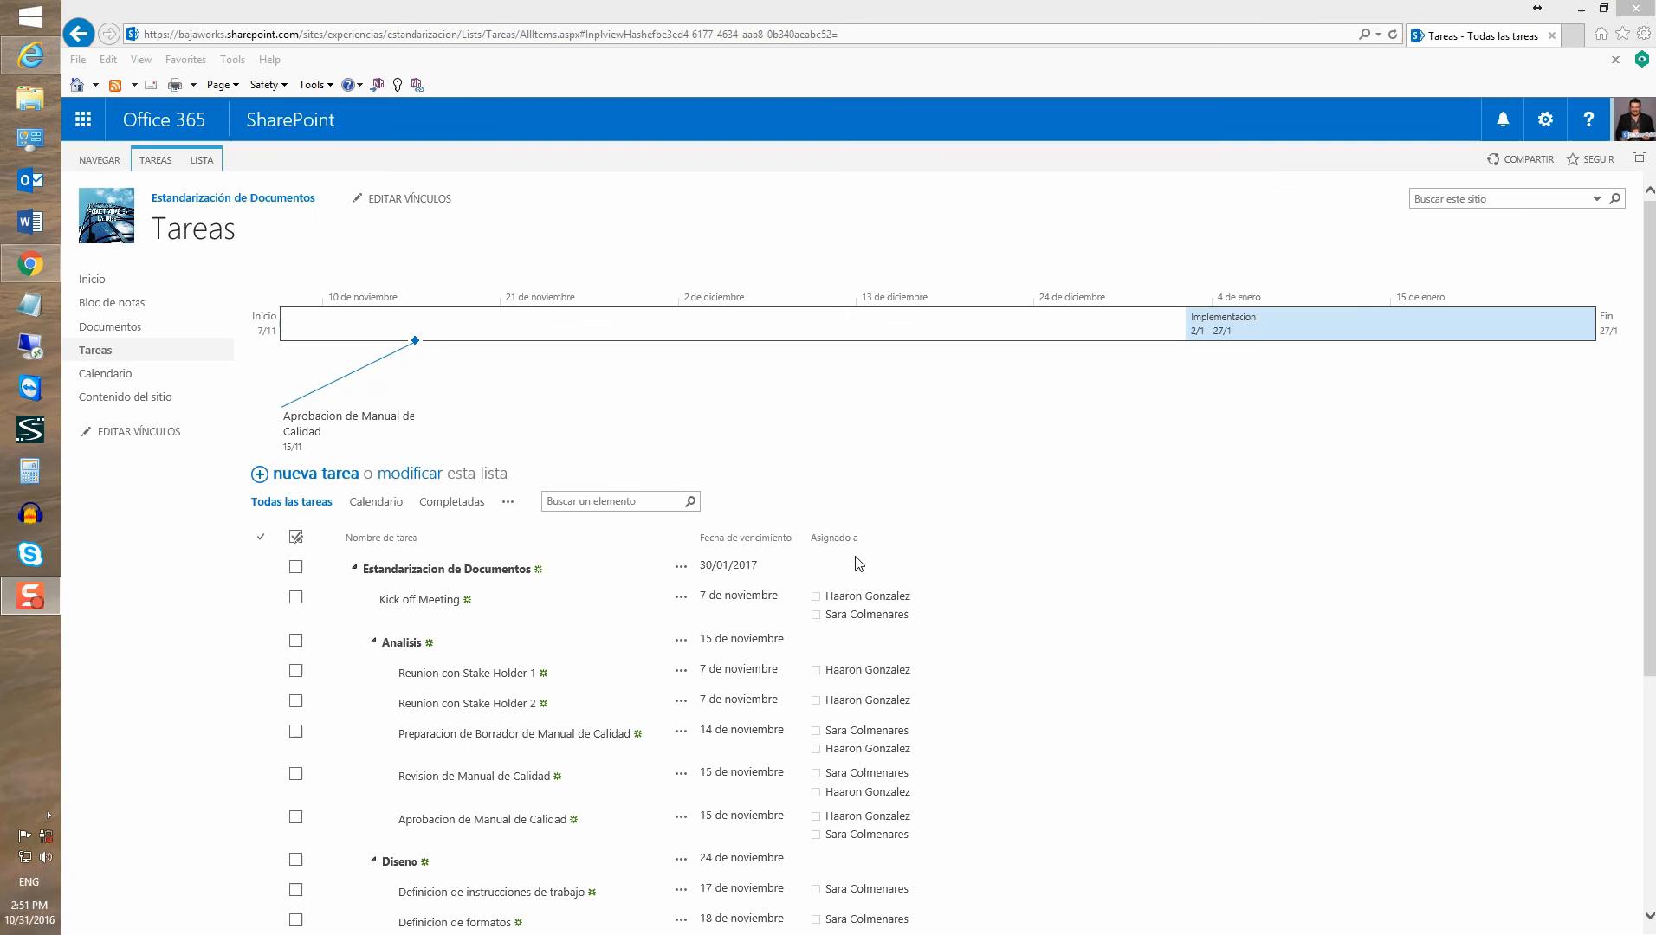
# Collapse the Analisis, Diseno and Desarrollo groups, re-expand Analisis, and check off Kick off Meeting
pyautogui.click(374, 643)
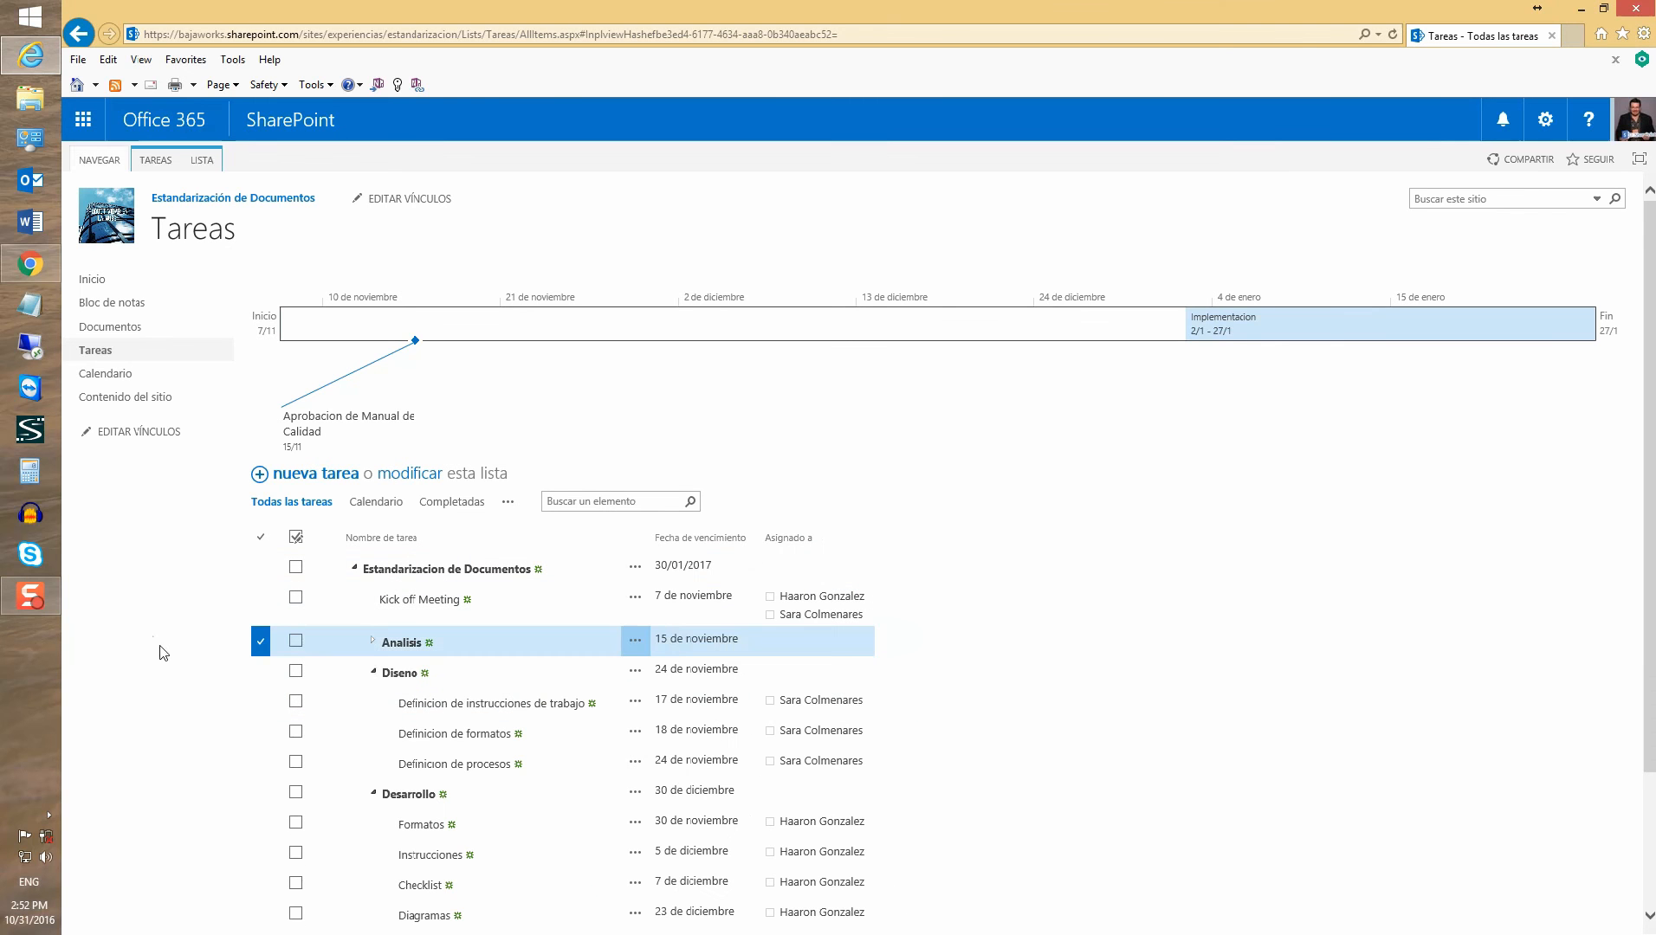
pyautogui.rightClick(371, 679)
pyautogui.click(118, 673)
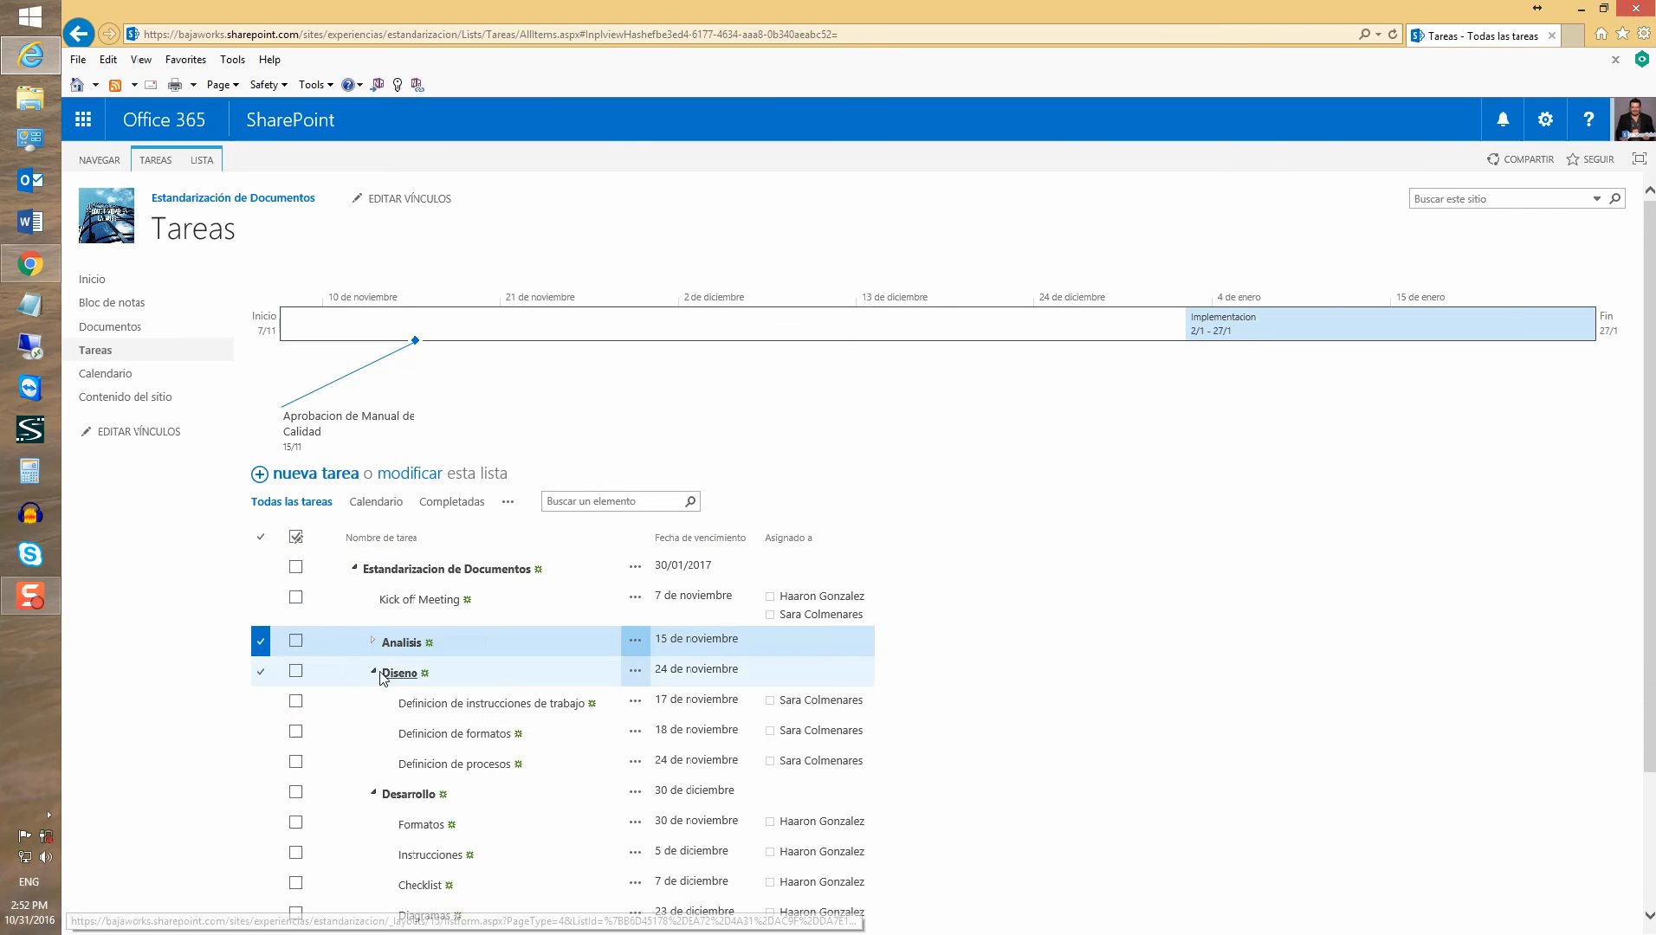
pyautogui.click(374, 672)
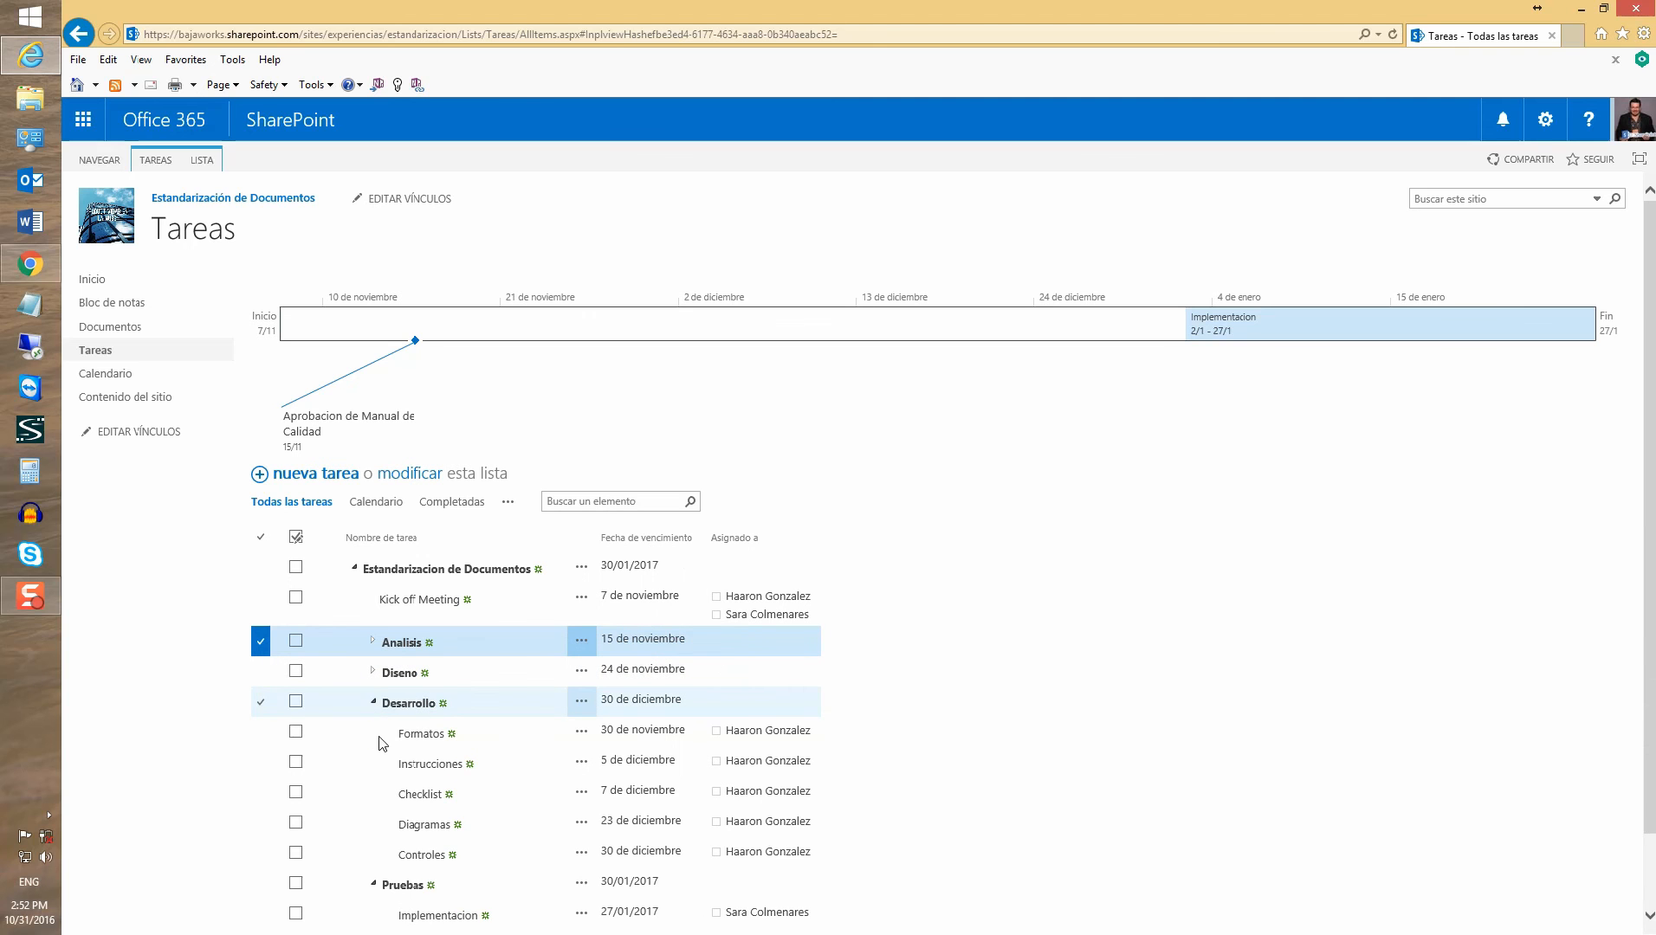
pyautogui.click(374, 701)
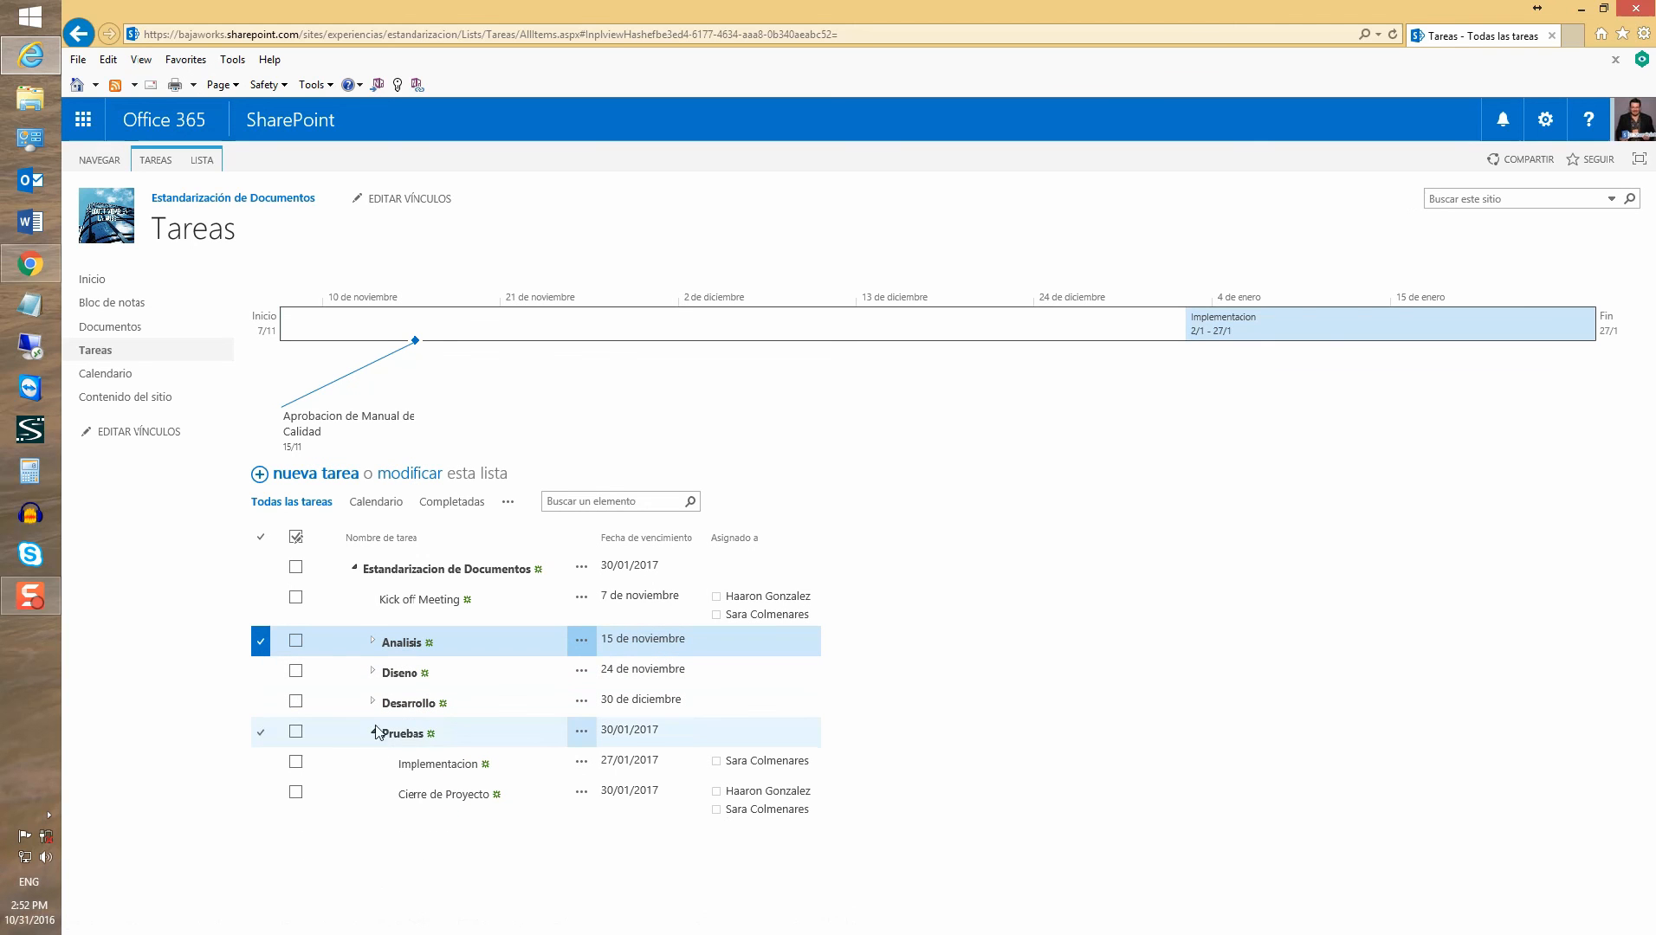
pyautogui.click(372, 642)
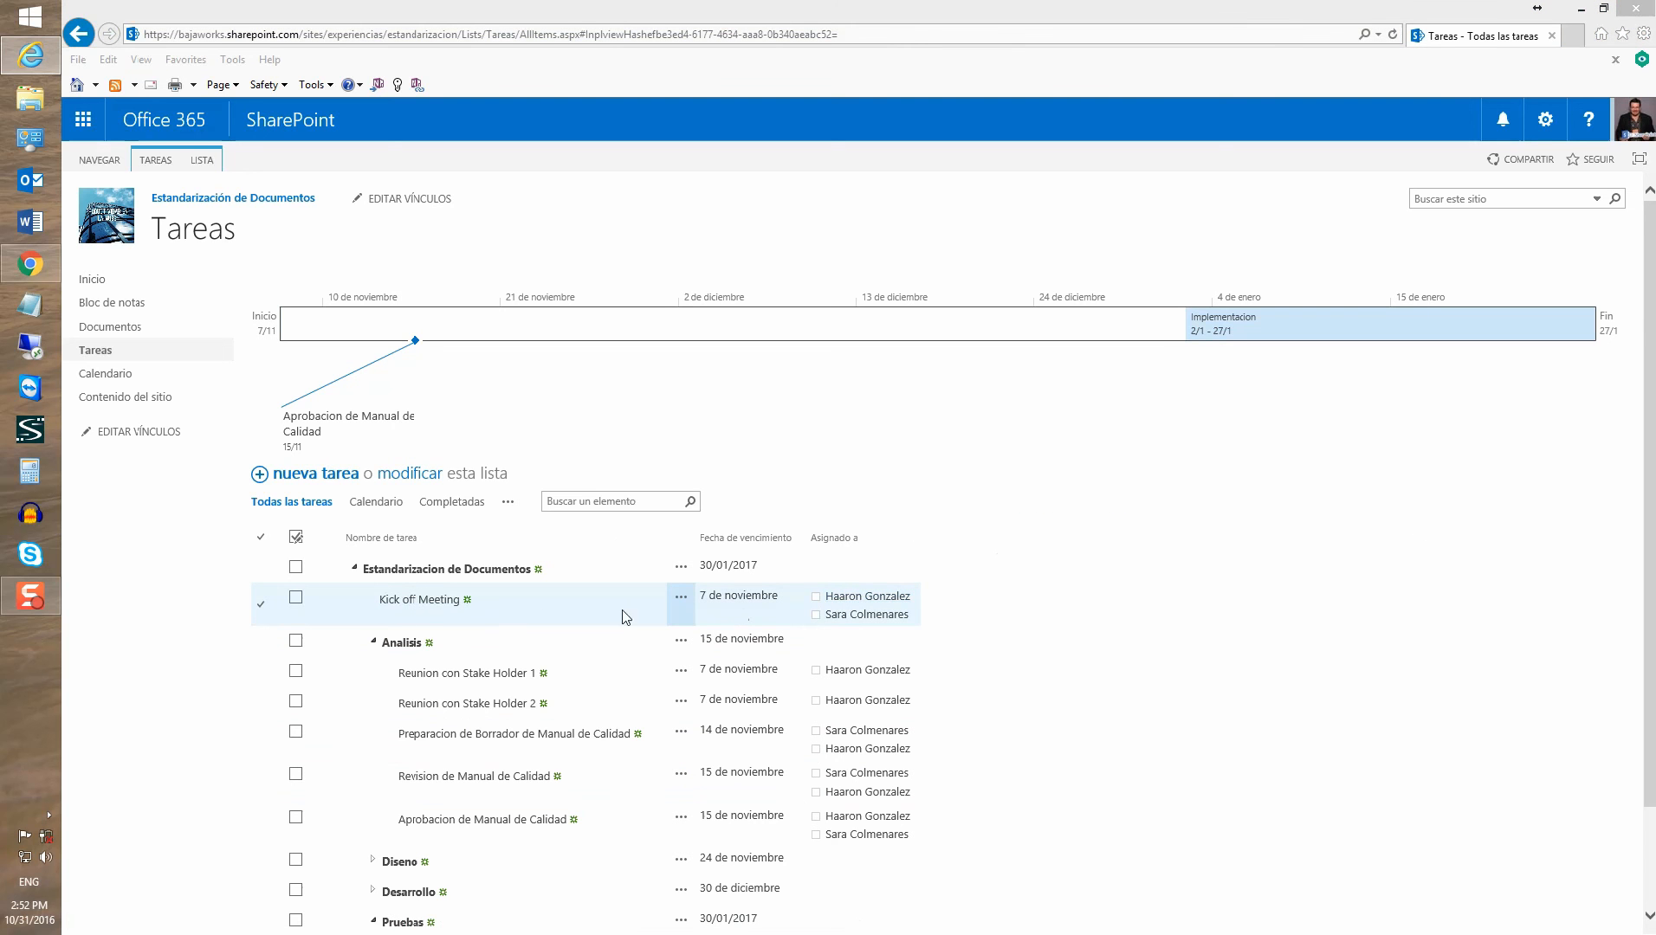
pyautogui.click(295, 600)
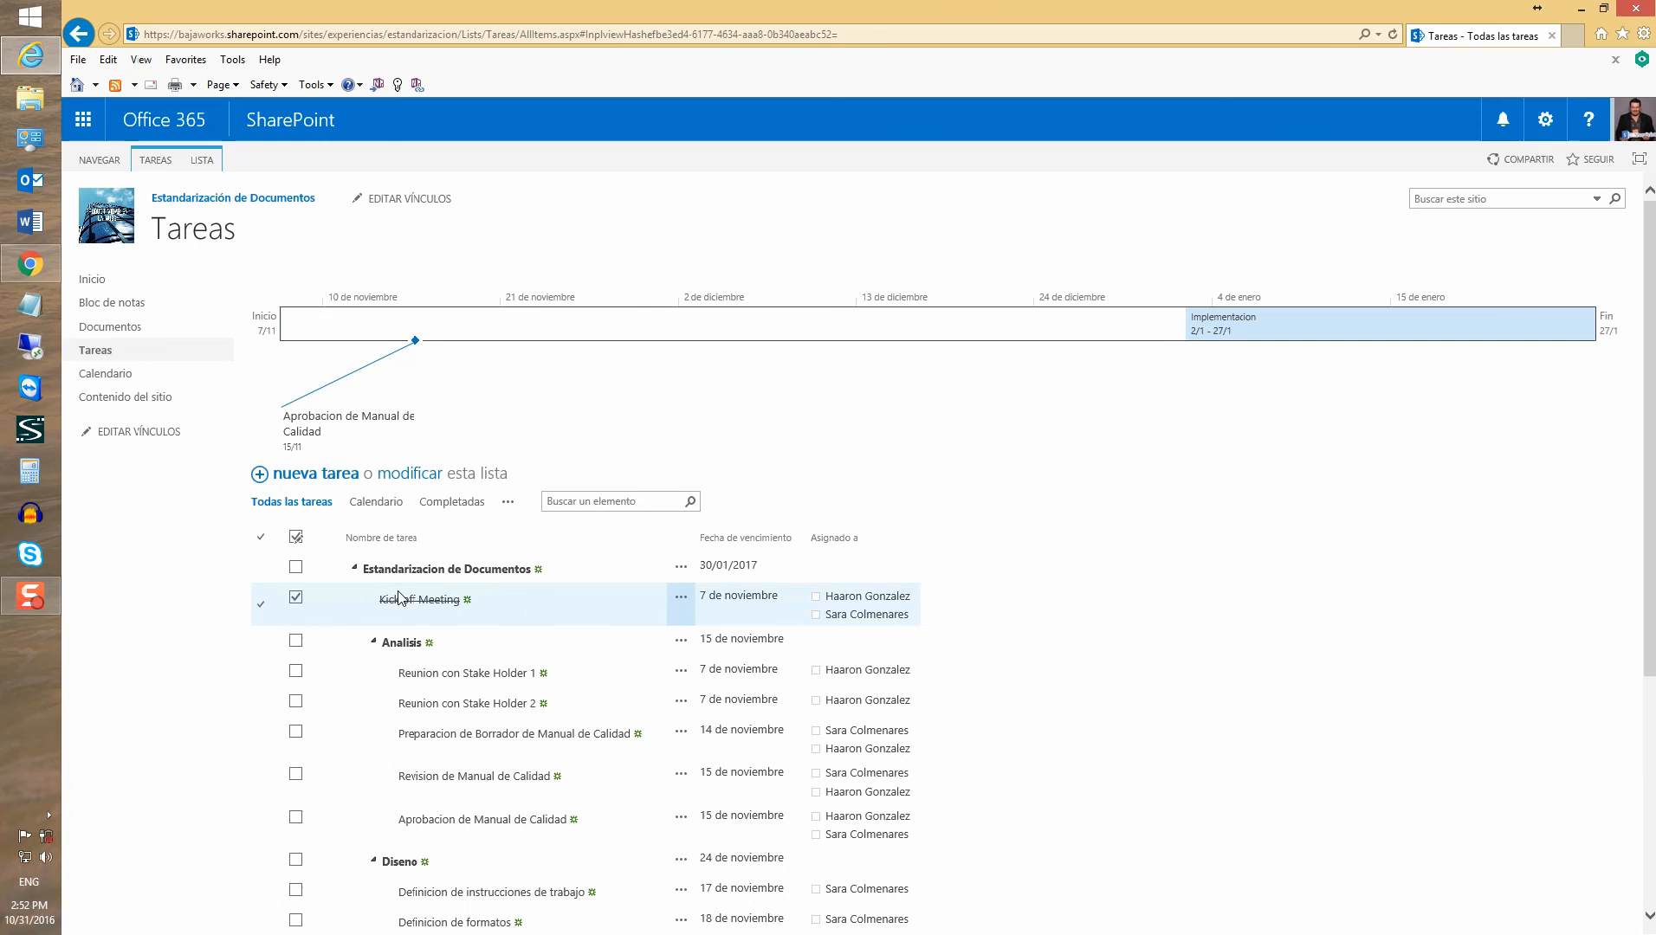
# Edit Reunion con Stake Holder 1 to Estado Completadas and 100% completado, then save
pyautogui.click(434, 679)
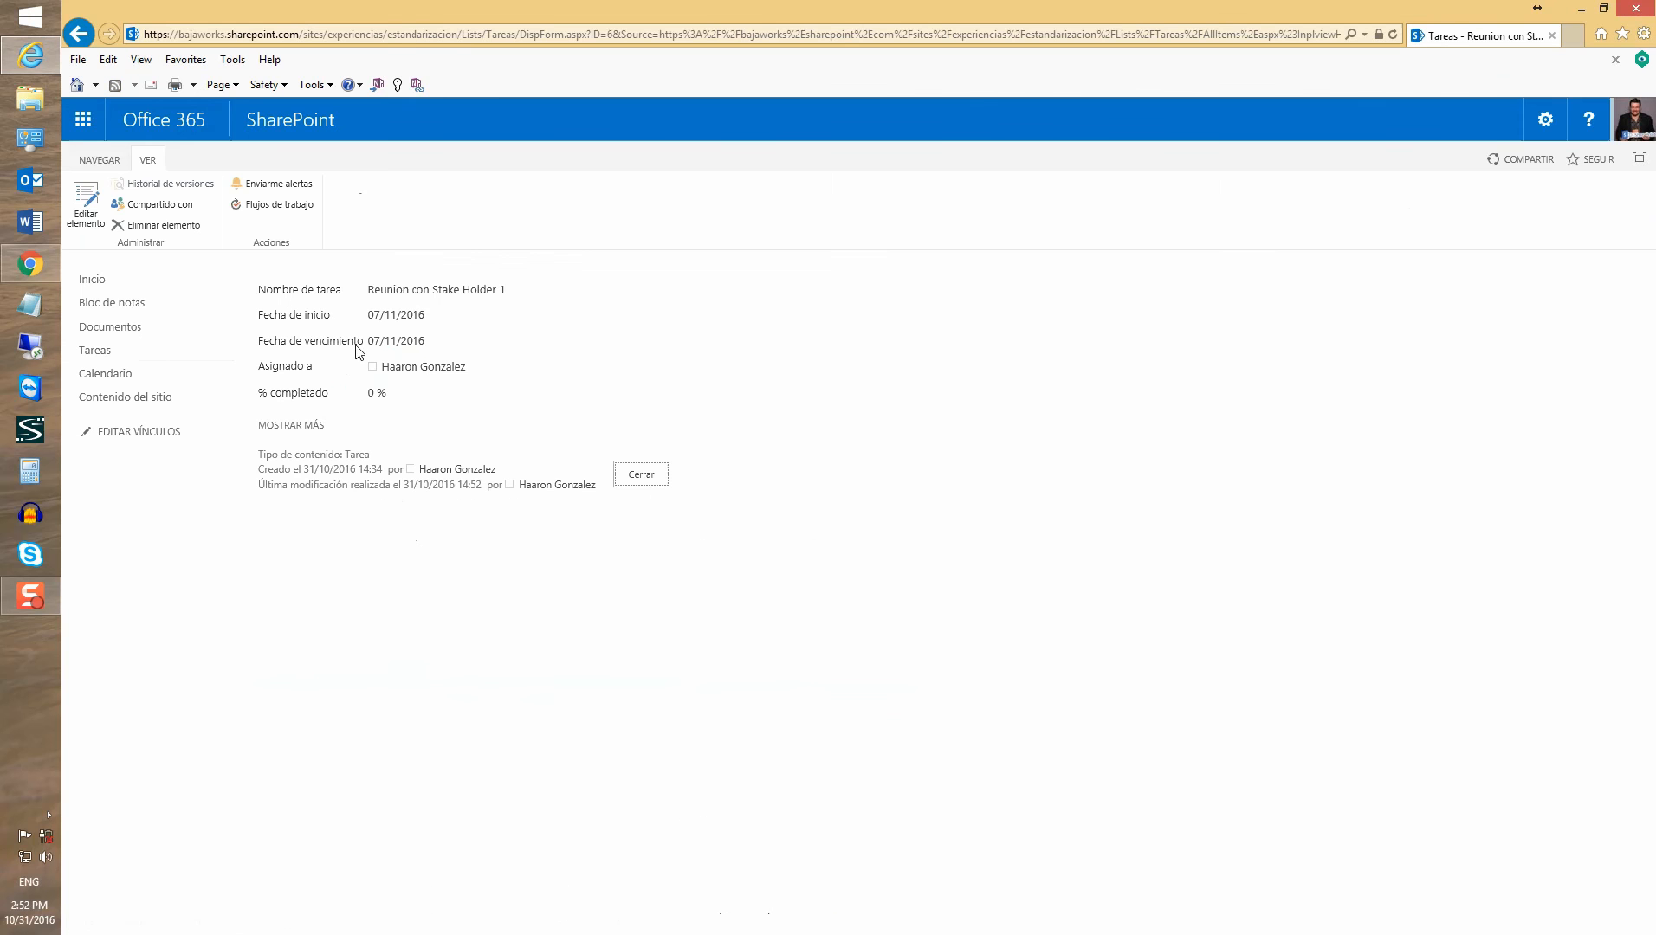
pyautogui.click(84, 218)
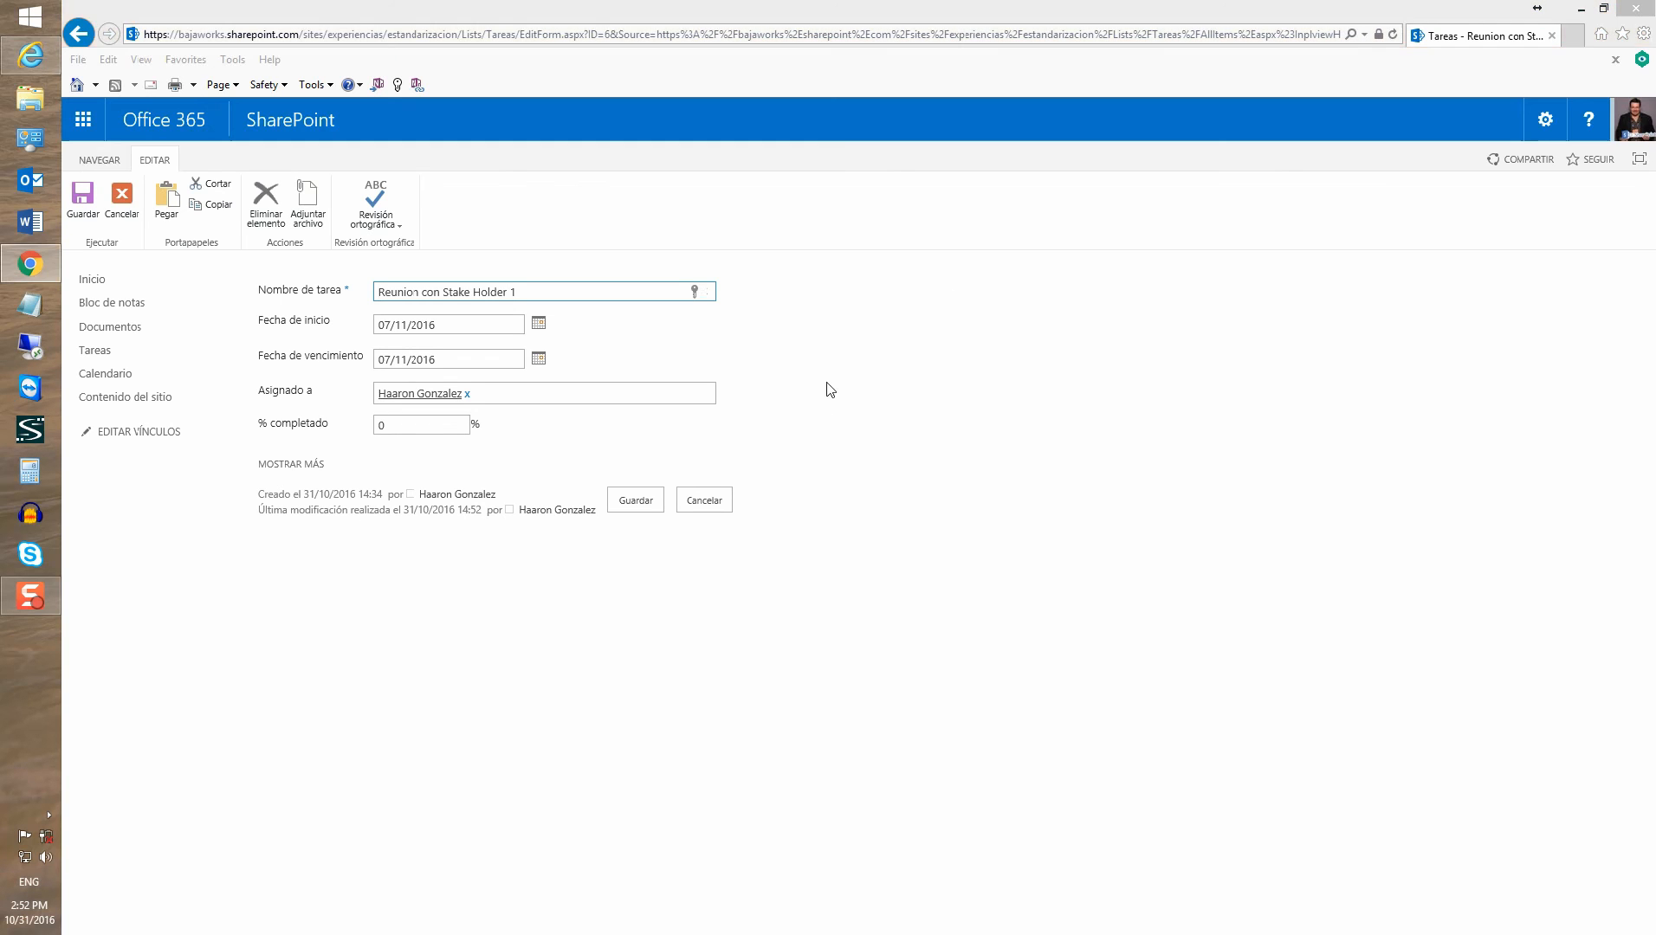
pyautogui.click(264, 465)
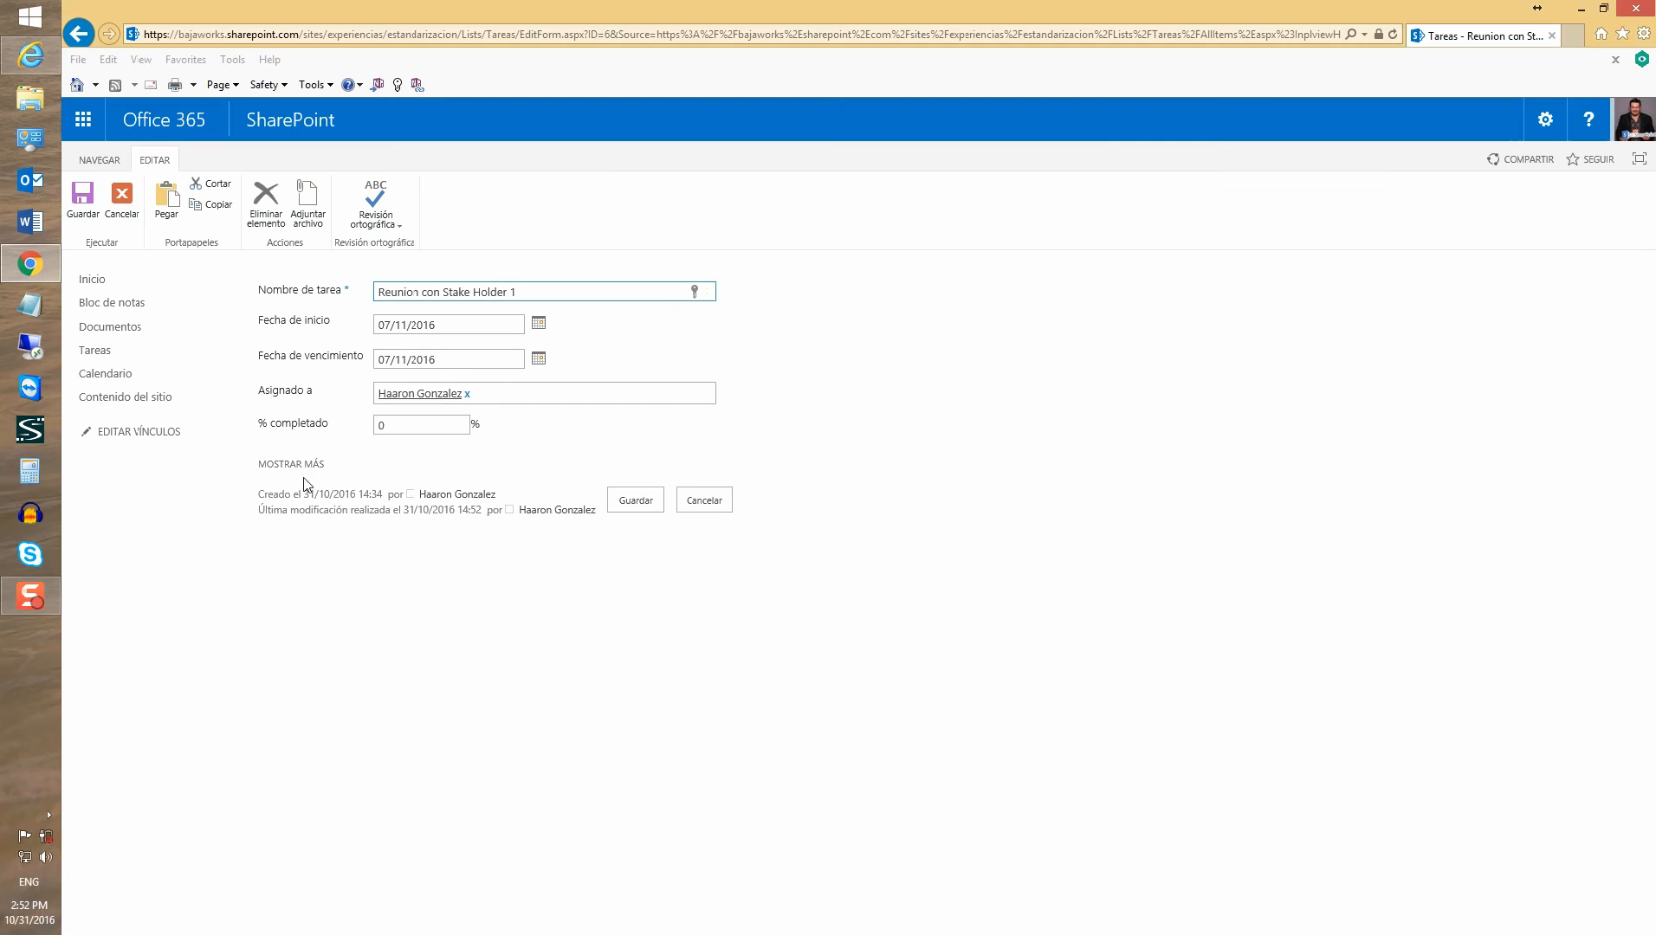
pyautogui.click(422, 718)
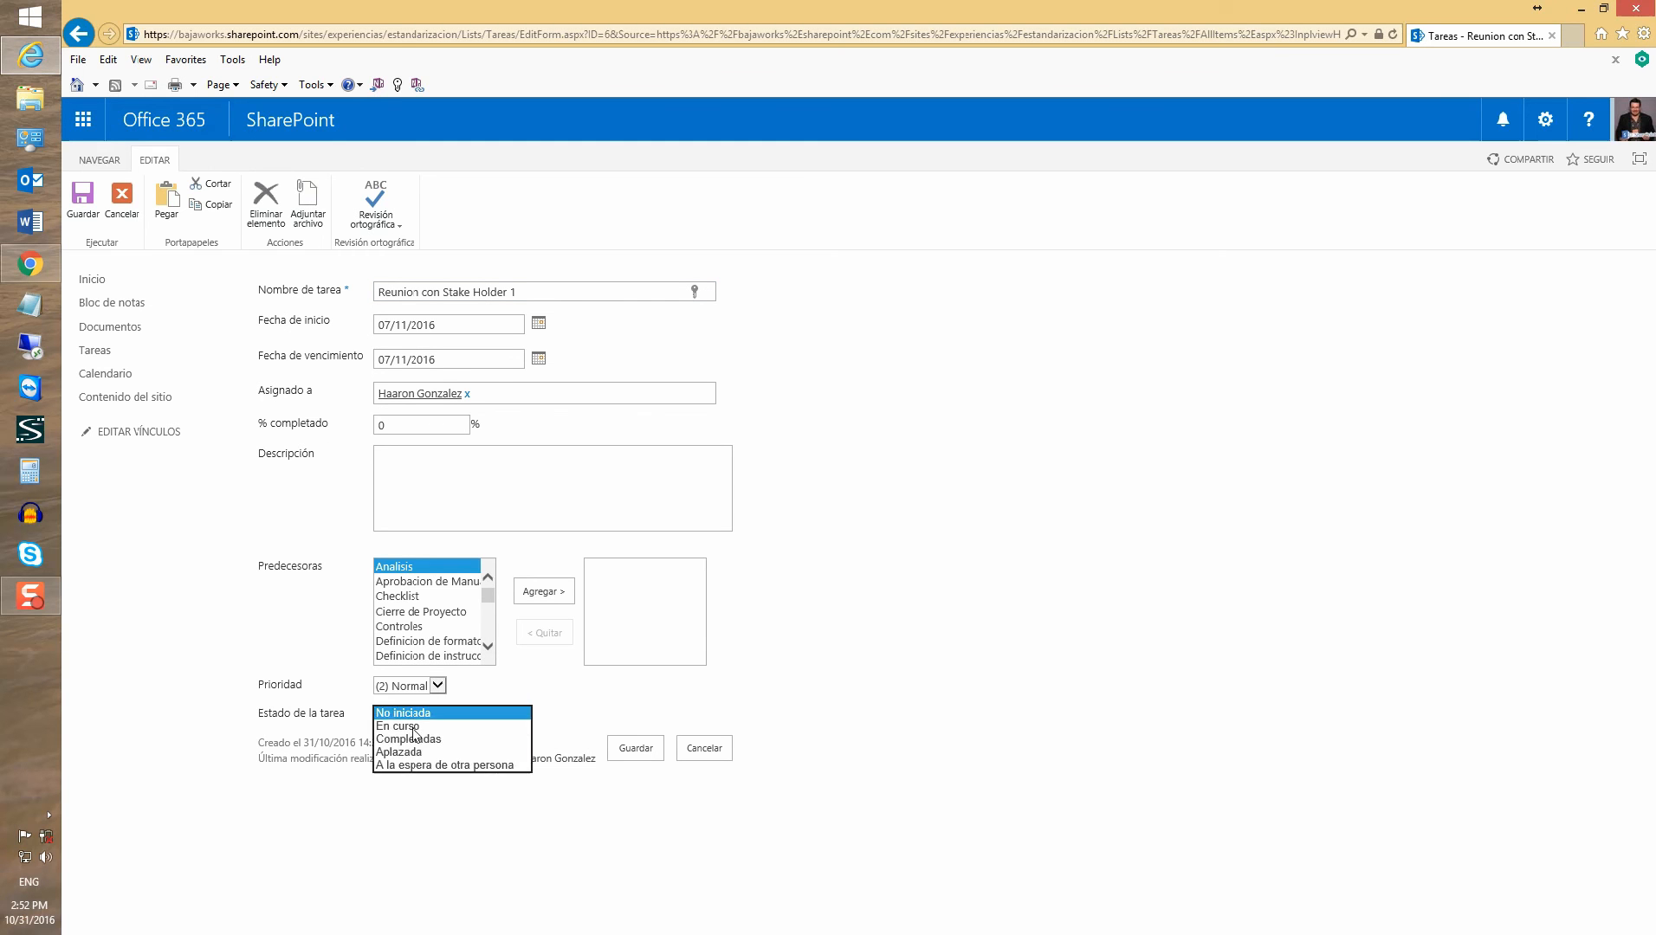
pyautogui.click(429, 738)
pyautogui.click(417, 428)
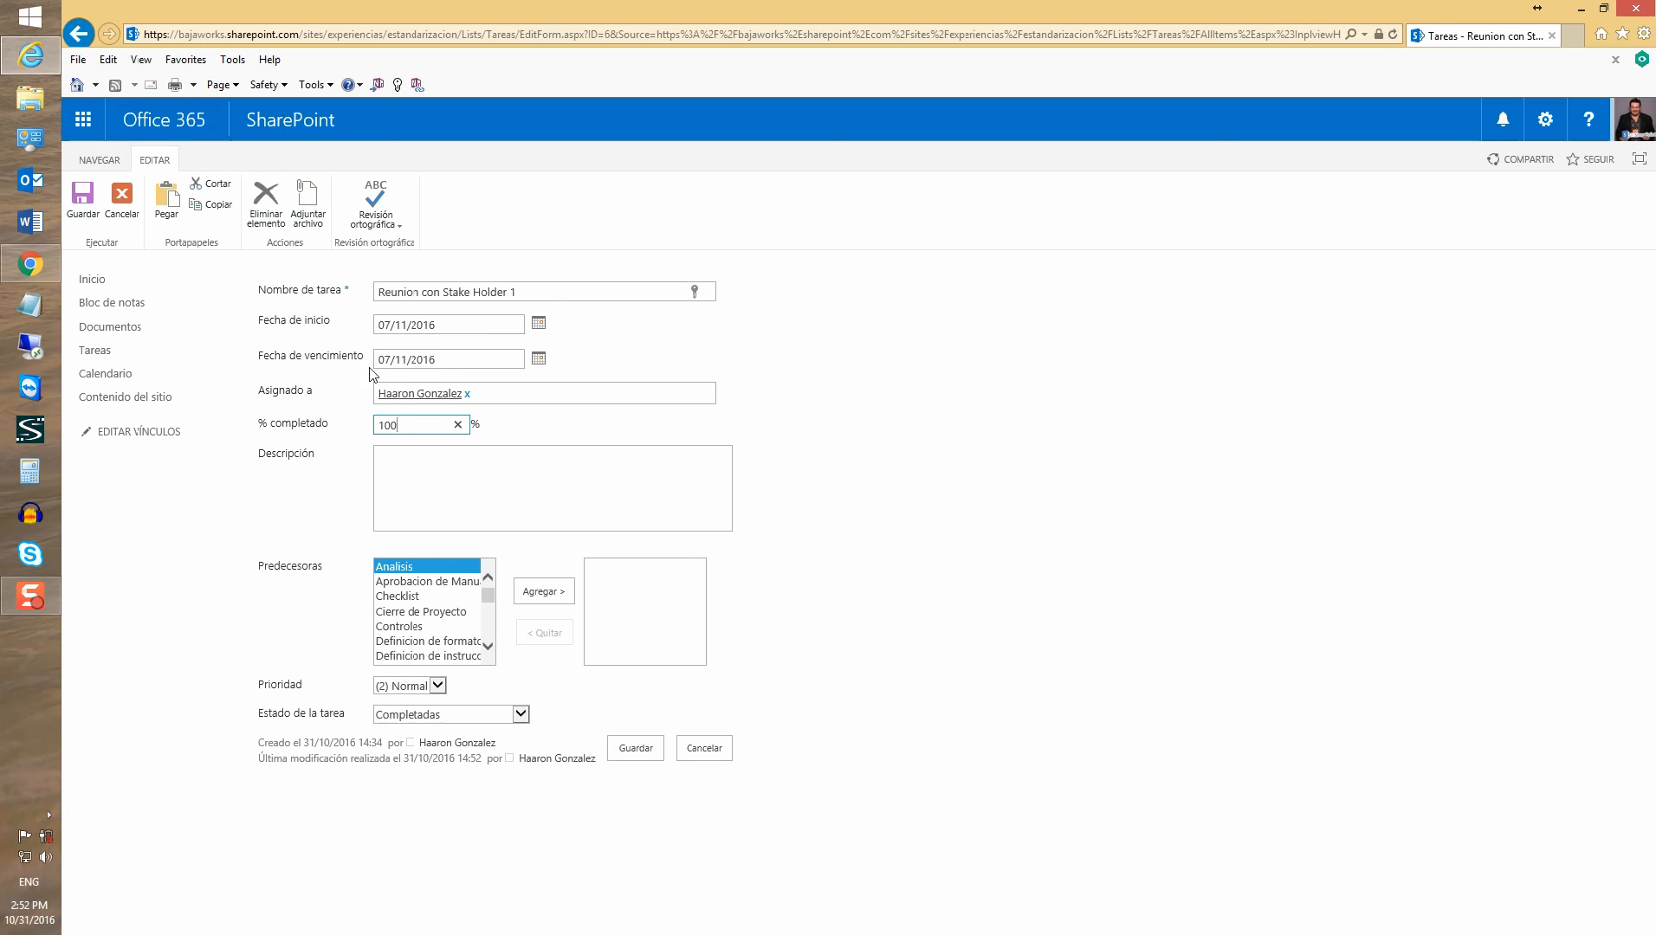
pyautogui.write('100')
pyautogui.click(636, 748)
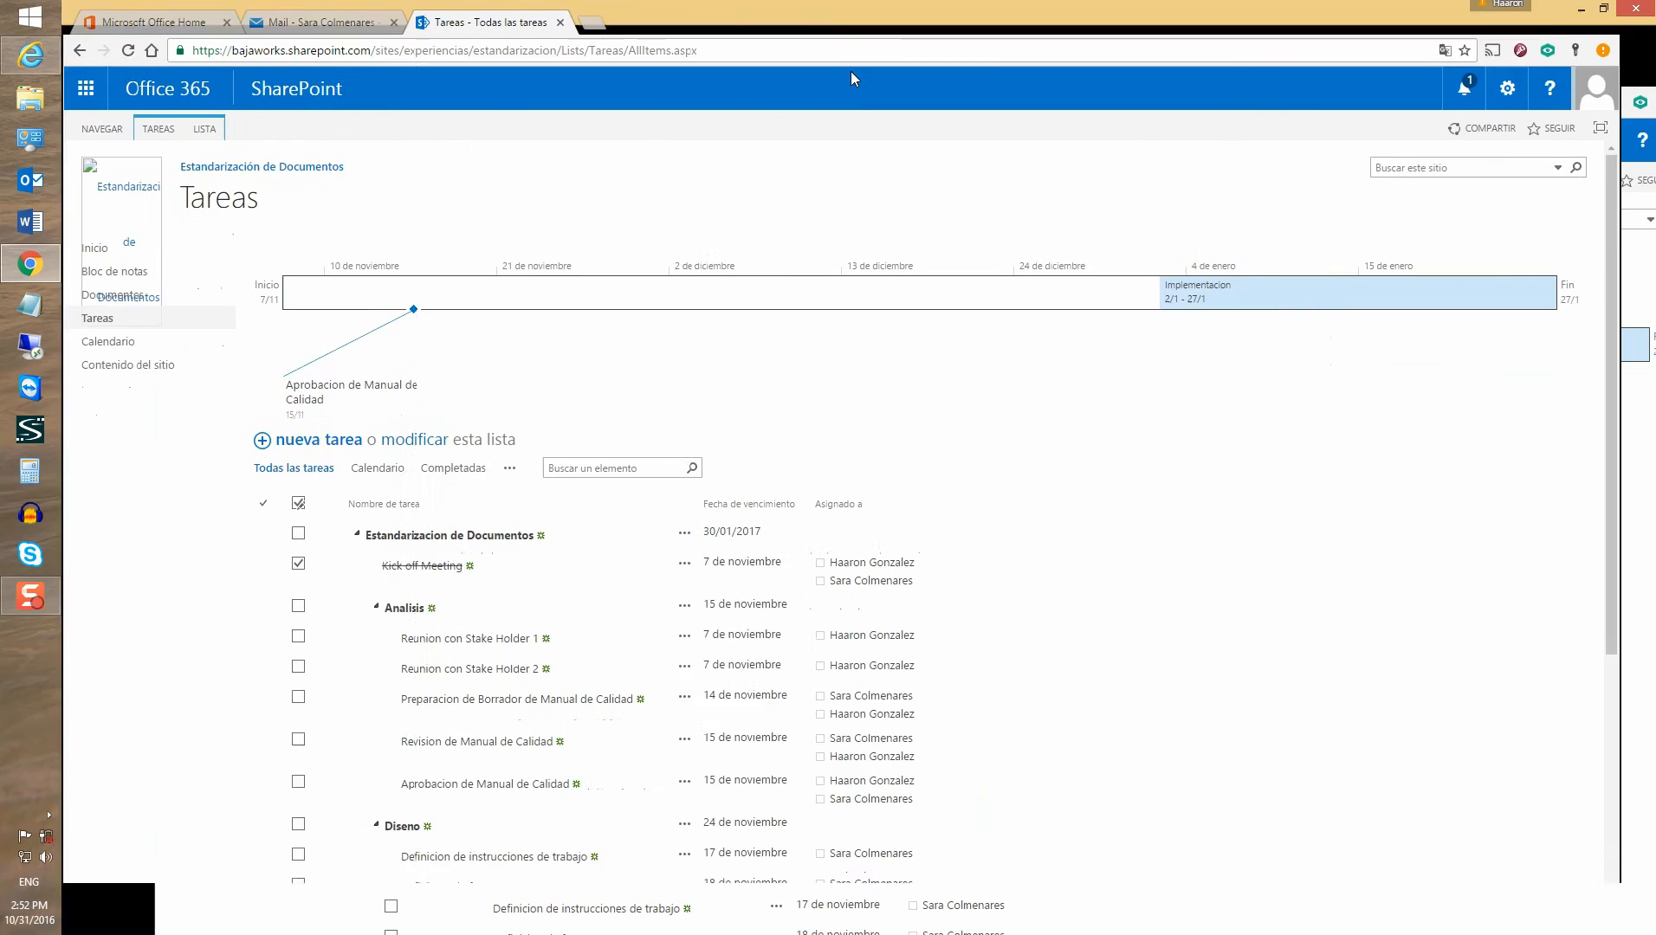
# Mark Preparacion de Borrador de Manual de Calidad and Revision de Manual de Calidad completed, then move the Chrome window aside
pyautogui.scroll(-2, 355, 659)
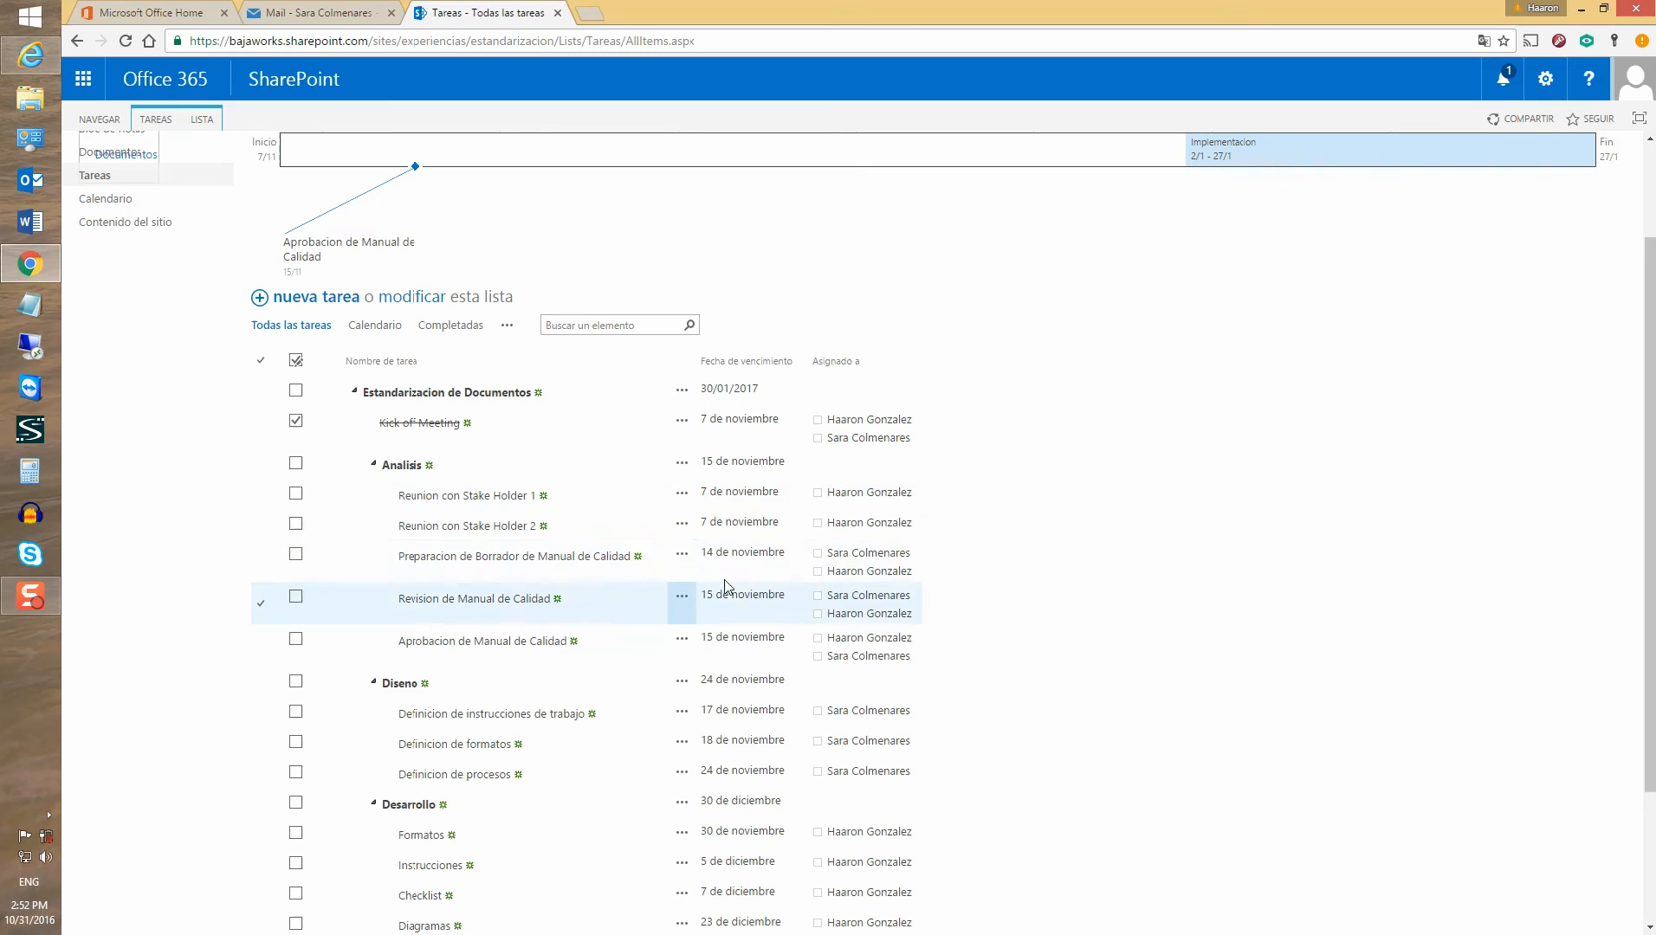
pyautogui.click(295, 559)
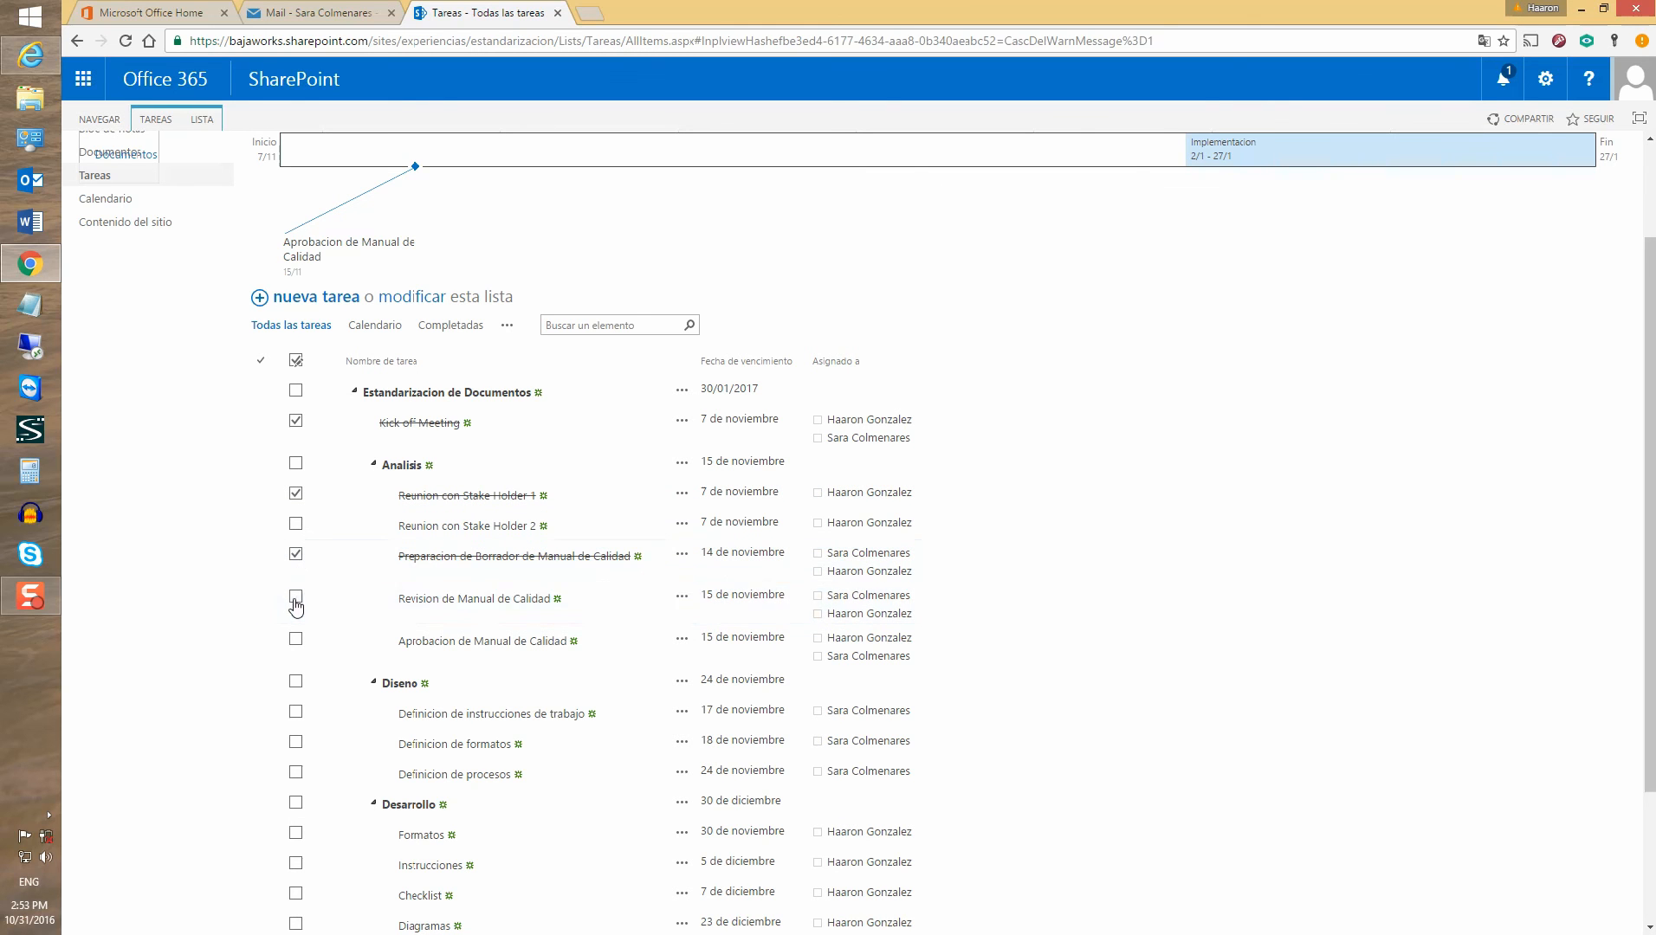
pyautogui.click(297, 600)
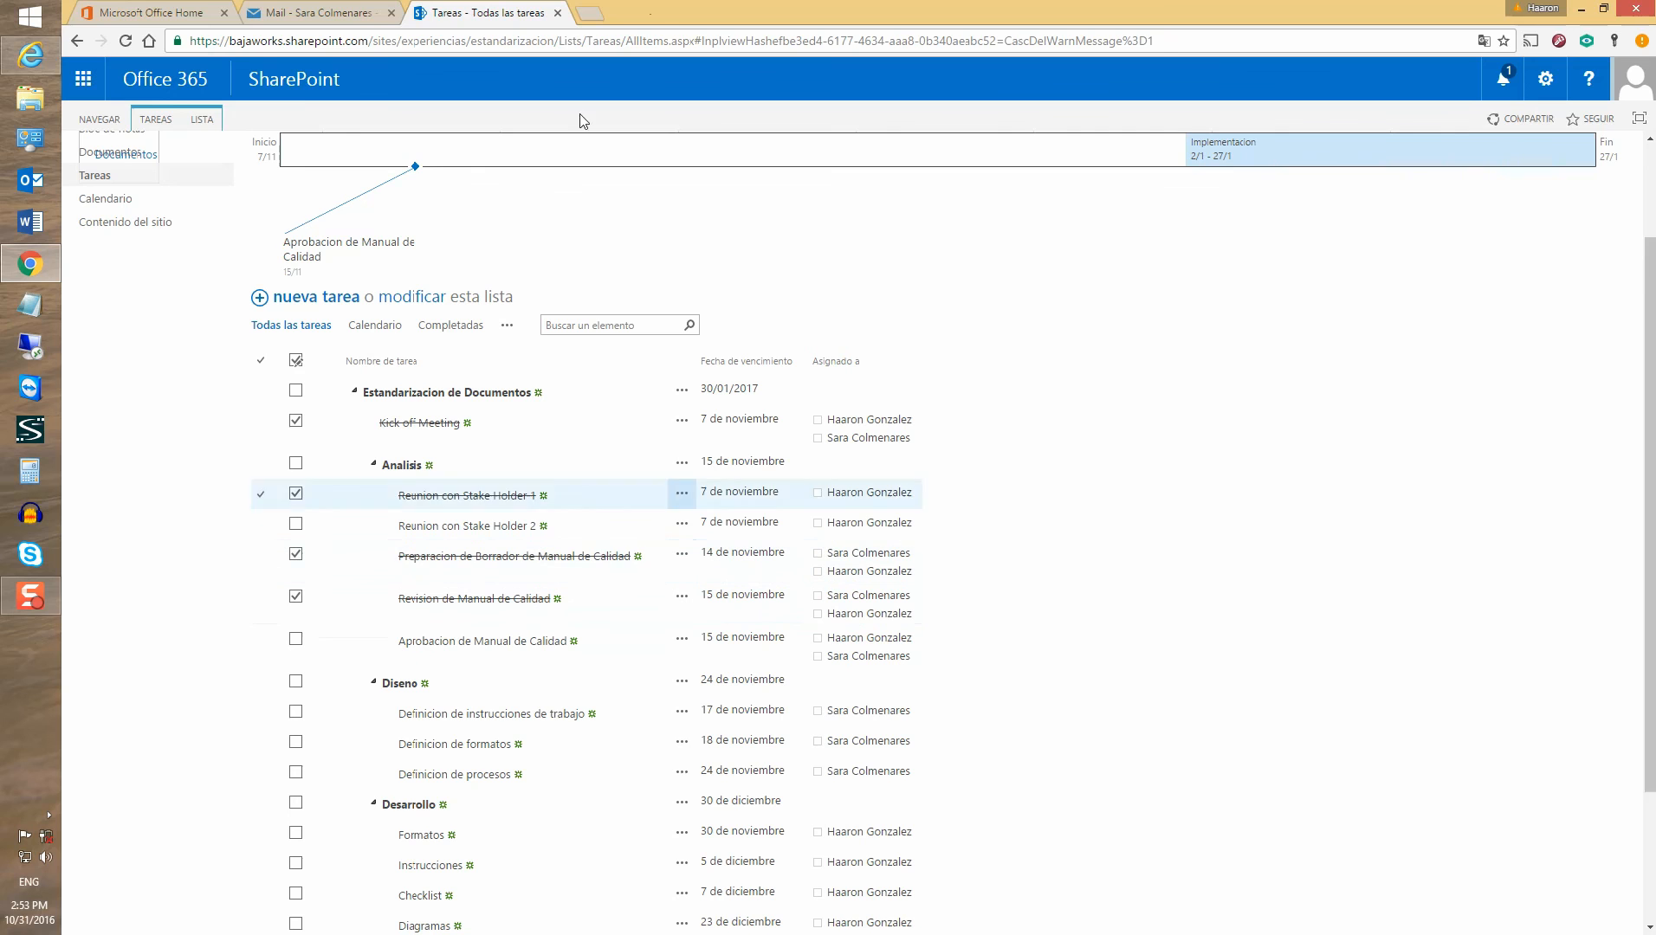
pyautogui.moveTo(637, 10); pyautogui.dragTo(1655, 10)
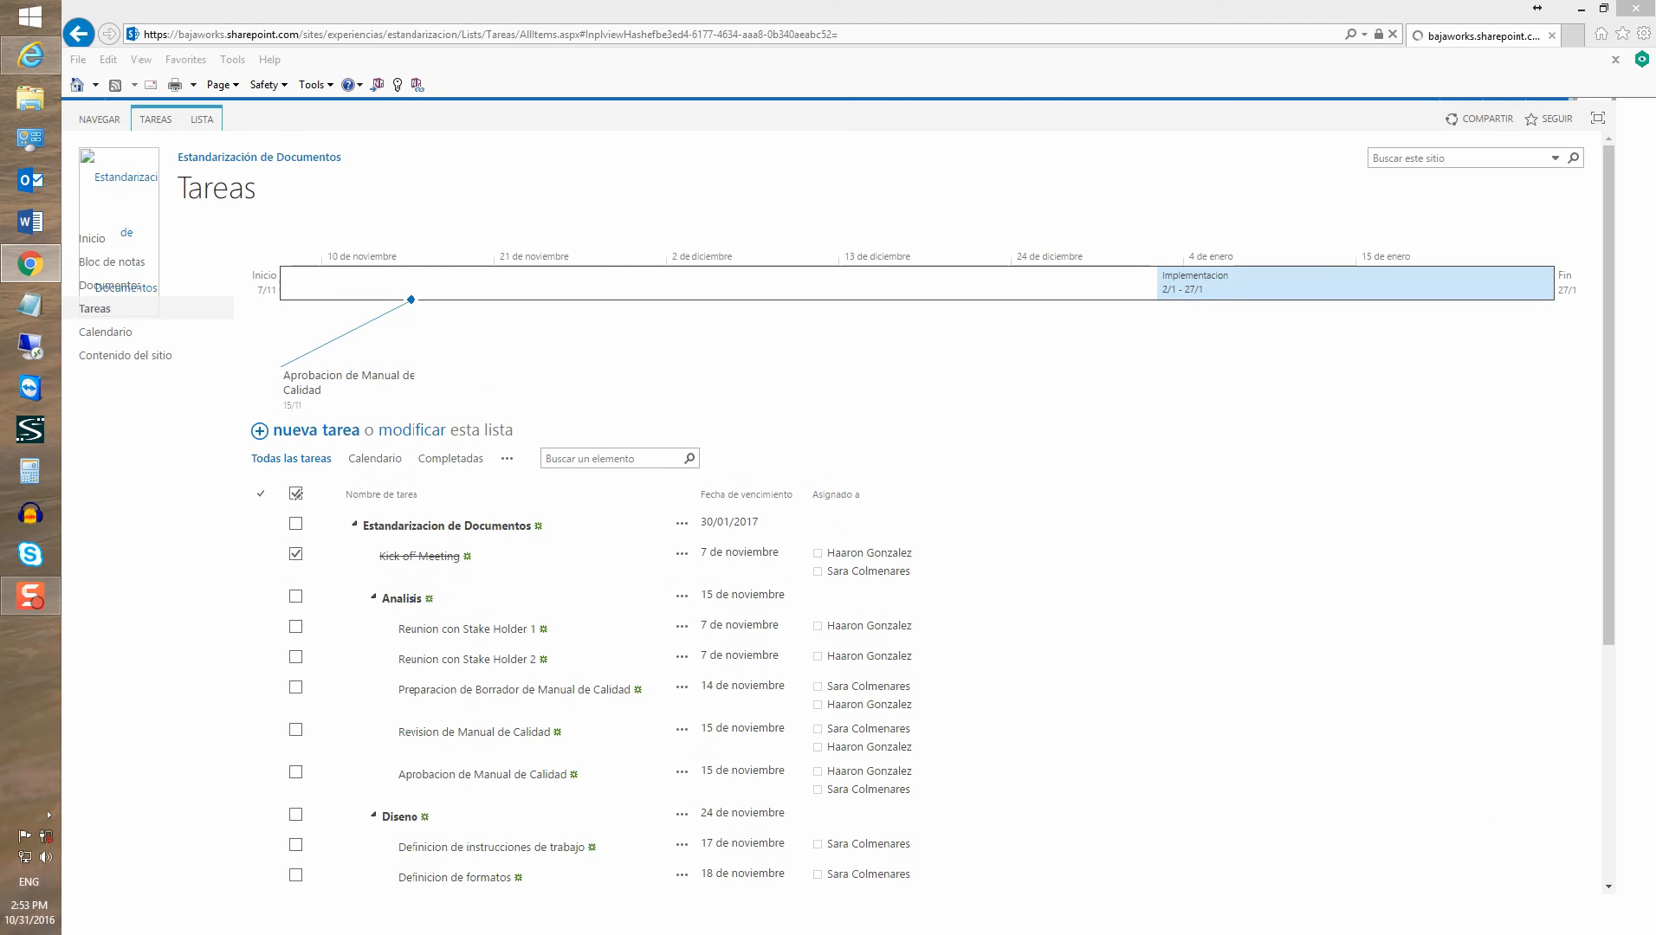
# From Internet Explorer, open the Tareas list in Project via LISTA > Abrir en Project, accepting the prompt
pyautogui.click(896, 8)
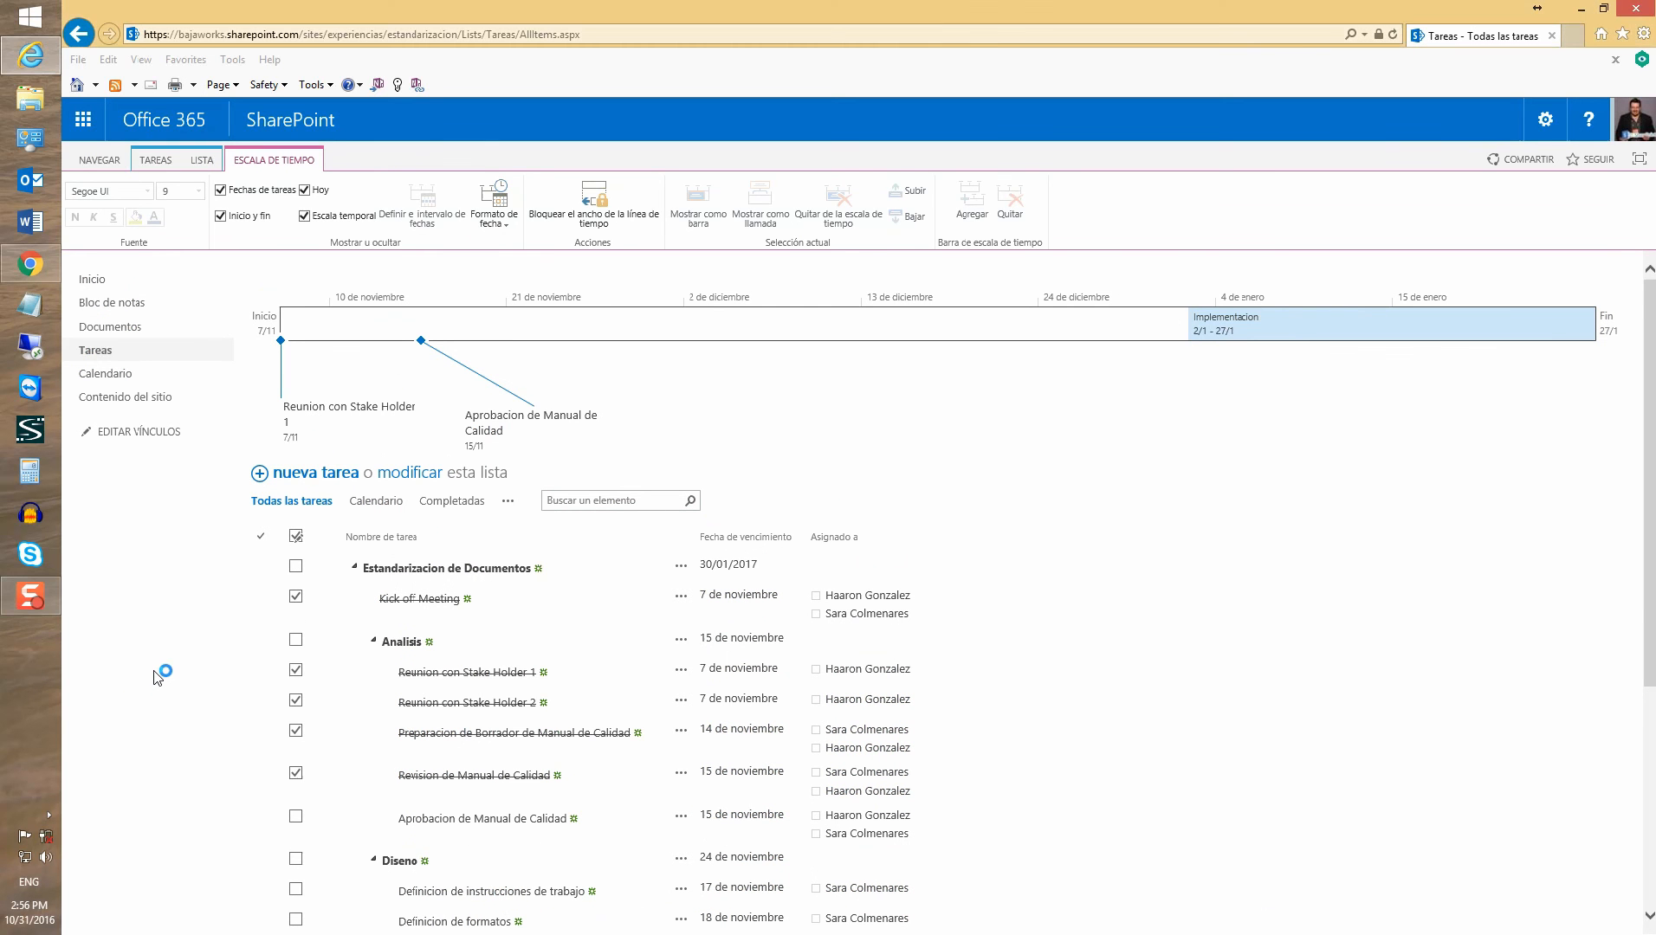
pyautogui.scroll(-4, 159, 677)
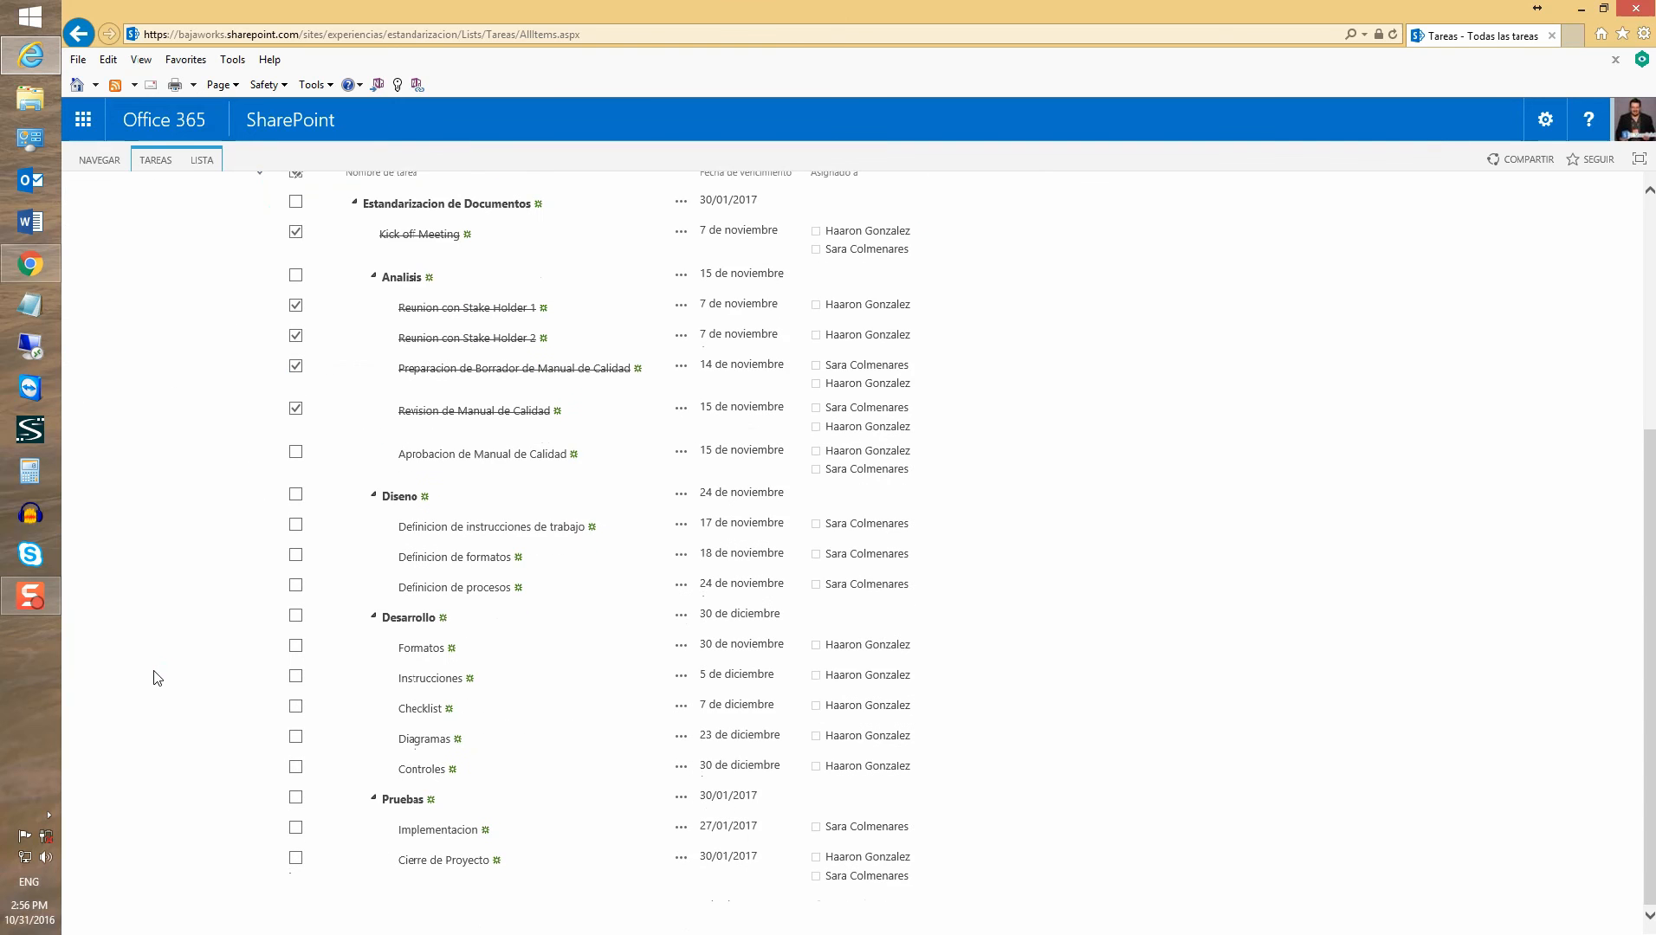
pyautogui.scroll(4, 159, 677)
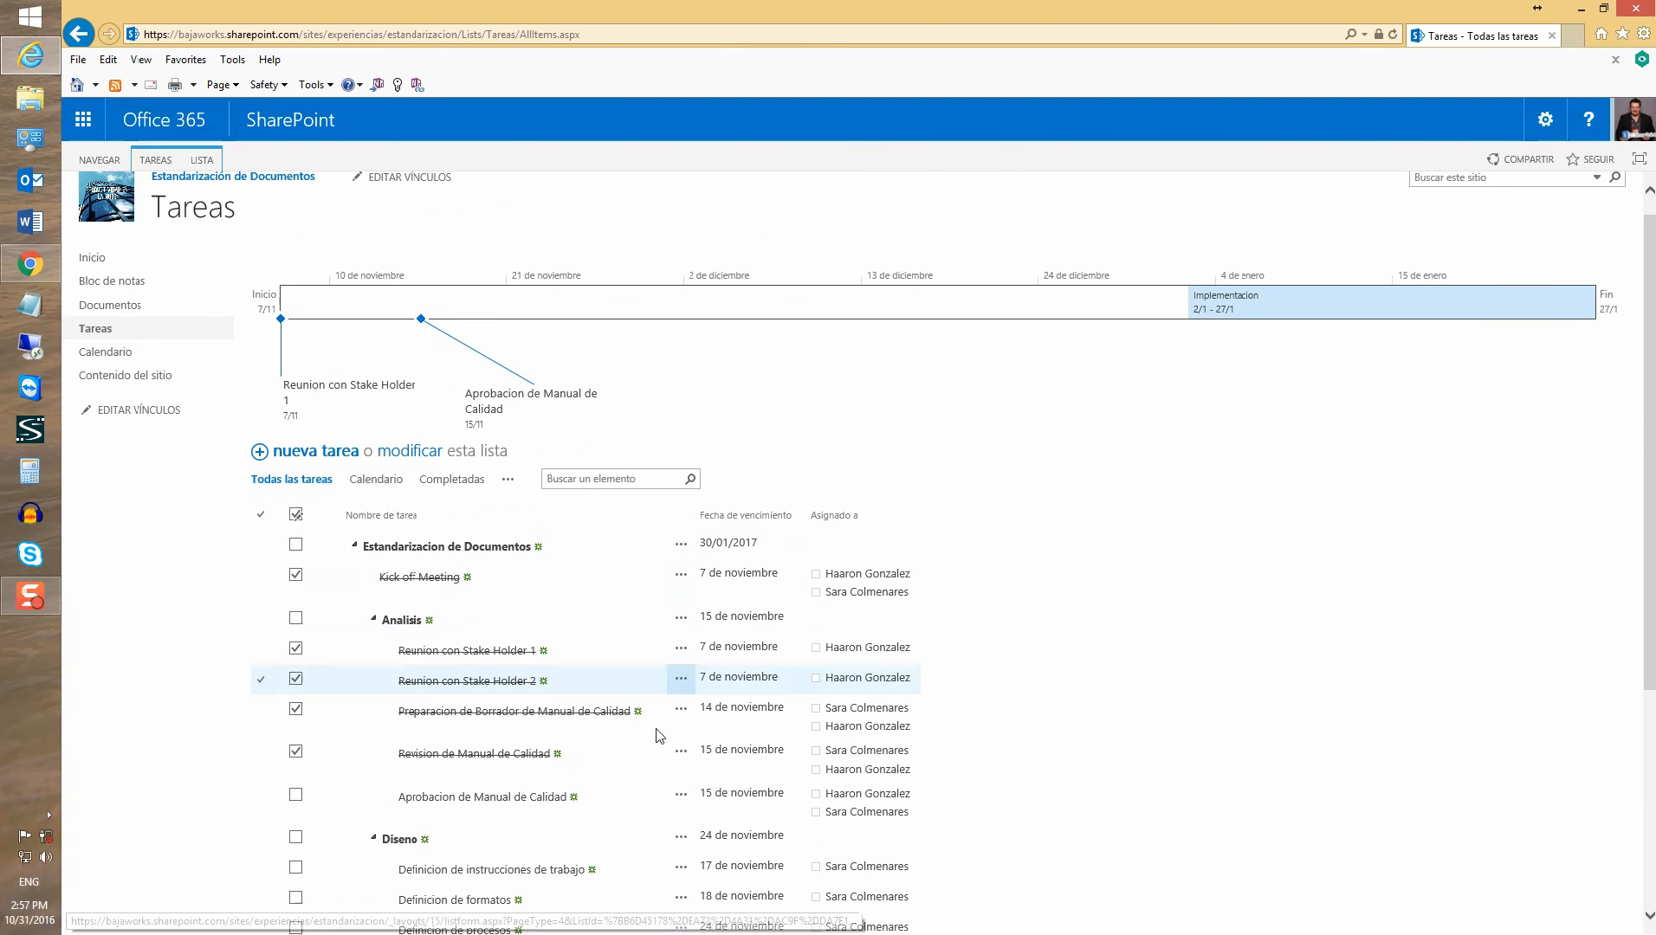
pyautogui.scroll(-3, 378, 618)
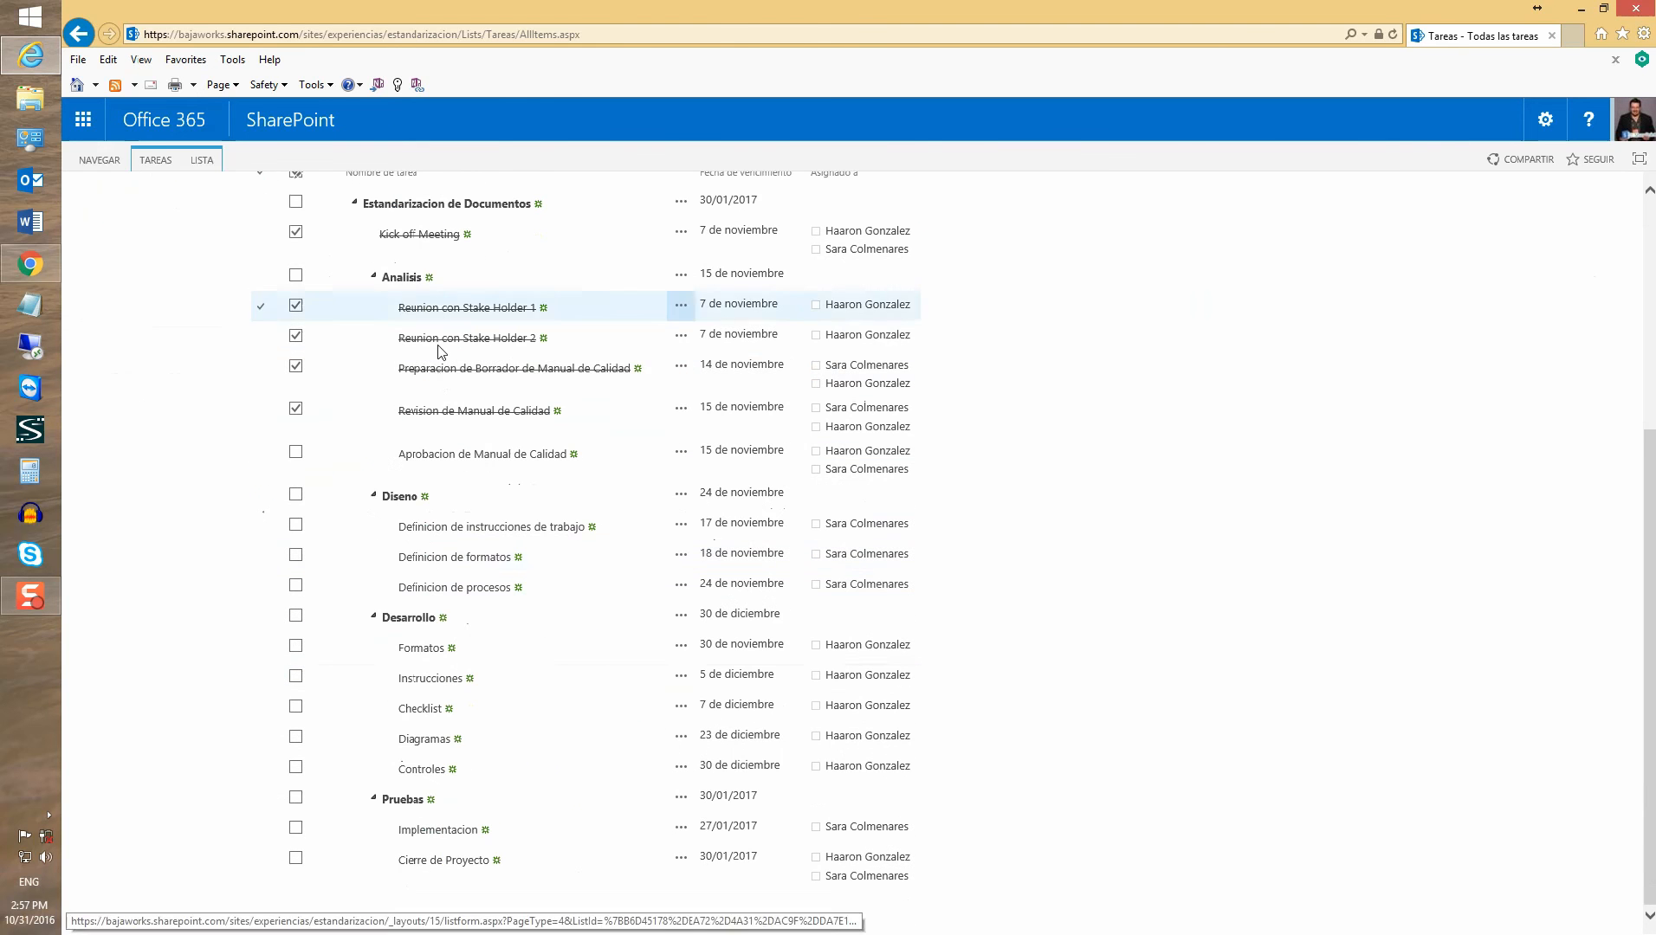
pyautogui.scroll(2, 495, 433)
pyautogui.scroll(2, 510, 508)
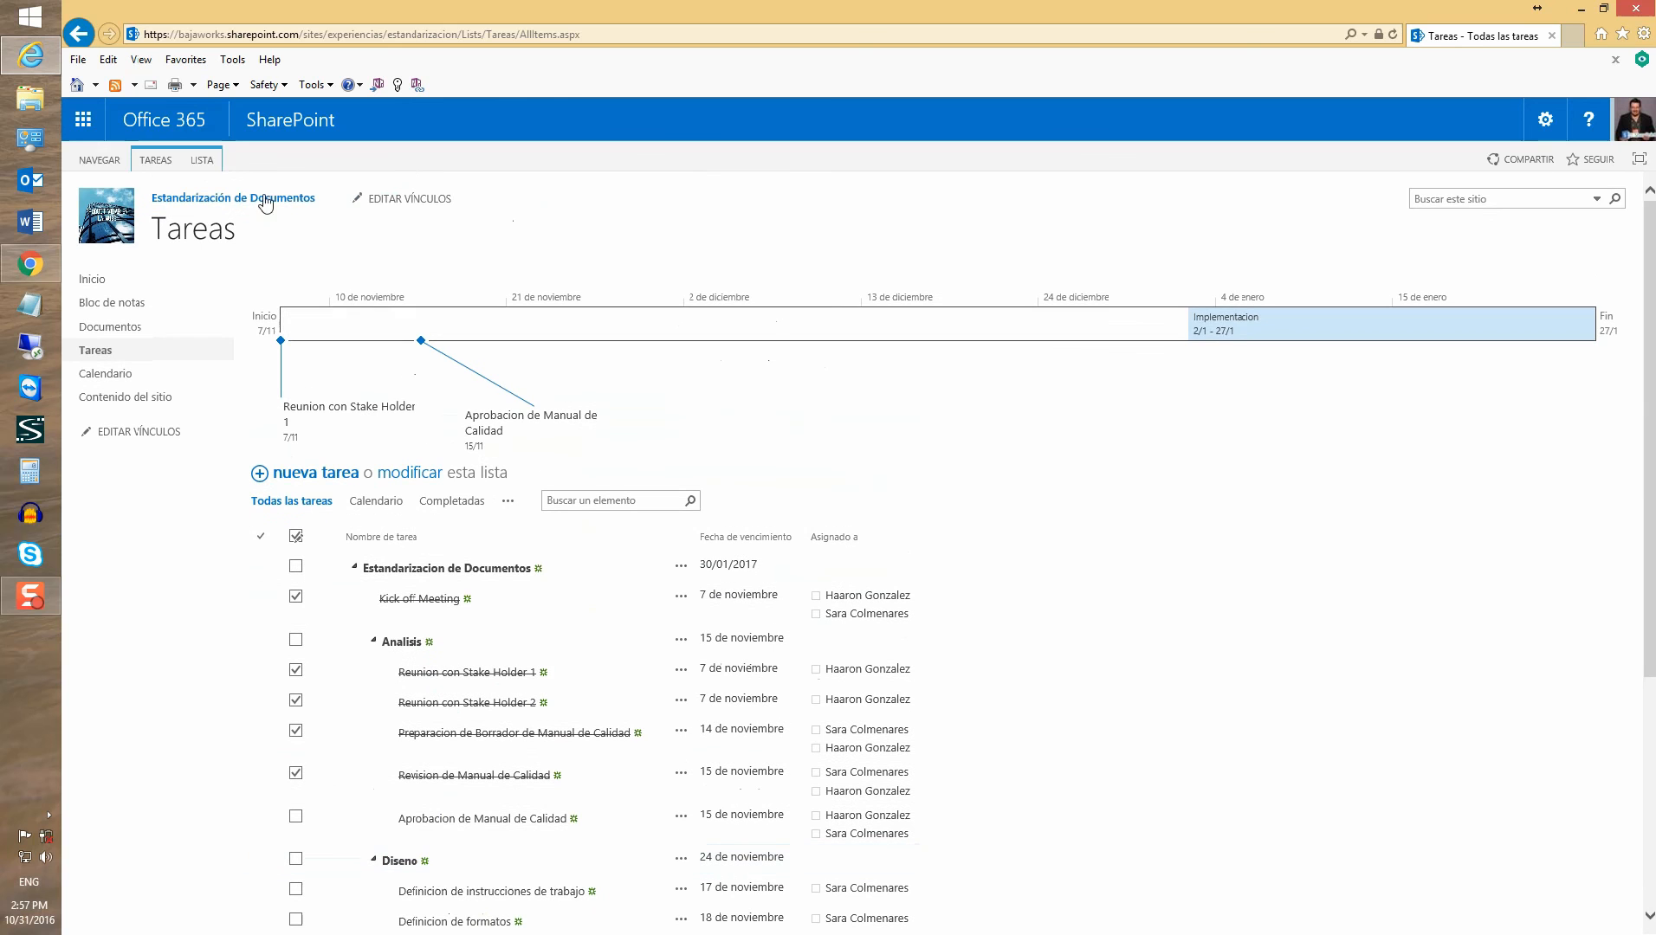
pyautogui.click(200, 164)
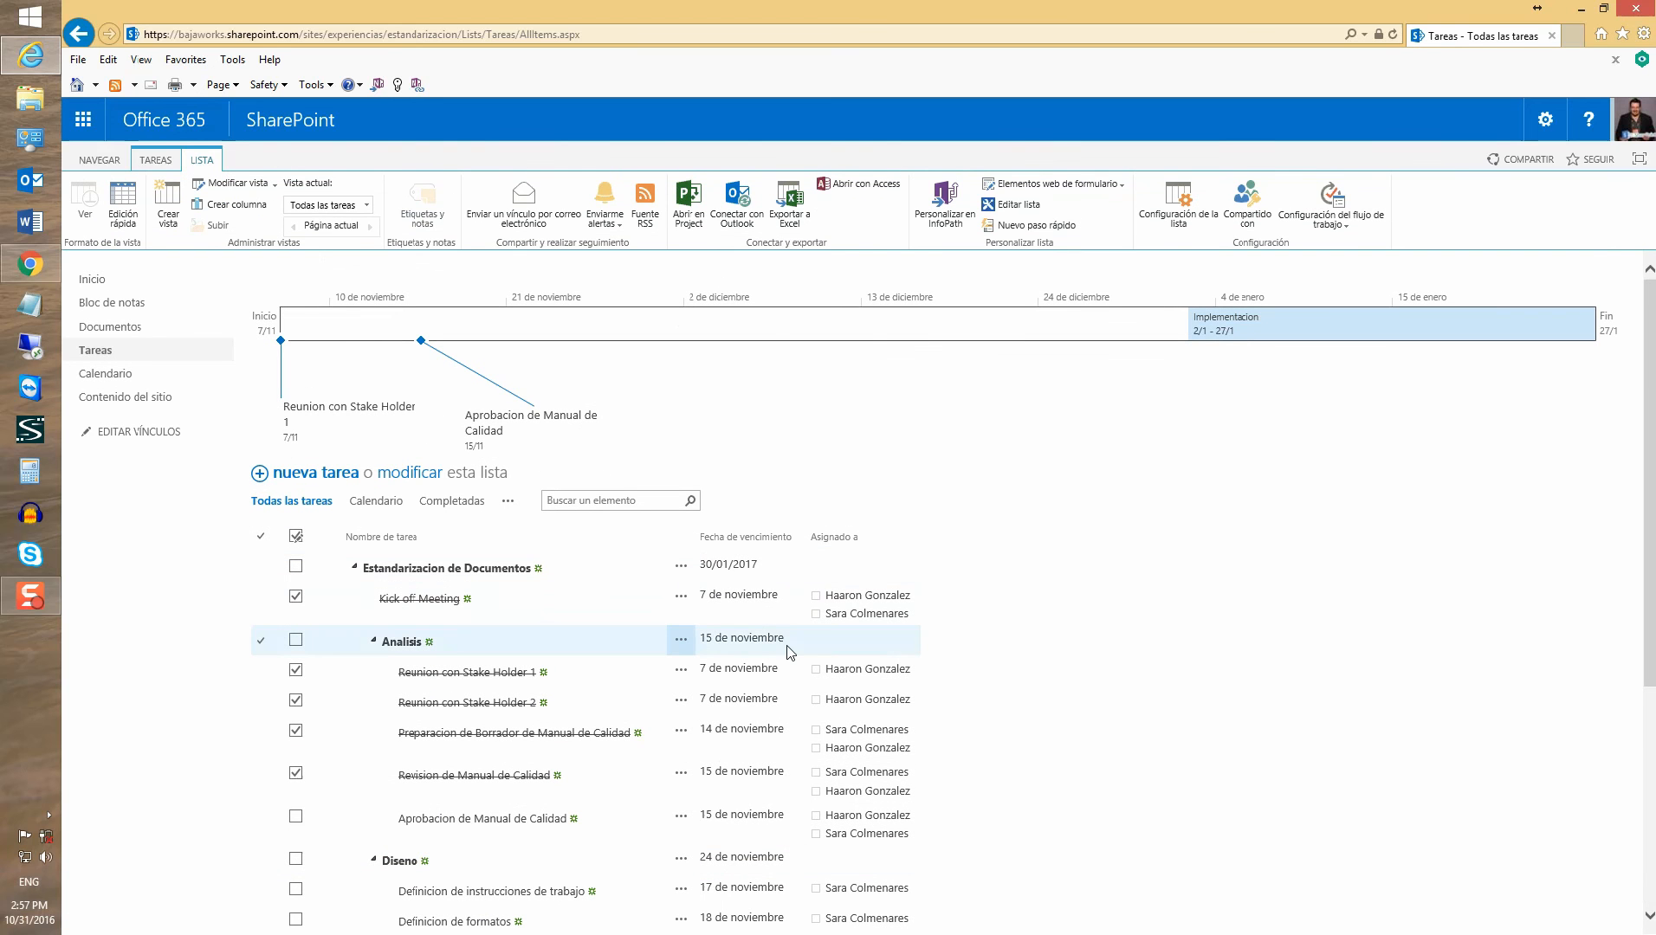
pyautogui.click(693, 220)
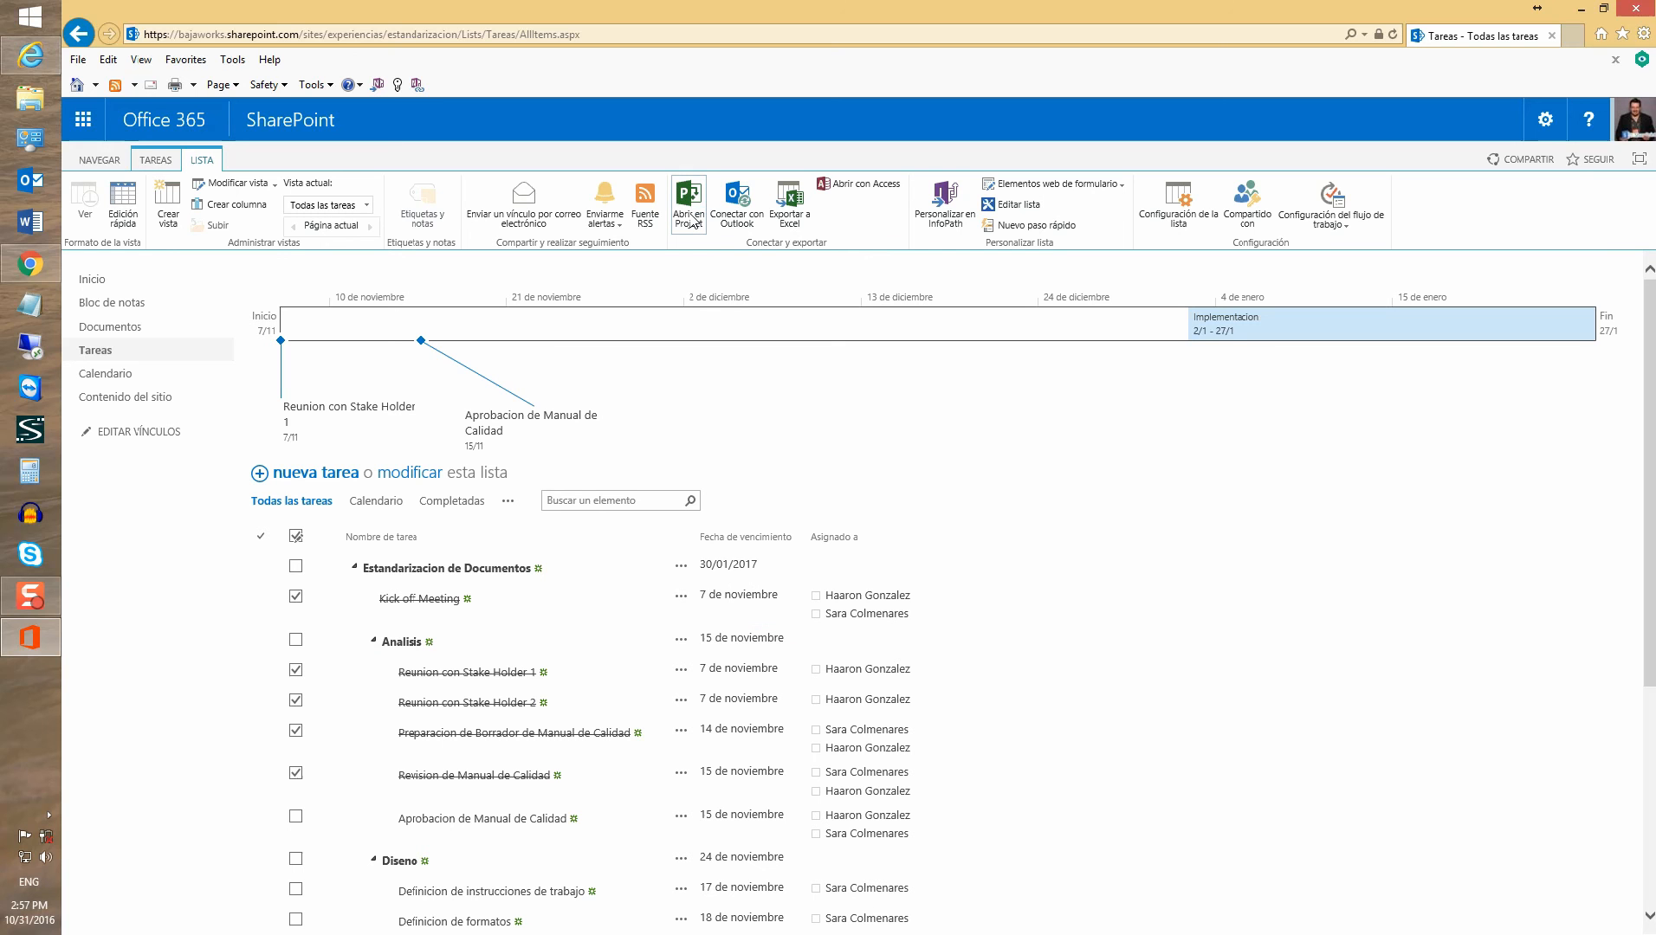
pyautogui.click(941, 585)
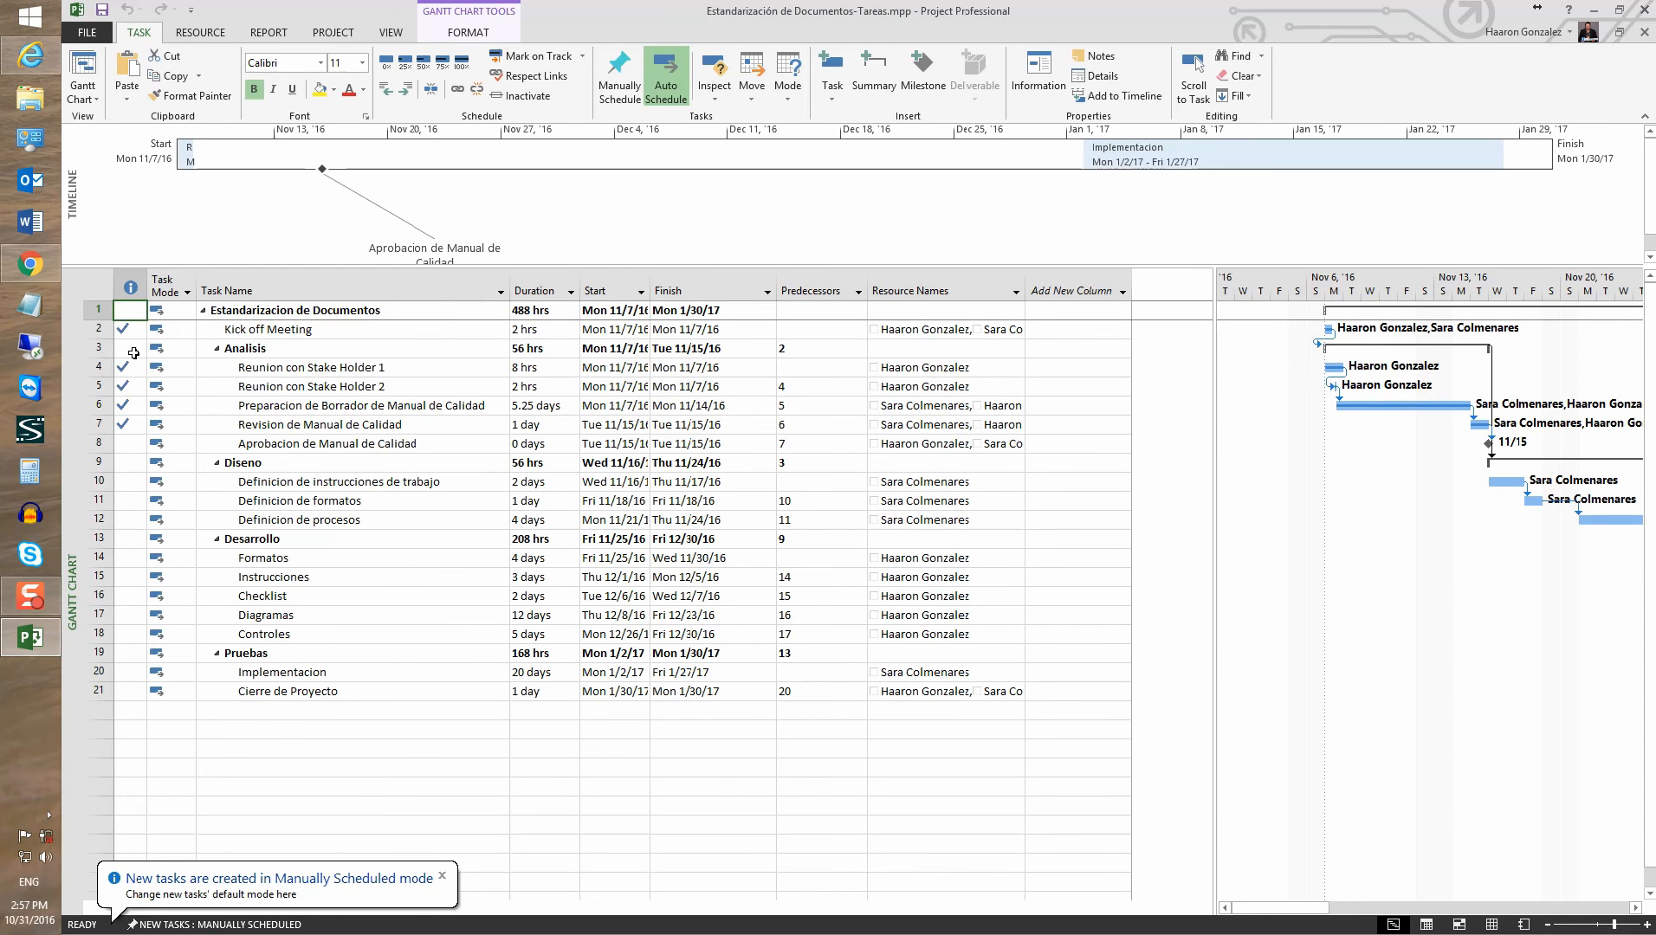
# Drag the Aprobacion de Manual de Calidad timeline callout up-left, discarding an unwanted new milestone
pyautogui.moveTo(121, 368); pyautogui.dragTo(127, 428)
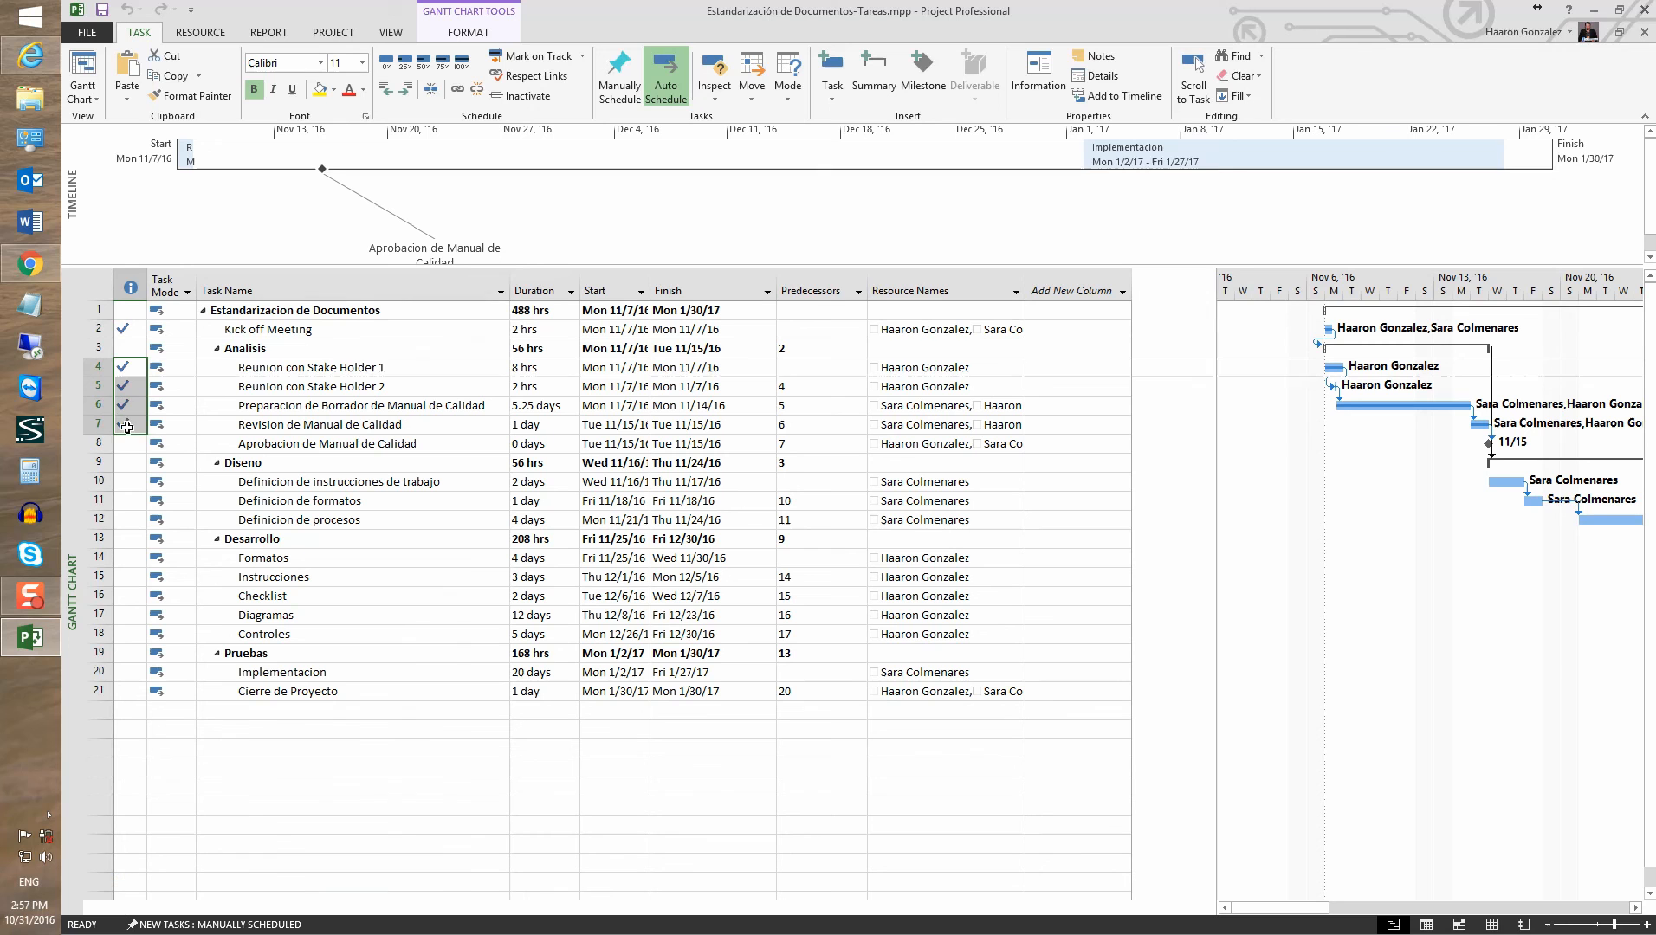
pyautogui.click(124, 329)
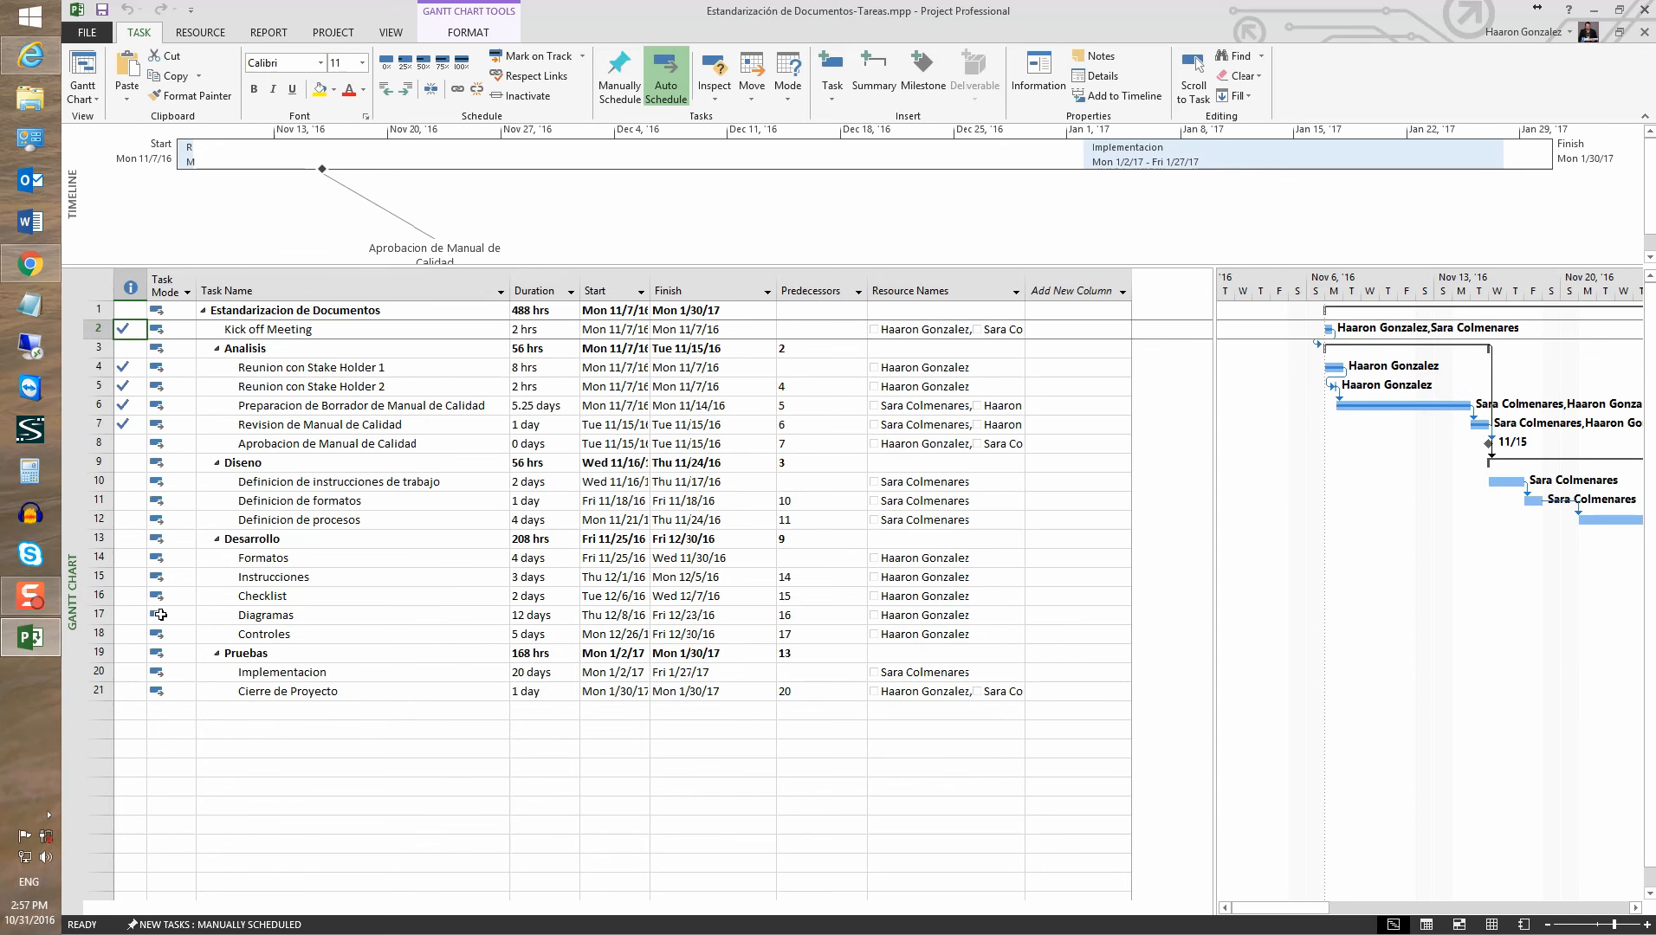
pyautogui.click(263, 710)
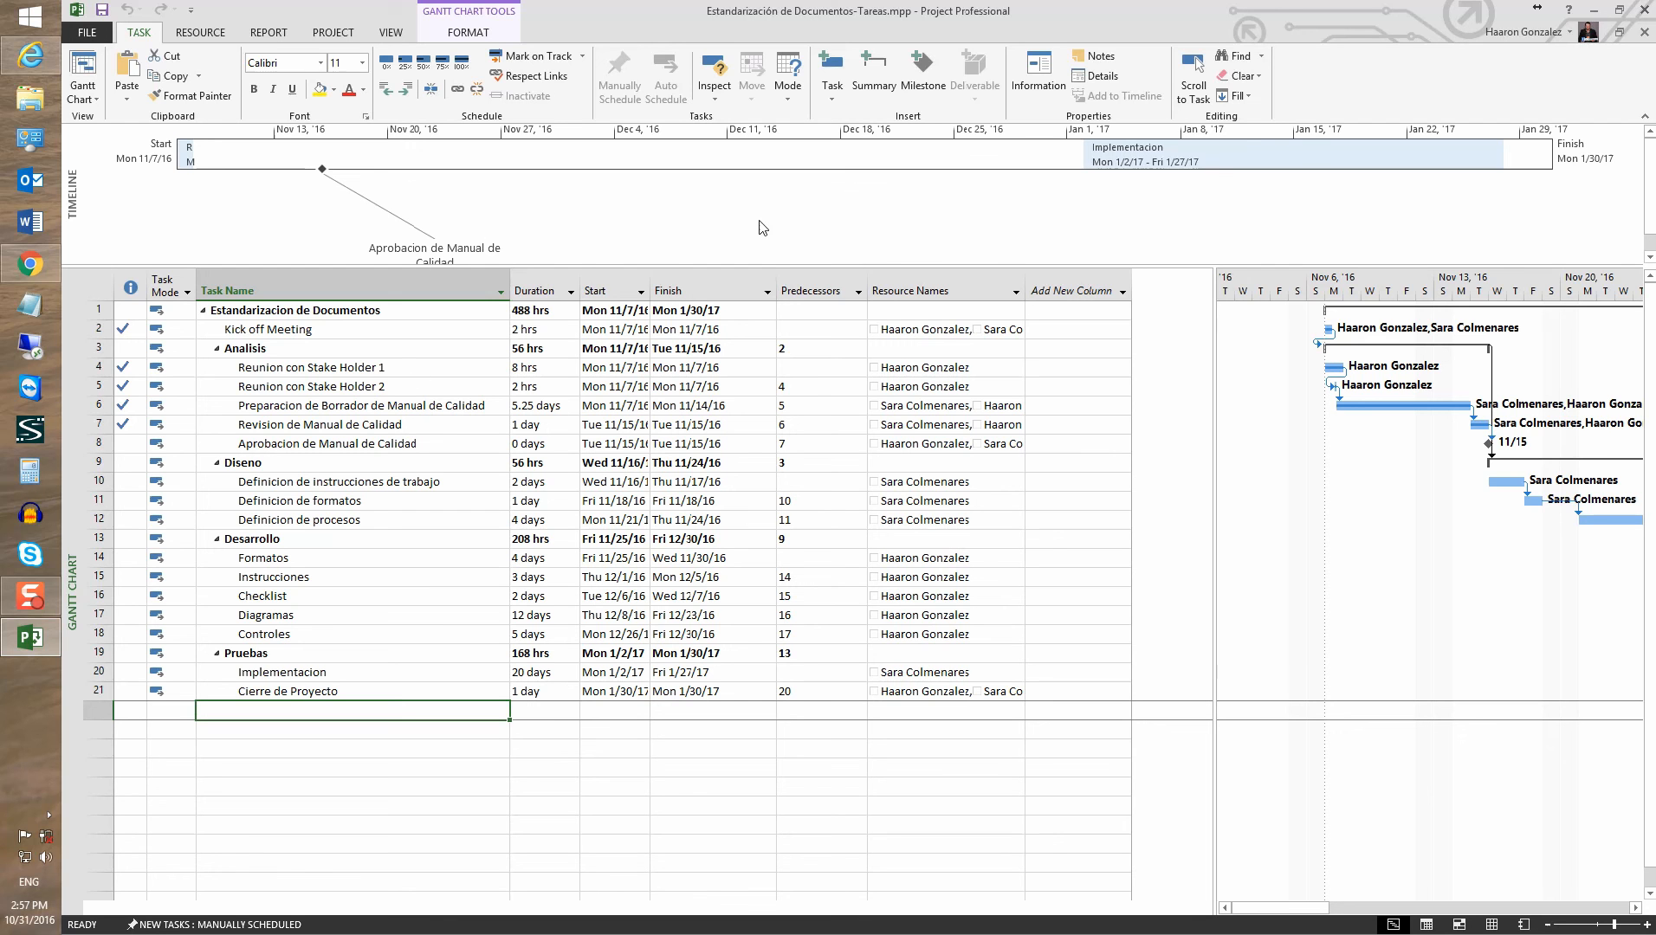
pyautogui.moveTo(448, 245); pyautogui.dragTo(303, 222)
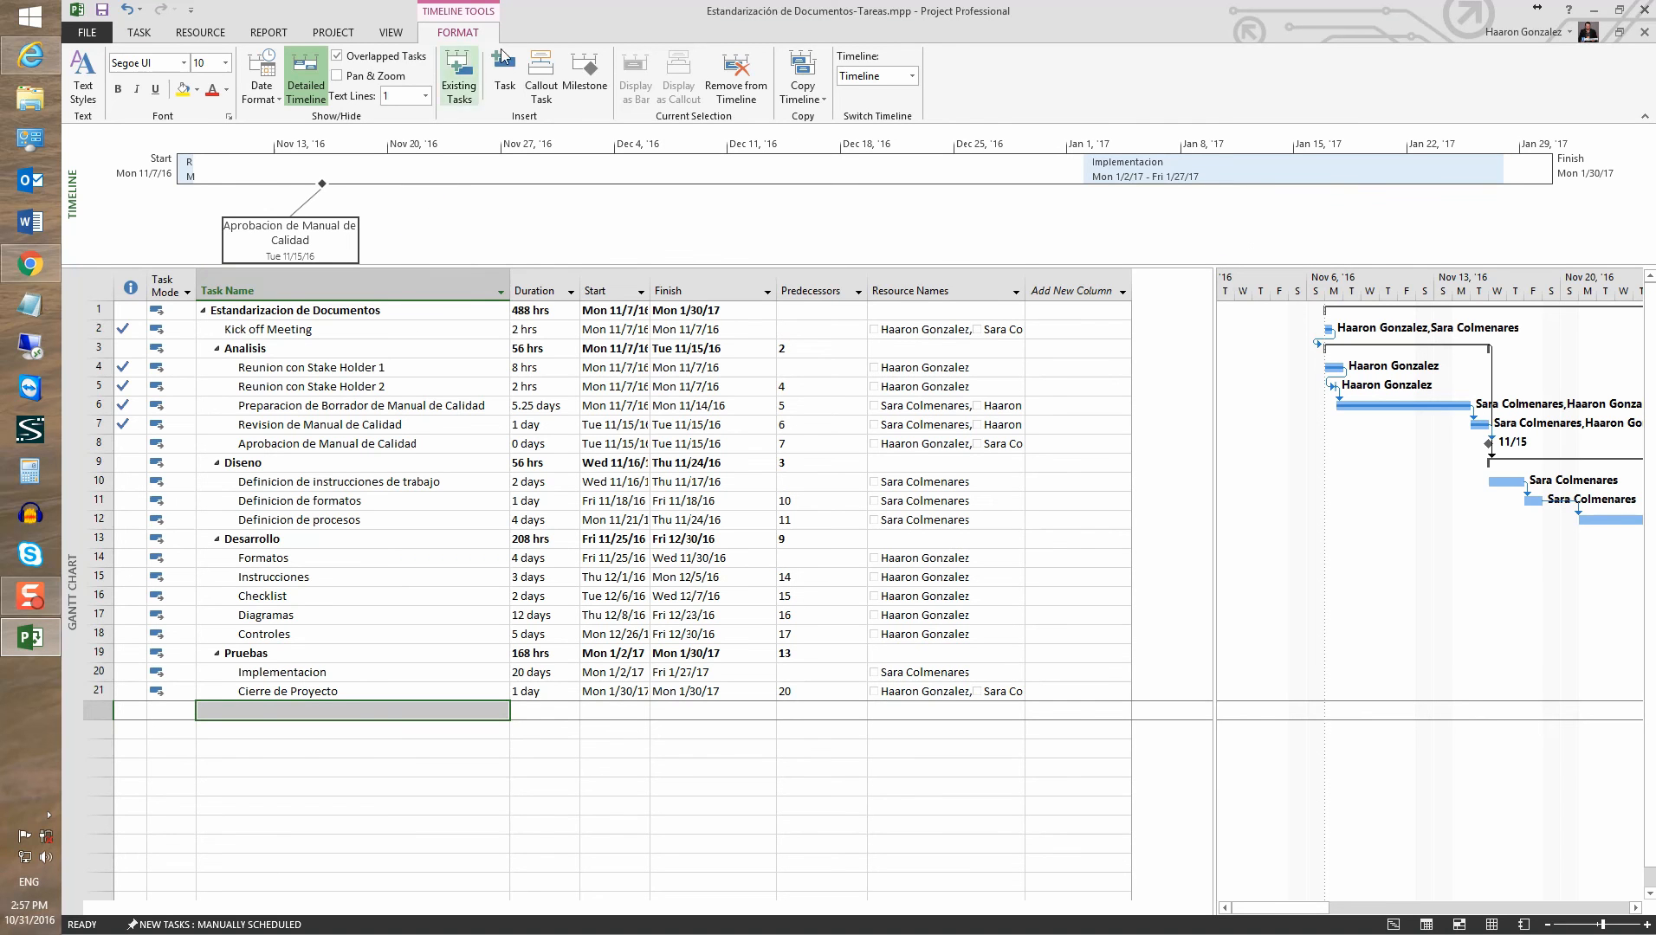
pyautogui.click(597, 93)
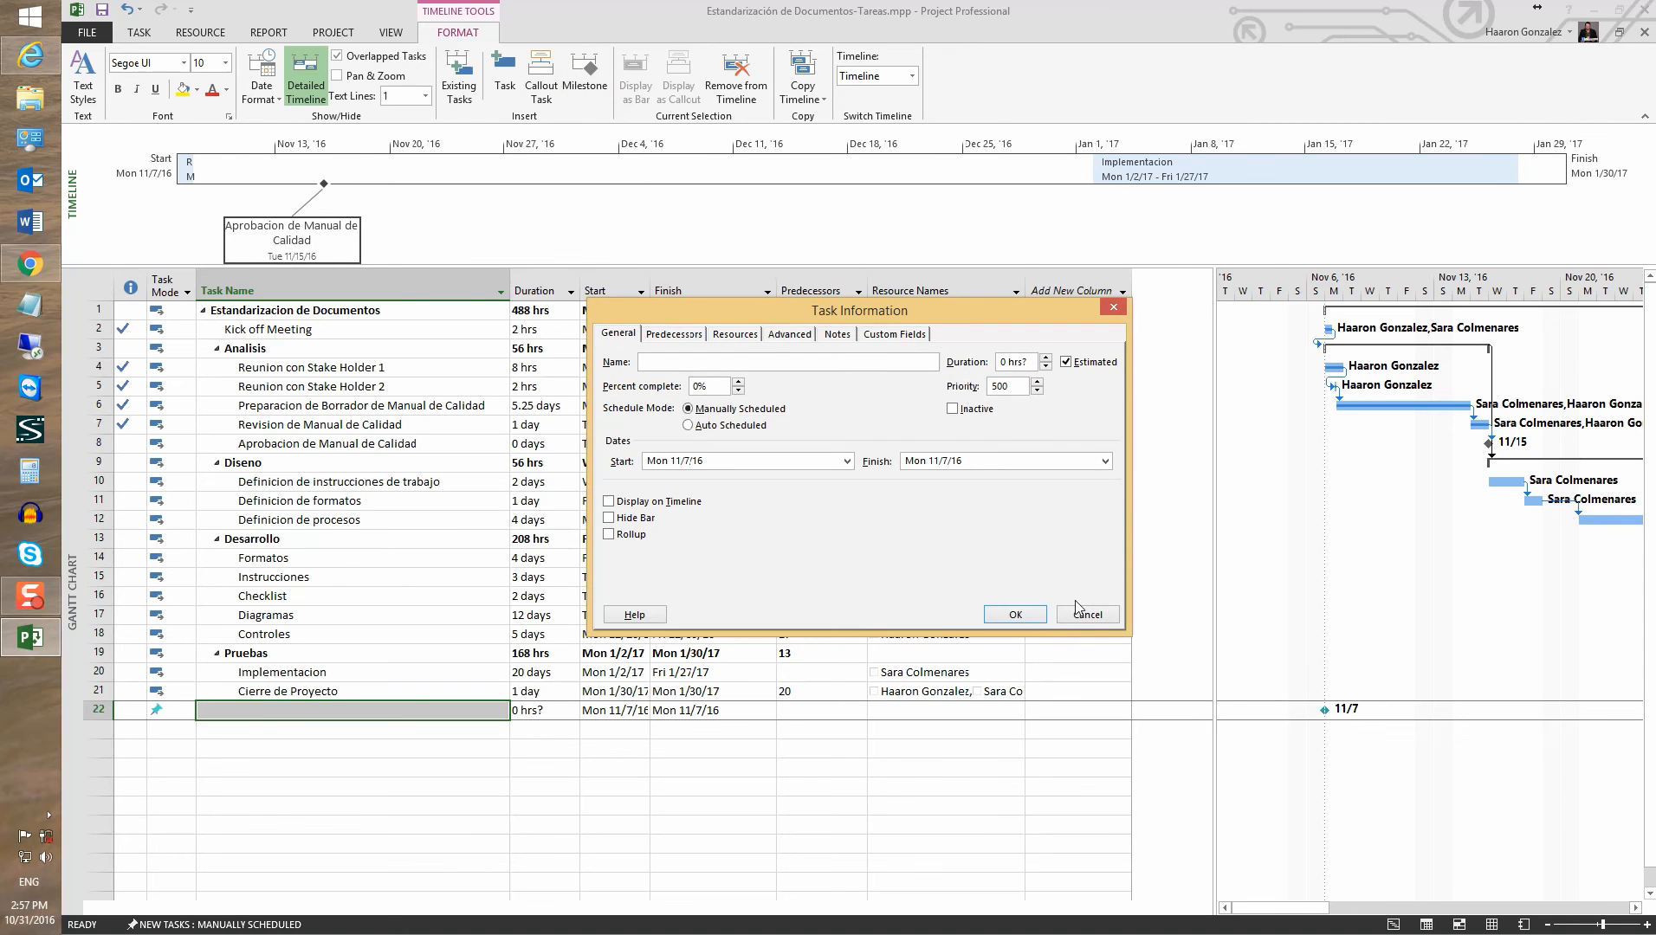
pyautogui.click(1084, 613)
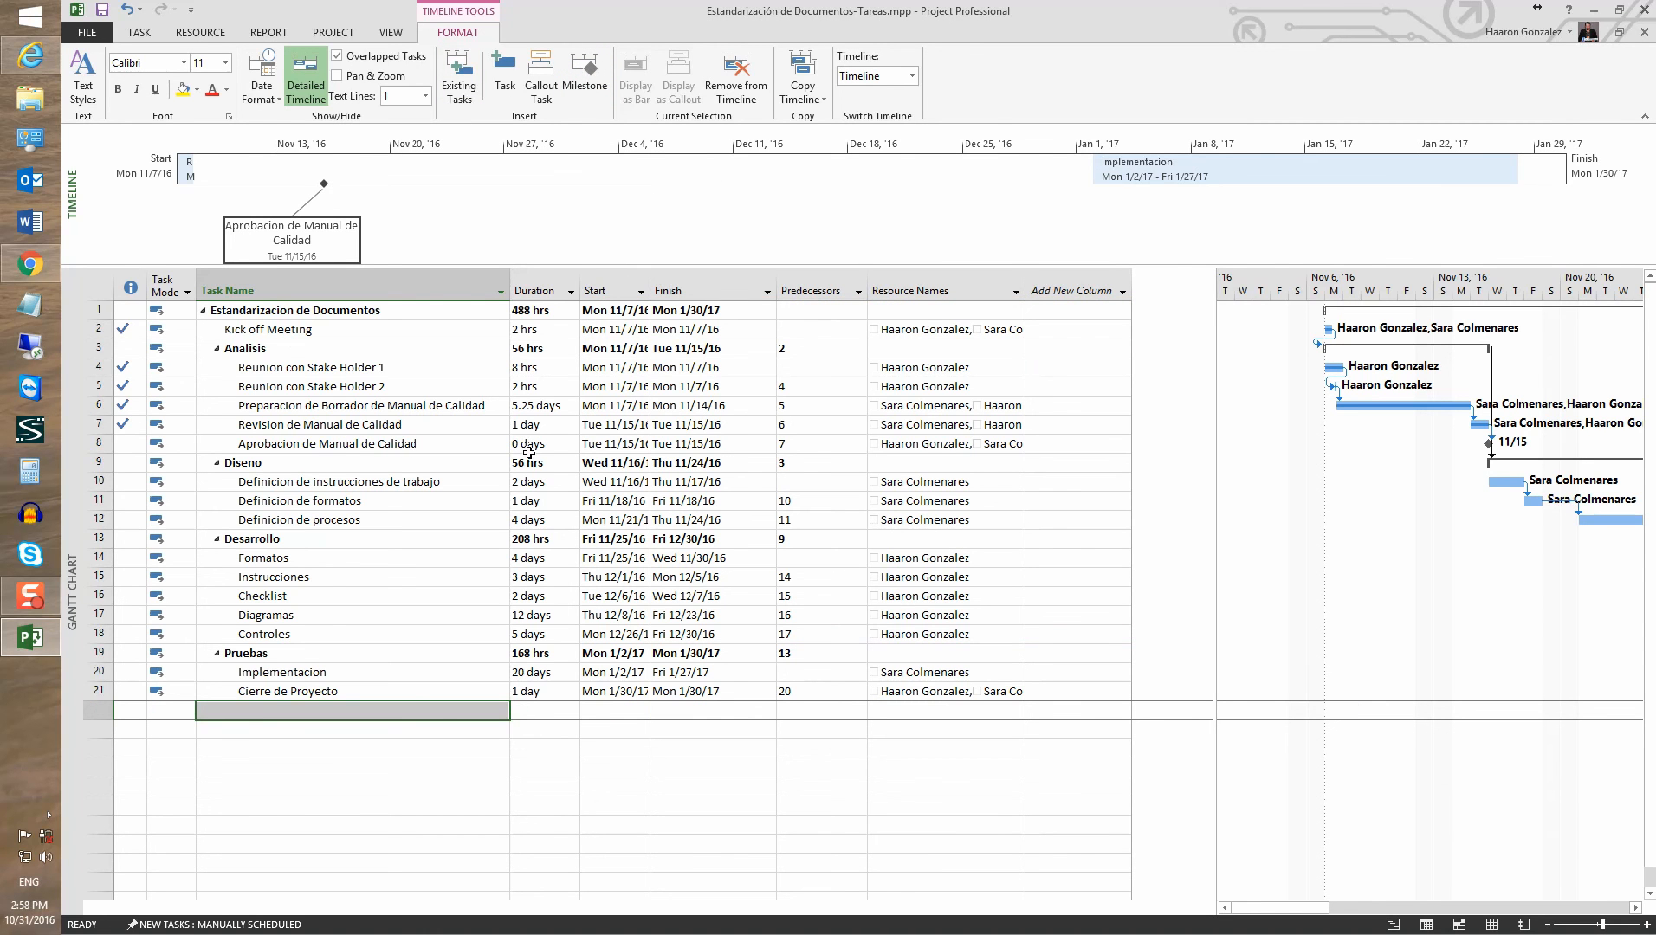
# Insert a % Complete column before the Duration column
pyautogui.rightClick(523, 257)
pyautogui.rightClick(519, 282)
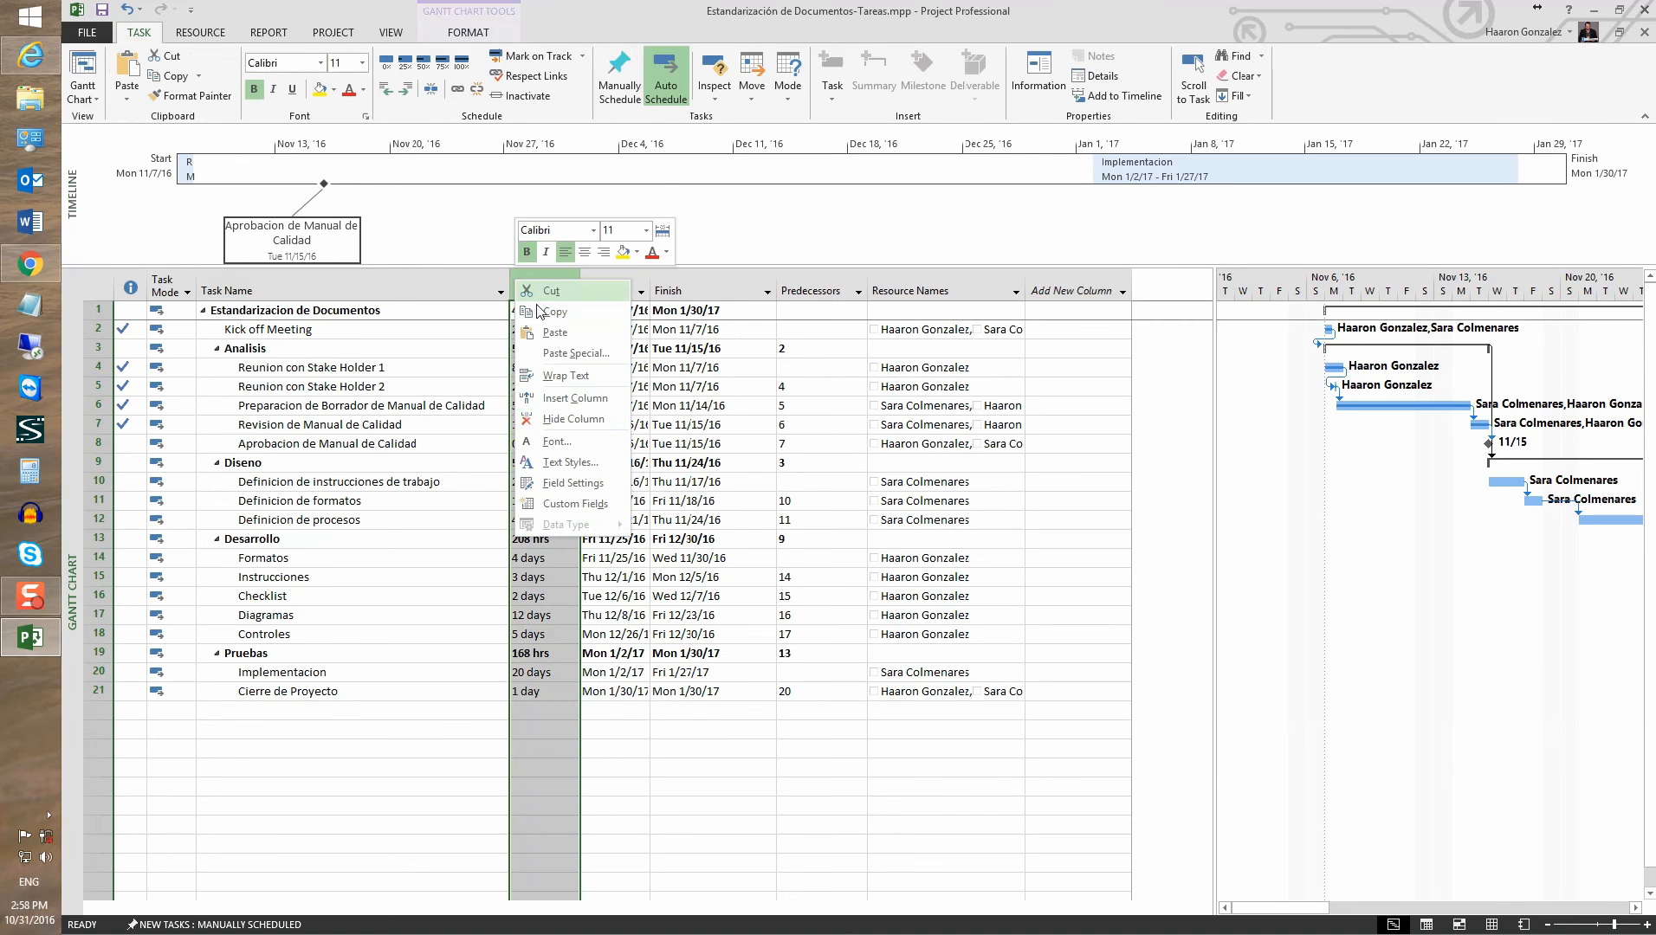
pyautogui.click(555, 398)
pyautogui.click(582, 316)
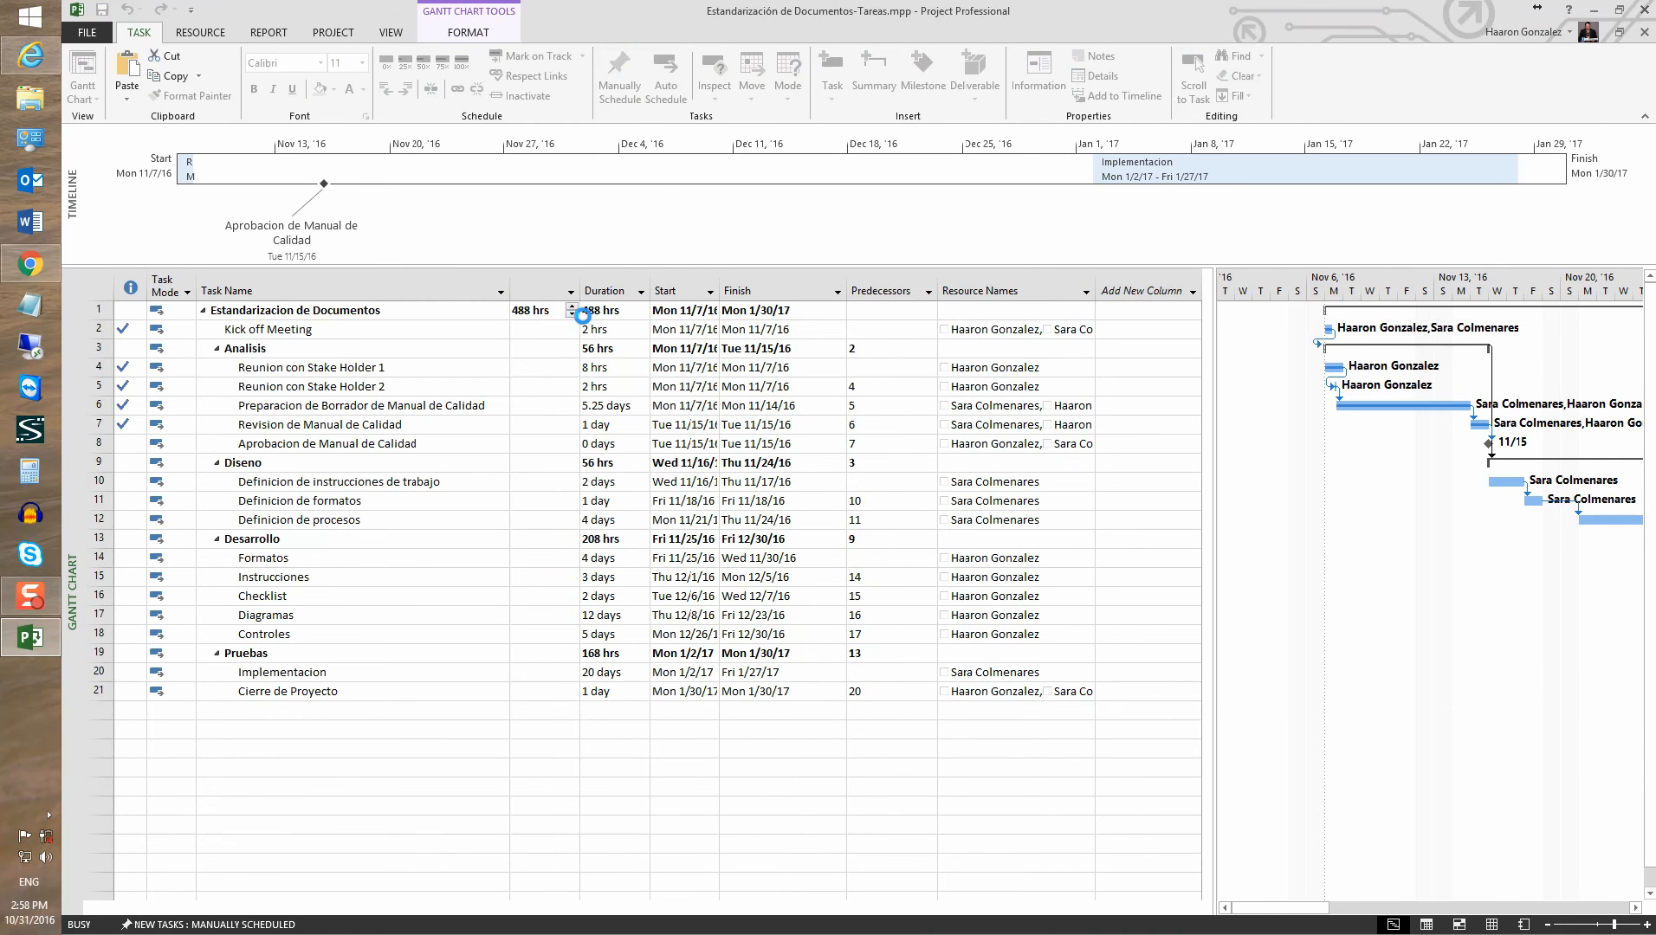
# Set Aprobacion de Manual de Calidad and the three Diseno subtasks to 100%, then save to sync with SharePoint
pyautogui.click(547, 349)
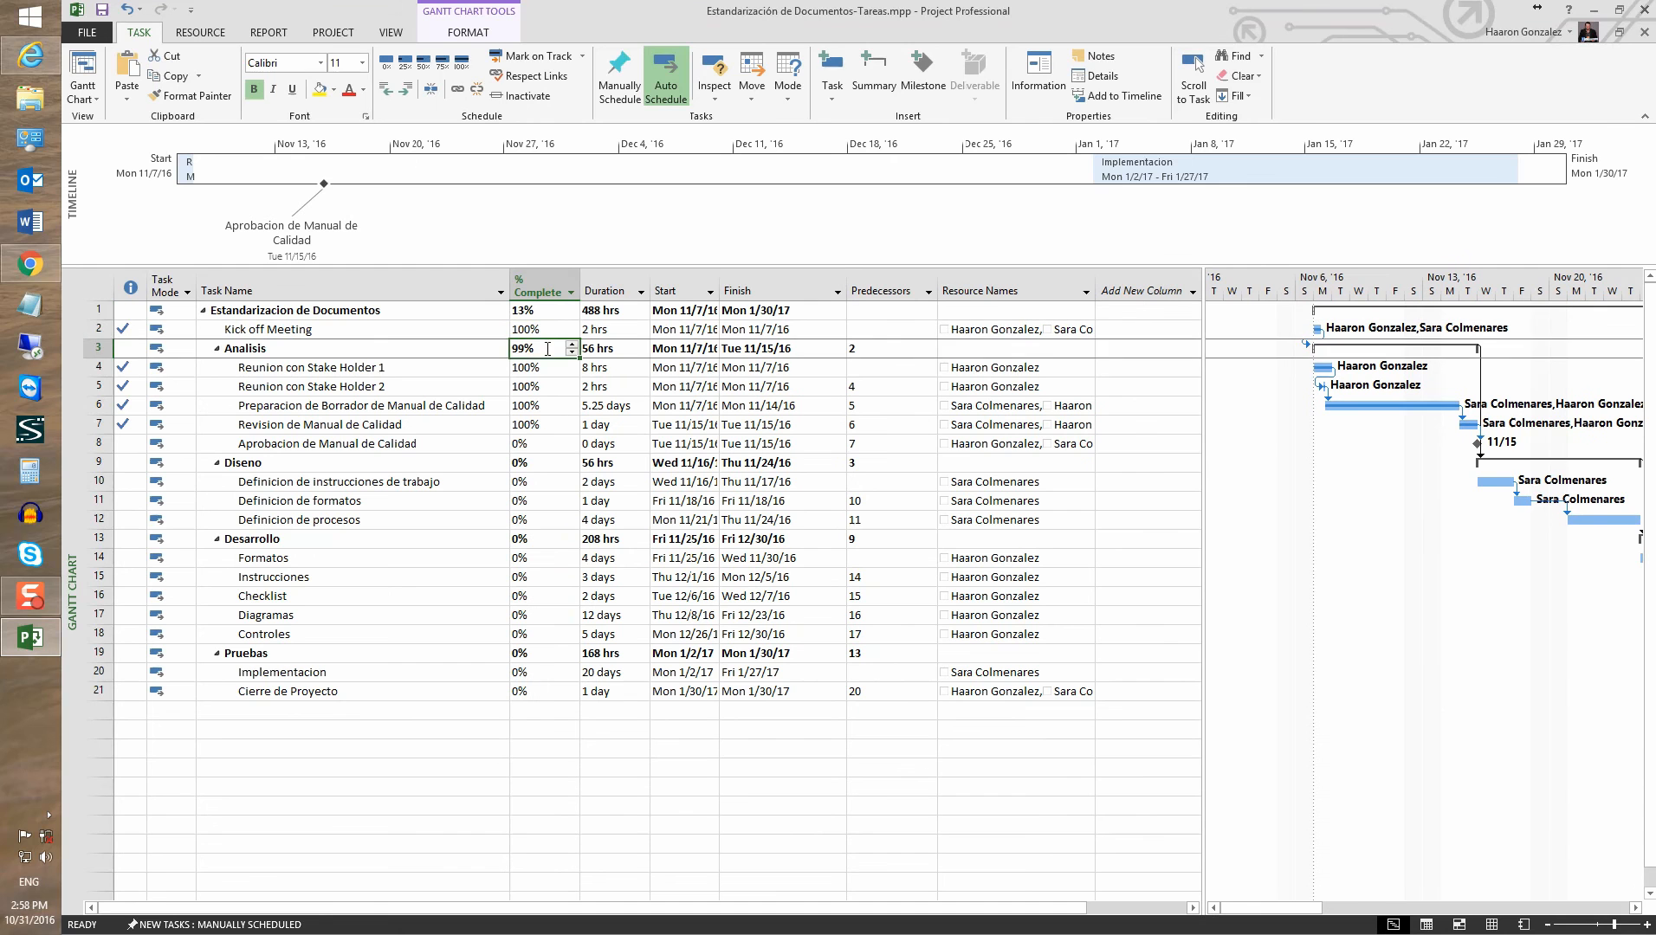
pyautogui.click(537, 444)
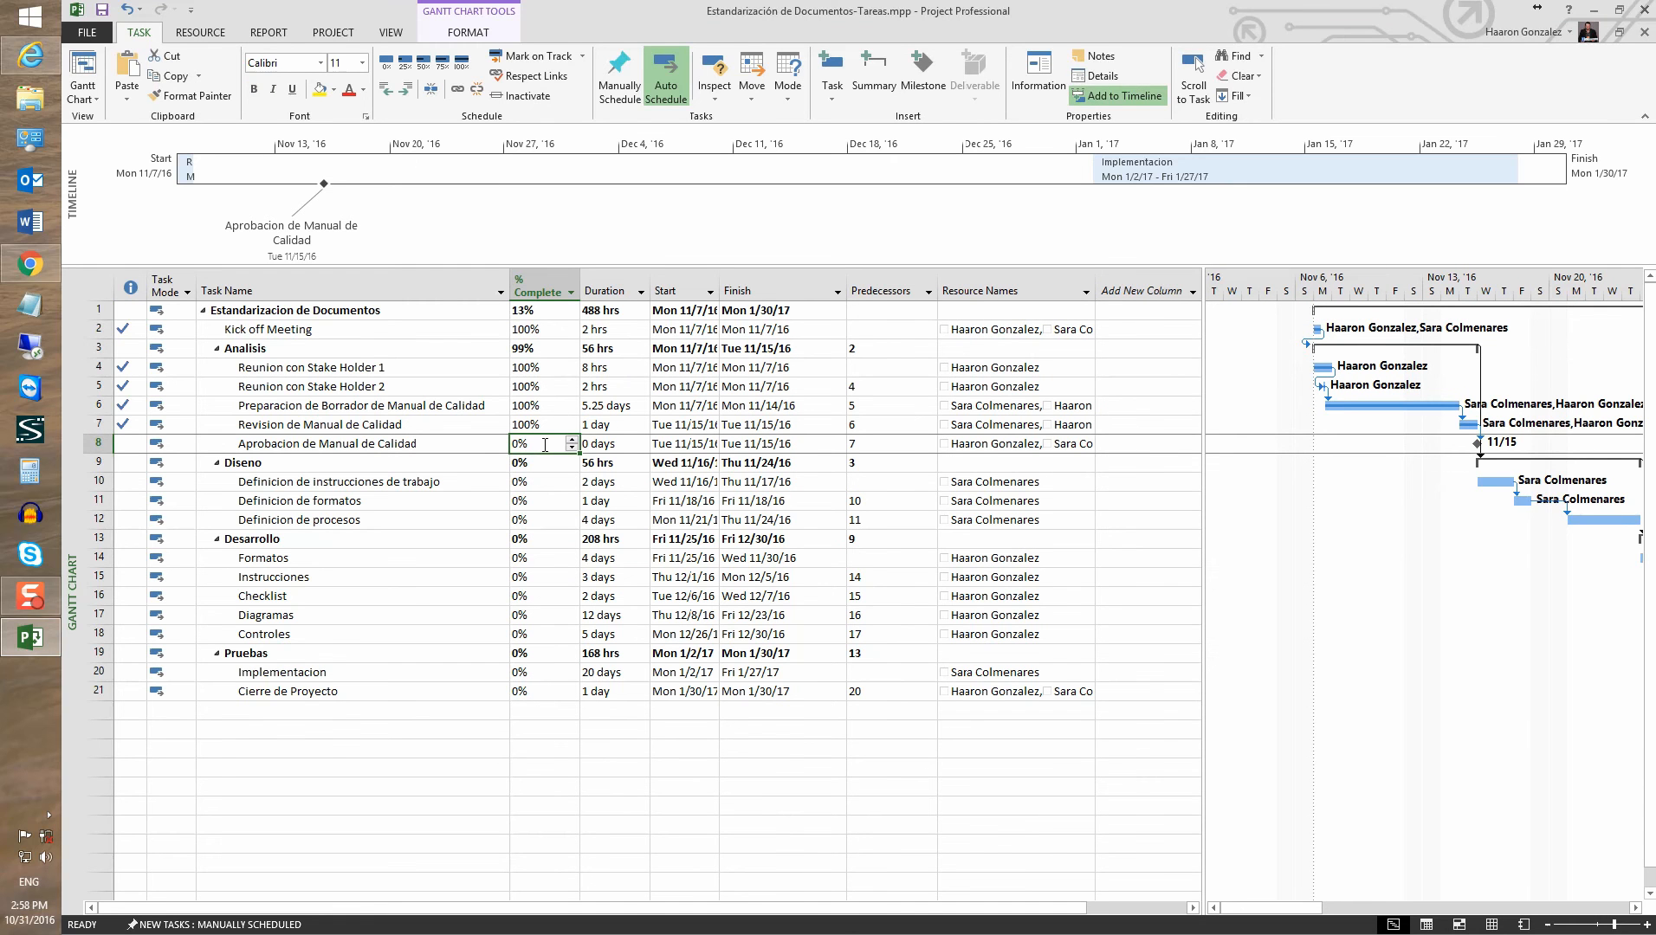
pyautogui.write('100')
pyautogui.press('Return')
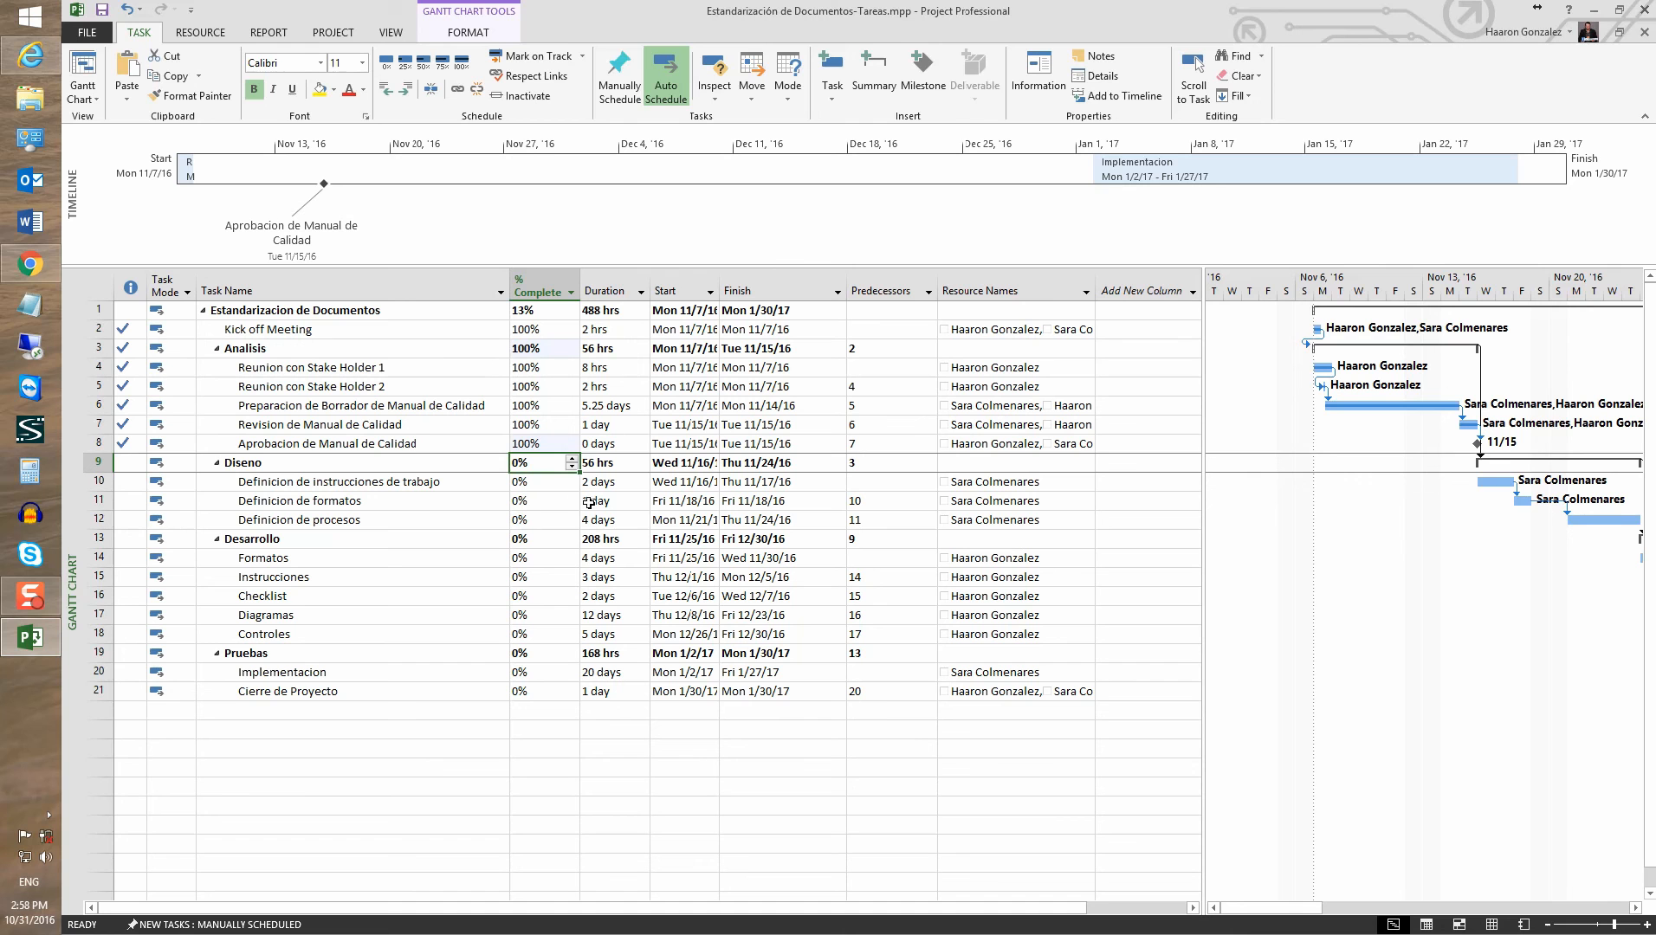
pyautogui.click(551, 488)
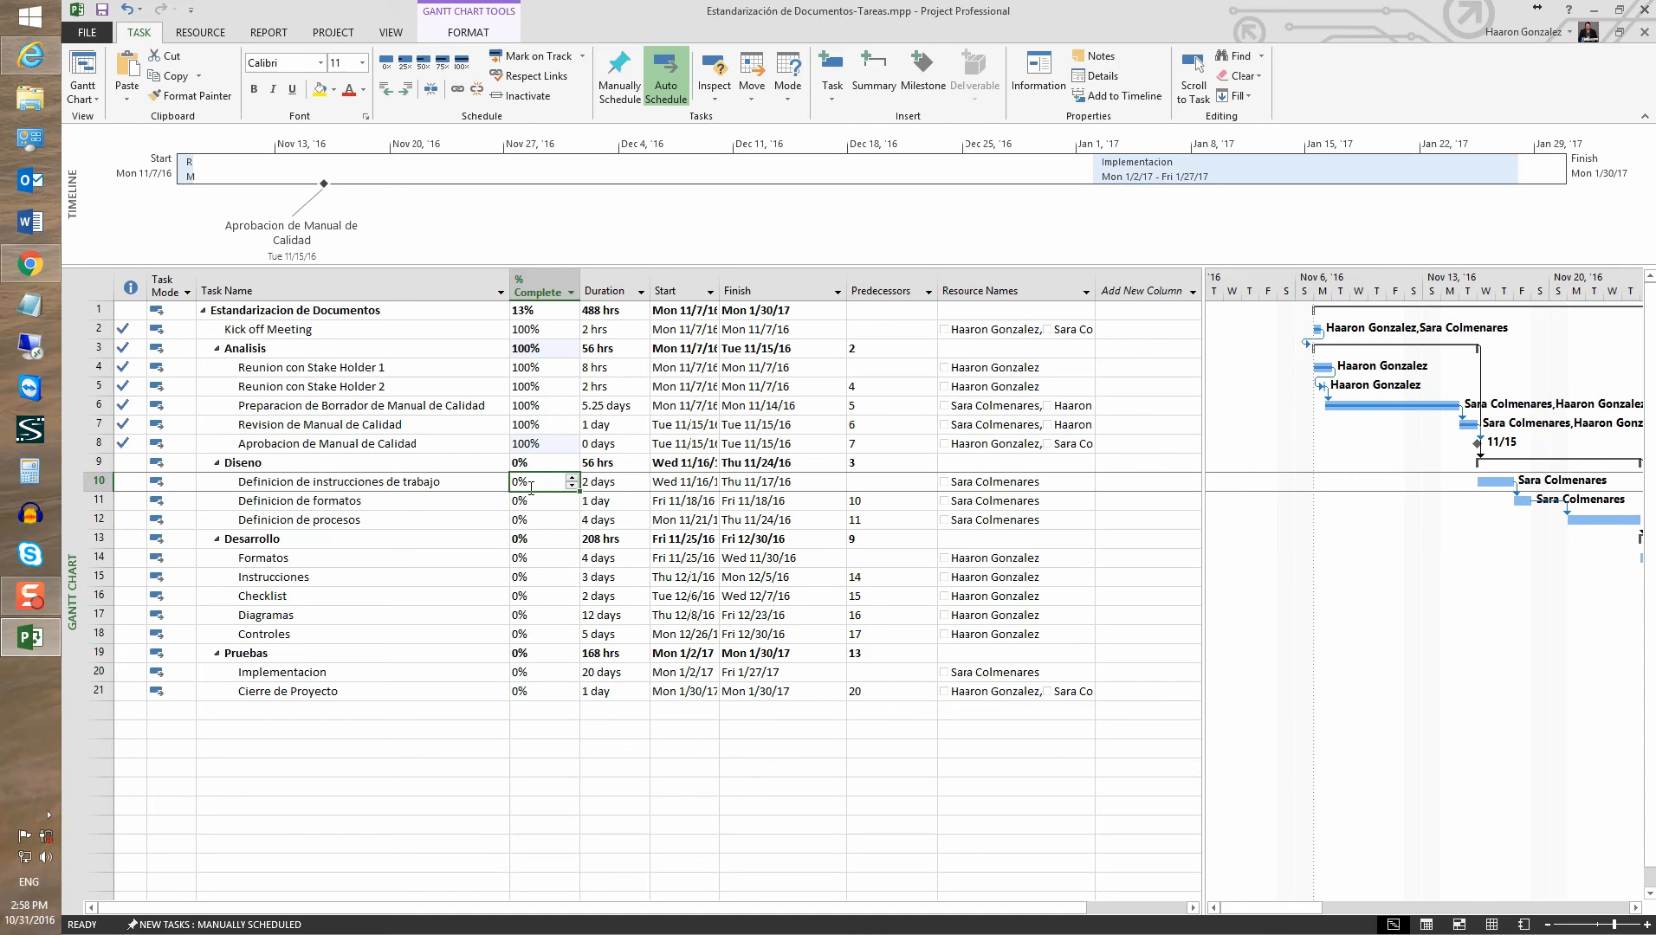
pyautogui.write('100')
pyautogui.press('Return')
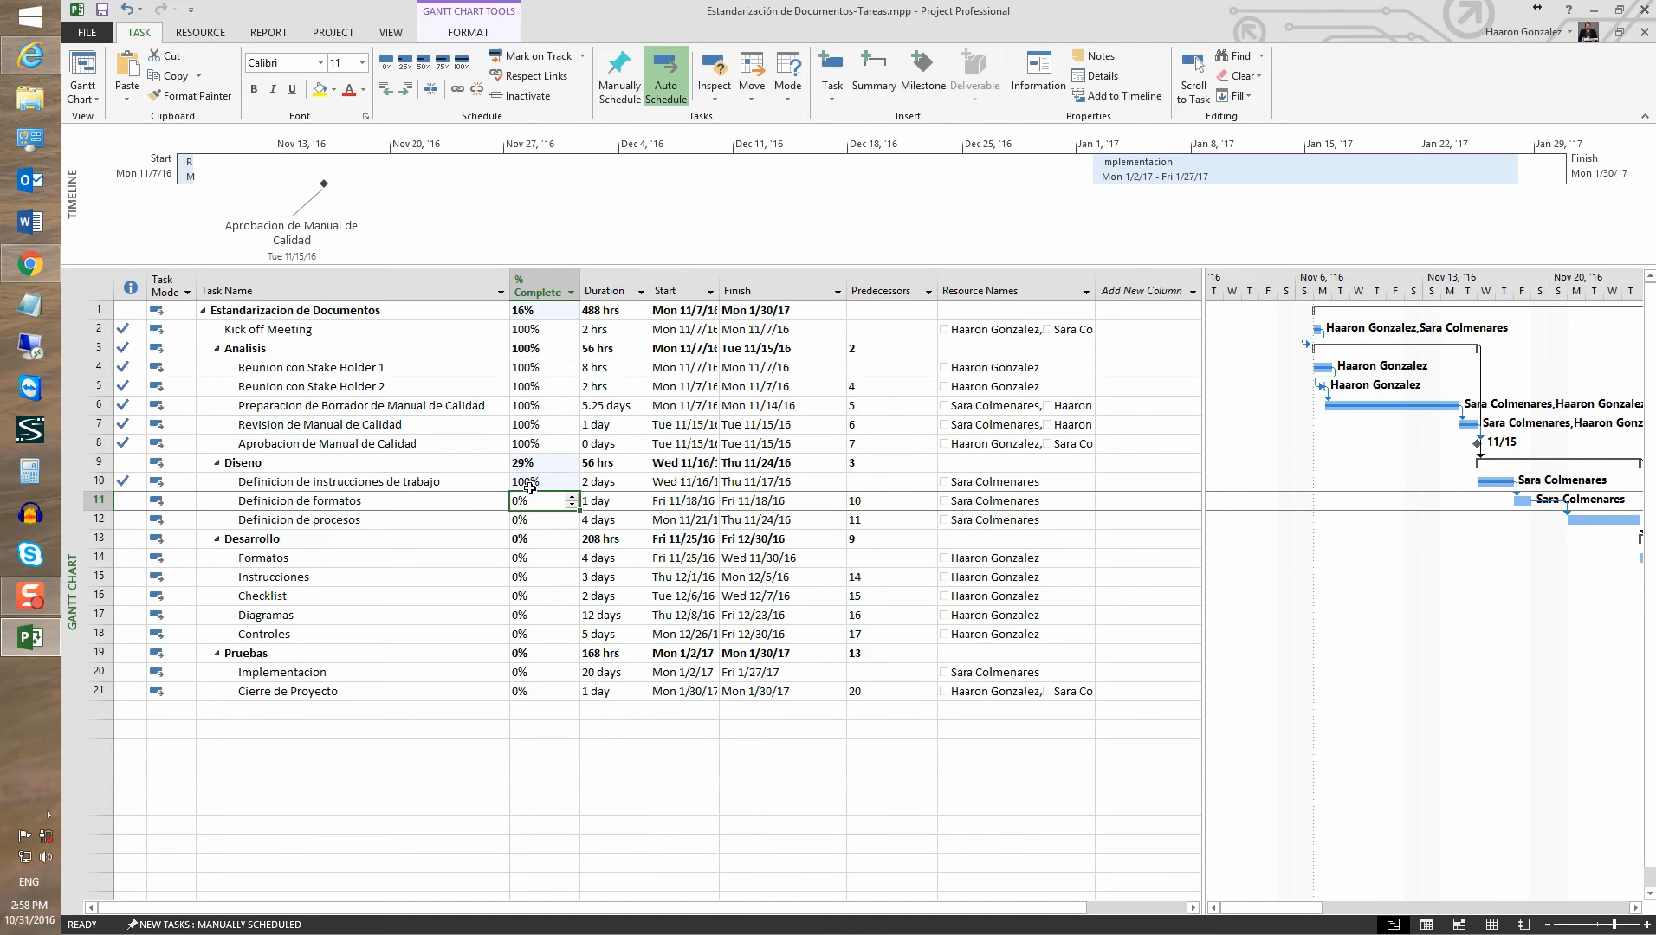
pyautogui.moveTo(580, 490); pyautogui.dragTo(579, 529)
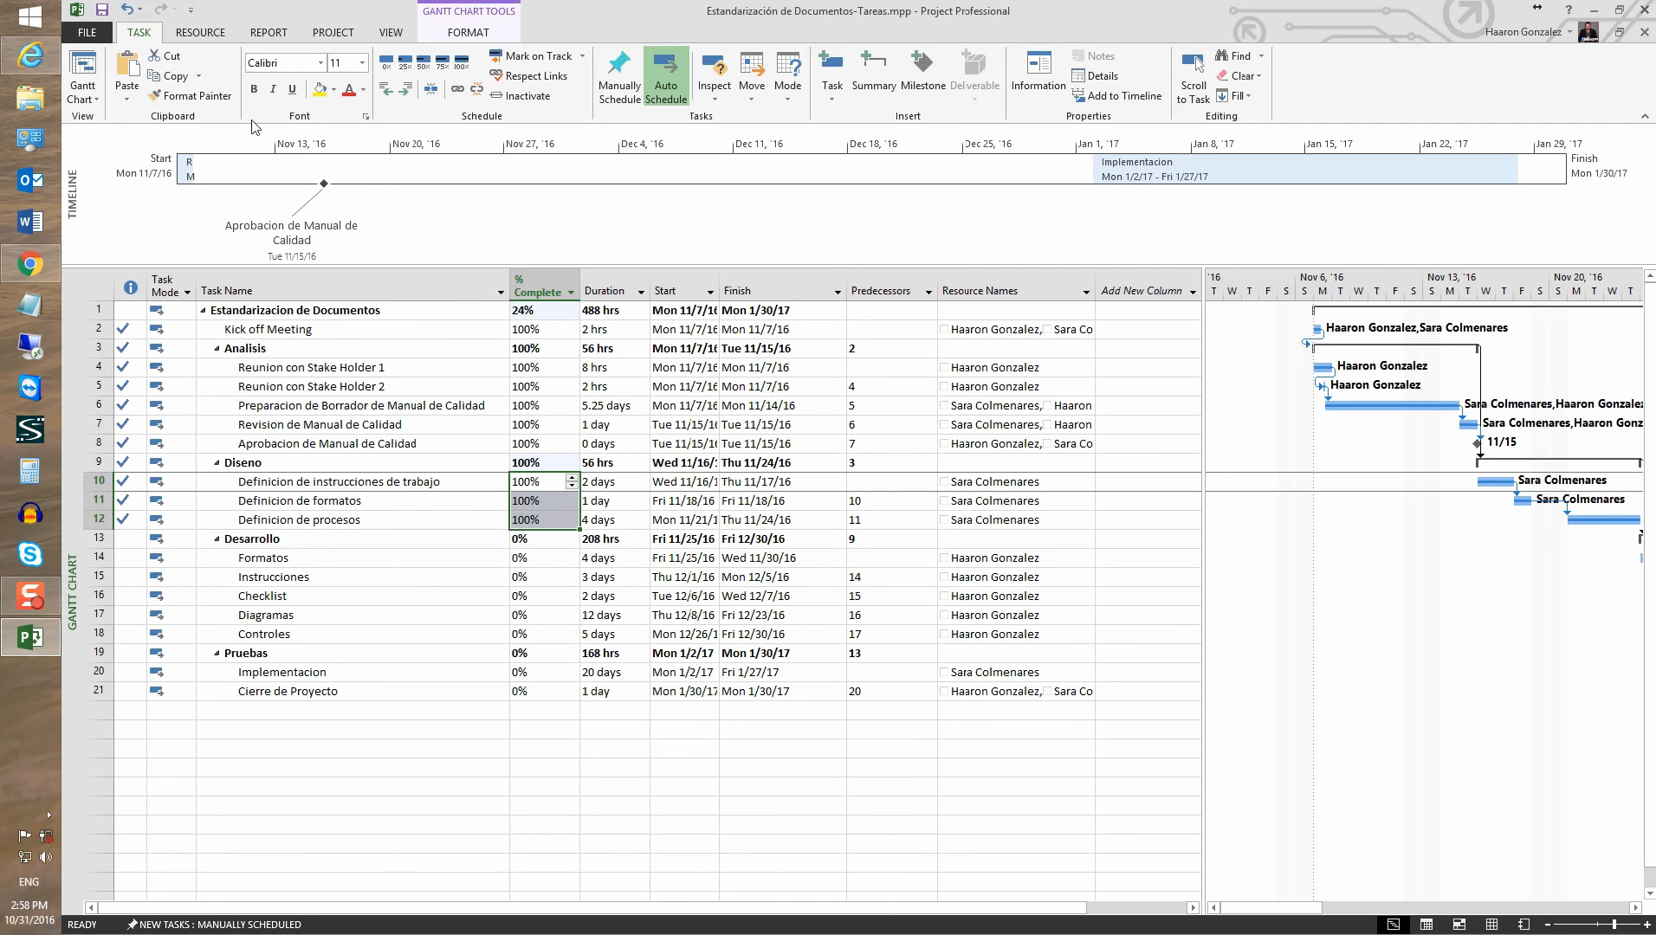
pyautogui.click(101, 12)
pyautogui.moveTo(1053, 784); pyautogui.dragTo(957, 309)
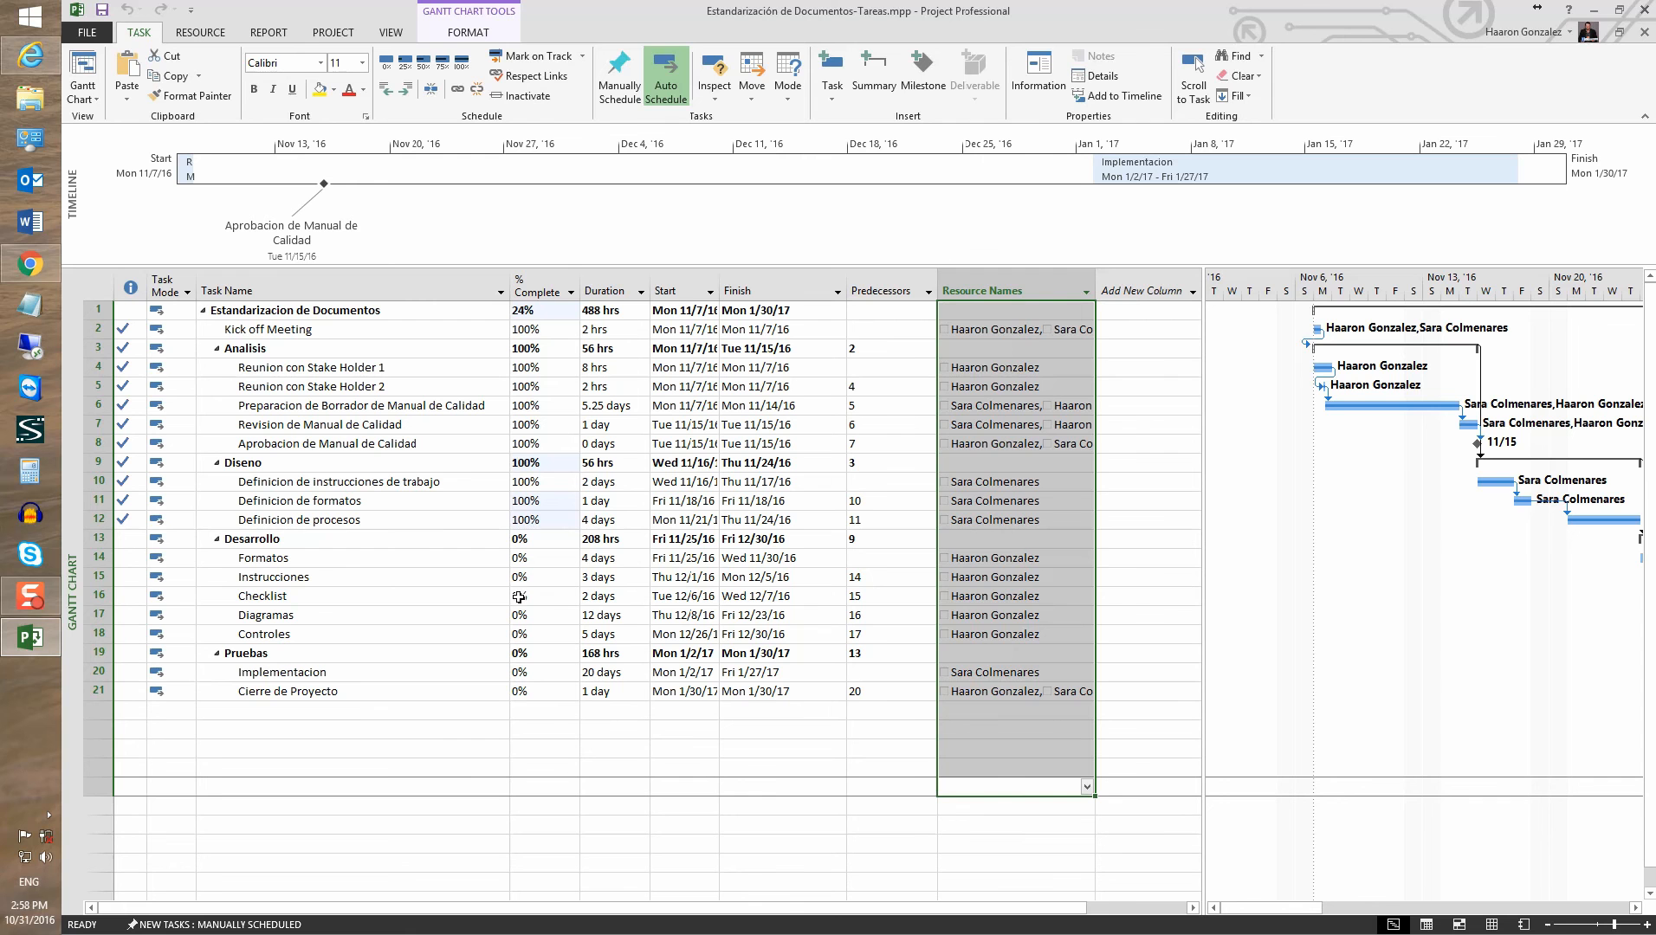
# Minimize Project and go to the Estandarización de Documentos home page using Inicio in the left navigation
pyautogui.click(1594, 11)
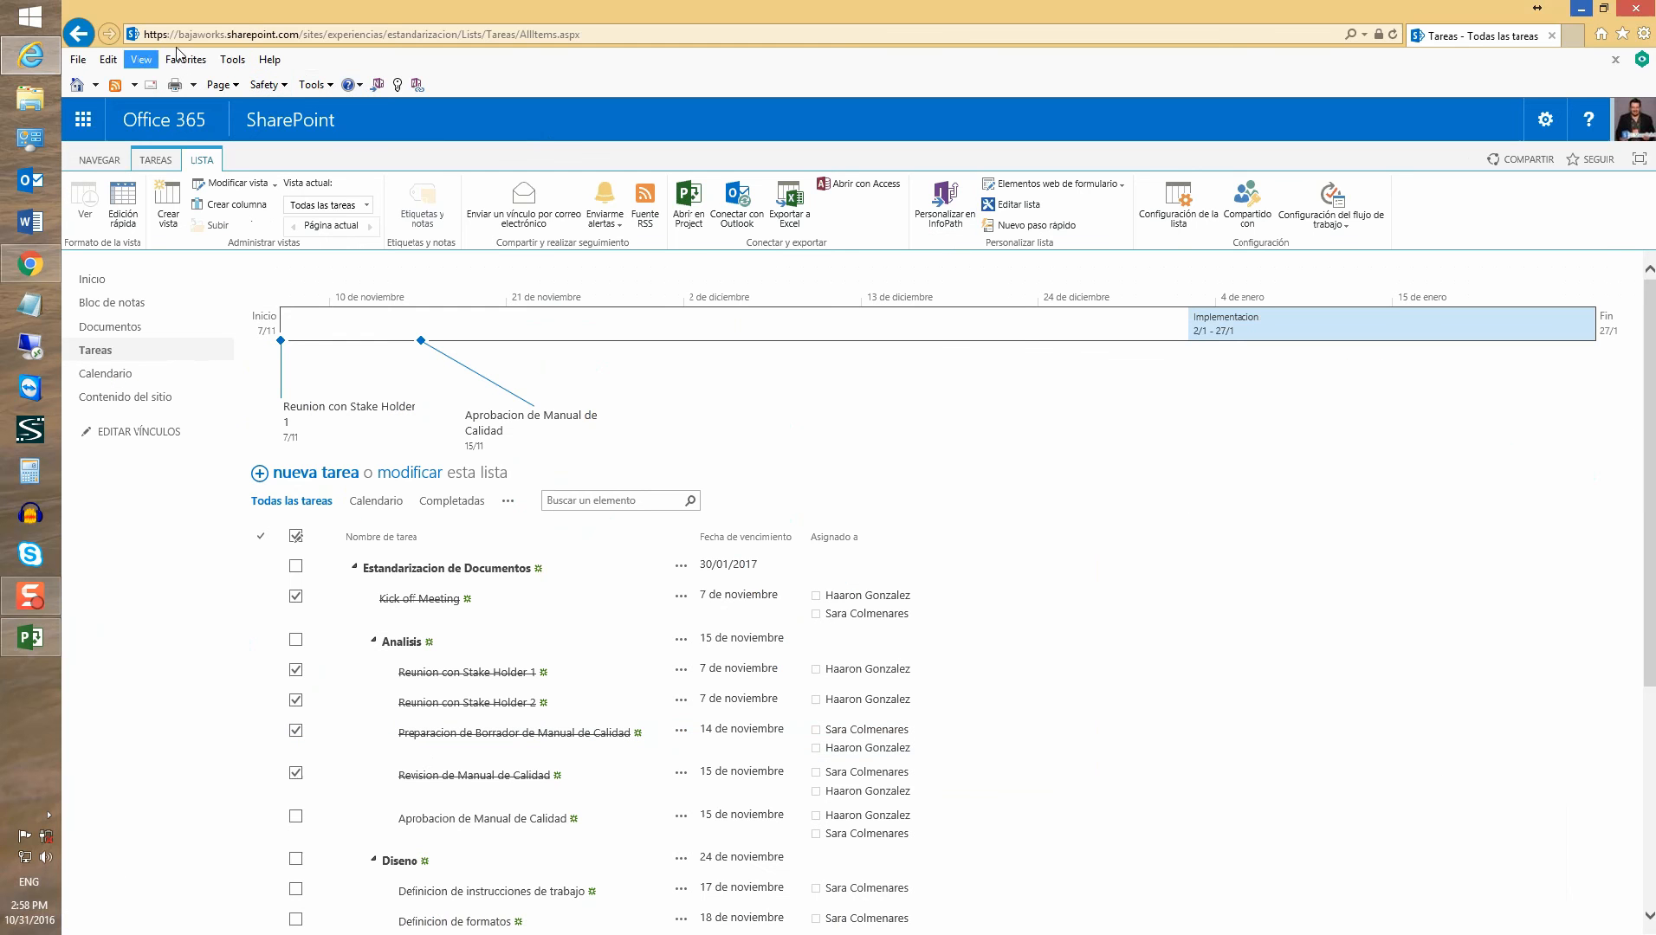
pyautogui.scroll(-1, 829, 487)
pyautogui.scroll(1, 829, 486)
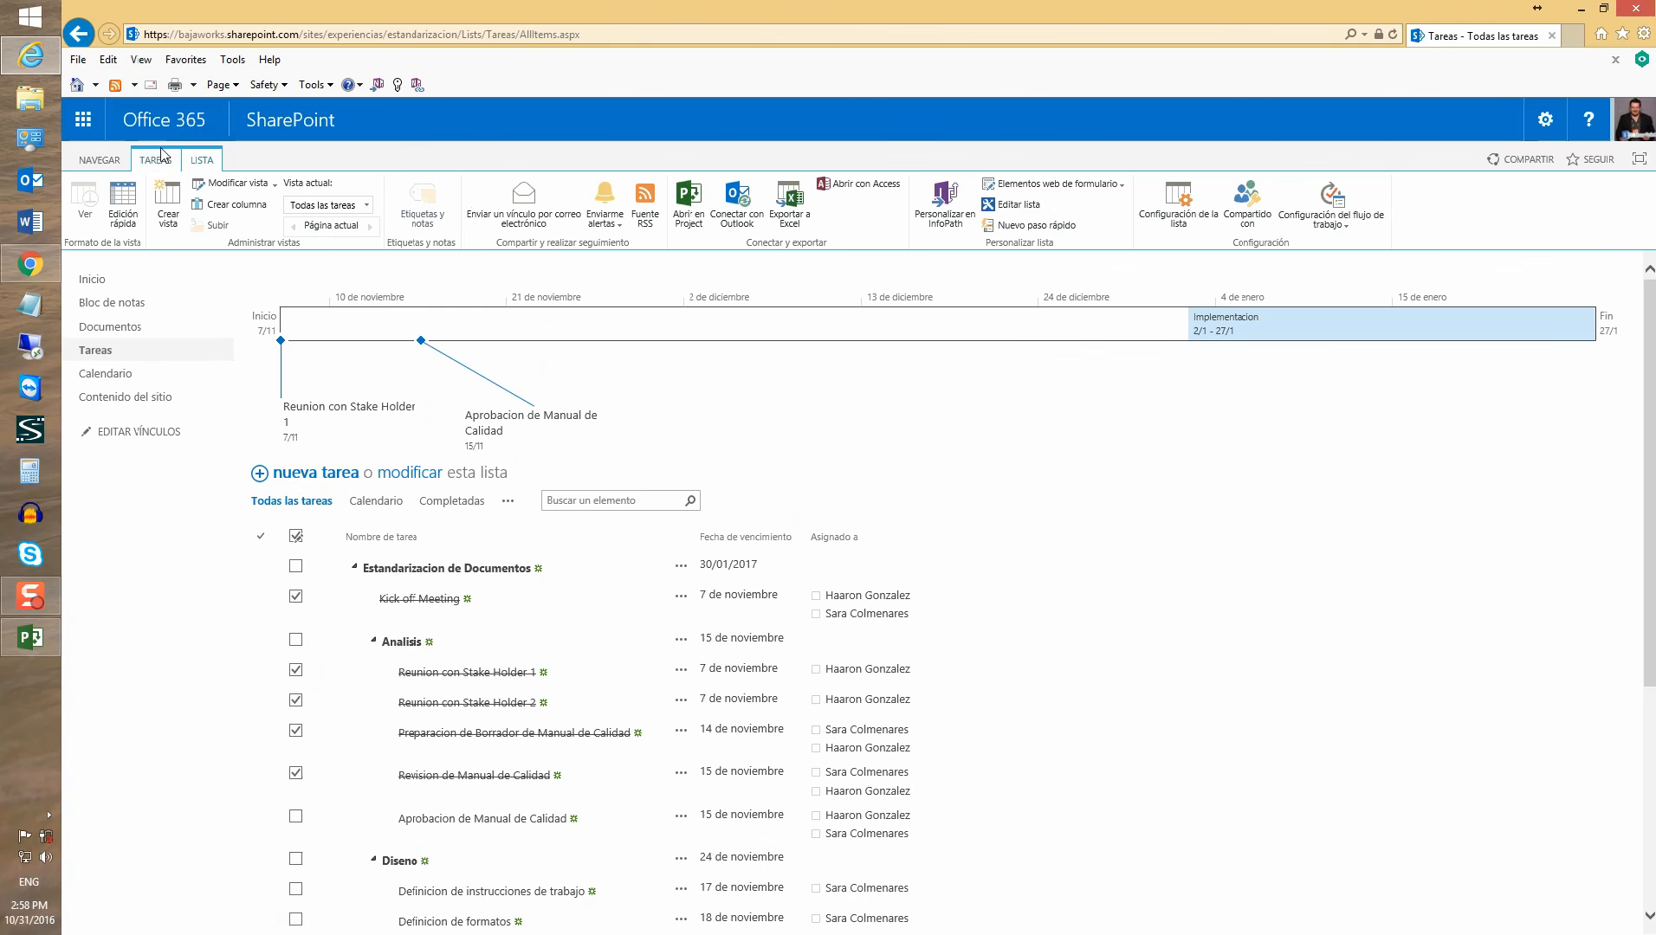
pyautogui.click(90, 280)
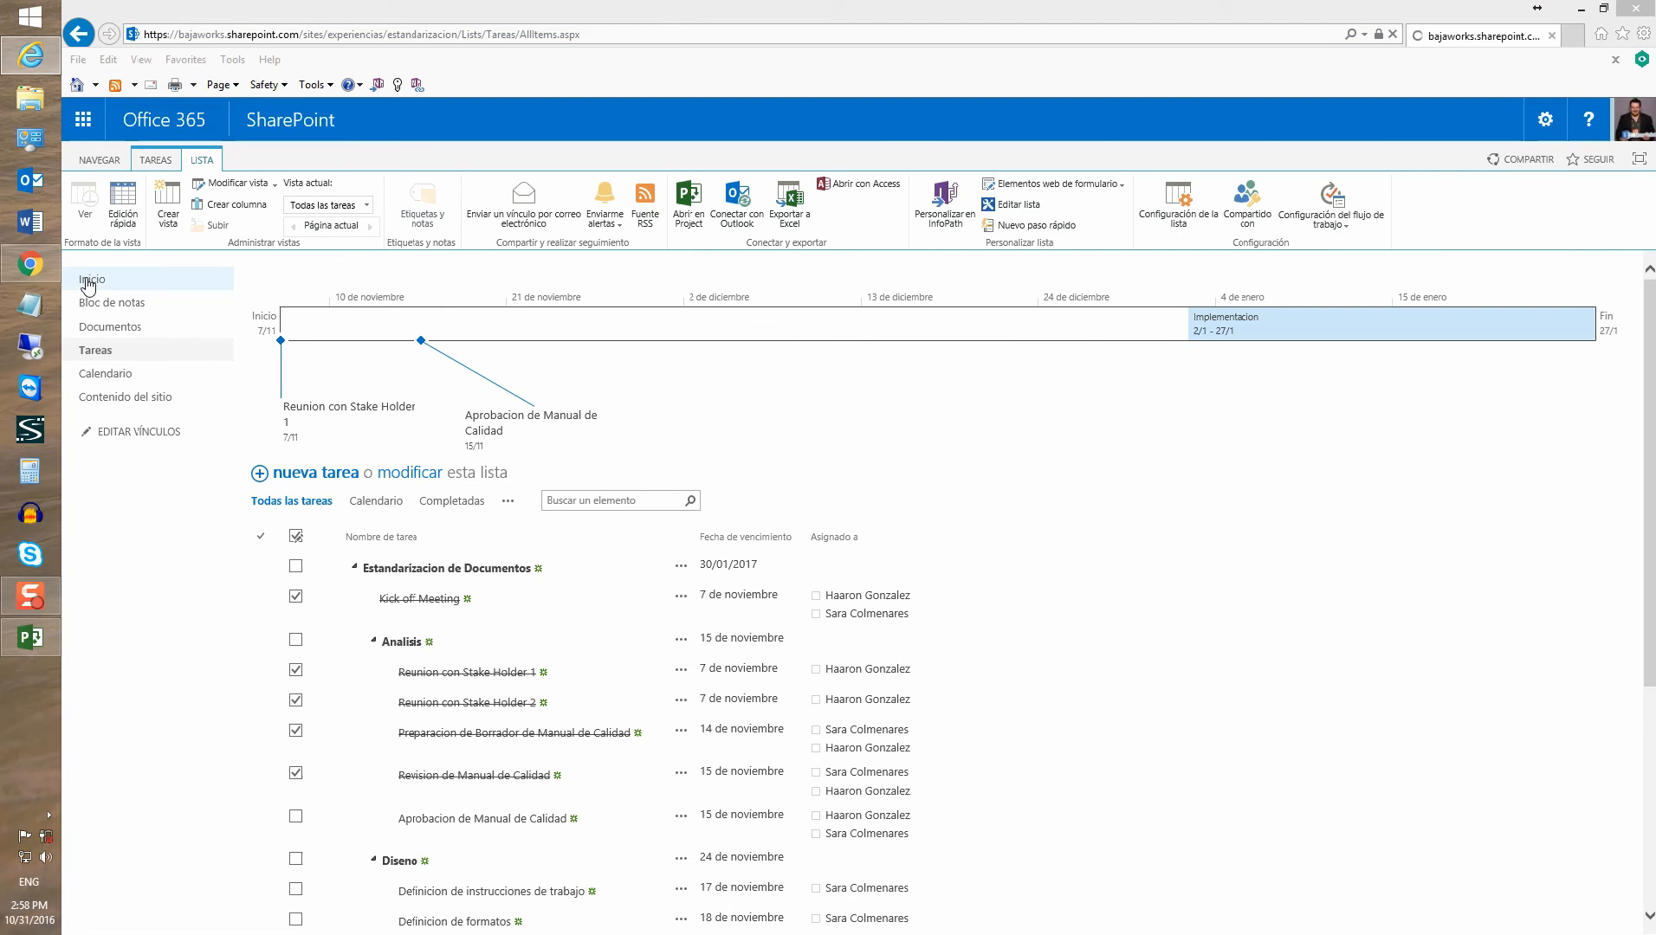